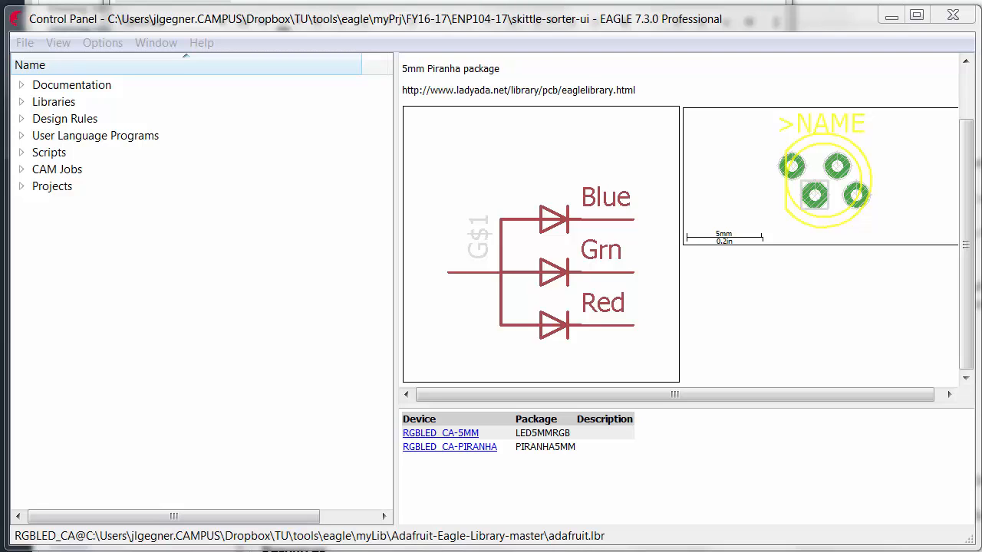
Bring the Evernote note into view, review the 5-mm Common Cathode RGB LED pinout drawing, and return to the EAGLE Control Panel
{"action": "left_click", "coordinate": [713, 544]}
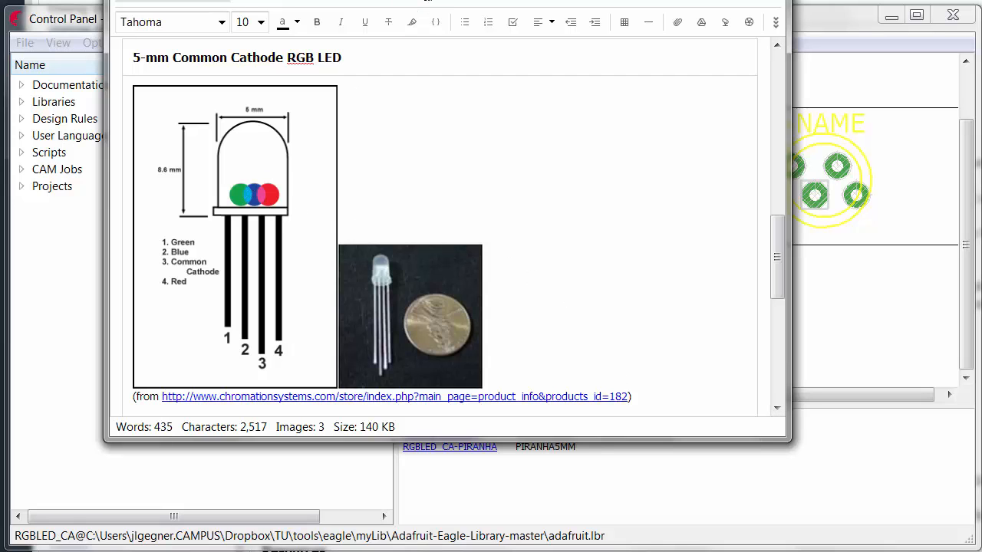
{"action": "left_click_drag", "start_coordinate": [432, 0], "coordinate": [431, 456]}
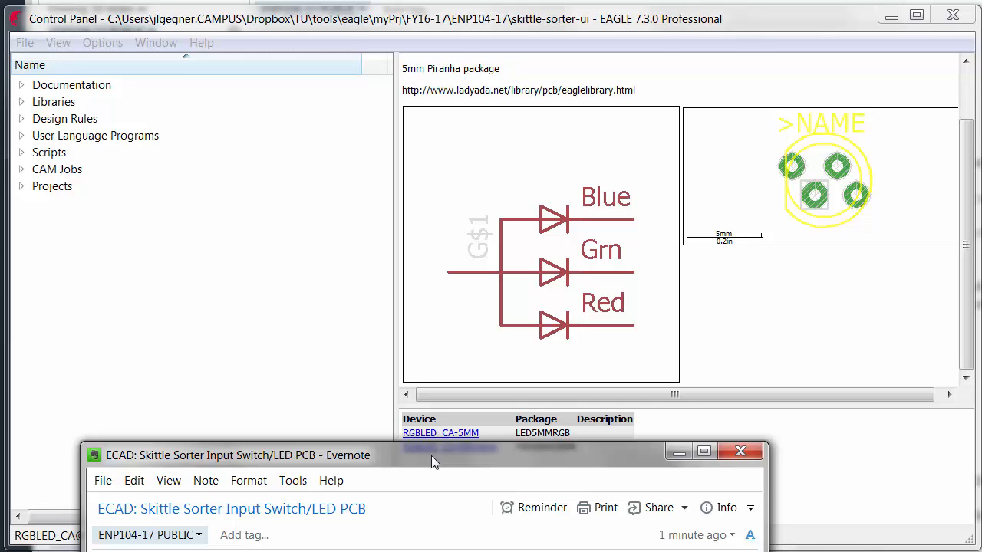
{"action": "left_click_drag", "start_coordinate": [431, 456], "coordinate": [462, 430]}
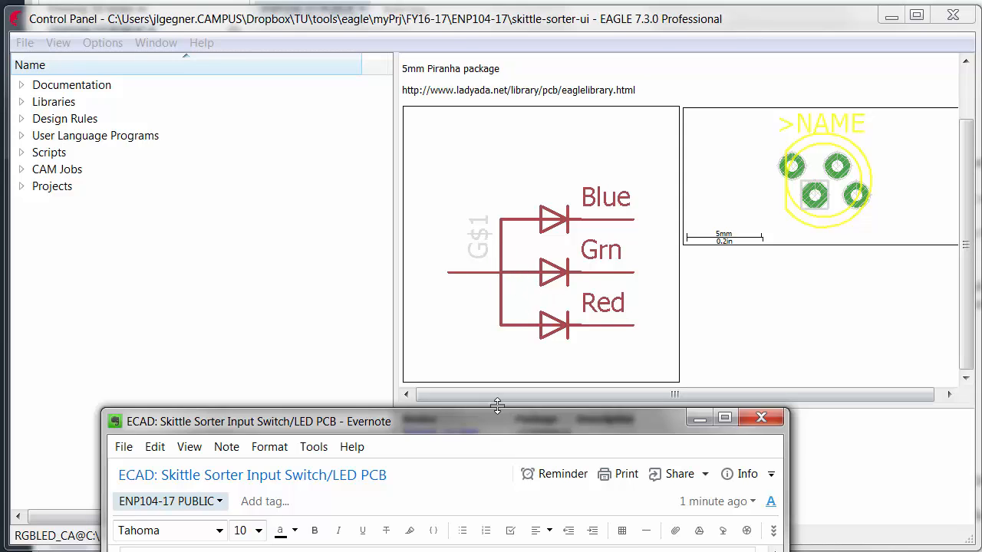
{"action": "left_click_drag", "start_coordinate": [493, 421], "coordinate": [538, 12]}
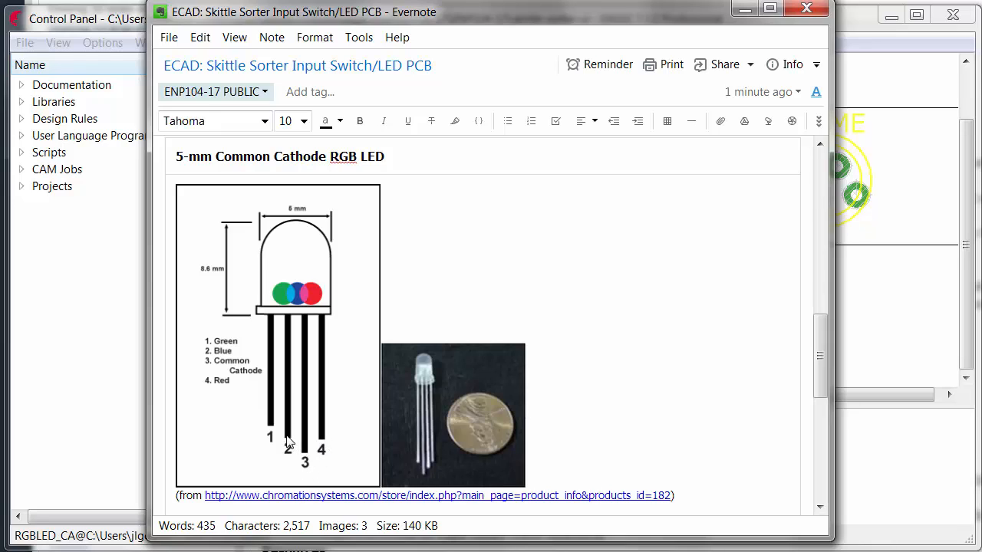
{"action": "left_click", "coordinate": [964, 291]}
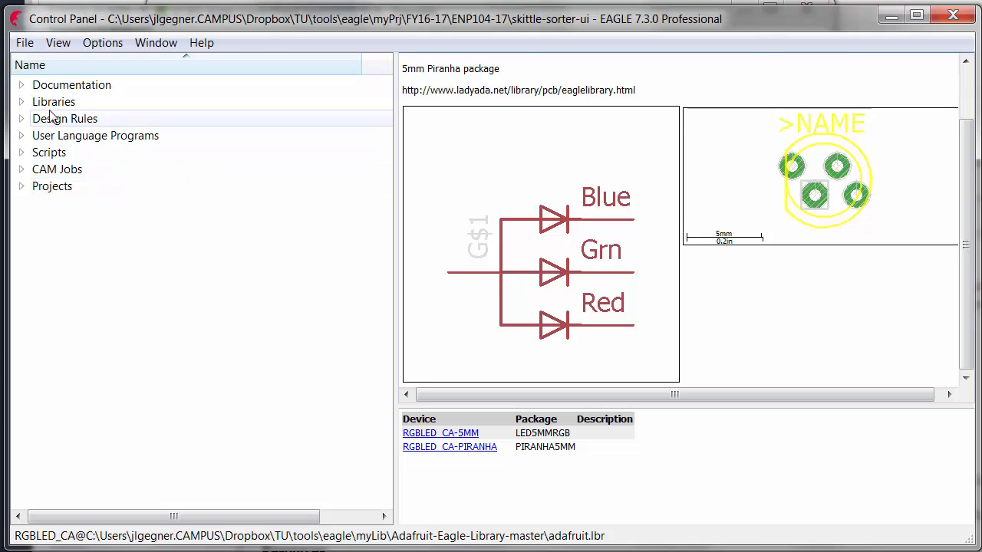
Expand the Libraries branch and select the myLib folder
{"action": "left_click", "coordinate": [22, 102]}
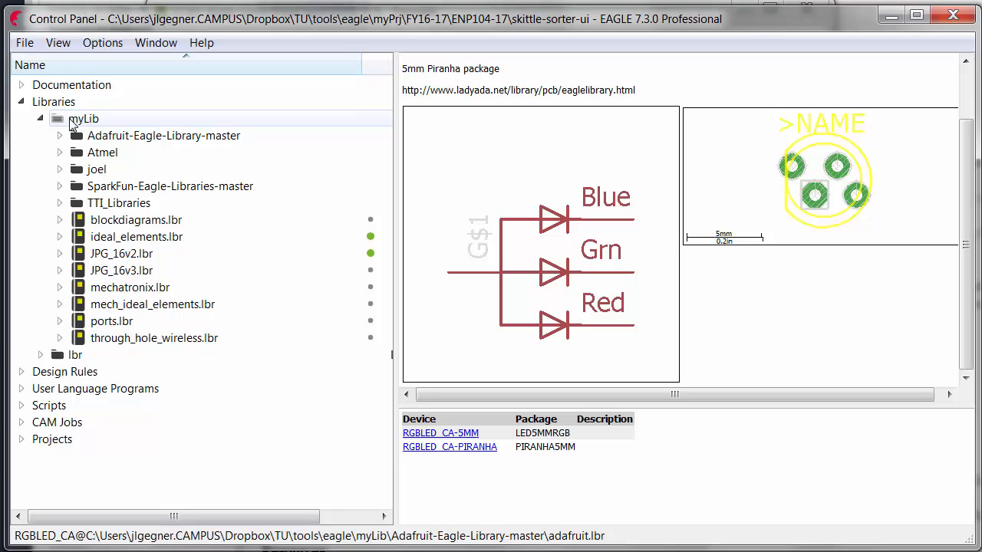
{"action": "left_click", "coordinate": [83, 119]}
{"action": "right_click", "coordinate": [73, 125]}
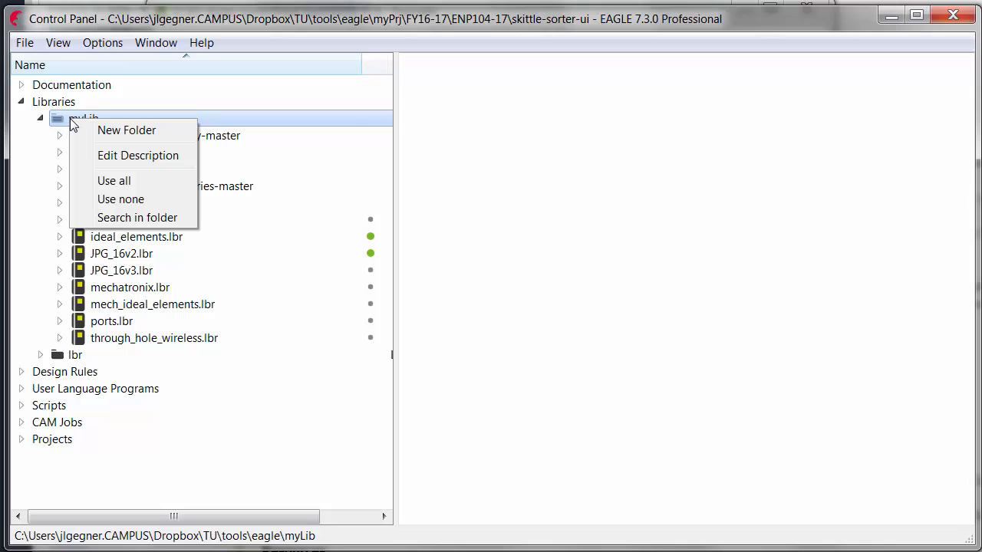
{"action": "left_click", "coordinate": [126, 342]}
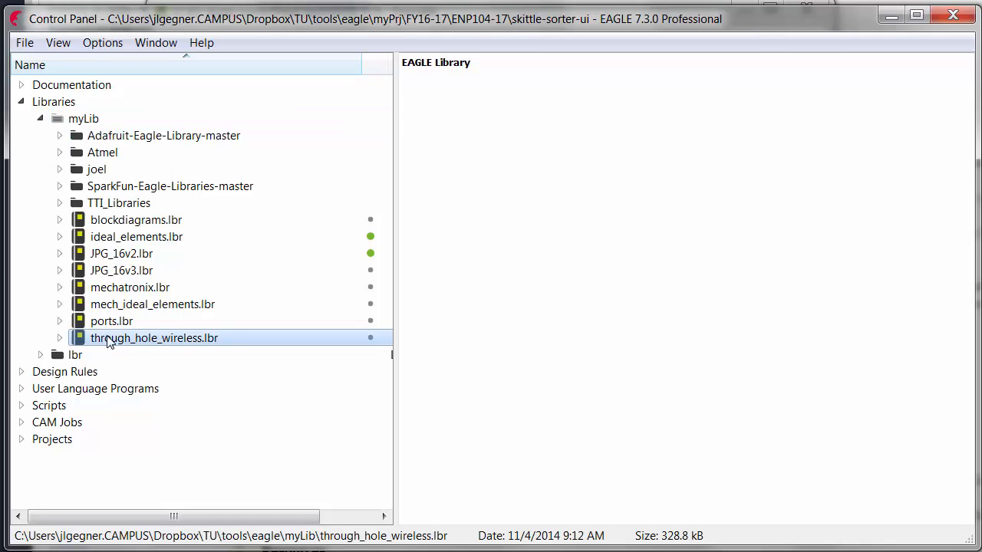
{"action": "right_click", "coordinate": [109, 338]}
{"action": "left_click", "coordinate": [69, 123]}
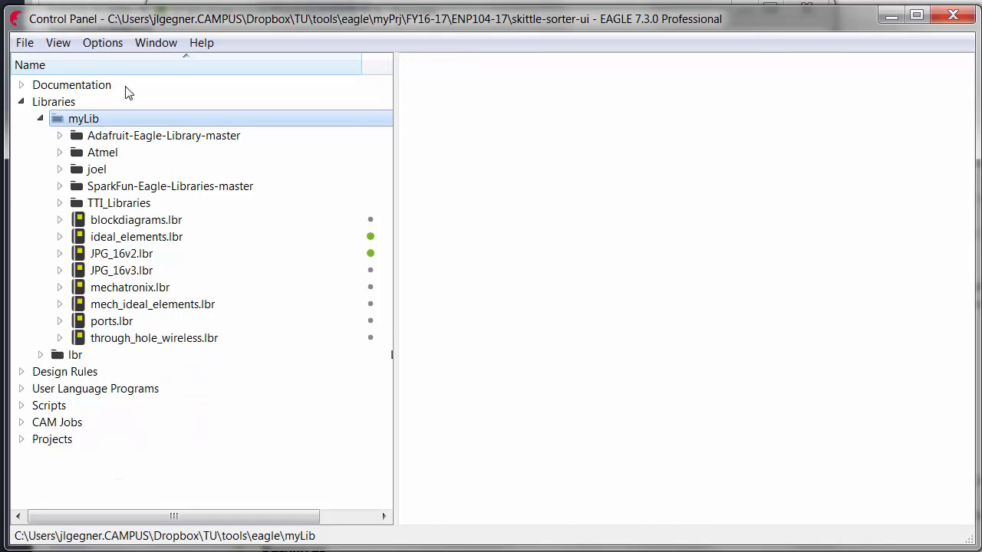
Create a new library and enlarge its editor window
{"action": "left_click", "coordinate": [24, 43]}
{"action": "mouse_move", "coordinate": [34, 67]}
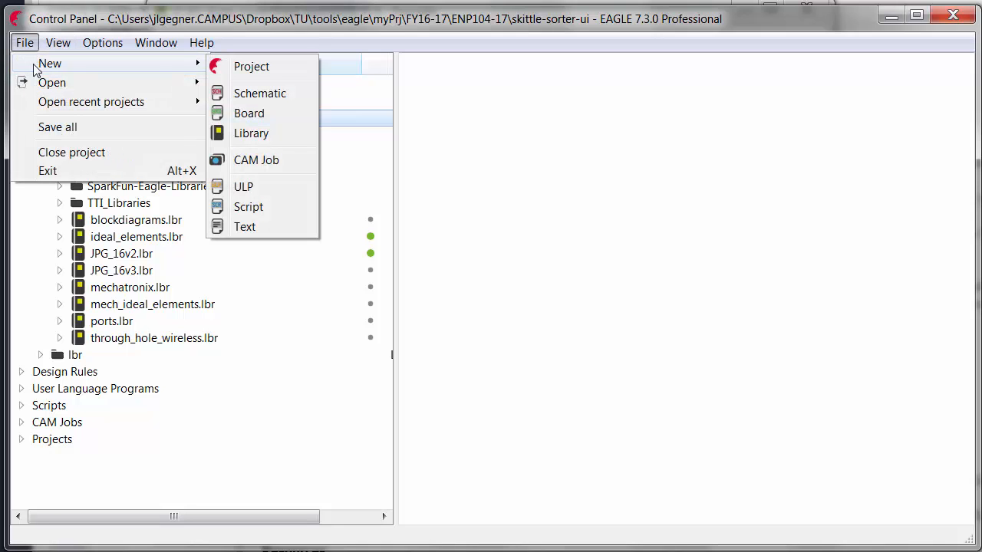
{"action": "left_click", "coordinate": [243, 133]}
{"action": "left_click_drag", "start_coordinate": [397, 134], "coordinate": [362, 76]}
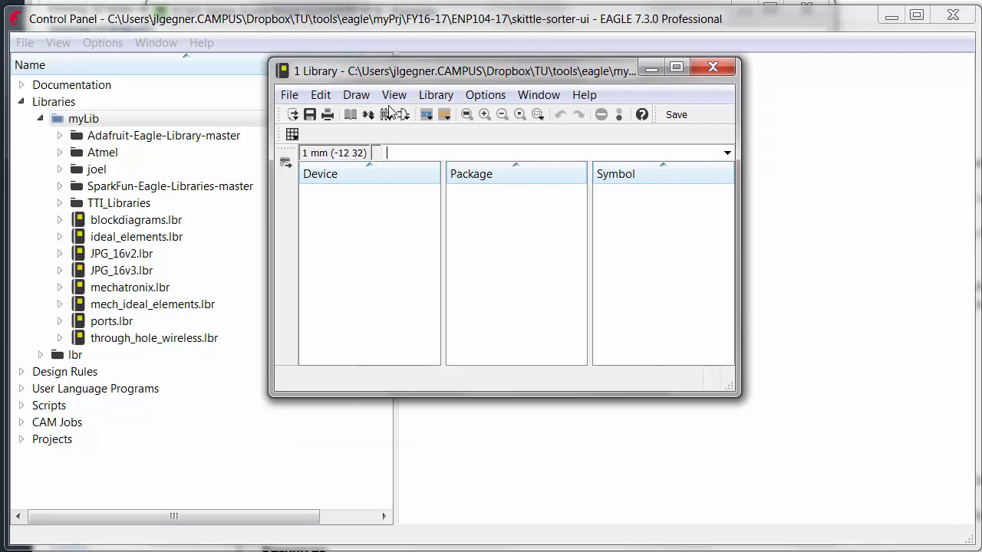
{"action": "left_click_drag", "start_coordinate": [737, 392], "coordinate": [890, 500]}
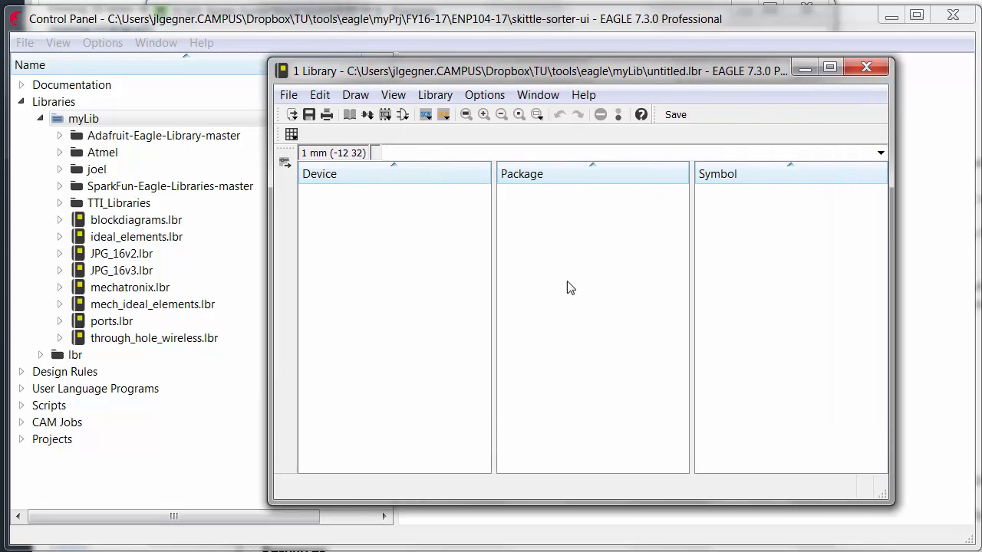
Save the new library in the myLib folder as "example lib"
{"action": "left_click", "coordinate": [309, 114]}
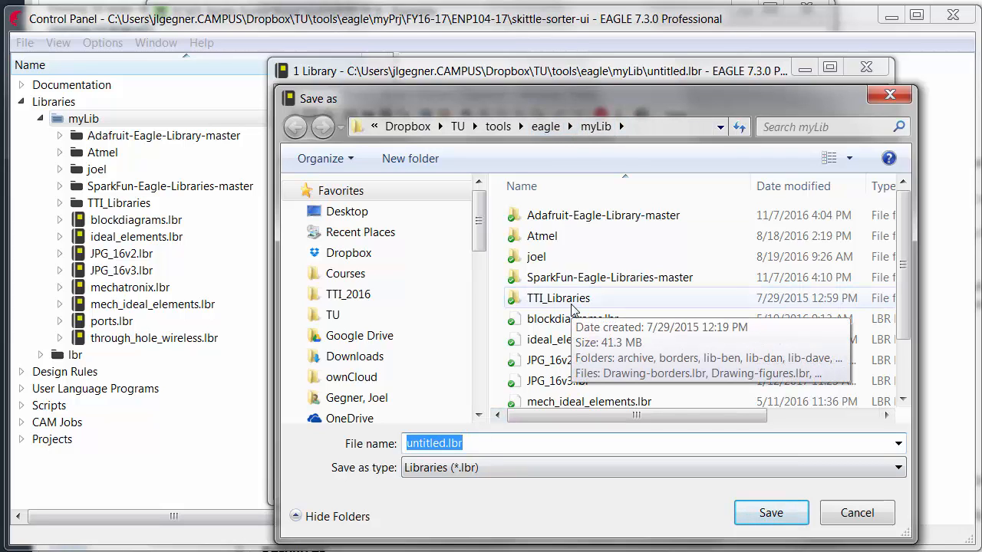
{"action": "type", "text": "C"}
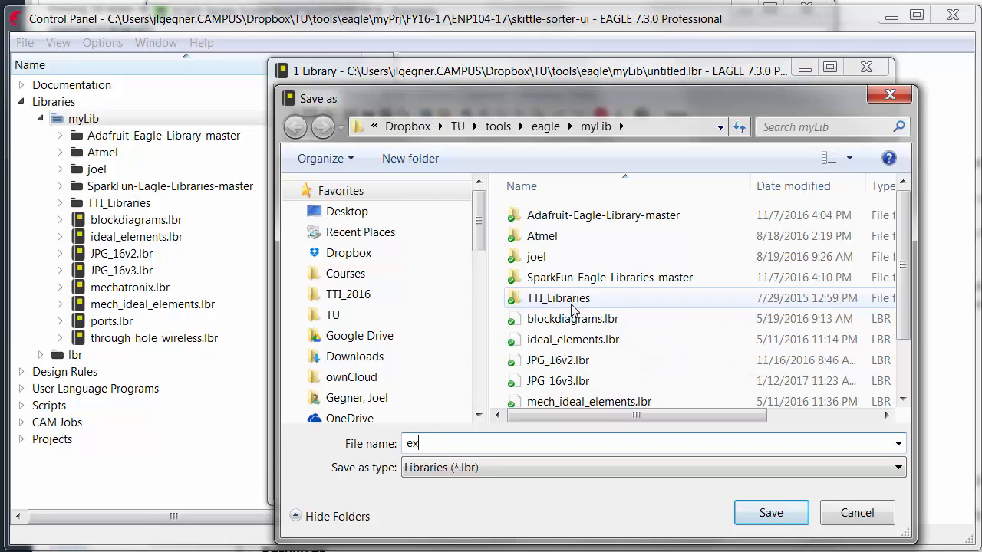
{"action": "type", "text": "xample lib"}
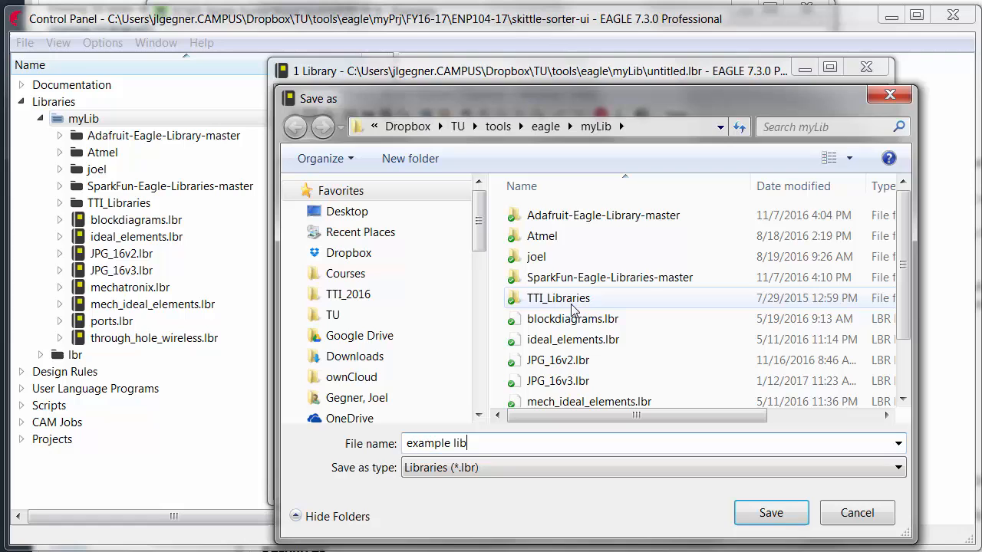
{"action": "left_click", "coordinate": [771, 513]}
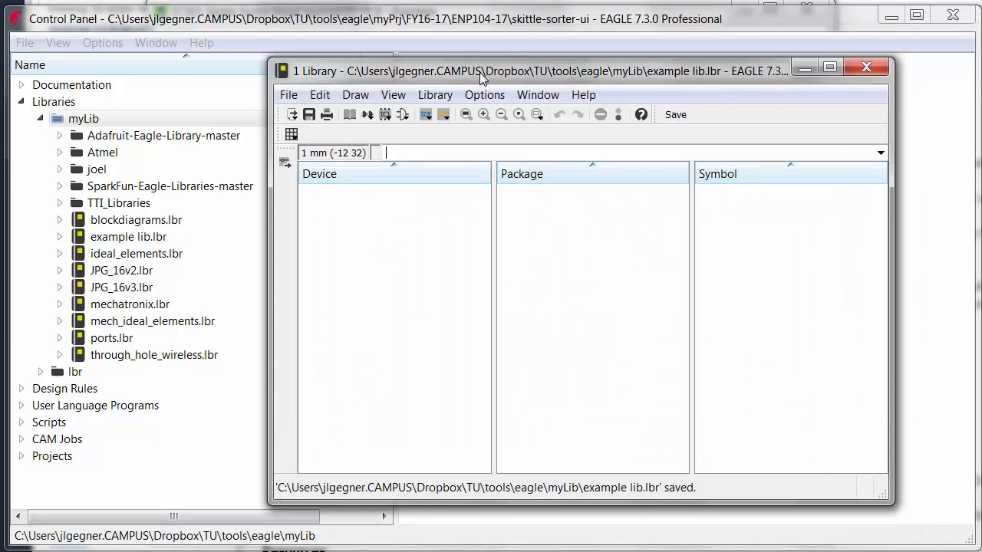
{"action": "left_click_drag", "start_coordinate": [482, 76], "coordinate": [537, 82]}
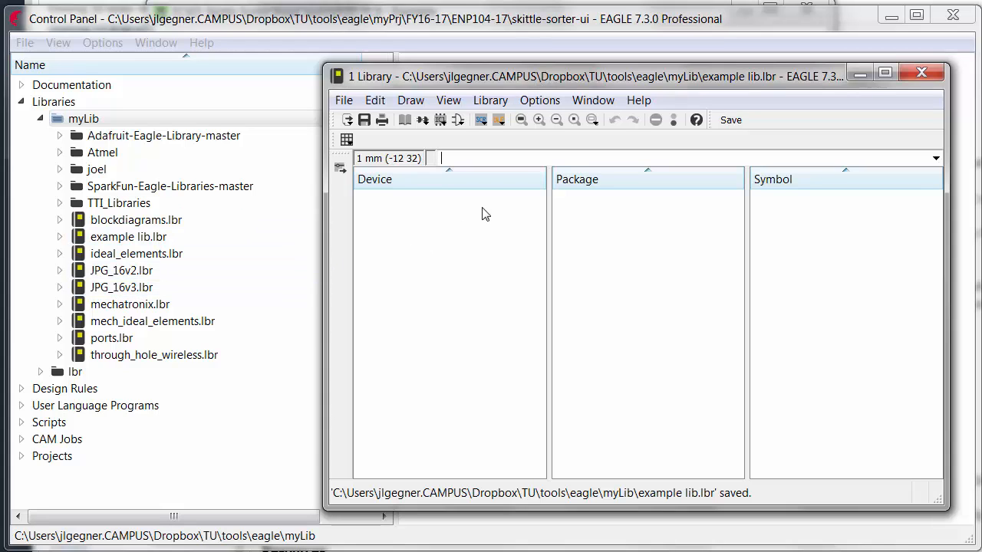
{"action": "mouse_move", "coordinate": [504, 82]}
{"action": "left_mouse_down"}
{"action": "mouse_move", "coordinate": [466, 69]}
{"action": "mouse_move", "coordinate": [465, 81]}
{"action": "mouse_move", "coordinate": [496, 72]}
{"action": "left_mouse_up"}
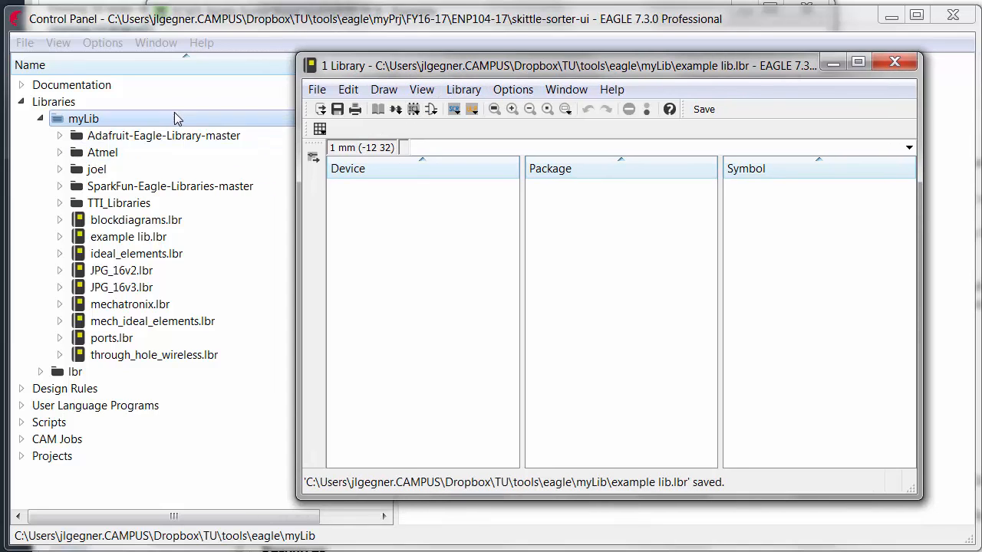
Deactivate the JPG_16v2.lbr library in the Control Panel's library tree
{"action": "left_click", "coordinate": [130, 242]}
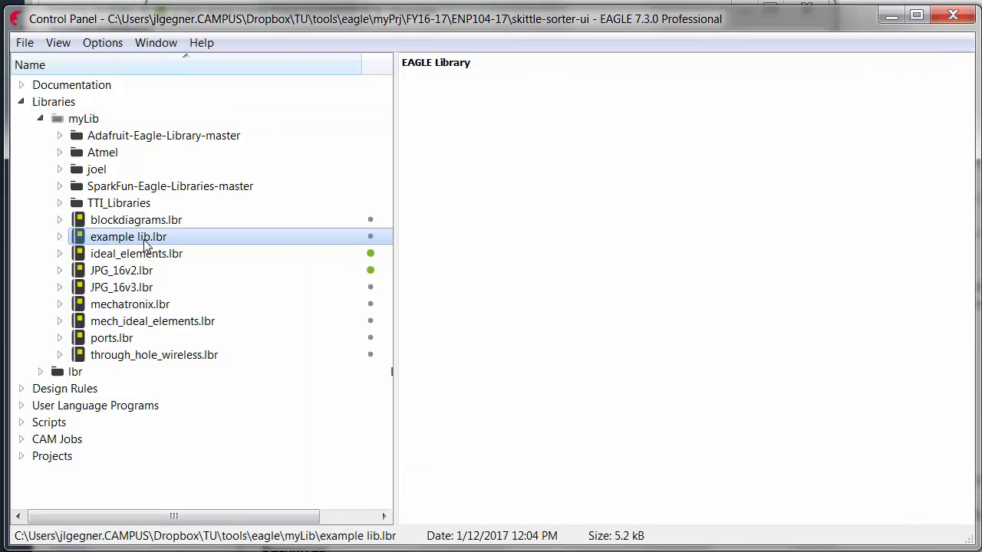
{"action": "double_click", "coordinate": [146, 244]}
{"action": "left_click", "coordinate": [176, 258]}
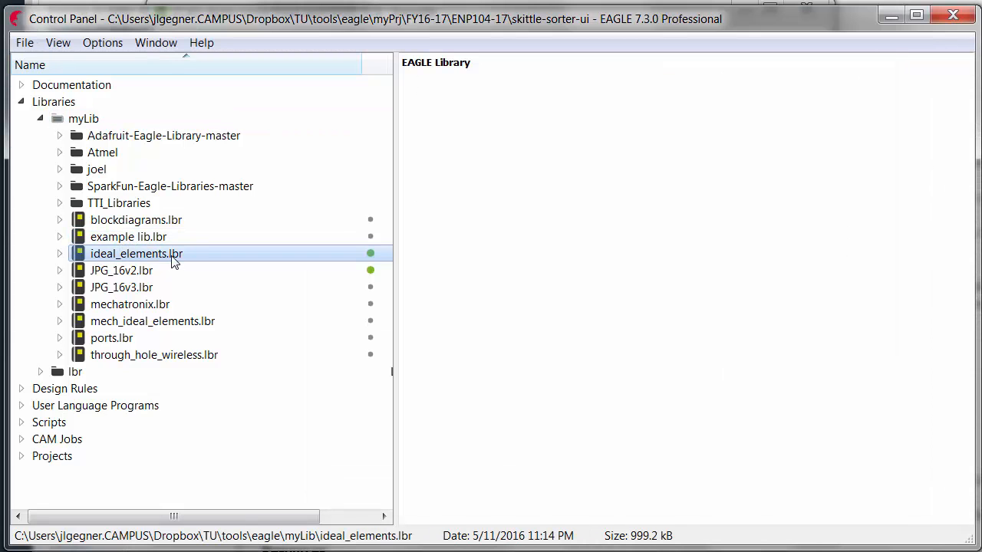
{"action": "left_click", "coordinate": [372, 270]}
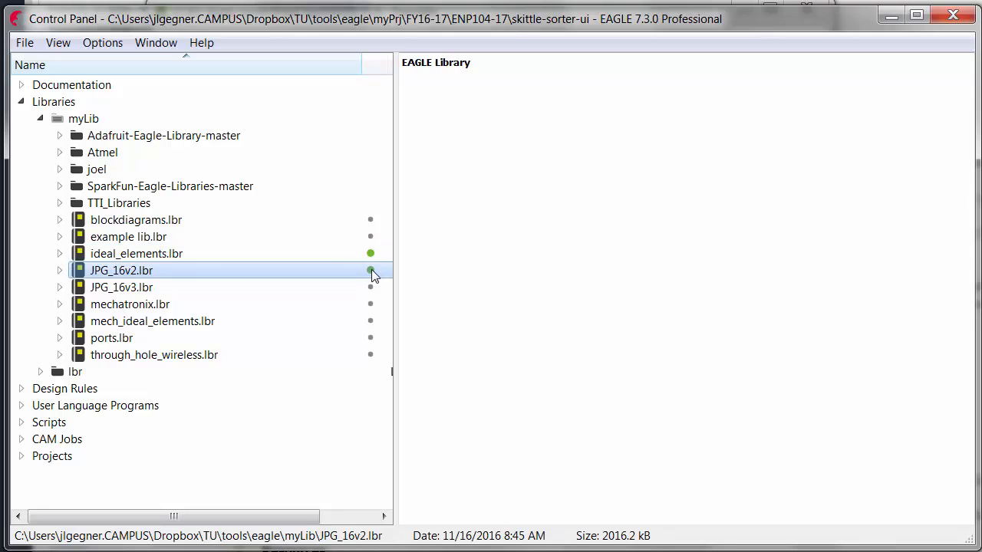
Open ideal_elements.lbr for a look and close it, and reopen example lib.lbr in an enlarged window
{"action": "double_click", "coordinate": [165, 256]}
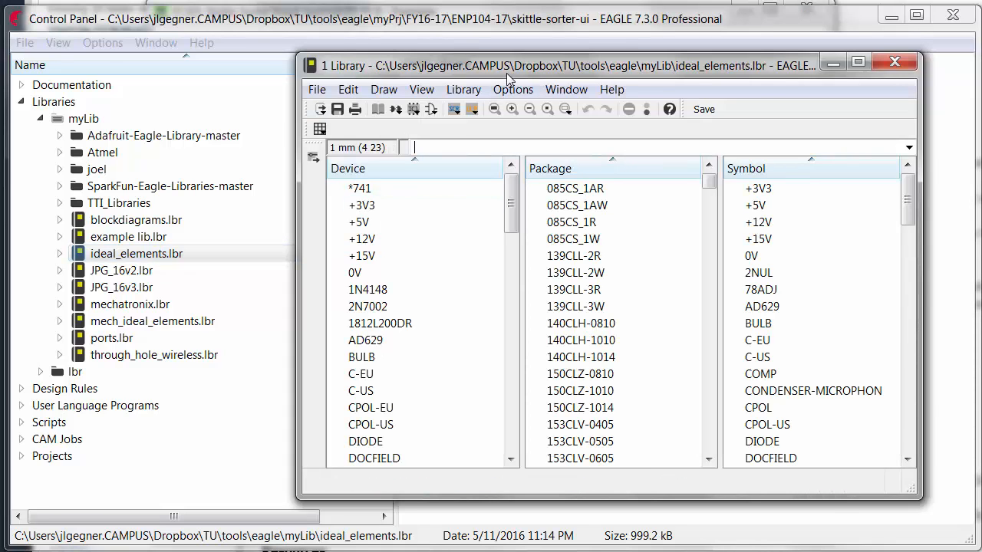
{"action": "left_click", "coordinate": [894, 61]}
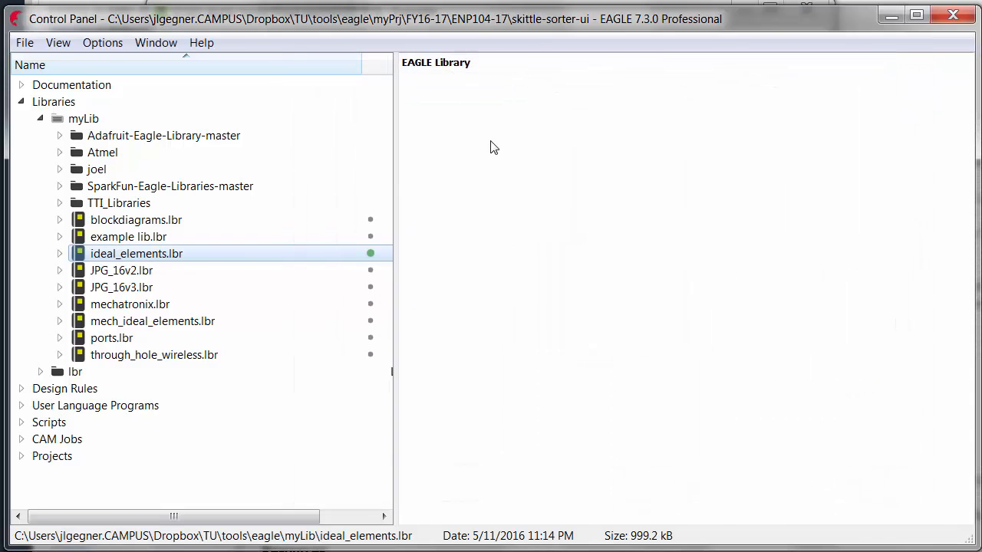
{"action": "left_click", "coordinate": [128, 237]}
{"action": "double_click", "coordinate": [129, 240]}
{"action": "left_click_drag", "start_coordinate": [498, 124], "coordinate": [364, 55]}
{"action": "left_click_drag", "start_coordinate": [638, 374], "coordinate": [908, 506]}
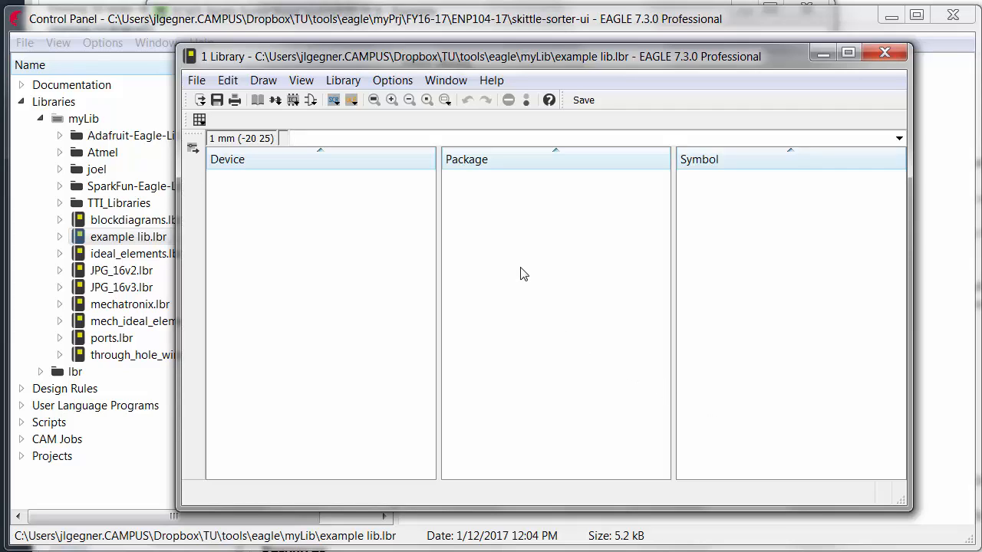
Find the RGBLED_CA device in adafruit.lbr under Adafruit-Eagle-Library-master and copy it to the open example library
{"action": "left_click", "coordinate": [165, 29]}
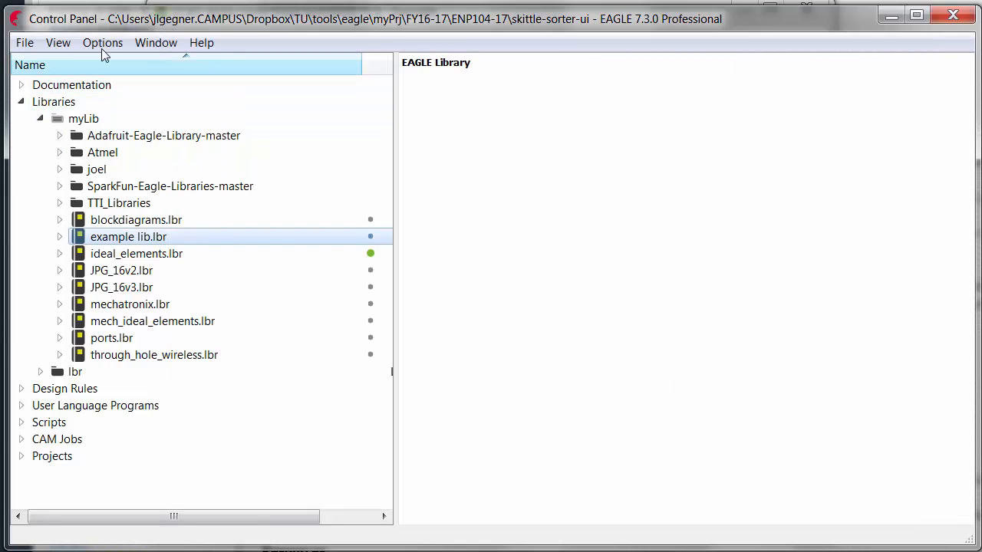
{"action": "left_click", "coordinate": [59, 136]}
{"action": "scroll", "coordinate": [154, 241], "scroll_direction": "down", "scroll_amount": 4}
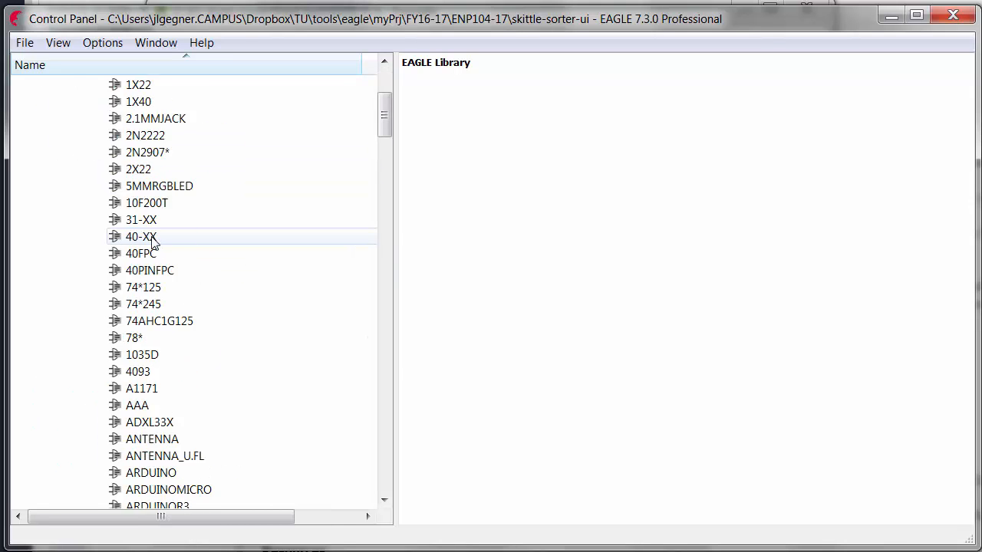
{"action": "scroll", "coordinate": [151, 243], "scroll_direction": "up", "scroll_amount": 4}
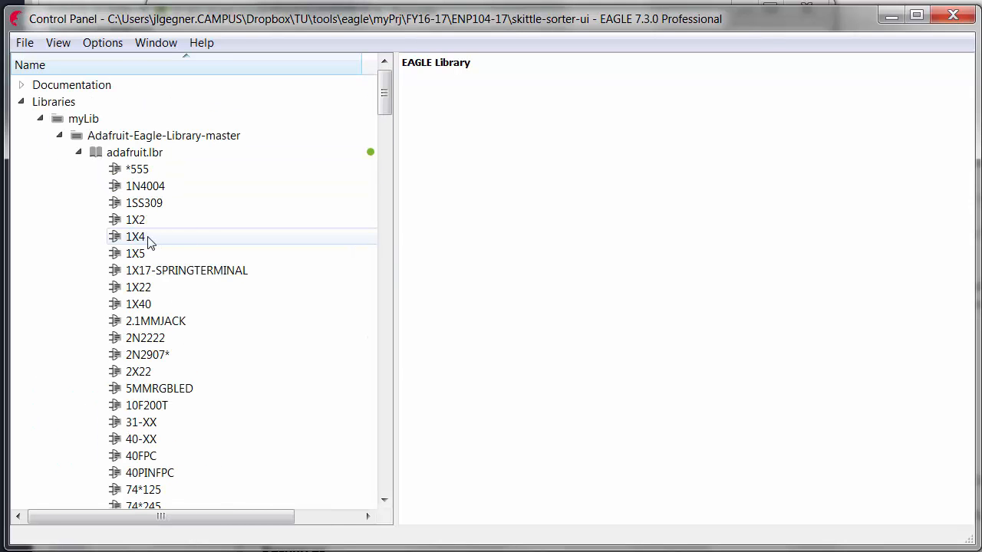
{"action": "scroll", "coordinate": [151, 241], "scroll_direction": "down", "scroll_amount": 5}
{"action": "scroll", "coordinate": [150, 241], "scroll_direction": "up", "scroll_amount": 5}
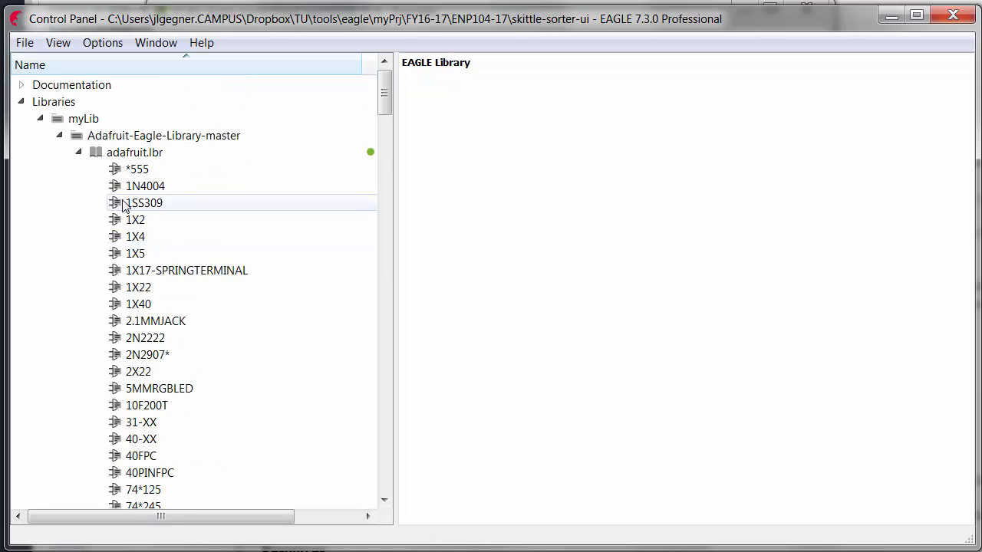
{"action": "scroll", "coordinate": [153, 291], "scroll_direction": "down", "scroll_amount": 20}
{"action": "scroll", "coordinate": [159, 337], "scroll_direction": "down", "scroll_amount": 20}
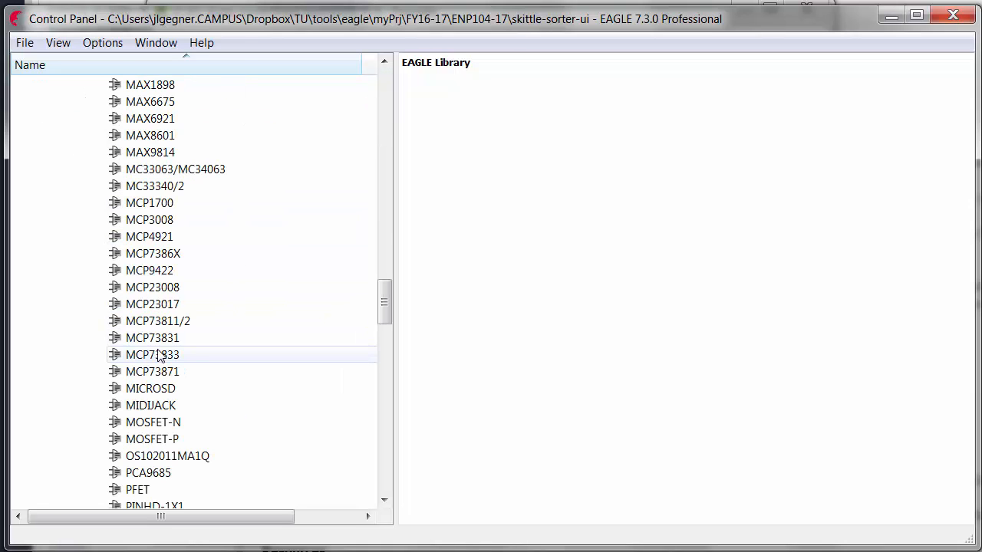
{"action": "scroll", "coordinate": [153, 376], "scroll_direction": "up", "scroll_amount": 8}
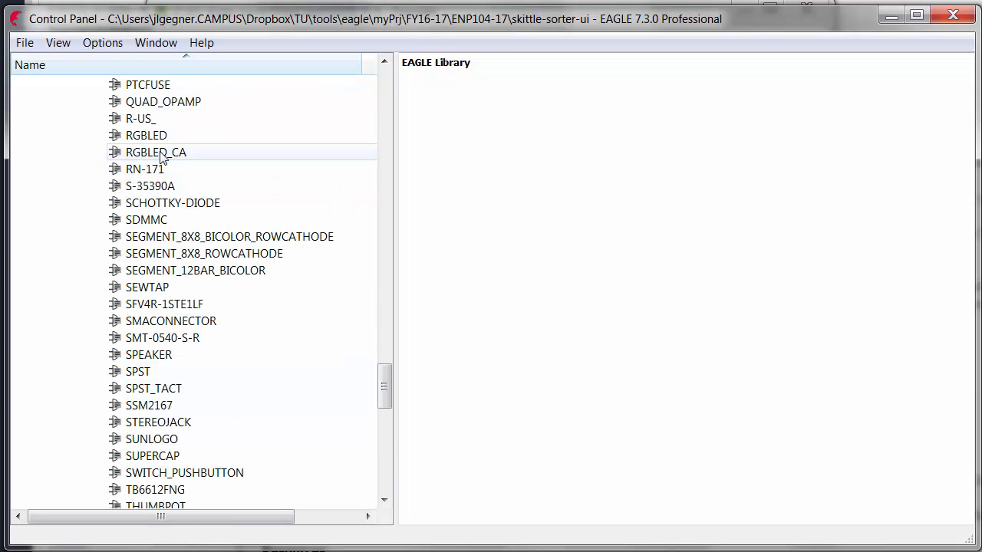
{"action": "left_click", "coordinate": [158, 152]}
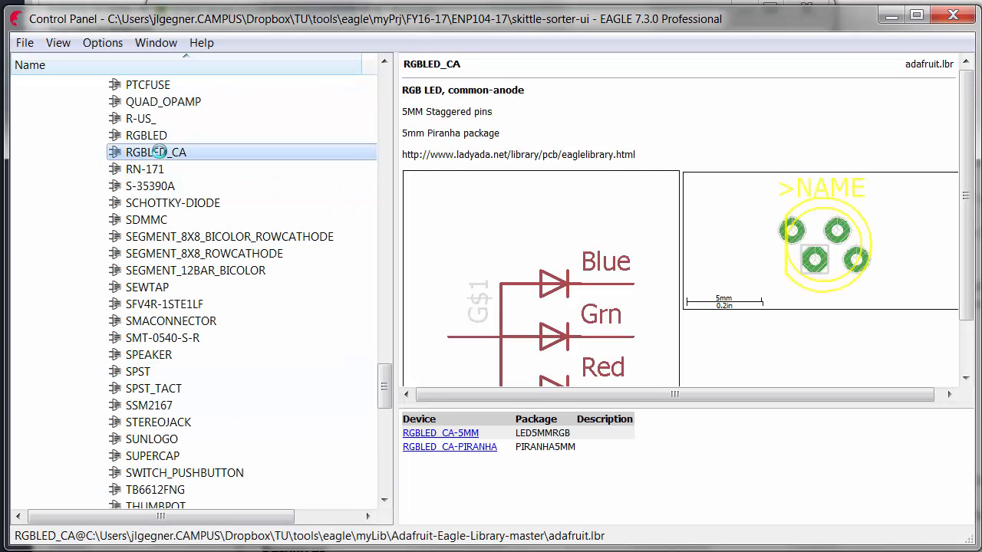
{"action": "right_click", "coordinate": [158, 152]}
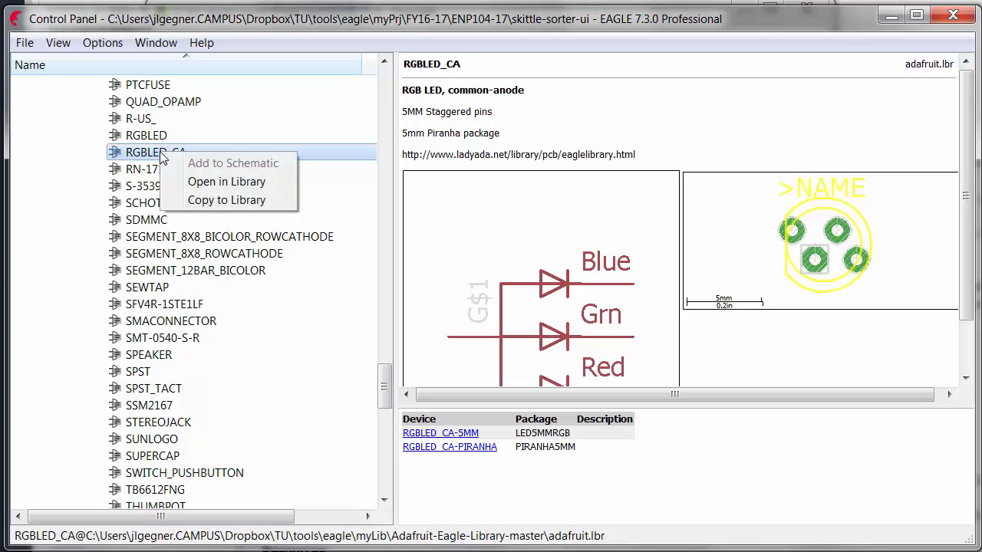
{"action": "left_click", "coordinate": [226, 200]}
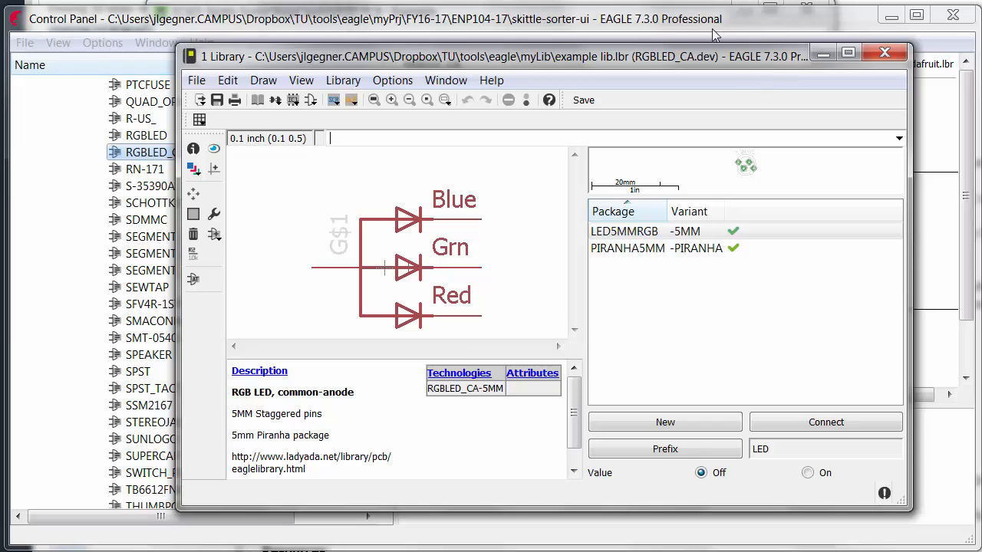
Minimize the Control Panel, then reposition and enlarge the example lib.lbr library window to fill most of the screen
{"action": "left_click", "coordinate": [890, 17]}
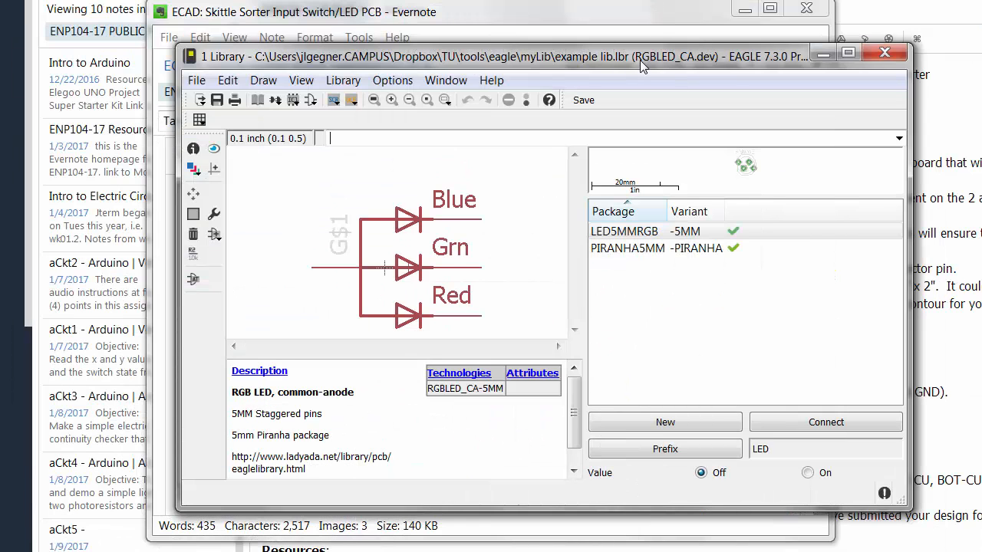
{"action": "left_click_drag", "start_coordinate": [643, 68], "coordinate": [507, 24]}
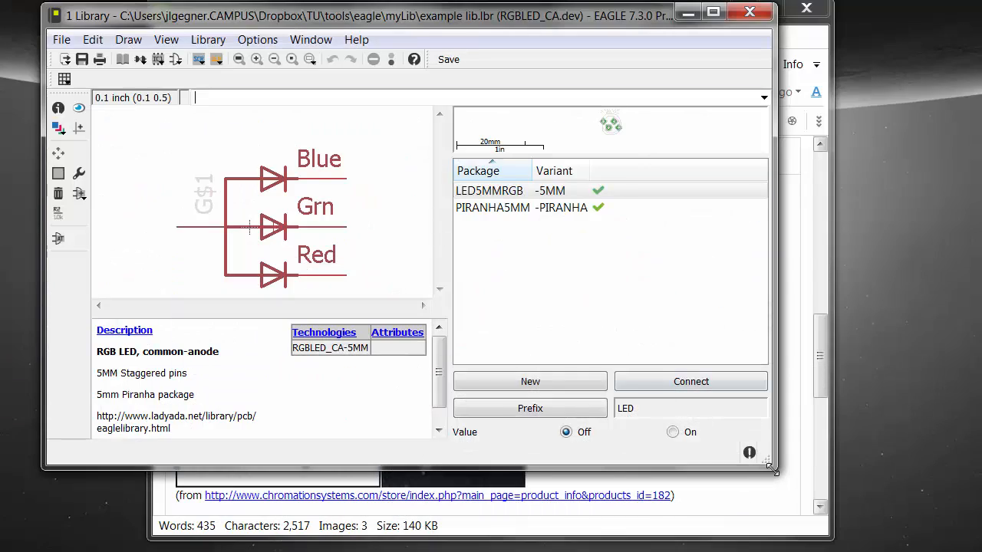
{"action": "left_click_drag", "start_coordinate": [767, 460], "coordinate": [971, 547]}
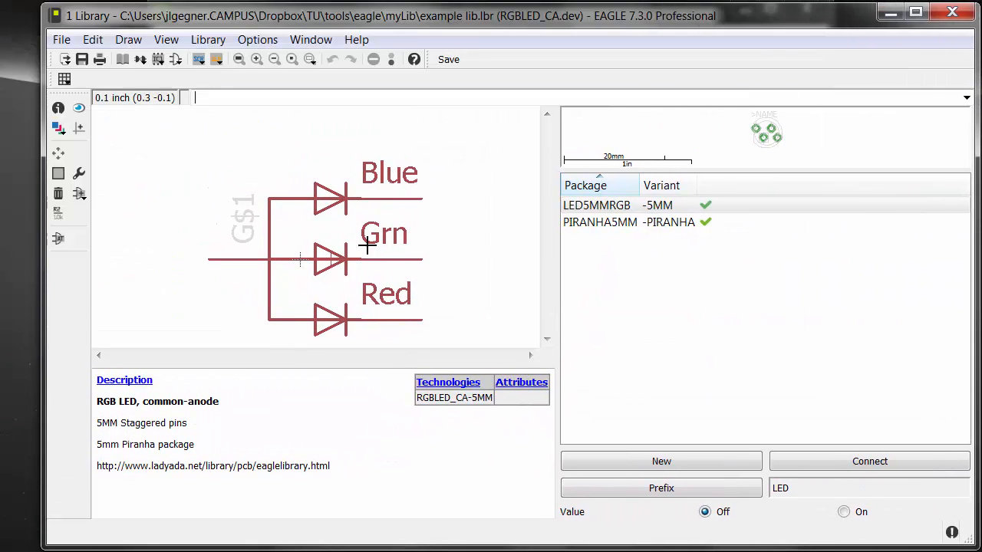
{"action": "left_click", "coordinate": [176, 59]}
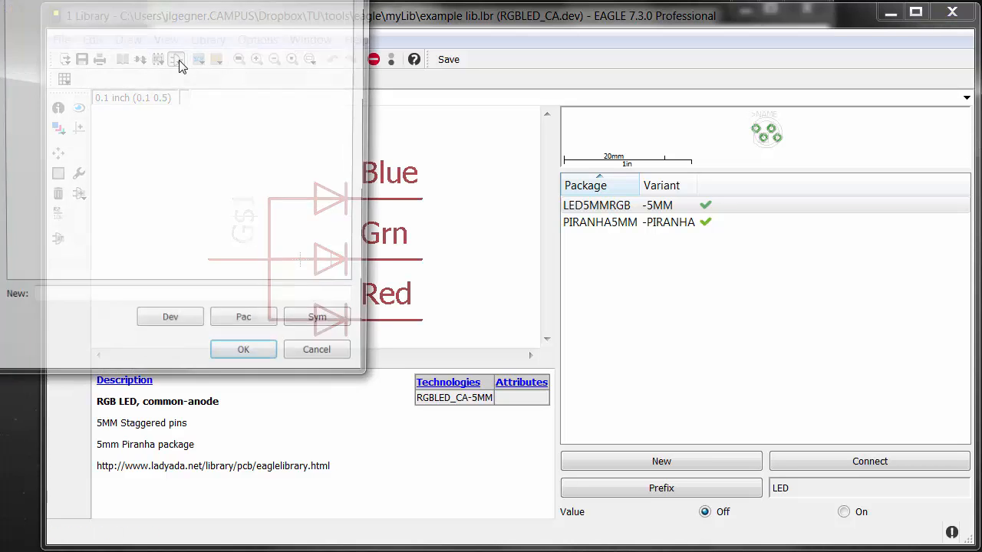
{"action": "left_click", "coordinate": [322, 361]}
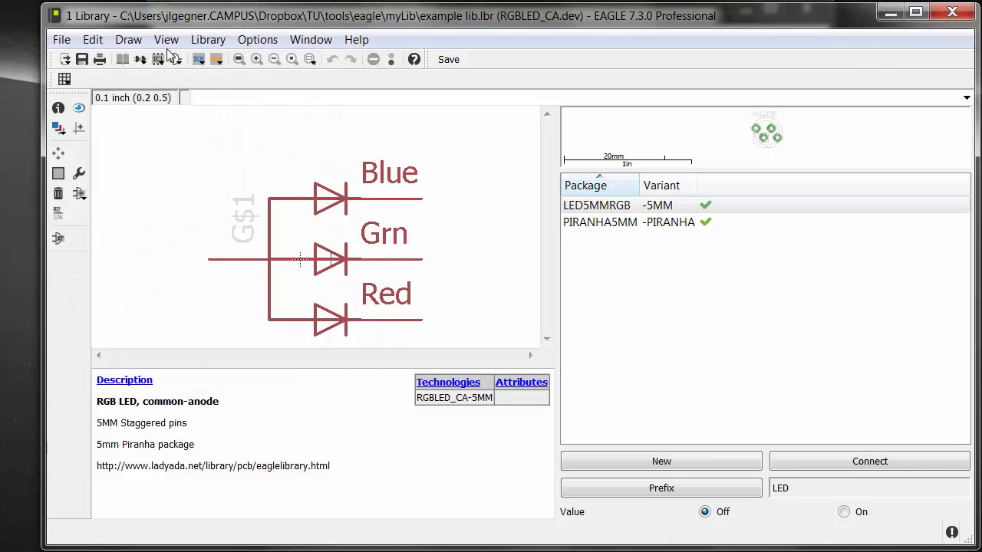
{"action": "left_click", "coordinate": [163, 42]}
{"action": "left_click", "coordinate": [182, 43]}
{"action": "left_click", "coordinate": [62, 39]}
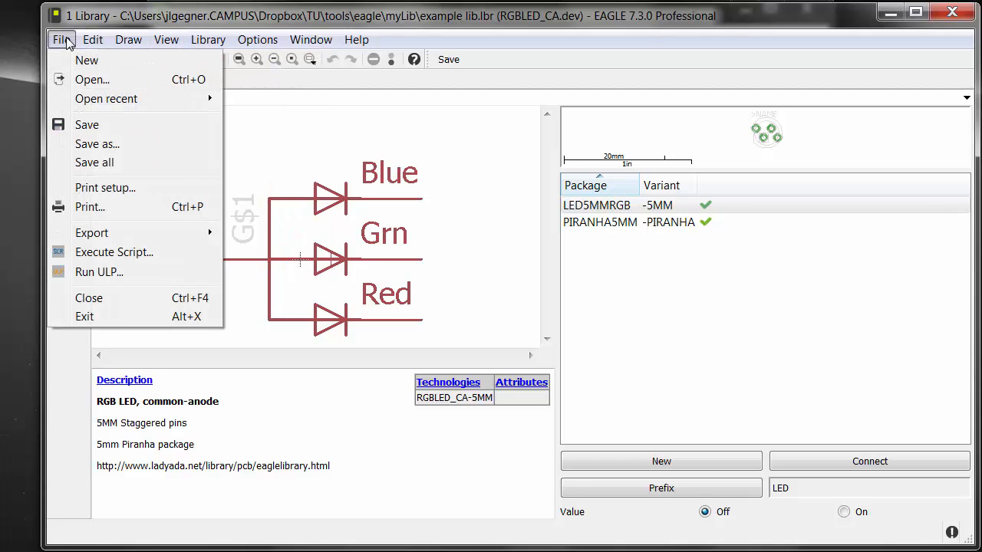
{"action": "left_click", "coordinate": [62, 40]}
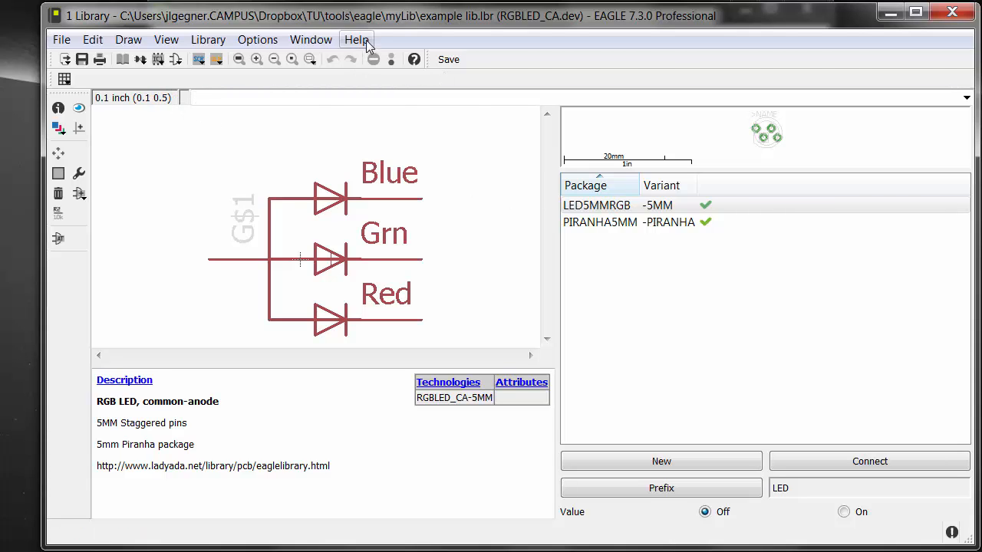
{"action": "left_click", "coordinate": [322, 43]}
{"action": "mouse_move", "coordinate": [218, 43]}
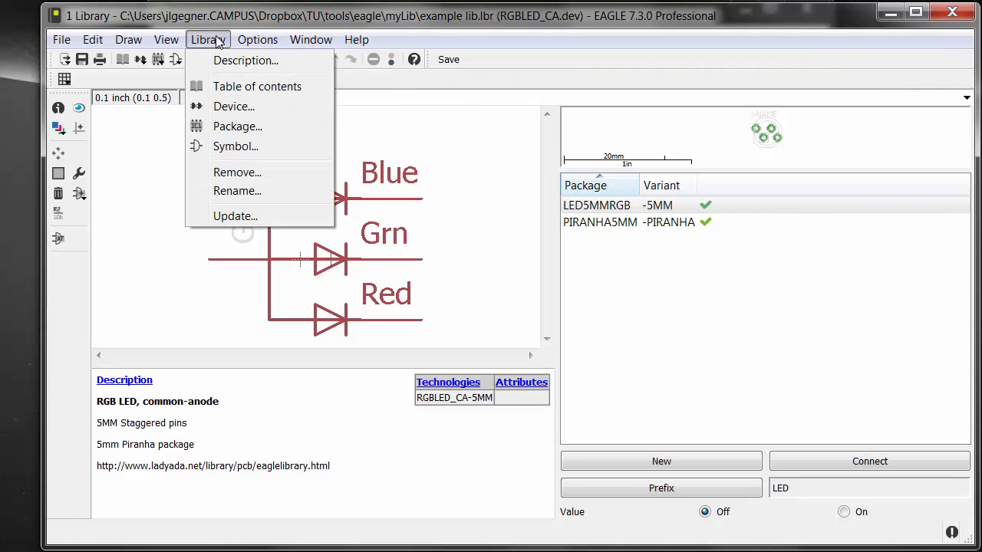
{"action": "left_click", "coordinate": [224, 61]}
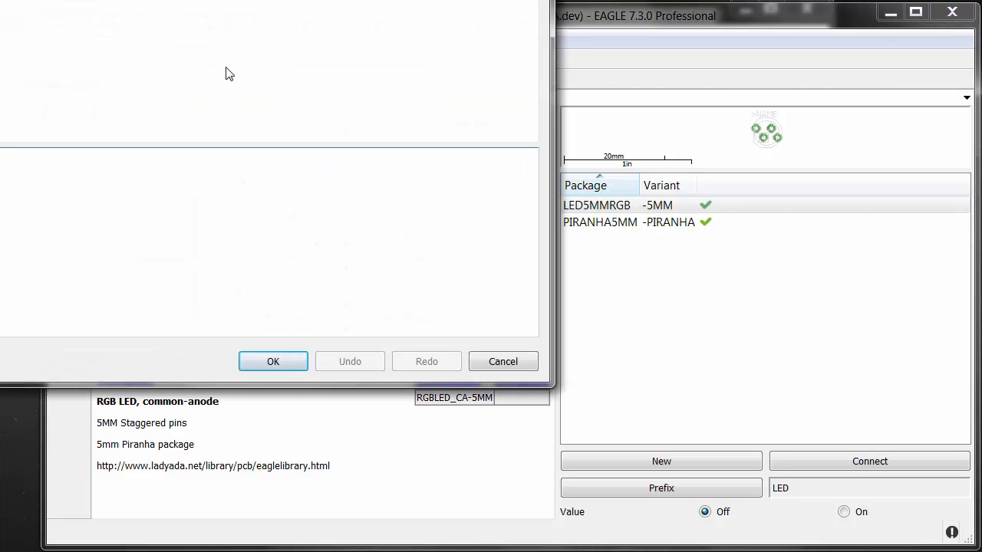
{"action": "left_click", "coordinate": [503, 361]}
Display the library's table of contents and examine its device, package and symbol entries
{"action": "left_click", "coordinate": [257, 39]}
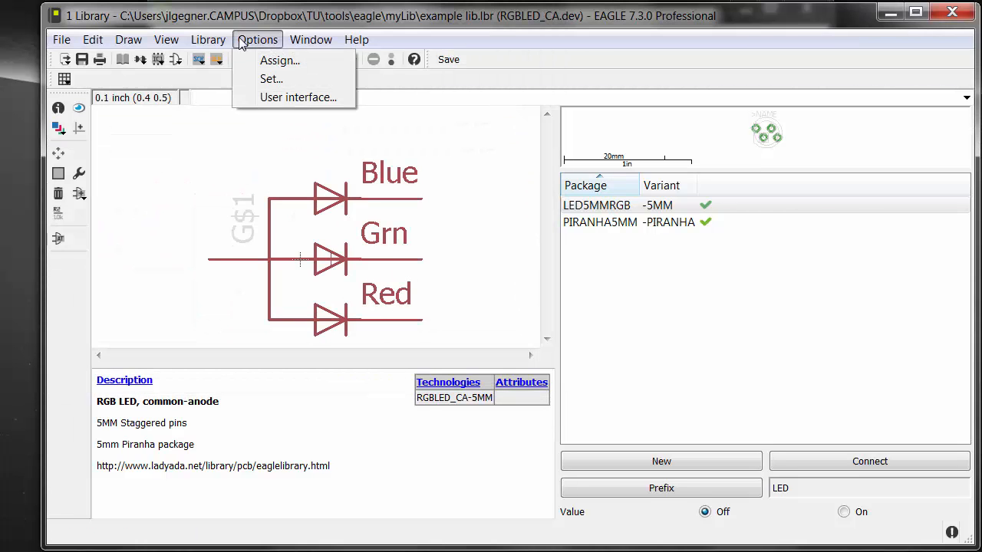
{"action": "mouse_move", "coordinate": [215, 38]}
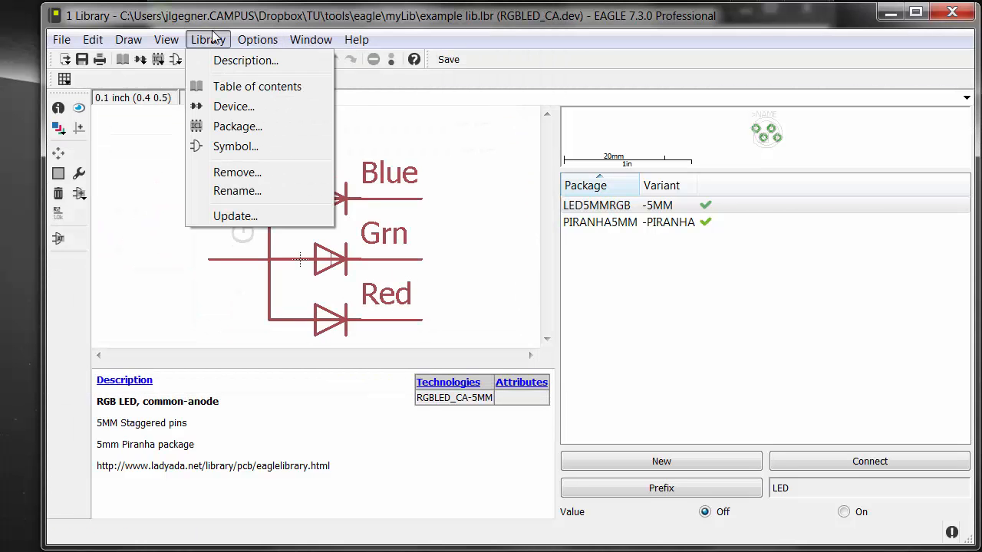
{"action": "left_click", "coordinate": [221, 86]}
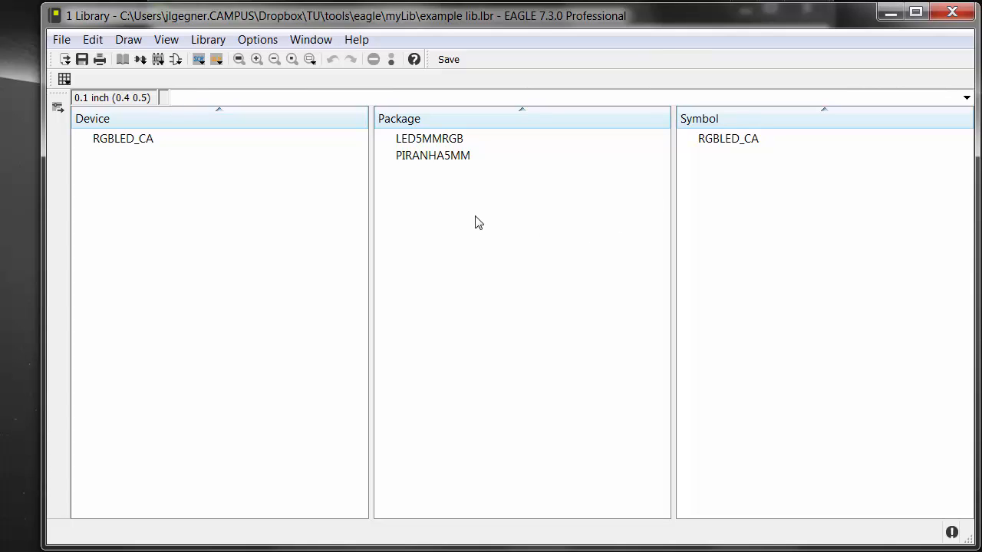
{"action": "left_click", "coordinate": [716, 140]}
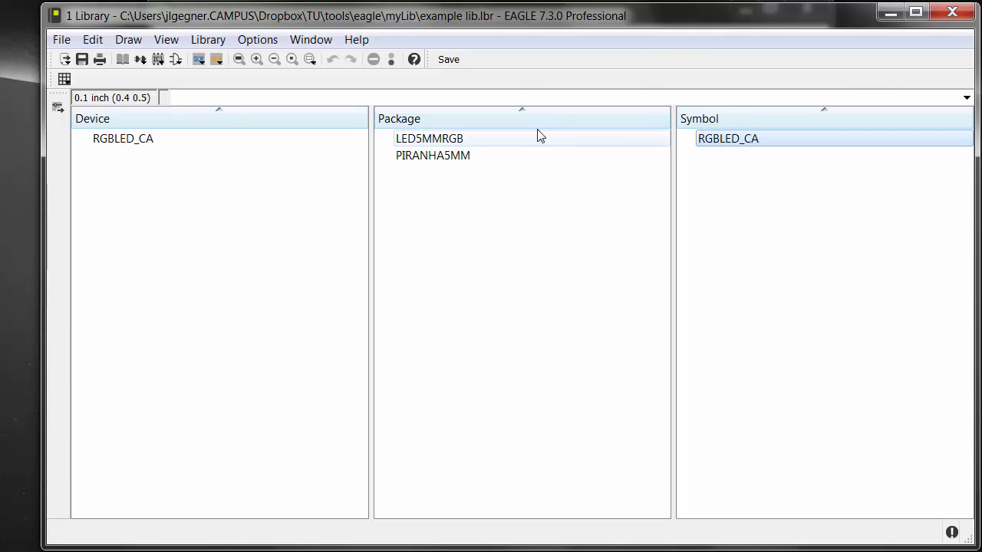
{"action": "left_click", "coordinate": [452, 140]}
{"action": "left_click", "coordinate": [448, 157]}
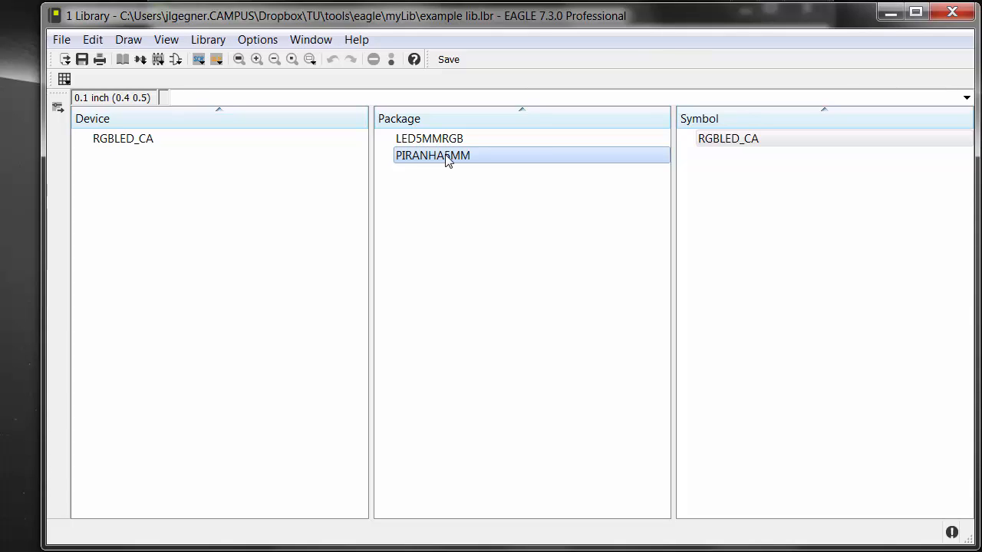
{"action": "left_click", "coordinate": [447, 140]}
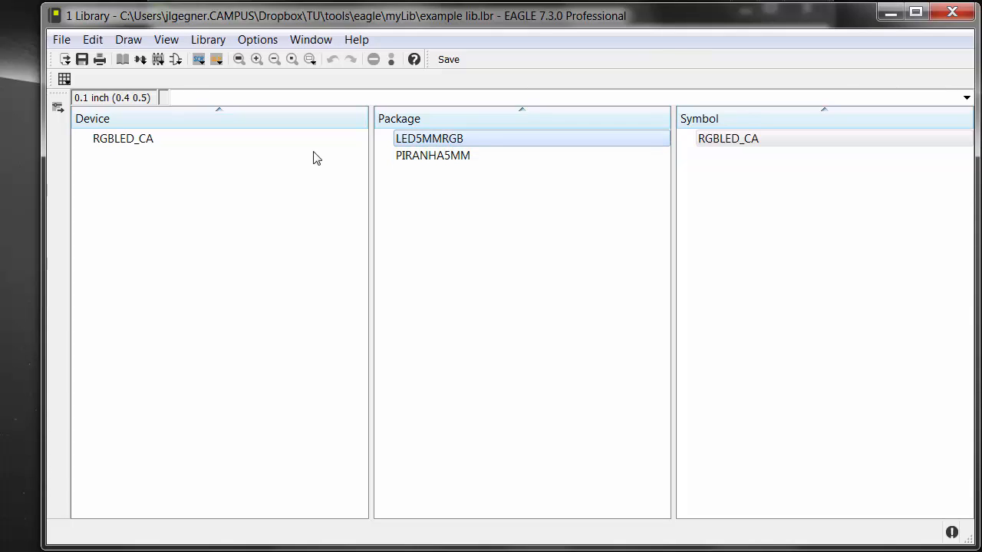
{"action": "left_click", "coordinate": [124, 144]}
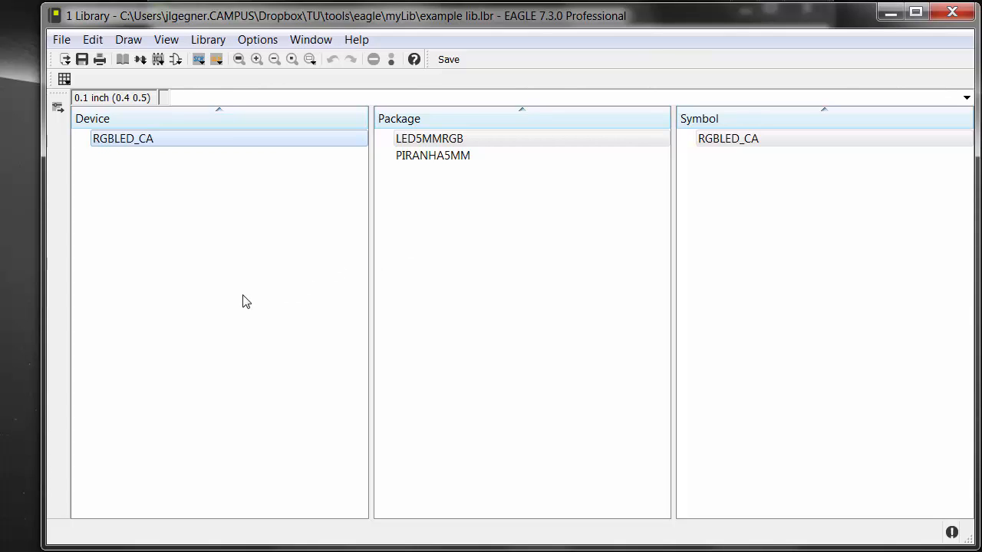
{"action": "left_click", "coordinate": [740, 146]}
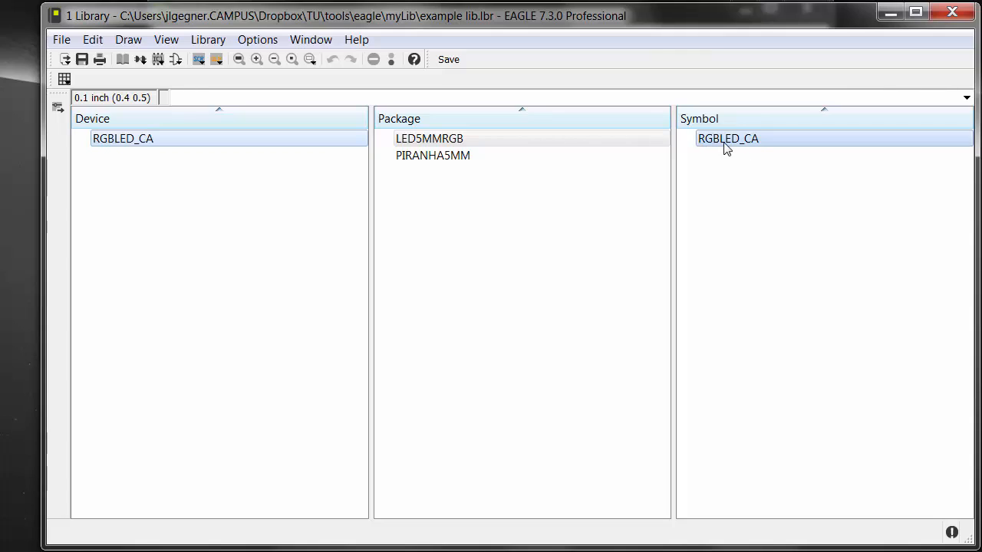
{"action": "left_click", "coordinate": [412, 144]}
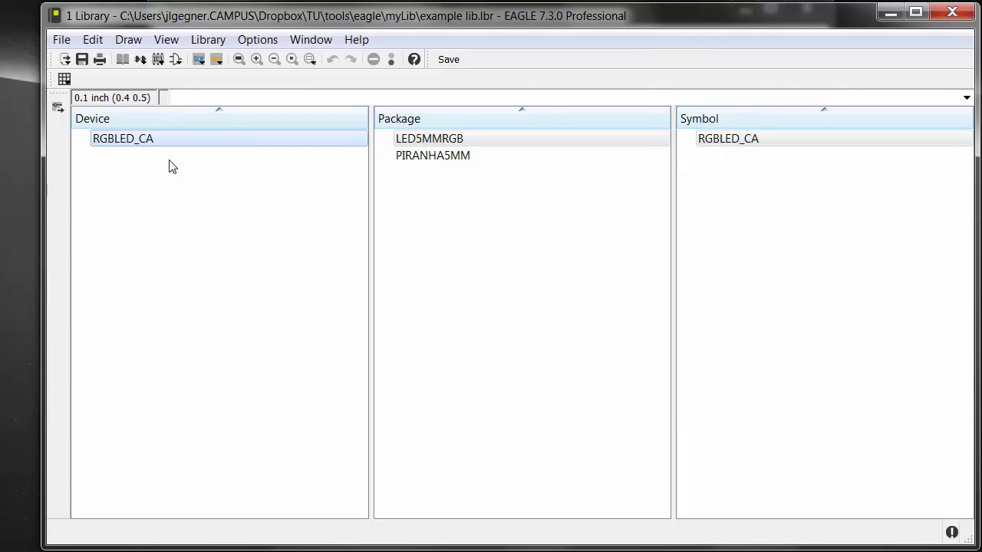
Open the RGBLED_CA device and enlarge its package preview area beside the symbol view
{"action": "double_click", "coordinate": [129, 146]}
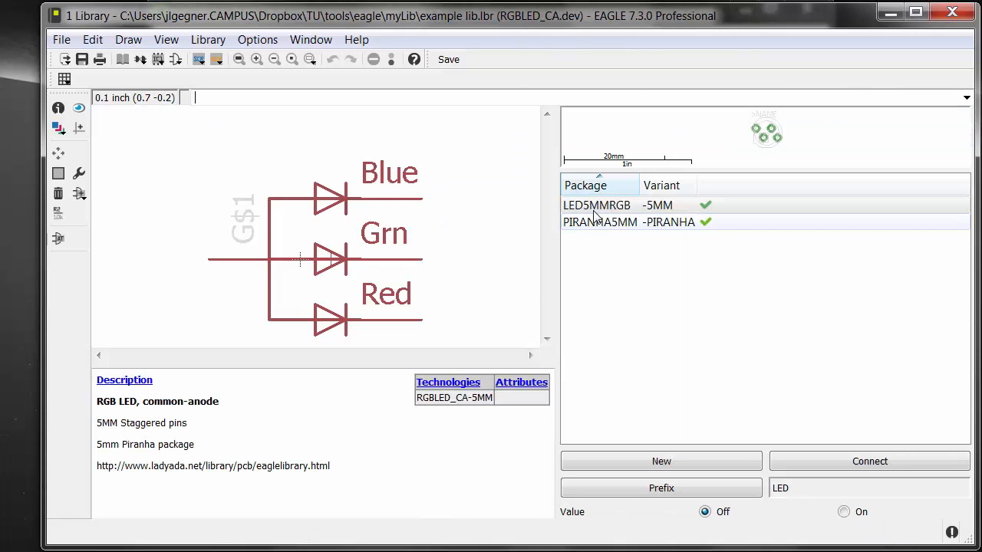
{"action": "left_click_drag", "start_coordinate": [559, 253], "coordinate": [458, 248]}
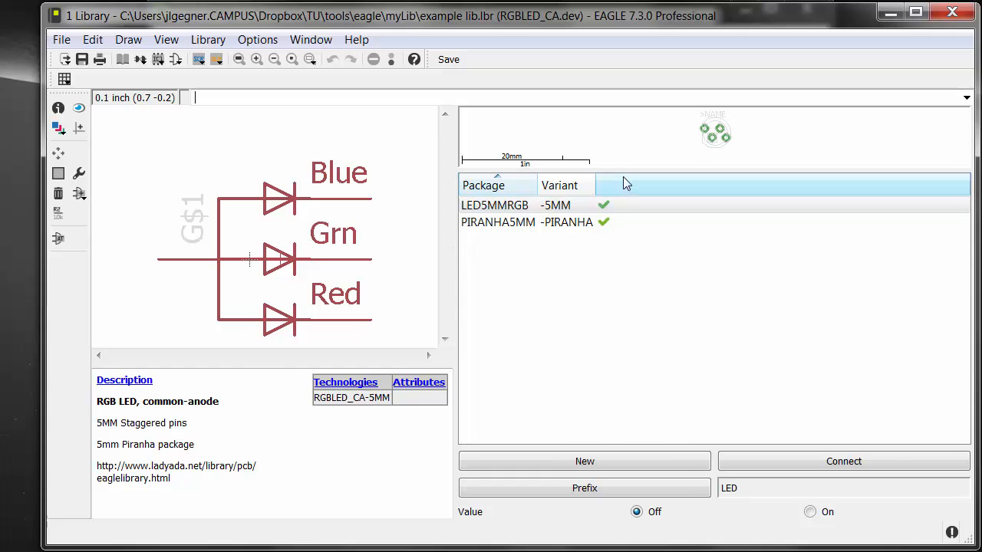
{"action": "left_click_drag", "start_coordinate": [629, 174], "coordinate": [613, 301]}
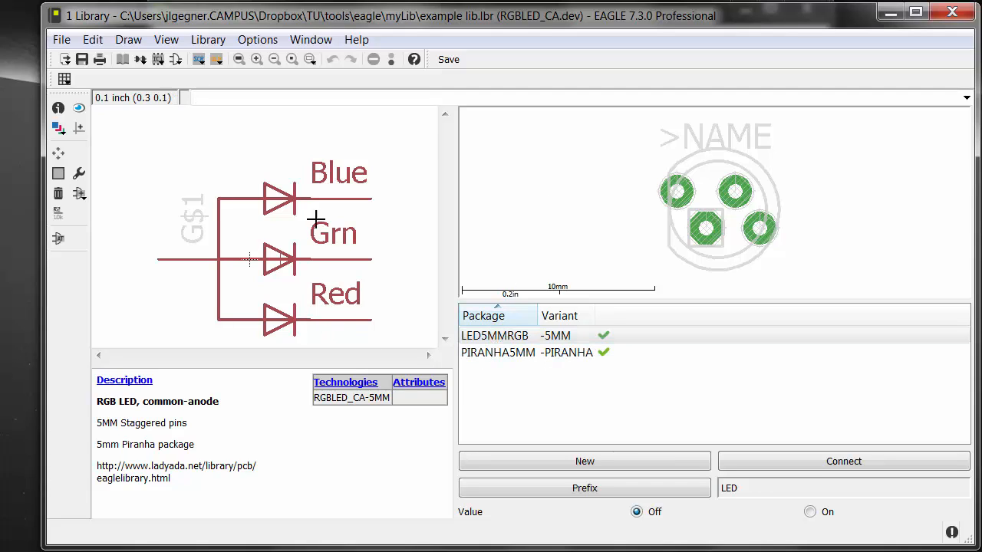
{"action": "middle_click_drag", "start_coordinate": [246, 248], "coordinate": [221, 214]}
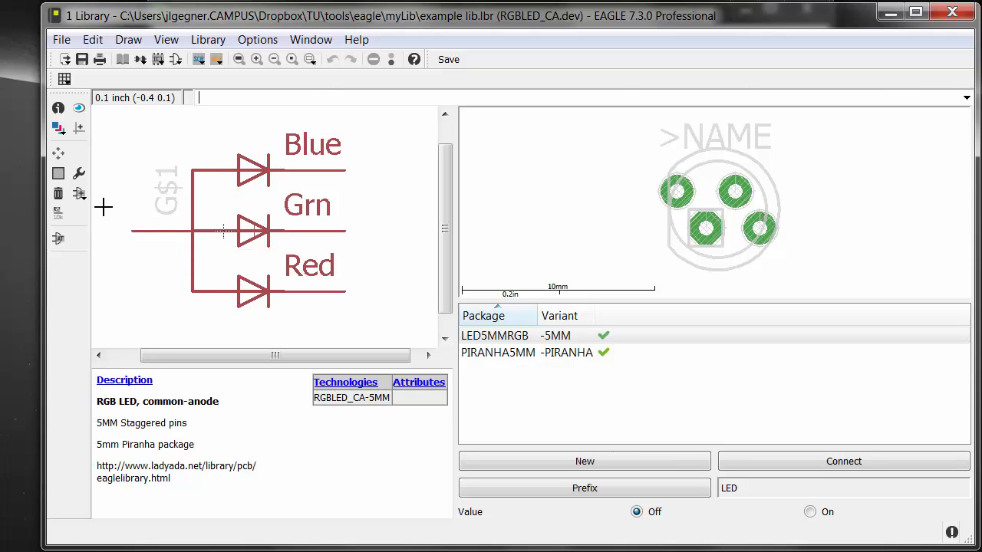
Inspect the symbols available to add and the packages offered for a new RGBLED_CA variant, closing both dialogs without changes
{"action": "left_click", "coordinate": [80, 195]}
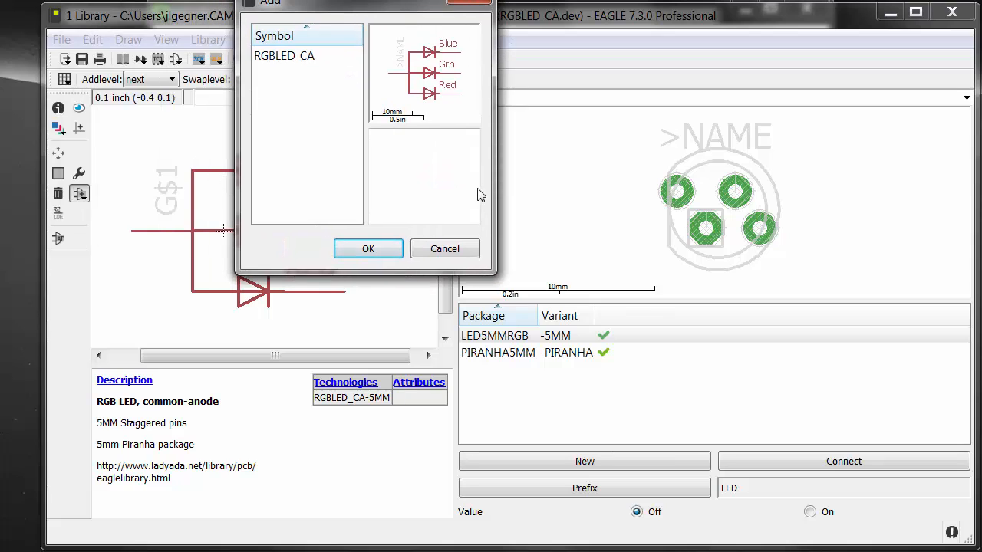
{"action": "left_click_drag", "start_coordinate": [488, 271], "coordinate": [544, 287]}
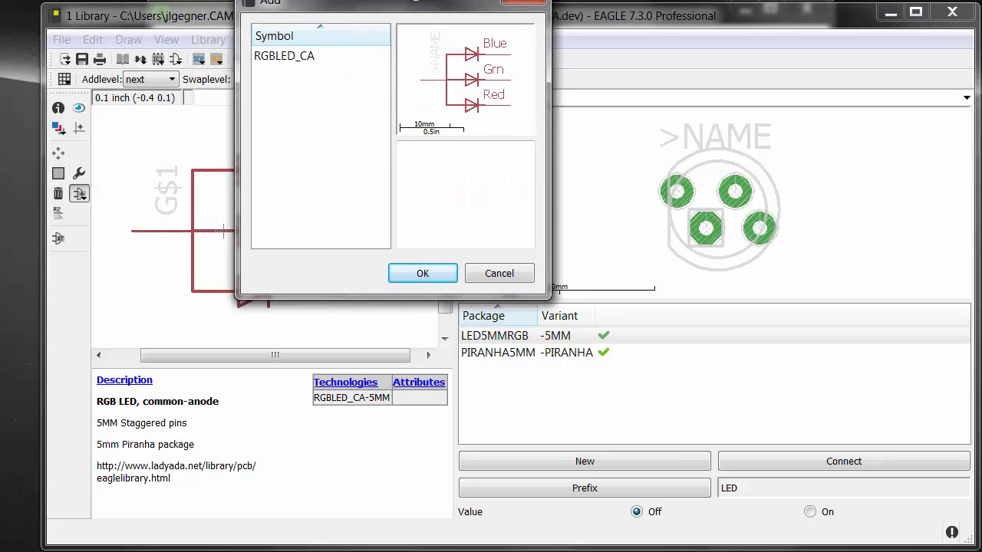
{"action": "left_click_drag", "start_coordinate": [421, 19], "coordinate": [436, 100]}
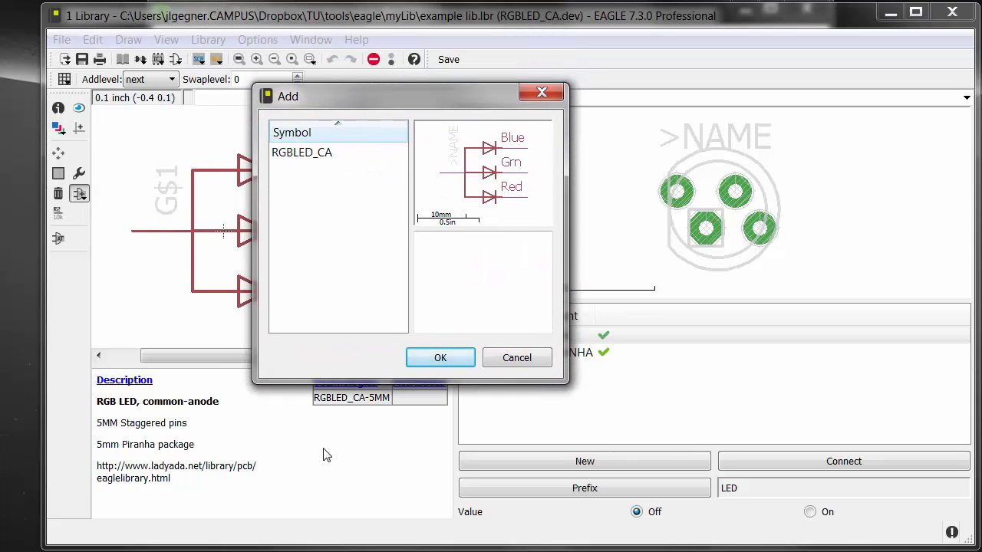
{"action": "left_click", "coordinate": [524, 363]}
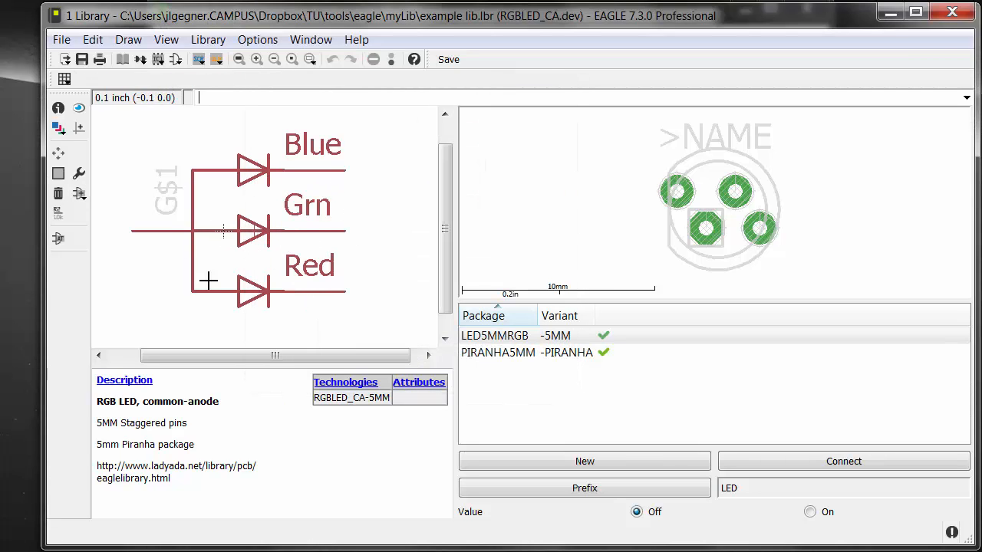
{"action": "left_click", "coordinate": [553, 469]}
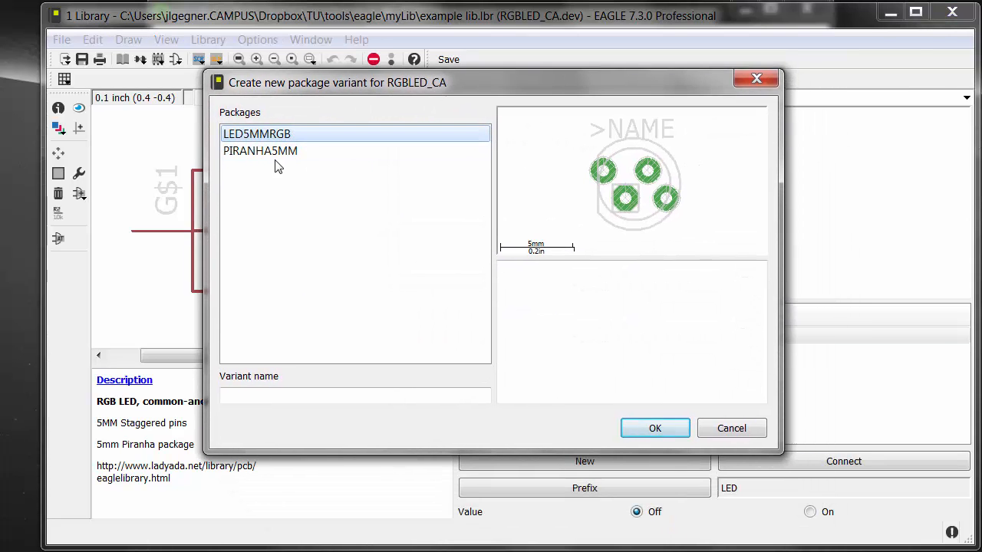
{"action": "left_click", "coordinate": [728, 429]}
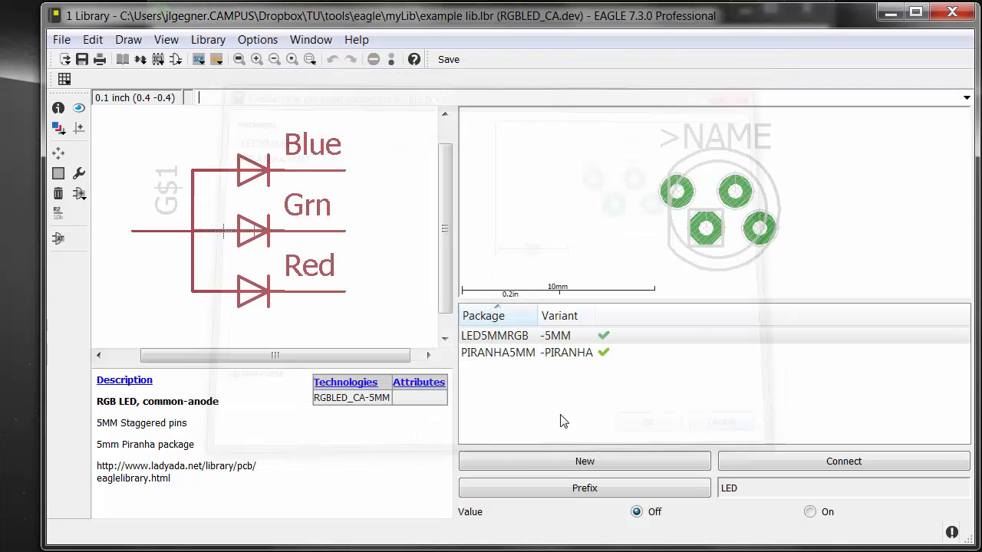
Review the pin-to-pad connections of the LED5MMRGB package variant in an enlarged dialog and close it without changes
{"action": "double_click", "coordinate": [504, 338]}
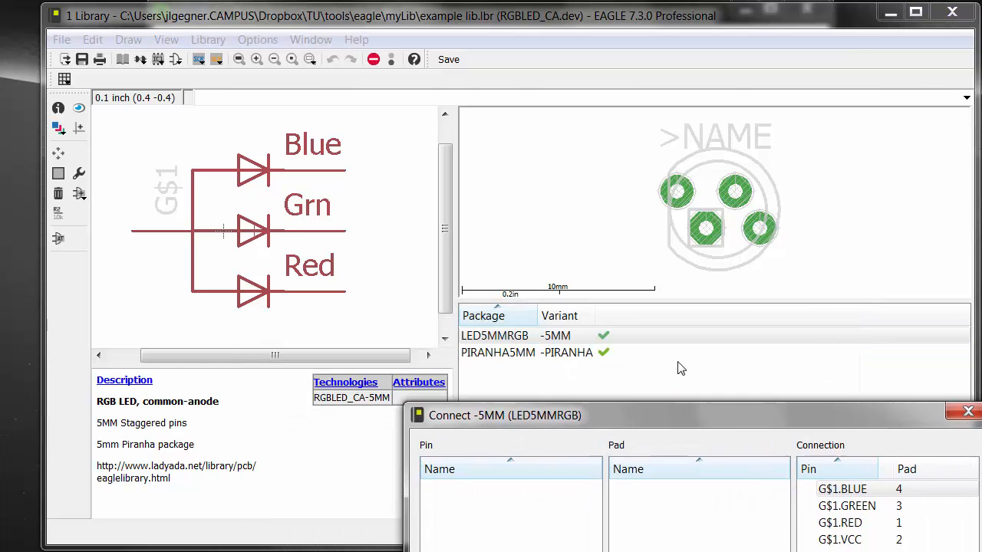
{"action": "left_click_drag", "start_coordinate": [654, 407], "coordinate": [387, 93]}
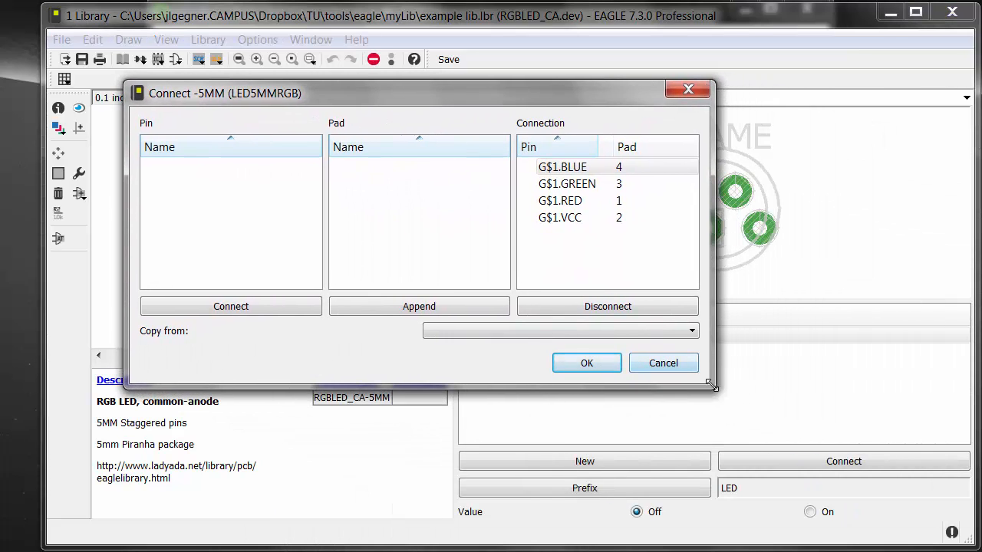
{"action": "left_click_drag", "start_coordinate": [712, 386], "coordinate": [777, 431]}
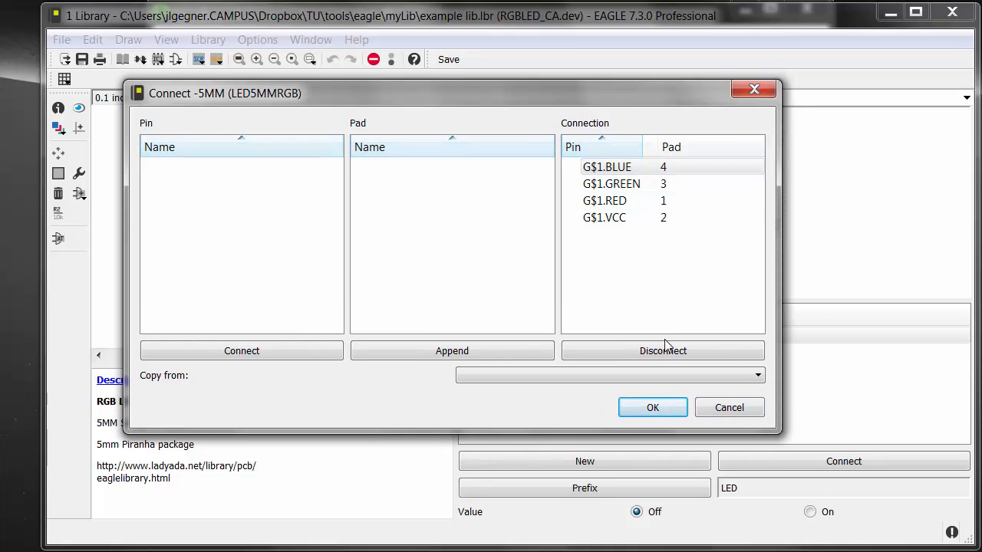
{"action": "left_click", "coordinate": [732, 409]}
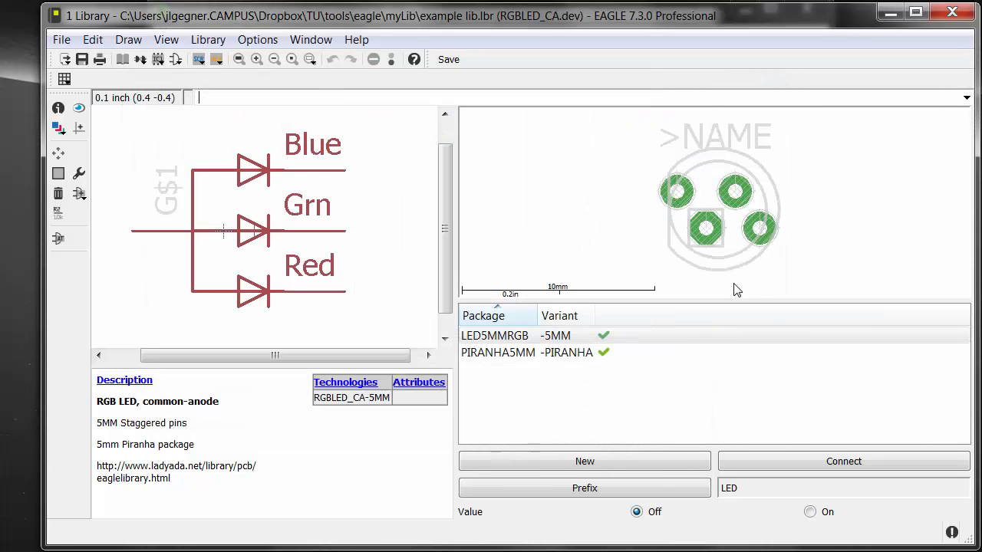
Open the RGBLED_CA symbol for editing in the example library
{"action": "left_click", "coordinate": [175, 60]}
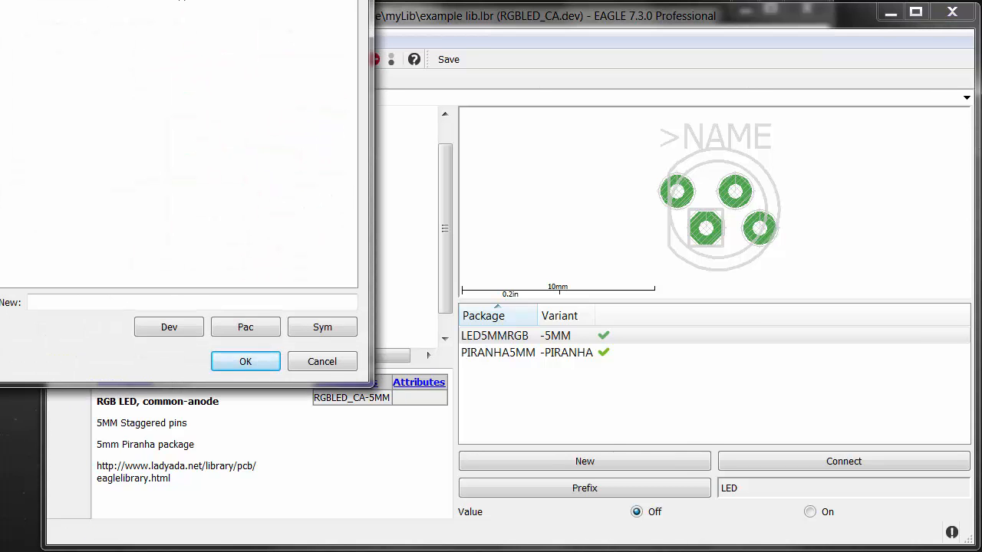
{"action": "double_click", "coordinate": [346, 95]}
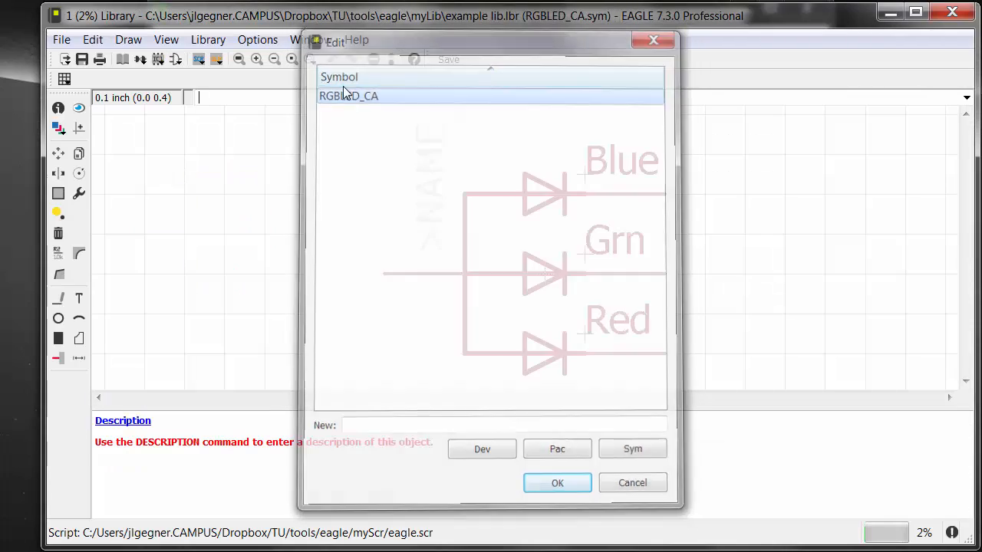
{"action": "scroll", "coordinate": [602, 215], "scroll_direction": "down", "scroll_amount": 1}
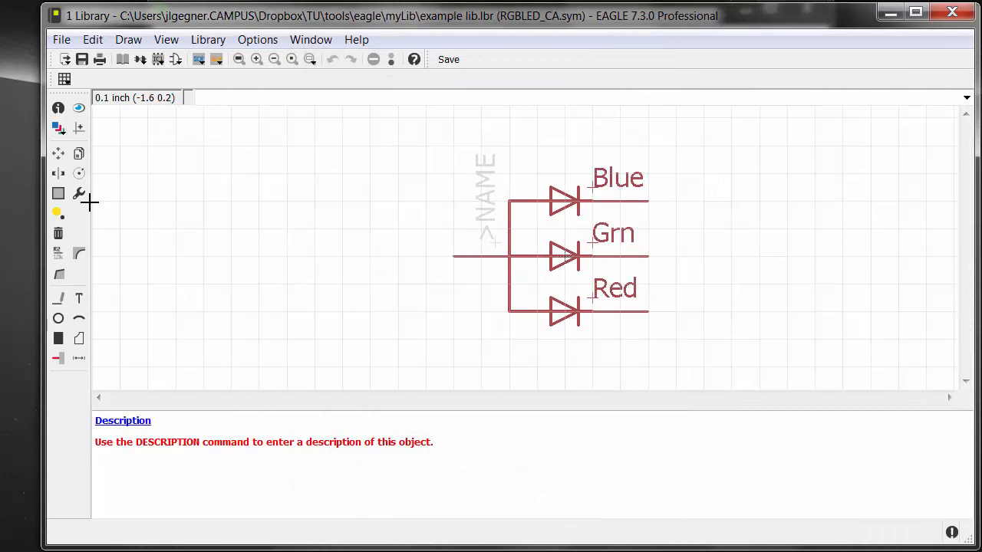
Group the whole RGBLED_CA symbol, including its pins and name text, and copy the group
{"action": "left_click", "coordinate": [58, 193]}
{"action": "left_click_drag", "start_coordinate": [414, 137], "coordinate": [752, 364]}
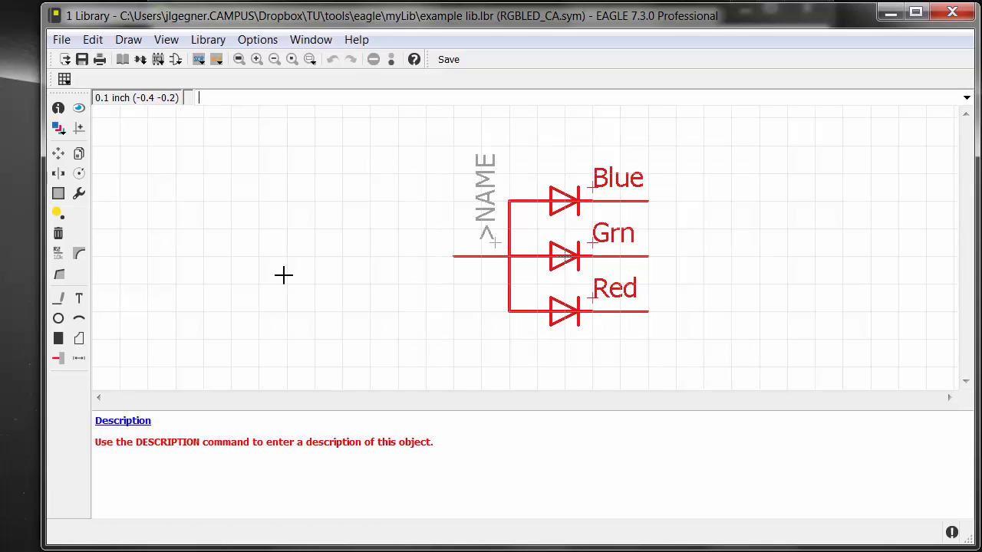
{"action": "left_click", "coordinate": [78, 153]}
{"action": "right_click", "coordinate": [519, 253]}
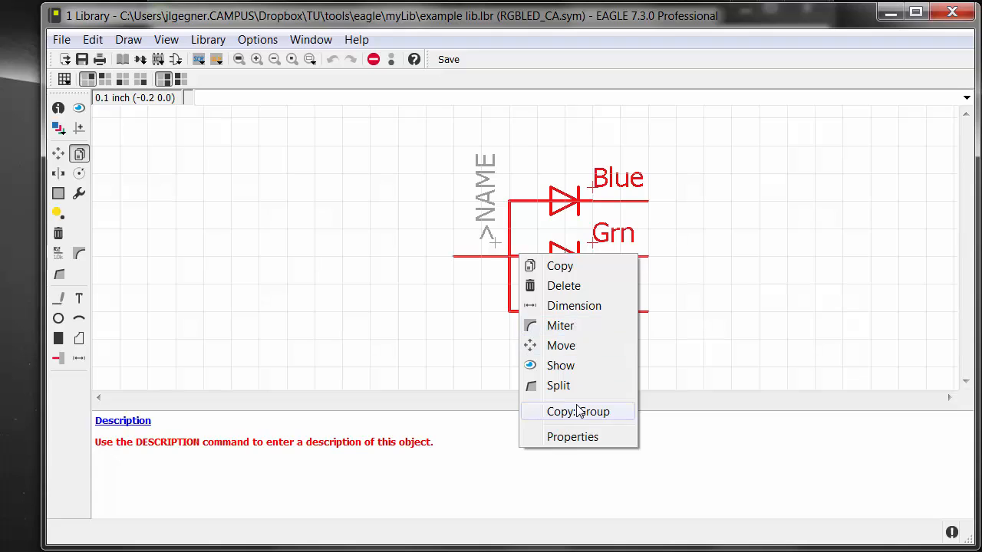
{"action": "left_click", "coordinate": [606, 411]}
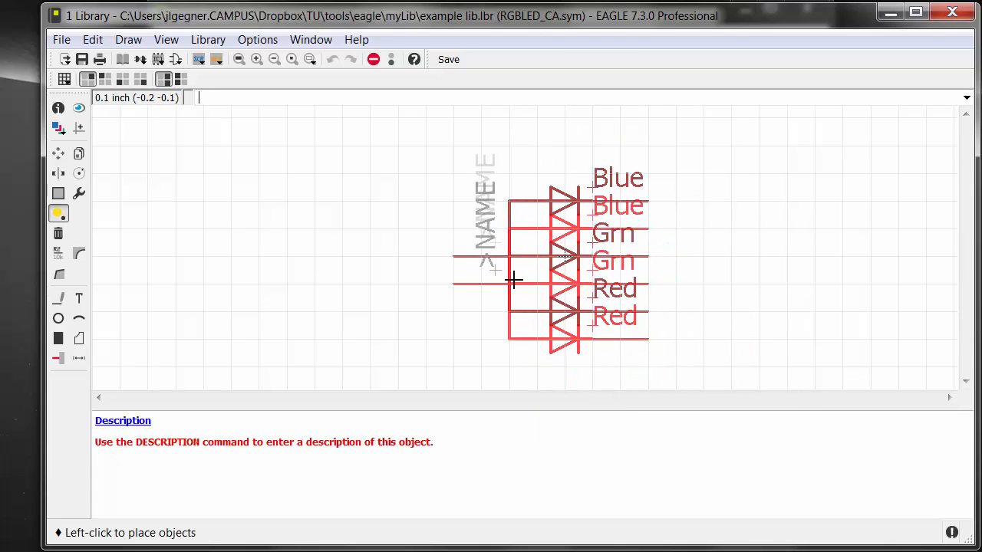
{"action": "key", "text": "Escape"}
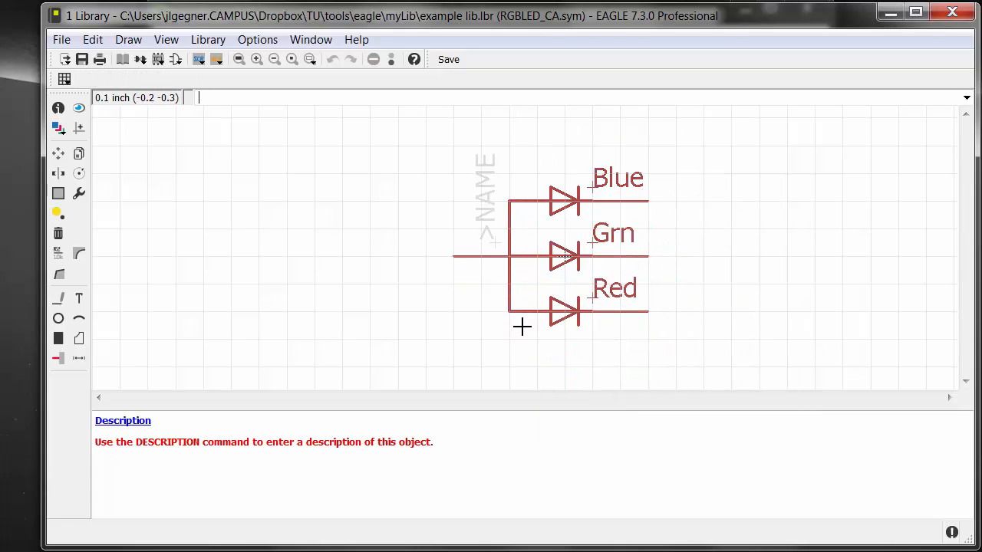
Create a new symbol named RGBLED_CC in the example library and confirm its creation
{"action": "left_click", "coordinate": [178, 61]}
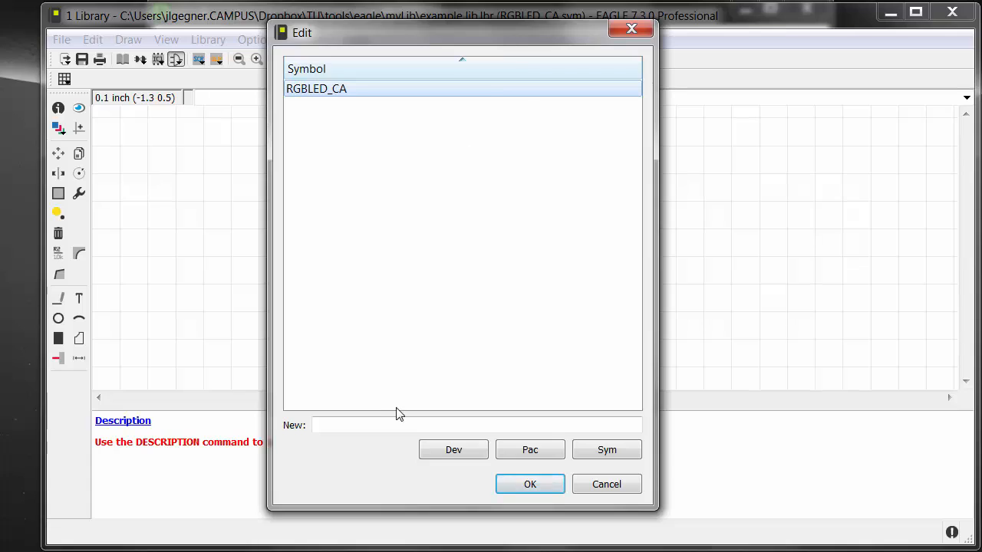
{"action": "left_click", "coordinate": [394, 424]}
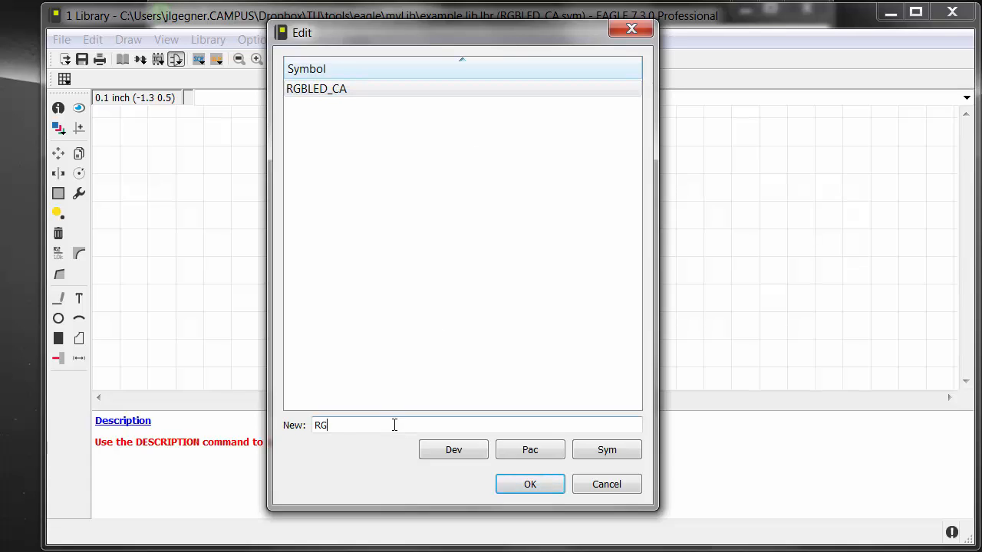
{"action": "type", "text": "RGBLED_CC"}
{"action": "left_click", "coordinate": [541, 489]}
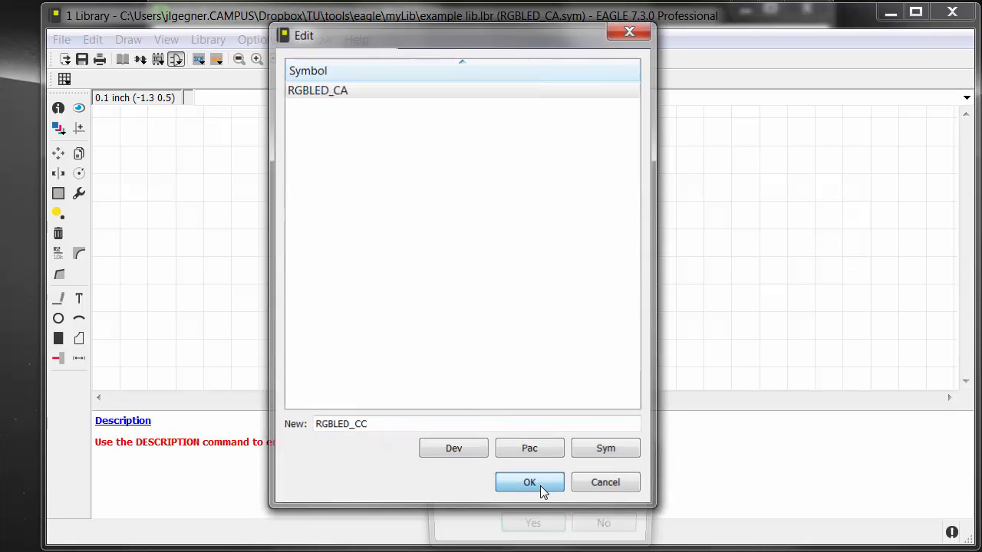
{"action": "left_click_drag", "start_coordinate": [511, 458], "coordinate": [439, 255]}
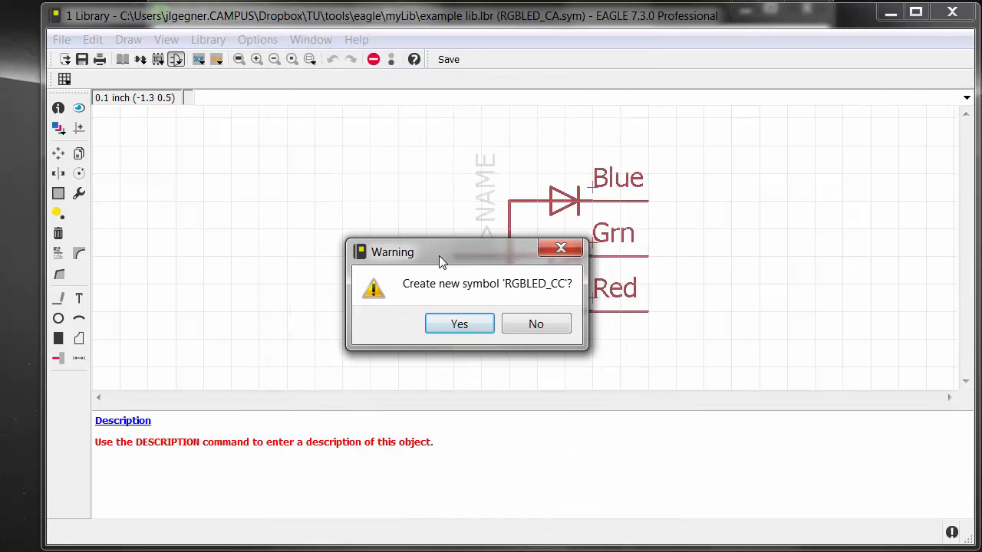
{"action": "left_click", "coordinate": [469, 322]}
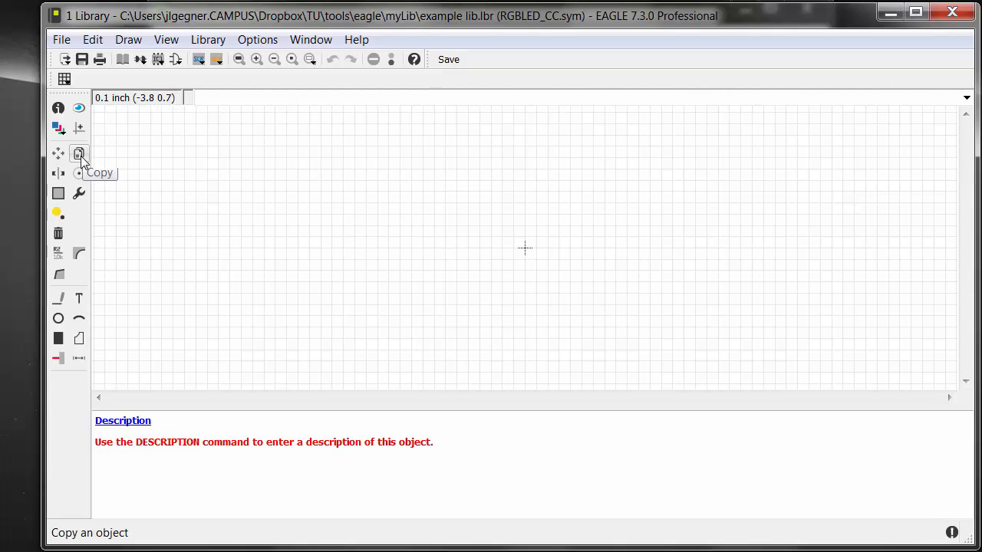
Paste the copied RGB LED drawing into the RGBLED_CC symbol, with the middle diode's line crossing the origin
{"action": "left_click", "coordinate": [58, 214]}
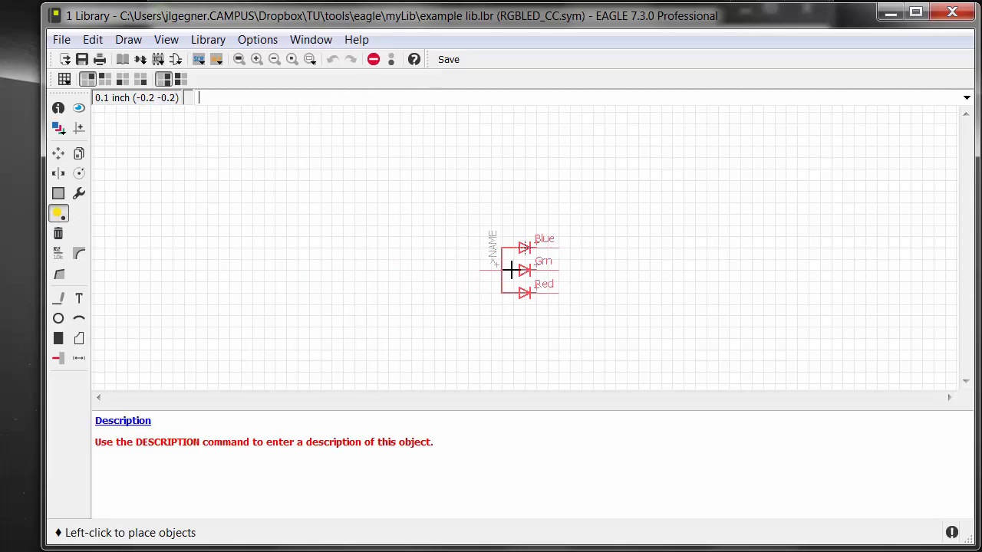
{"action": "scroll", "coordinate": [508, 268], "scroll_direction": "up", "scroll_amount": 3}
{"action": "scroll", "coordinate": [620, 266], "scroll_direction": "down", "scroll_amount": 2}
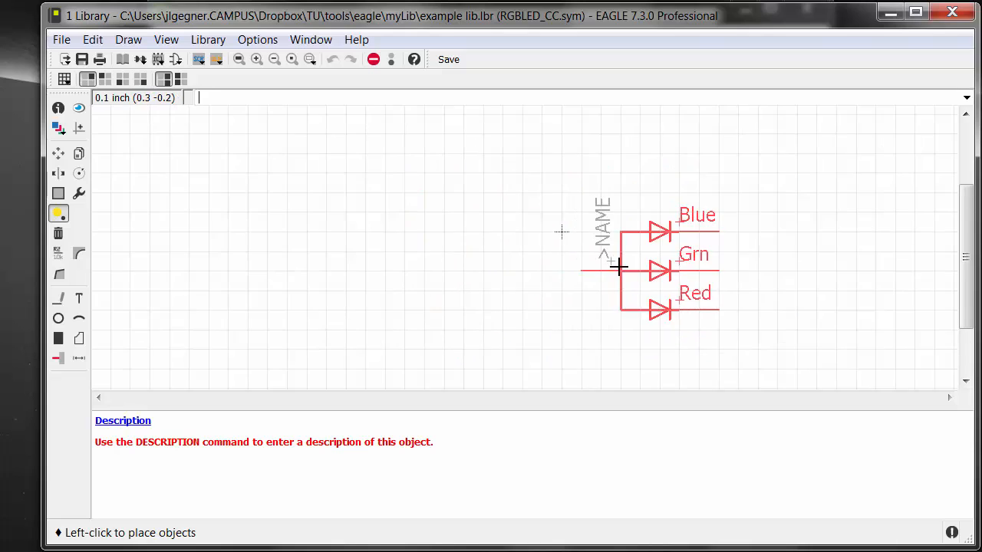
{"action": "scroll", "coordinate": [605, 234], "scroll_direction": "up", "scroll_amount": 4}
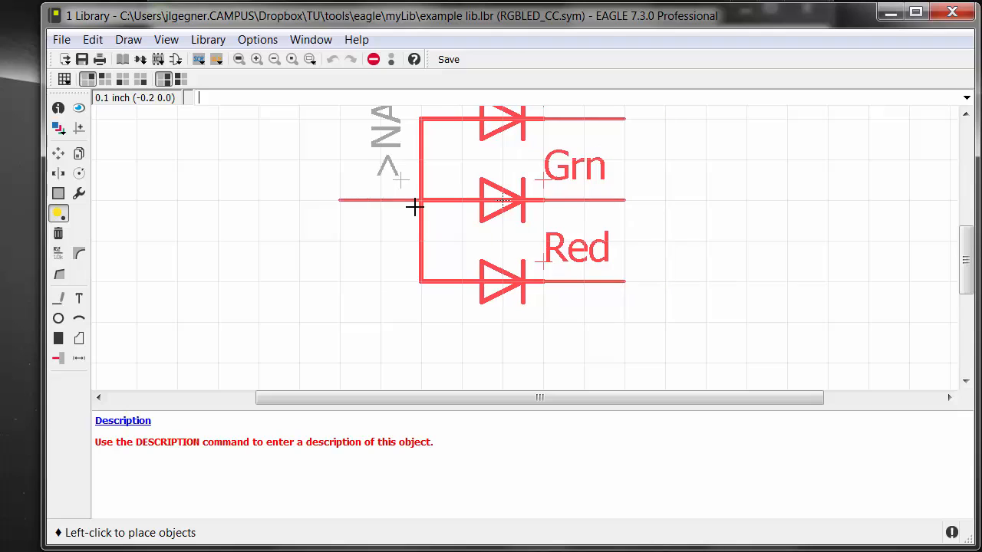
{"action": "middle_click_drag", "start_coordinate": [516, 202], "coordinate": [502, 274]}
{"action": "scroll", "coordinate": [502, 274], "scroll_direction": "down", "scroll_amount": 1}
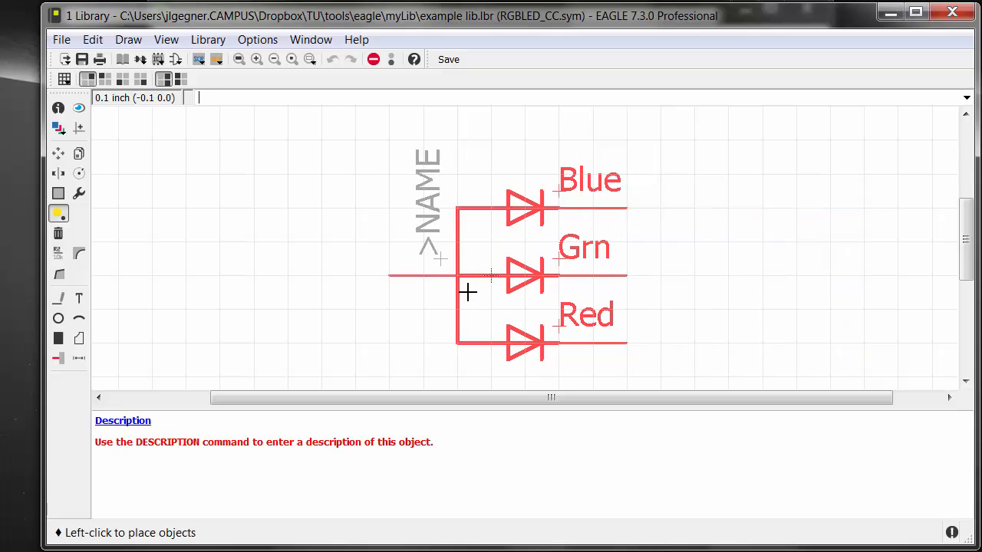
{"action": "left_click", "coordinate": [465, 291]}
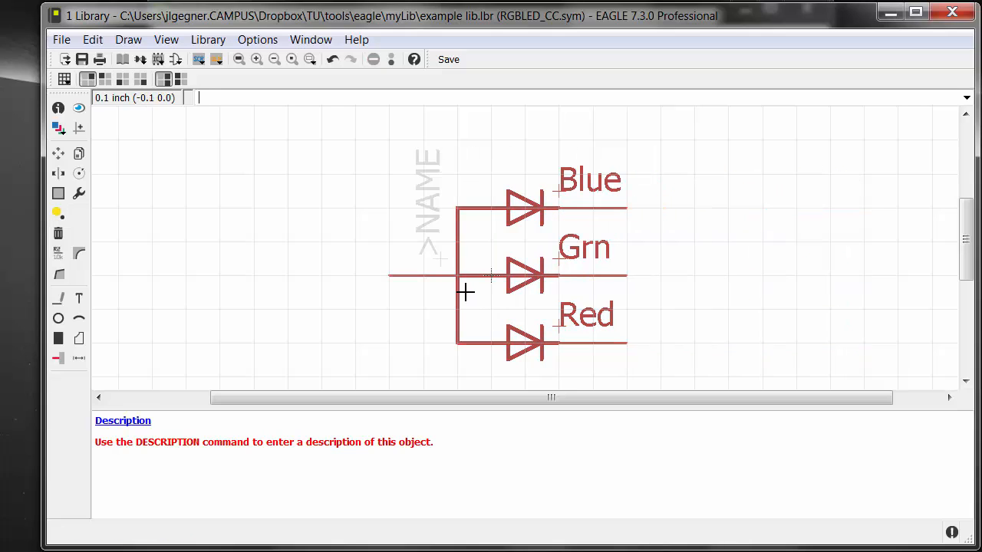
Delete the two vertical wires joining the diode anodes and the common pin on the anode side
{"action": "middle_click_drag", "start_coordinate": [627, 255], "coordinate": [539, 249]}
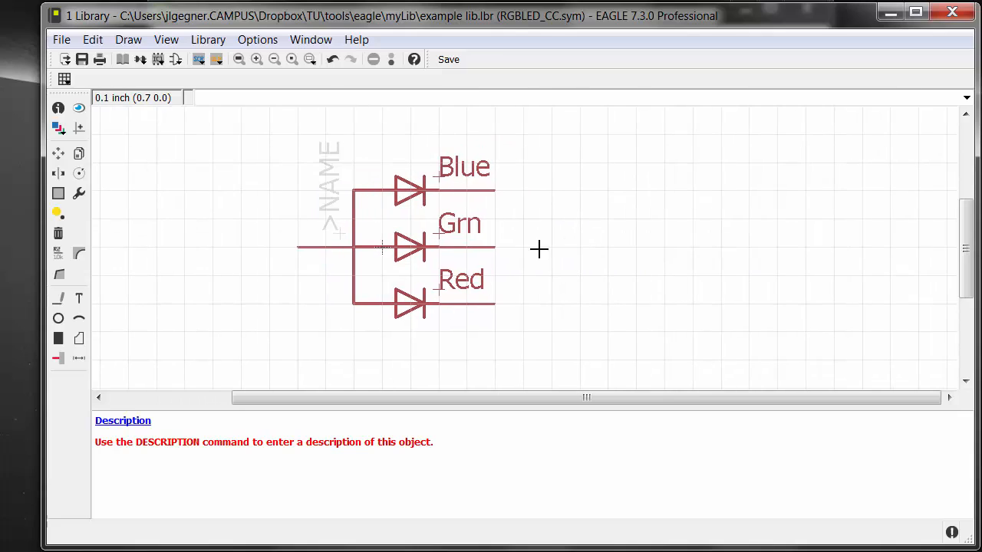
{"action": "key", "text": "Delete"}
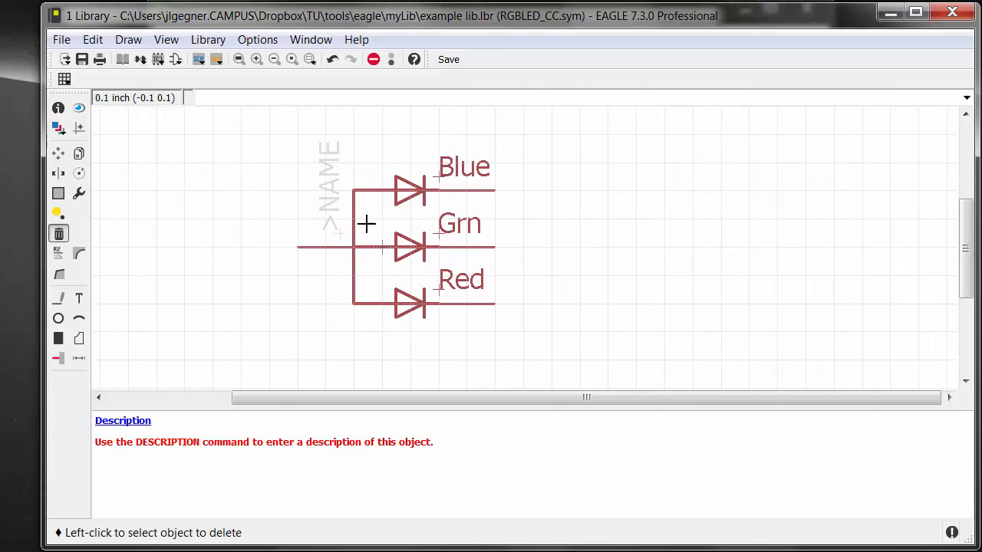
{"action": "left_click", "coordinate": [356, 223]}
{"action": "left_click", "coordinate": [358, 275]}
{"action": "left_click", "coordinate": [300, 247]}
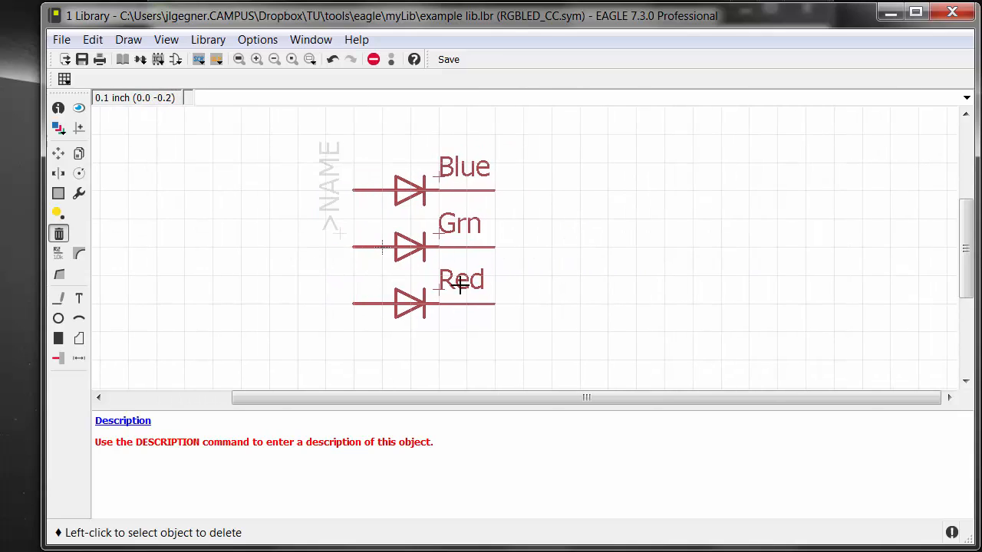
Move the Blue, Grn and Red cathode pins about 0.3 inch to the right, away from the diodes
{"action": "scroll", "coordinate": [497, 236], "scroll_direction": "up", "scroll_amount": 3}
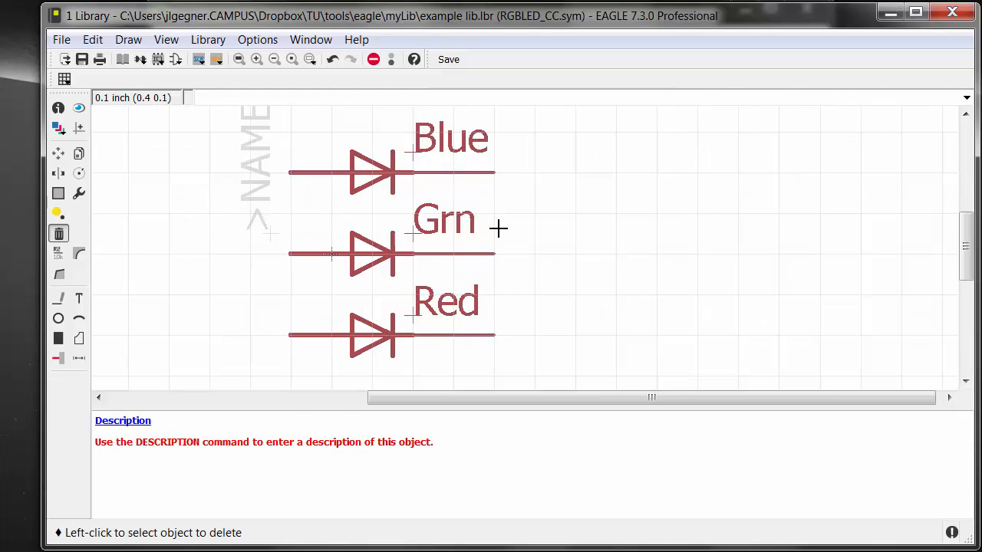
{"action": "key", "text": "F7"}
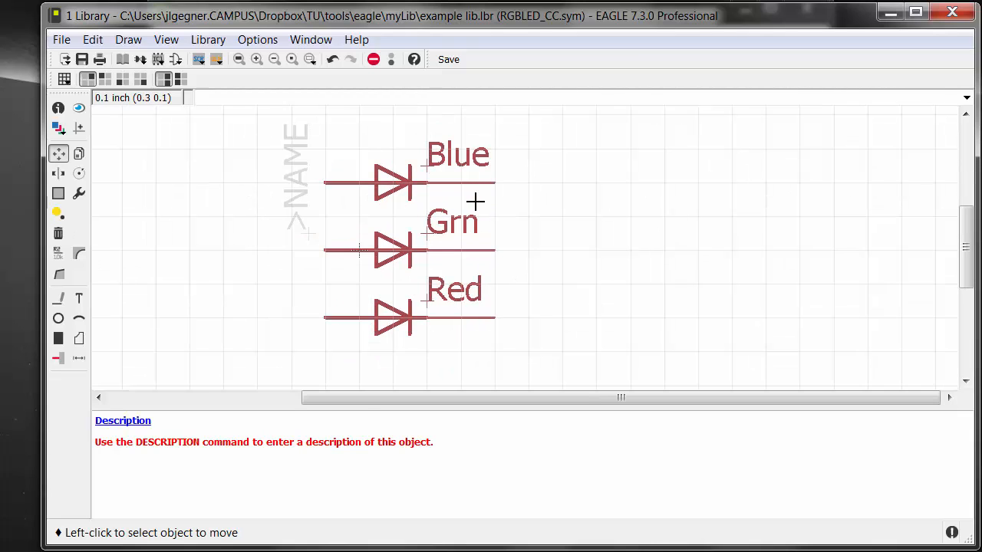
{"action": "left_click", "coordinate": [472, 193]}
{"action": "left_click", "coordinate": [556, 181]}
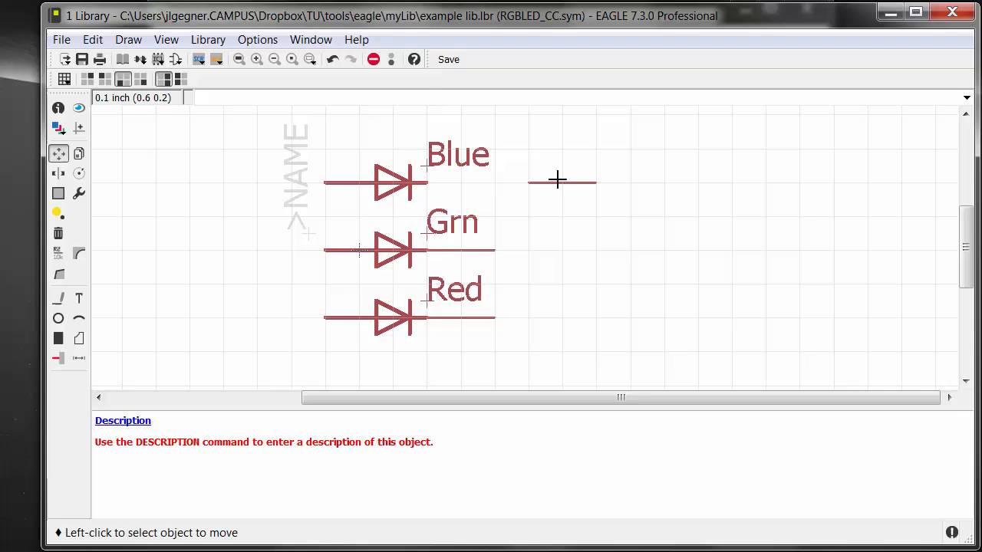
{"action": "left_click", "coordinate": [466, 247]}
{"action": "left_click", "coordinate": [552, 250]}
{"action": "left_click", "coordinate": [493, 316]}
{"action": "left_click", "coordinate": [555, 317]}
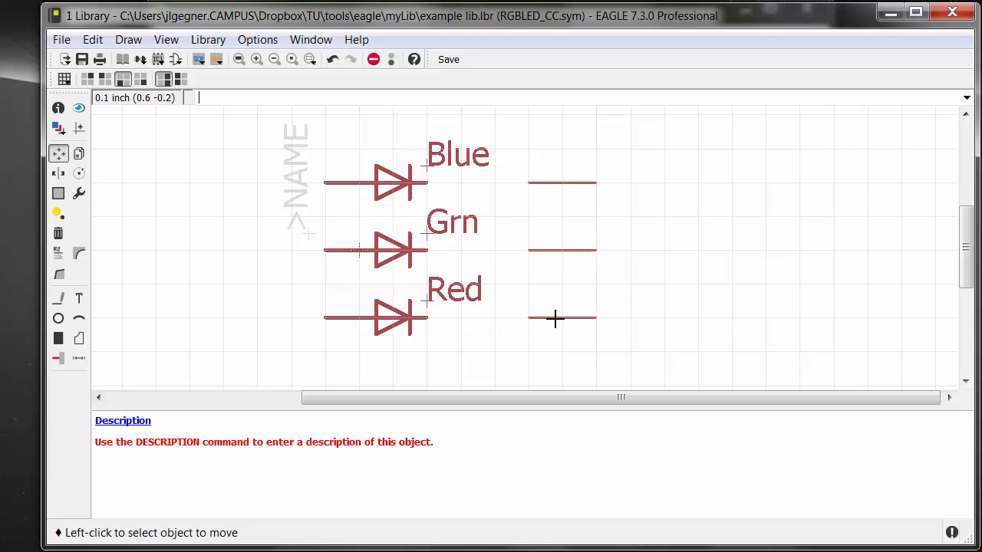
Group the three diodes with their wires and colour labels, leaving out the detached pins and the name text
{"action": "scroll", "coordinate": [439, 188], "scroll_direction": "up", "scroll_amount": 3}
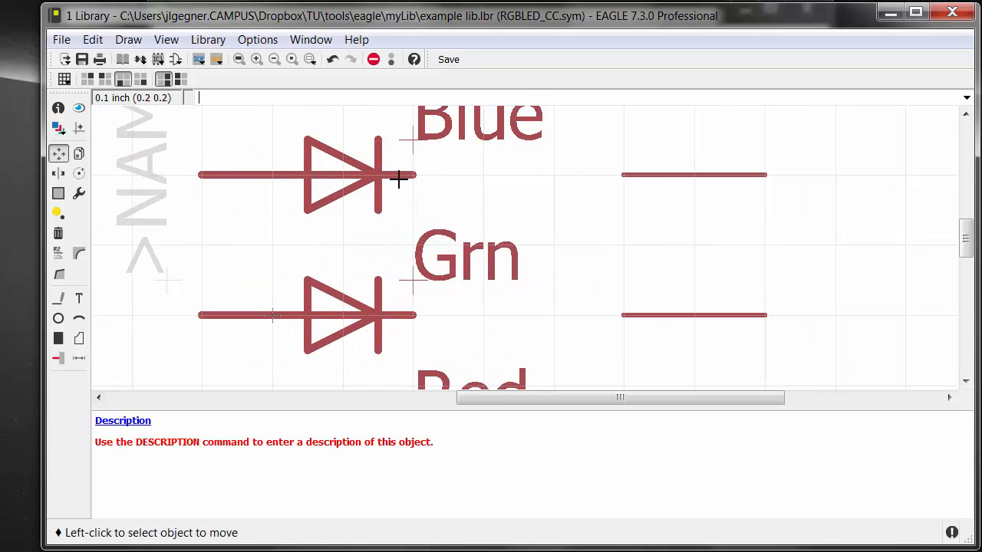
{"action": "scroll", "coordinate": [399, 179], "scroll_direction": "up", "scroll_amount": 2}
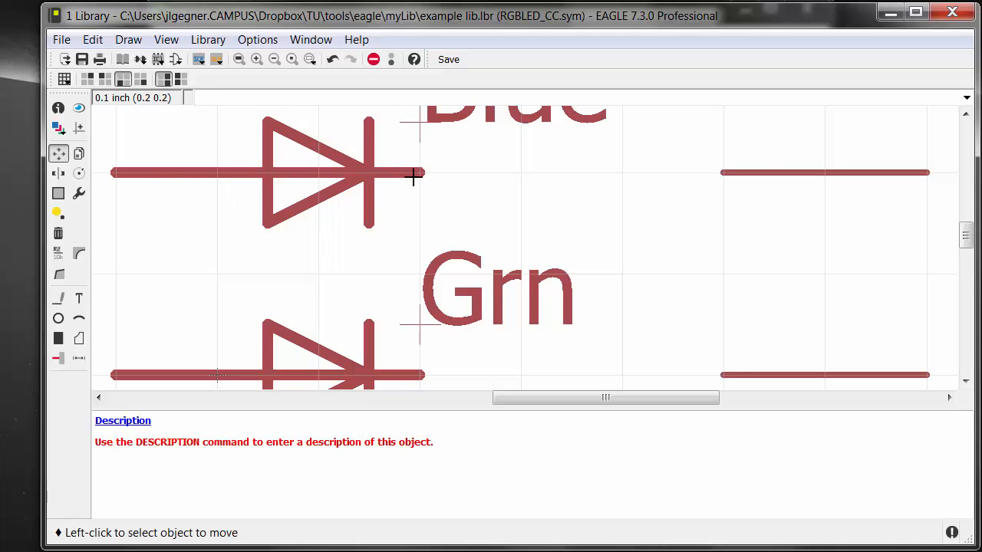
{"action": "scroll", "coordinate": [811, 188], "scroll_direction": "down", "scroll_amount": 3}
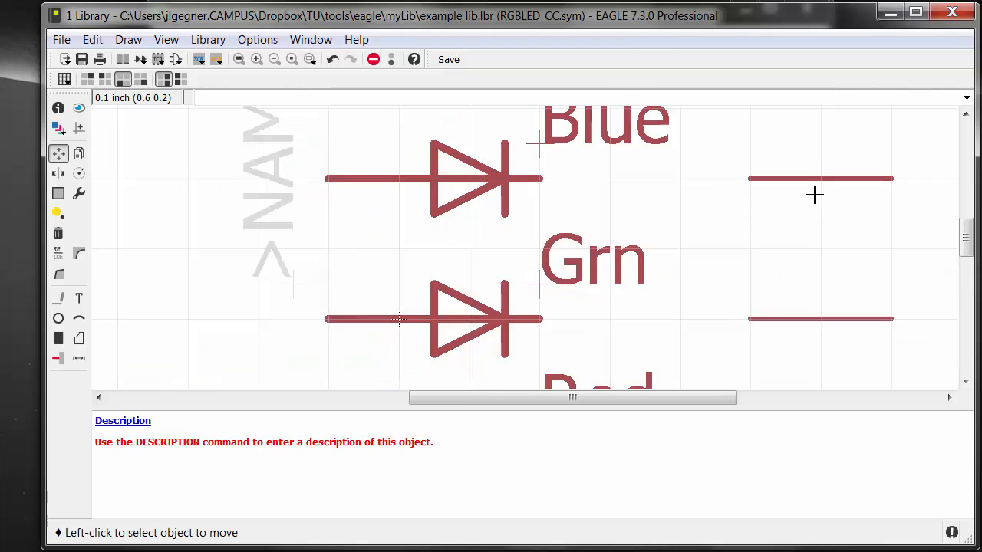
{"action": "middle_click_drag", "start_coordinate": [813, 208], "coordinate": [545, 158]}
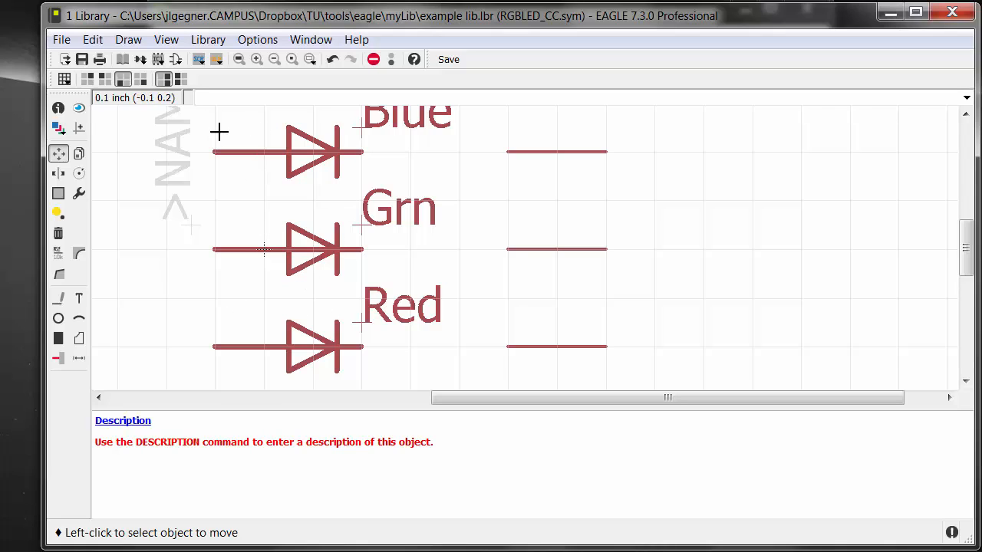
{"action": "left_click", "coordinate": [57, 194]}
{"action": "left_click_drag", "start_coordinate": [194, 120], "coordinate": [423, 381]}
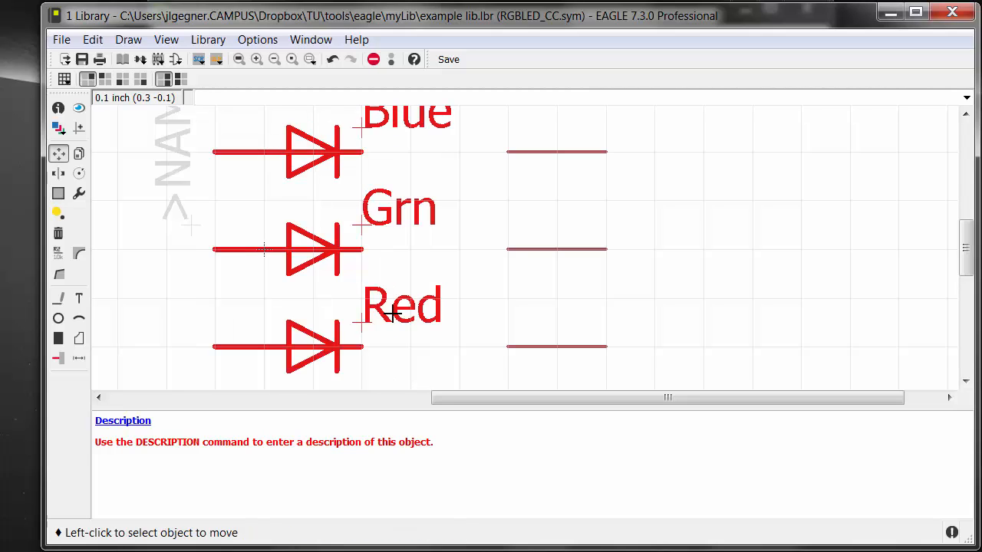
{"action": "scroll", "coordinate": [486, 273], "scroll_direction": "down", "scroll_amount": 2}
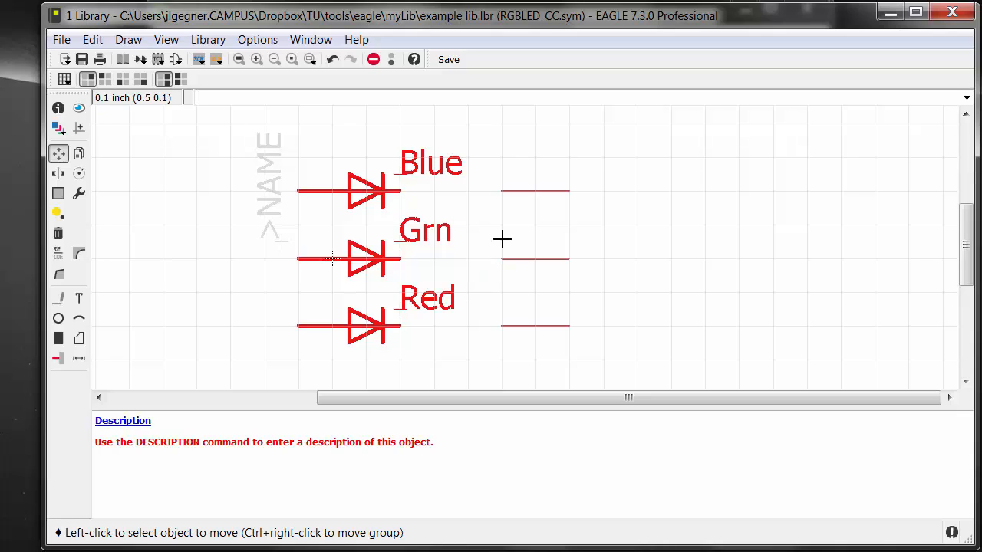
Try the pin orientation, function and length options, and place a trial 270-degree middle-length pin without function at (1.1 0.1)
{"action": "left_click", "coordinate": [59, 359]}
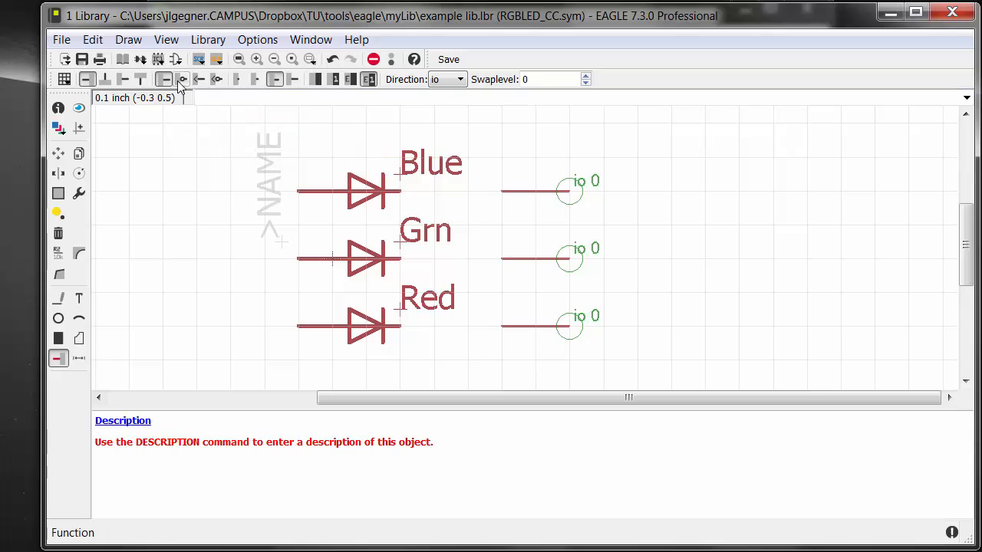
{"action": "left_click", "coordinate": [105, 80]}
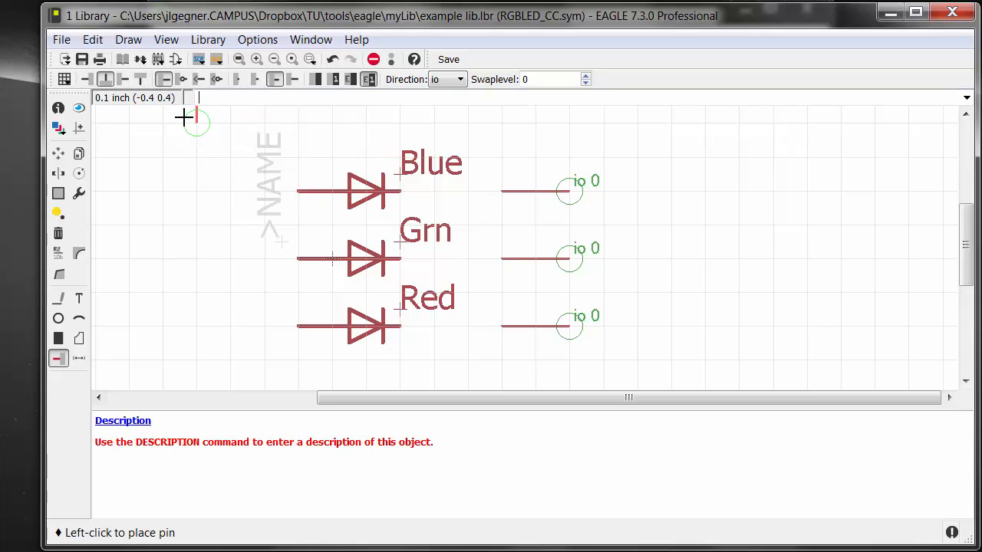
{"action": "left_click", "coordinate": [140, 80]}
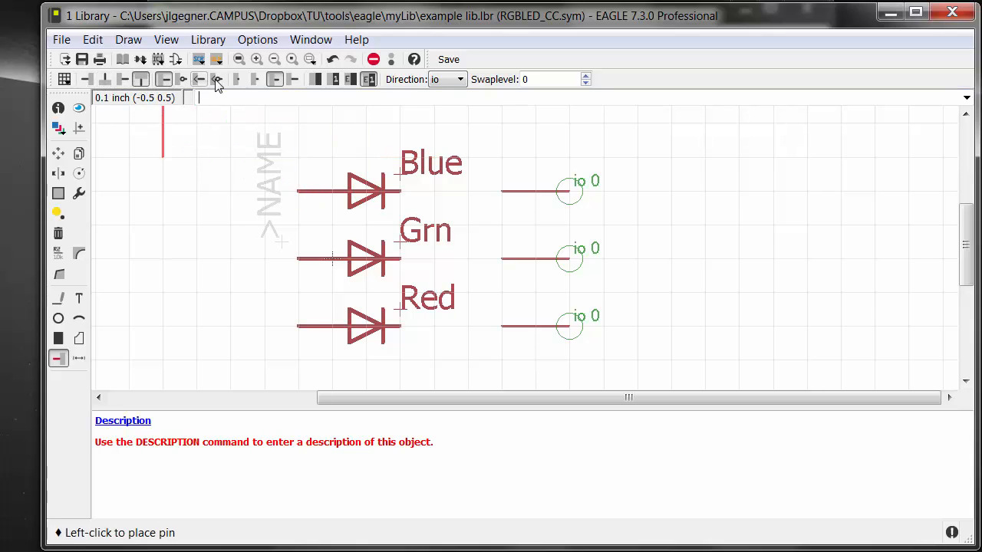
{"action": "left_click", "coordinate": [217, 80]}
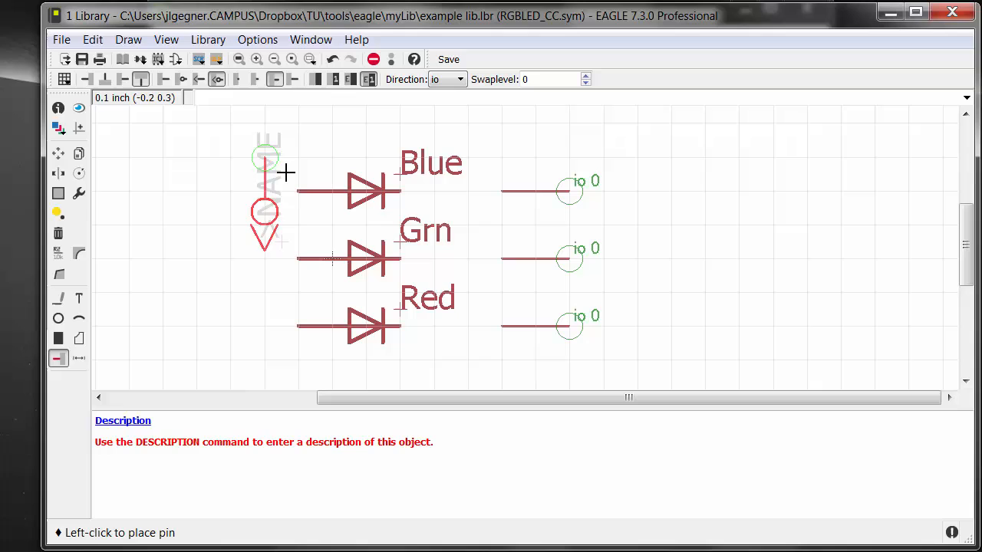
{"action": "left_click", "coordinate": [163, 80]}
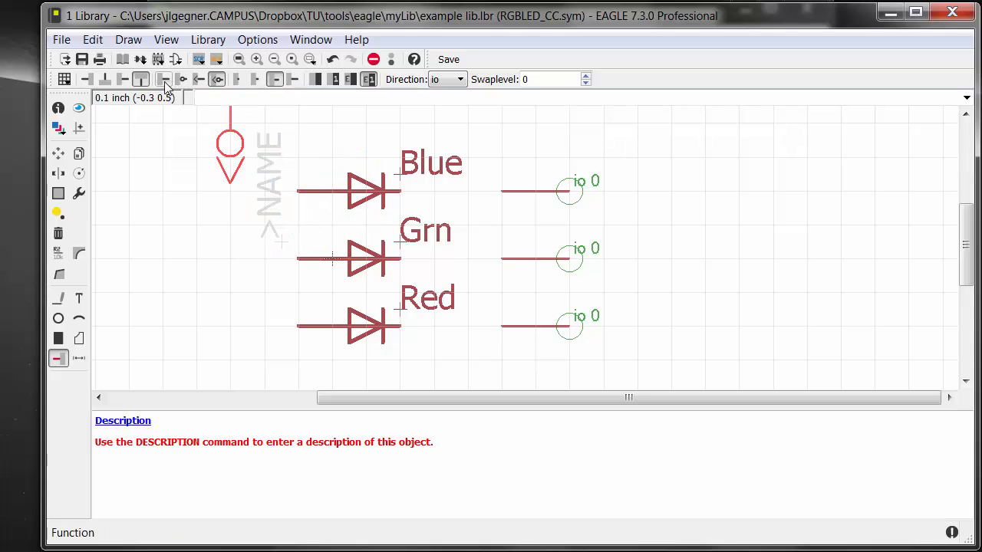
{"action": "left_click", "coordinate": [293, 79]}
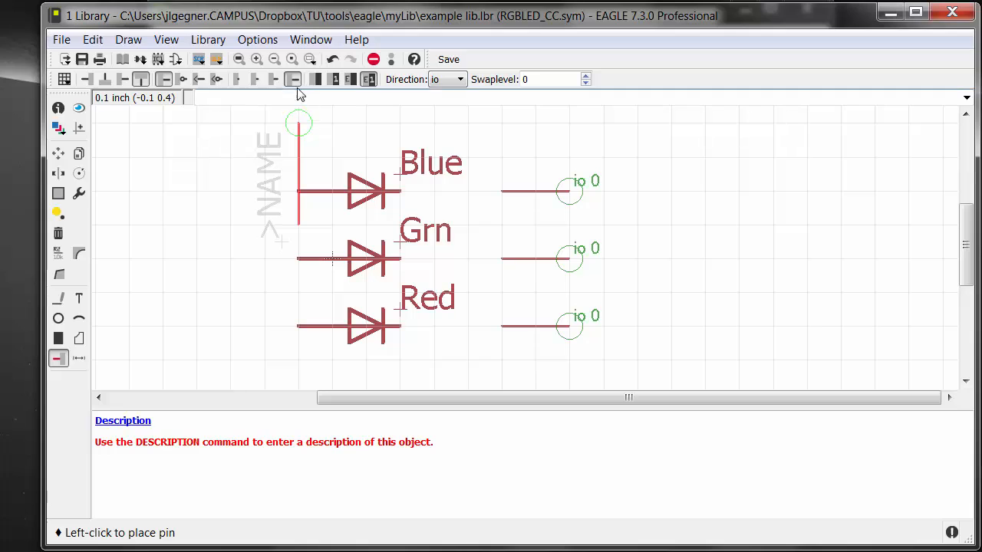
{"action": "left_click", "coordinate": [238, 79]}
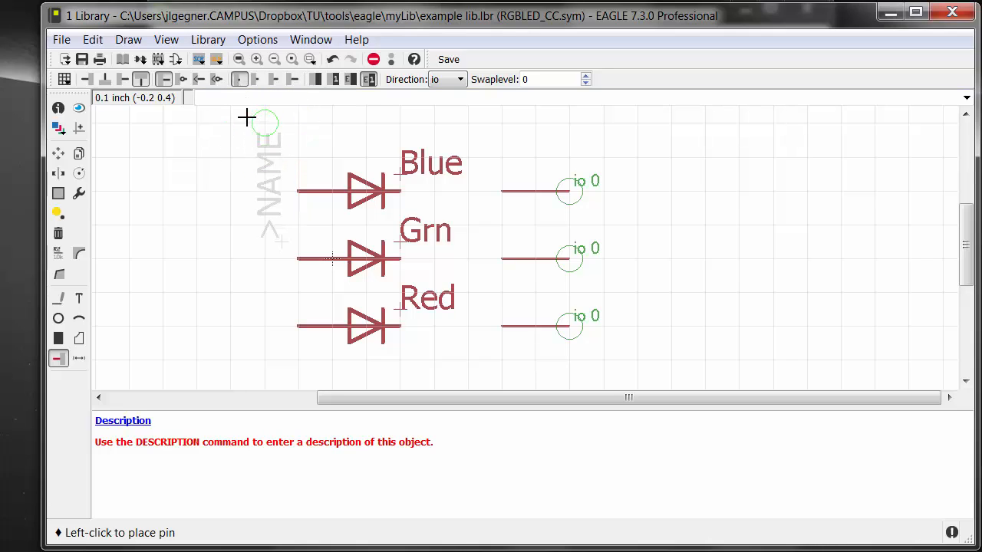
{"action": "left_click", "coordinate": [275, 79]}
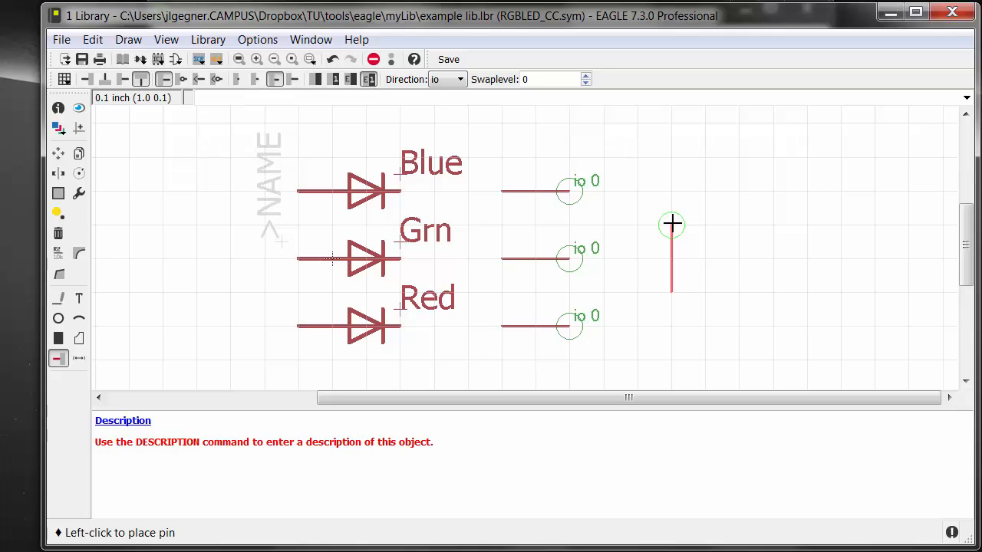
{"action": "left_click", "coordinate": [704, 224]}
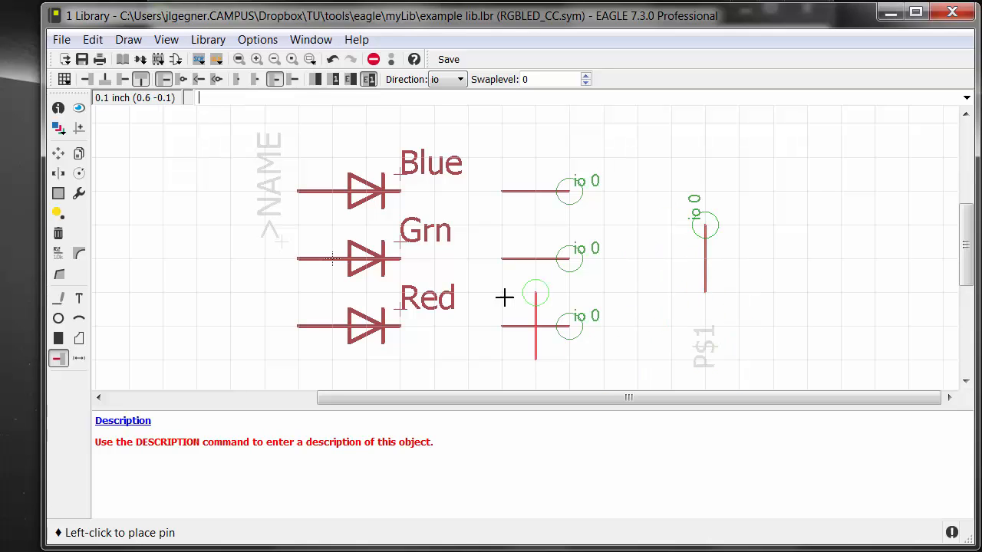
Examine the trial pin's properties and the available direction types without changing them
{"action": "left_click", "coordinate": [59, 233]}
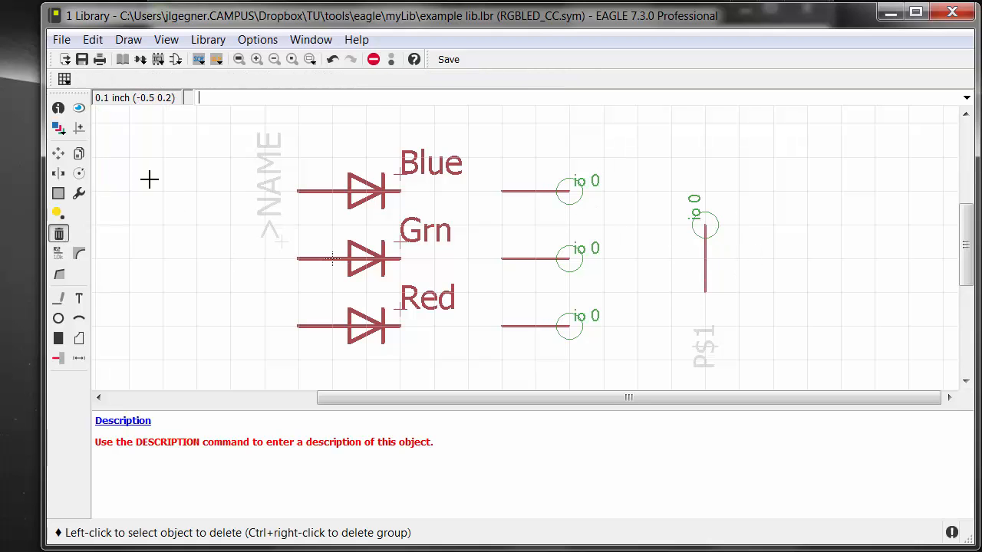
{"action": "left_click", "coordinate": [58, 108]}
{"action": "left_click", "coordinate": [698, 224]}
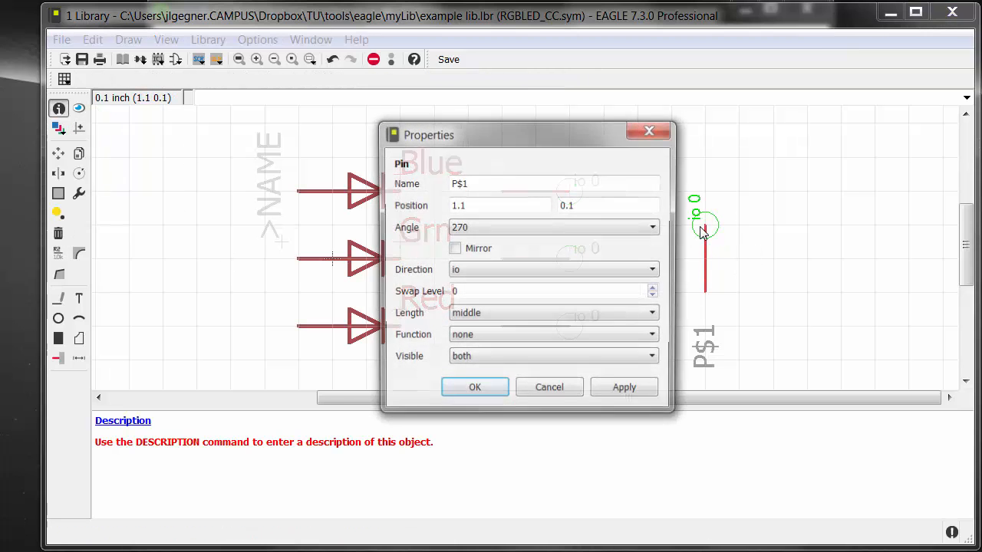
{"action": "left_click_drag", "start_coordinate": [550, 138], "coordinate": [700, 109]}
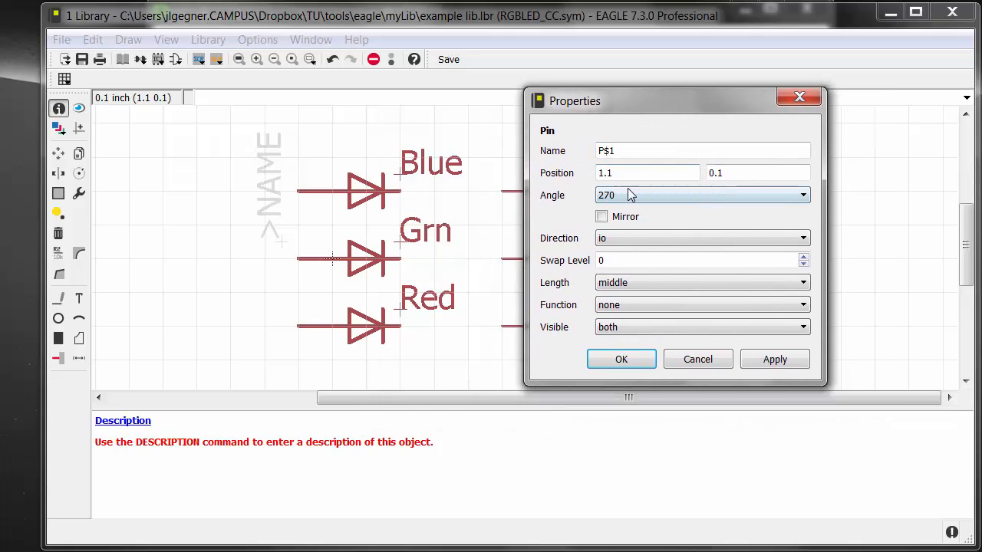
{"action": "left_click", "coordinate": [648, 240]}
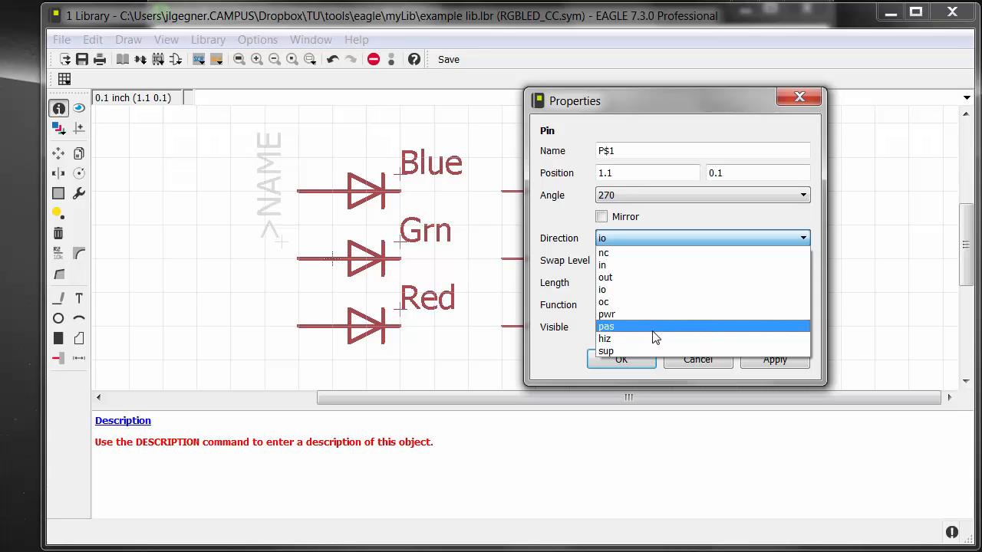
{"action": "left_click", "coordinate": [663, 112]}
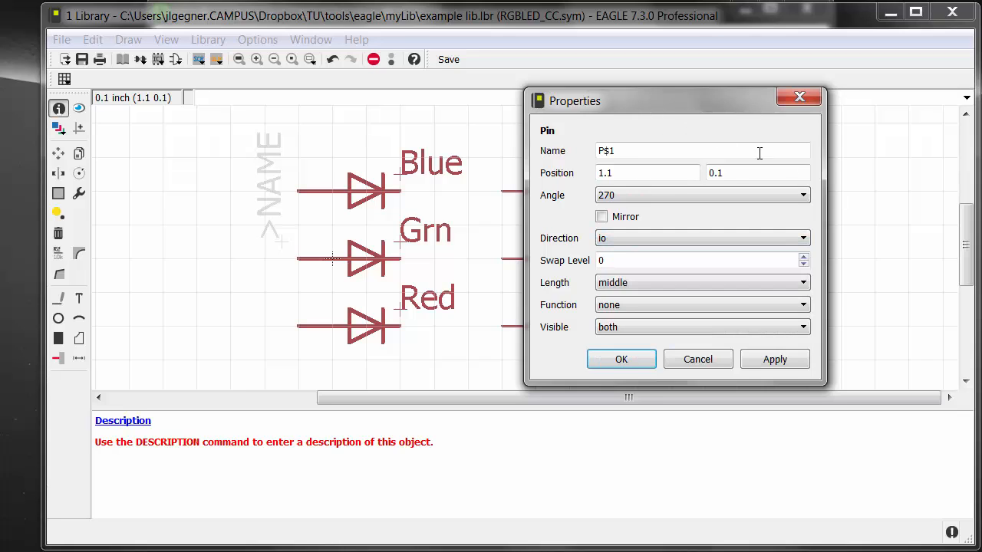
{"action": "left_click_drag", "start_coordinate": [660, 106], "coordinate": [326, 103]}
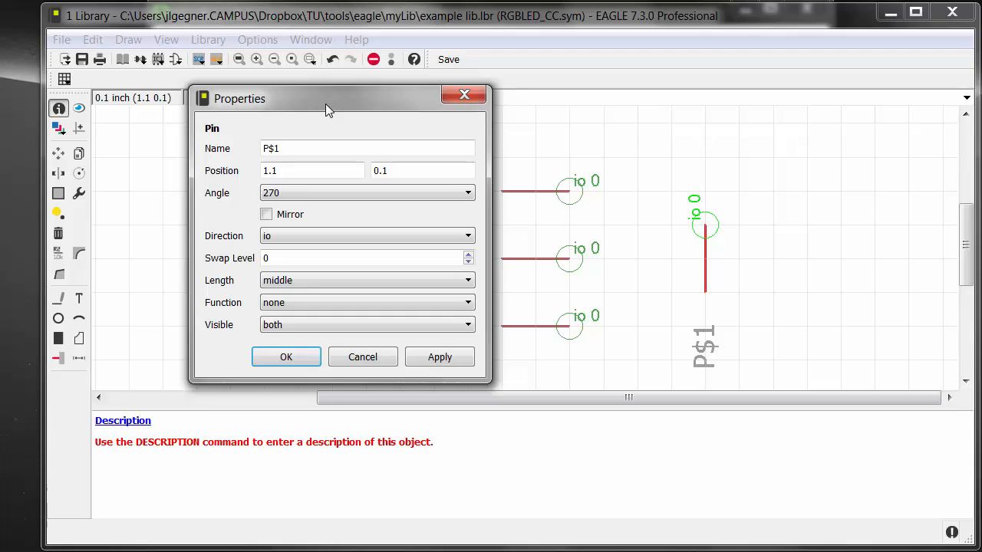
{"action": "left_click", "coordinate": [321, 238]}
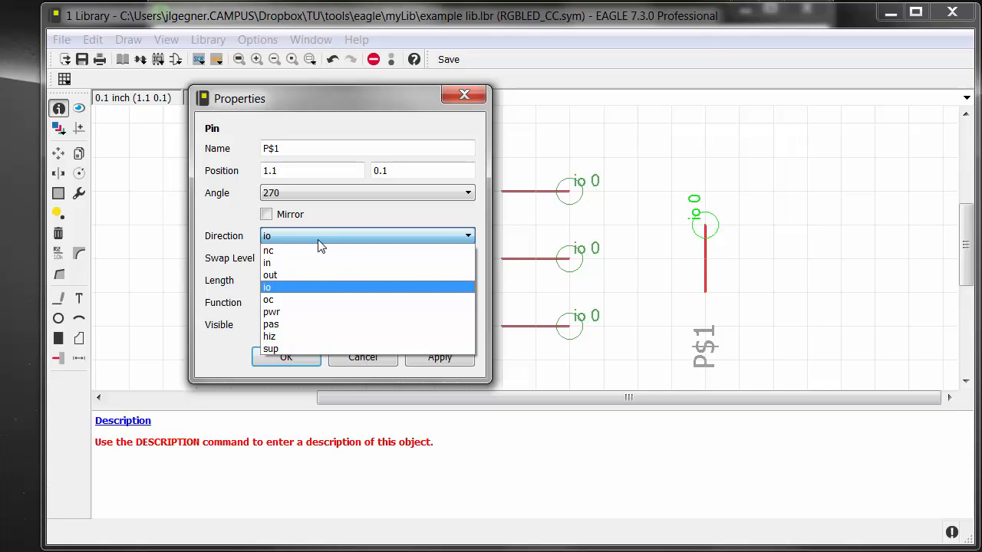
{"action": "left_click", "coordinate": [319, 240]}
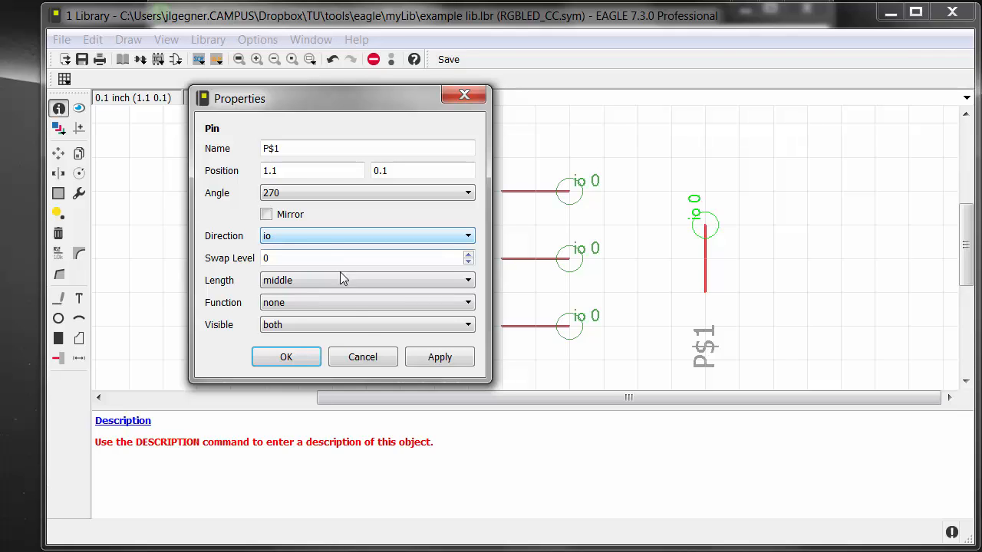
{"action": "left_click", "coordinate": [362, 357]}
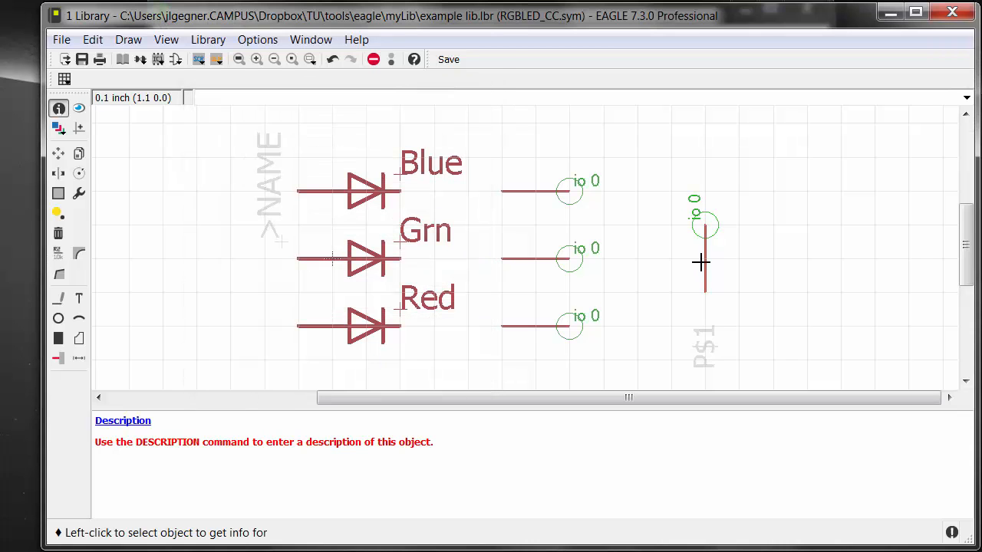
Delete the trial pin beside the three colour pins
{"action": "key", "text": "Delete"}
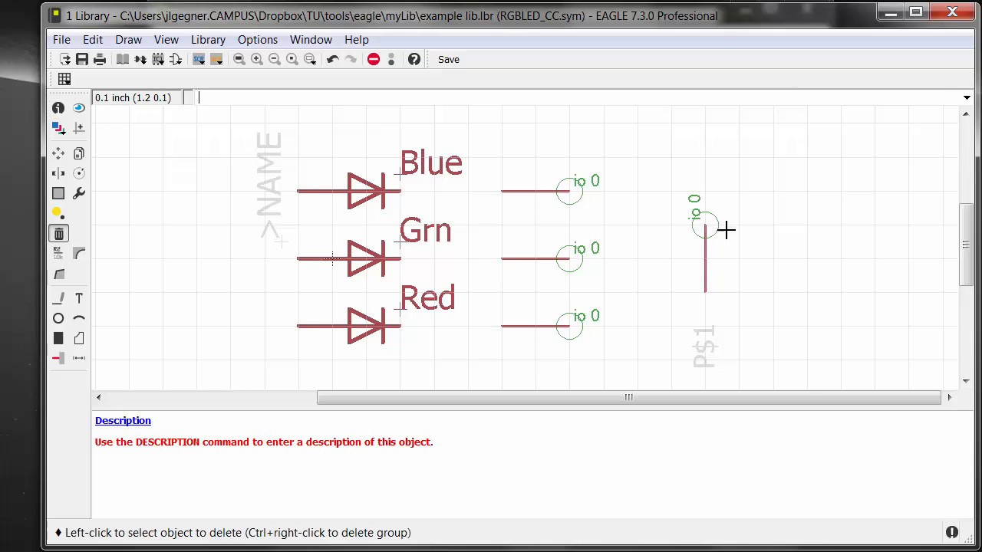
{"action": "left_click", "coordinate": [707, 259]}
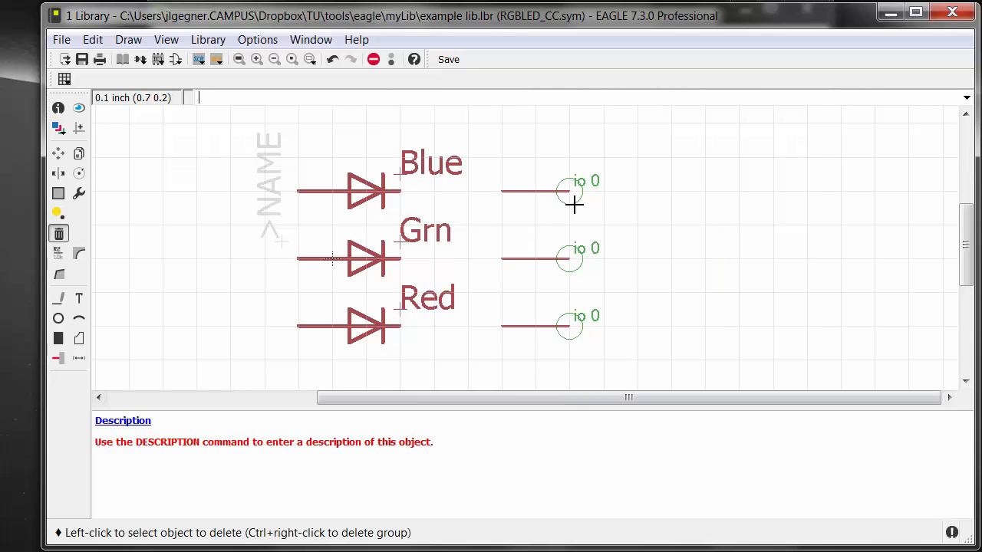
Check the properties of the three detached pins for their names, direction, length and visibility
{"action": "left_click", "coordinate": [58, 108]}
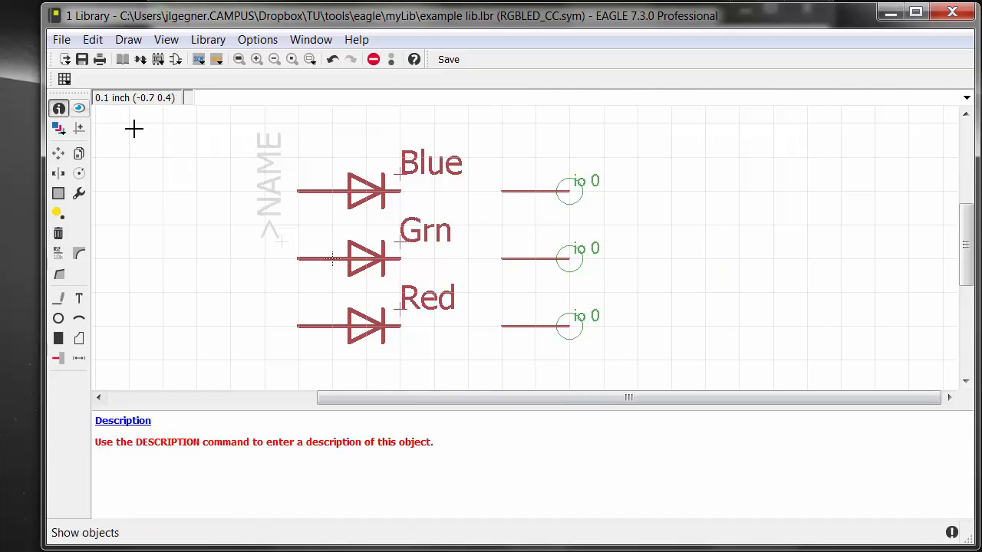
{"action": "left_click", "coordinate": [567, 191]}
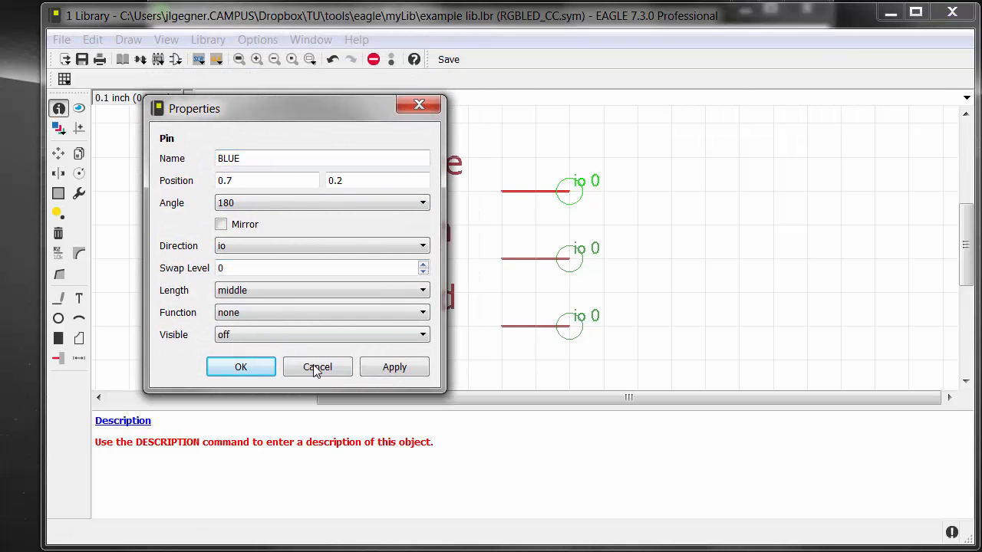
{"action": "left_click", "coordinate": [316, 367]}
{"action": "left_click", "coordinate": [568, 260]}
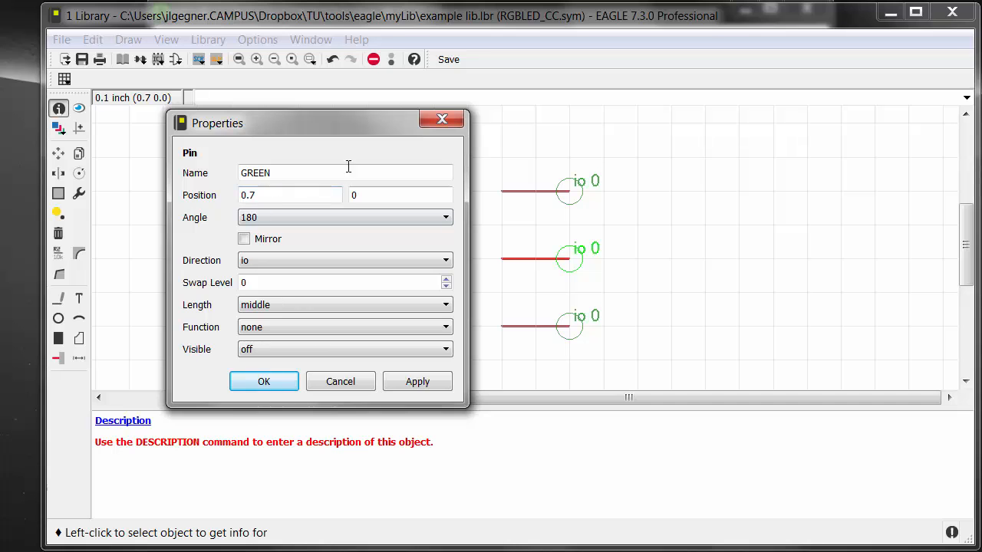
{"action": "left_click", "coordinate": [441, 120]}
{"action": "left_click", "coordinate": [570, 328]}
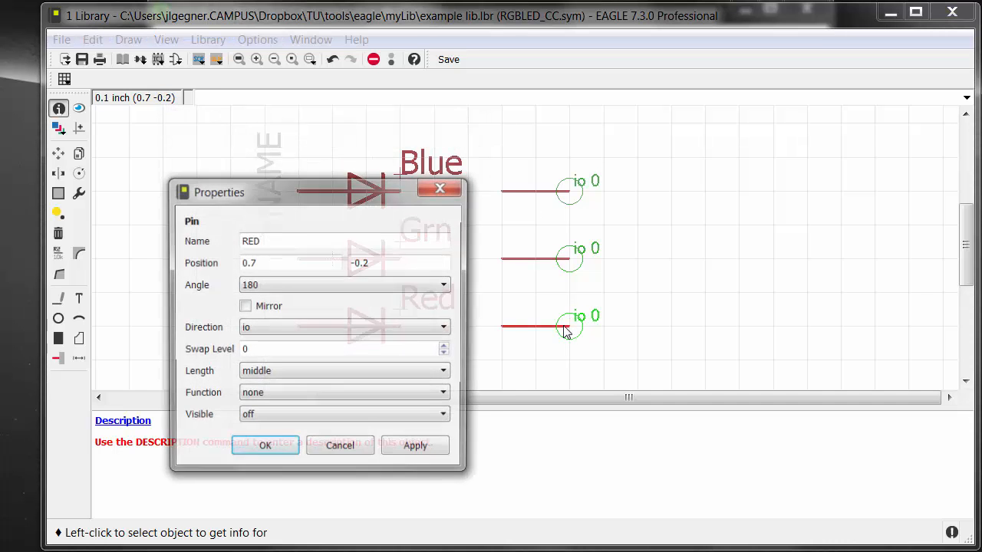
{"action": "left_click", "coordinate": [339, 450]}
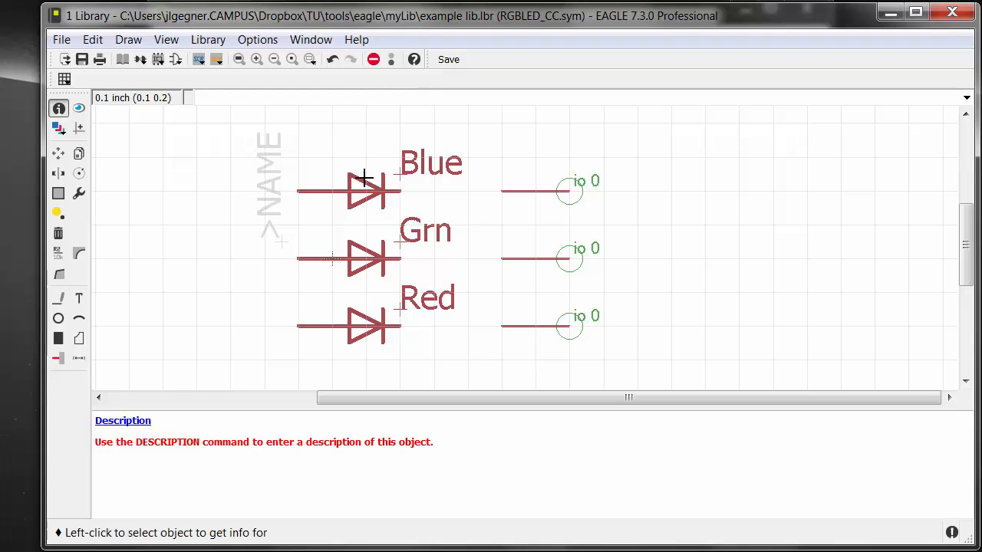
{"action": "left_click", "coordinate": [569, 191]}
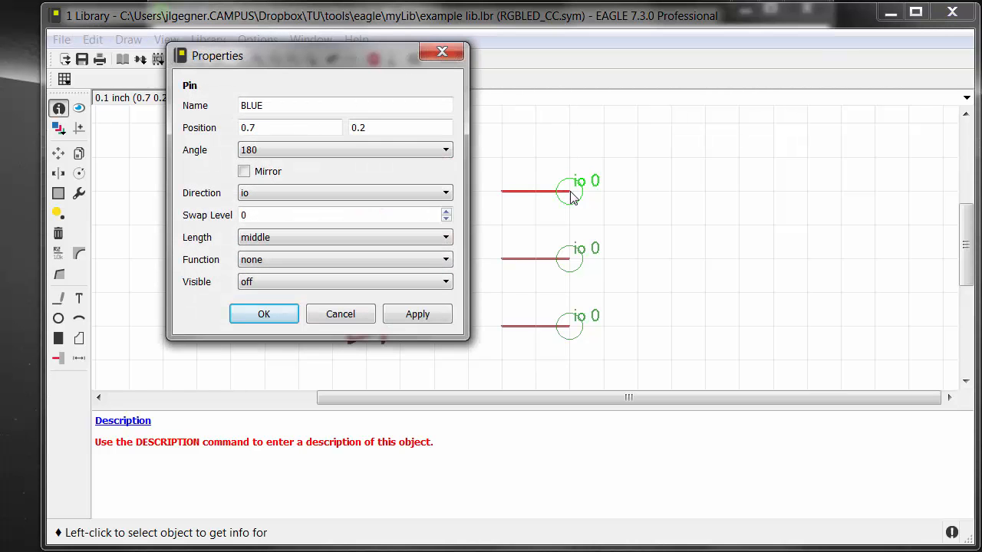
{"action": "key", "text": "Escape"}
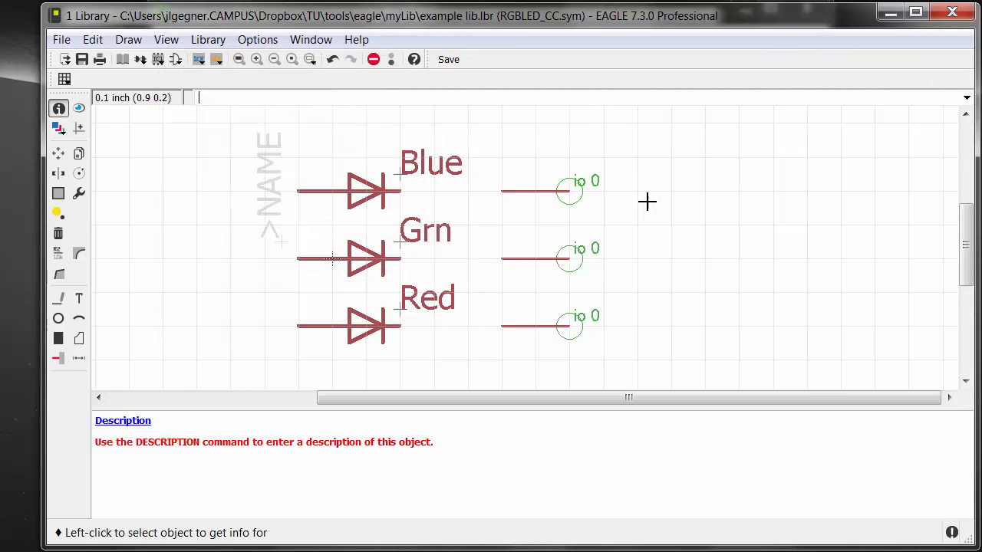
Shorten the anode-side wires of all three diodes by 0.1 inch so they end in line with the origin
{"action": "key", "text": "F7"}
{"action": "left_click", "coordinate": [335, 191]}
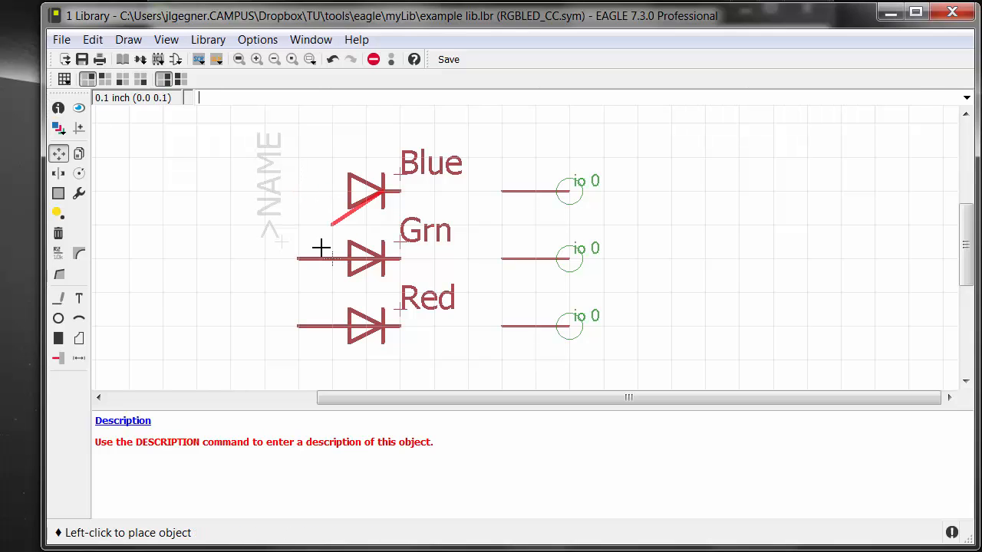
{"action": "left_click", "coordinate": [335, 192]}
{"action": "left_click", "coordinate": [333, 257]}
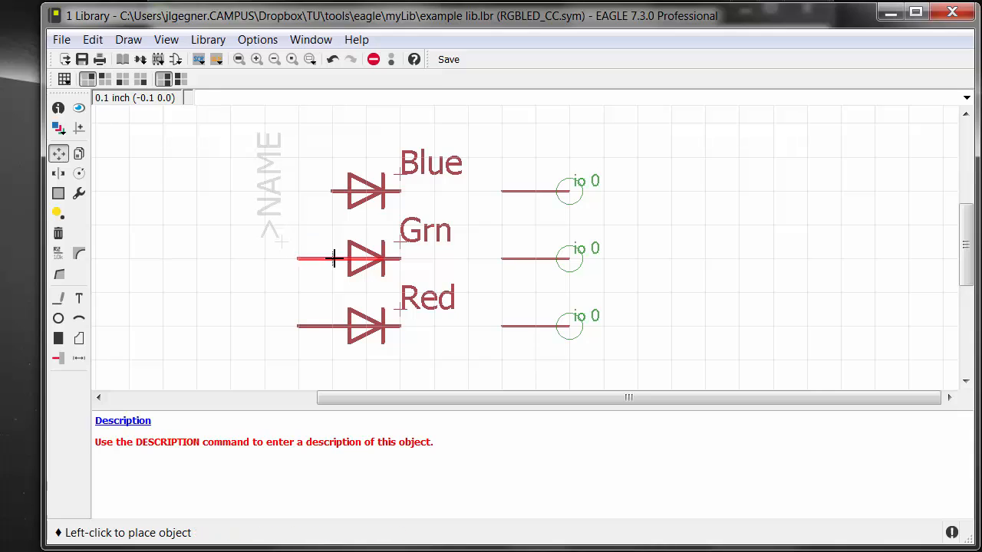
{"action": "left_click", "coordinate": [333, 258]}
{"action": "left_click", "coordinate": [292, 327]}
{"action": "left_click", "coordinate": [331, 326]}
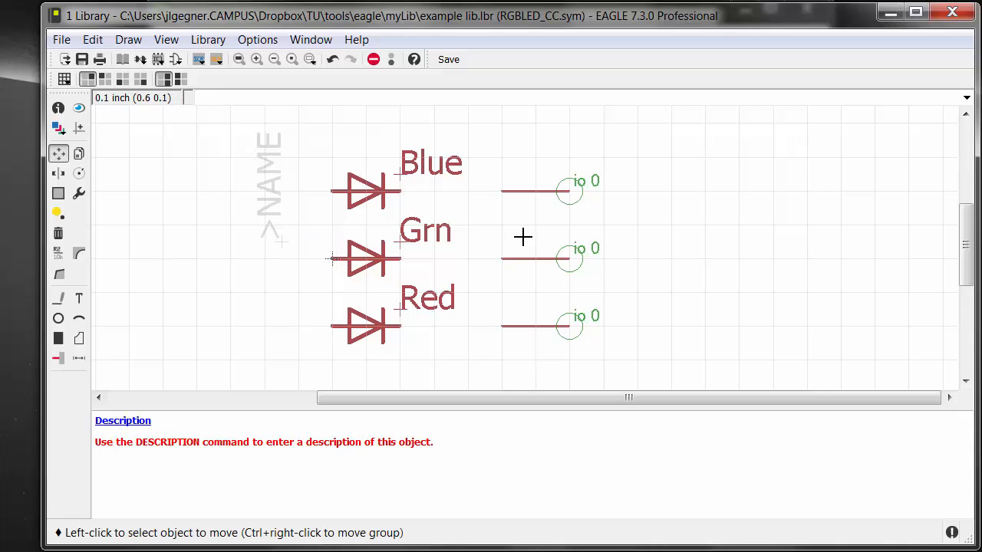
Move the blue, green and red pins to the anode side at x = -0.2 inch, rotated 180 degrees to meet their diodes' wires
{"action": "left_click", "coordinate": [586, 195]}
{"action": "right_click", "coordinate": [337, 198]}
{"action": "right_click", "coordinate": [299, 197]}
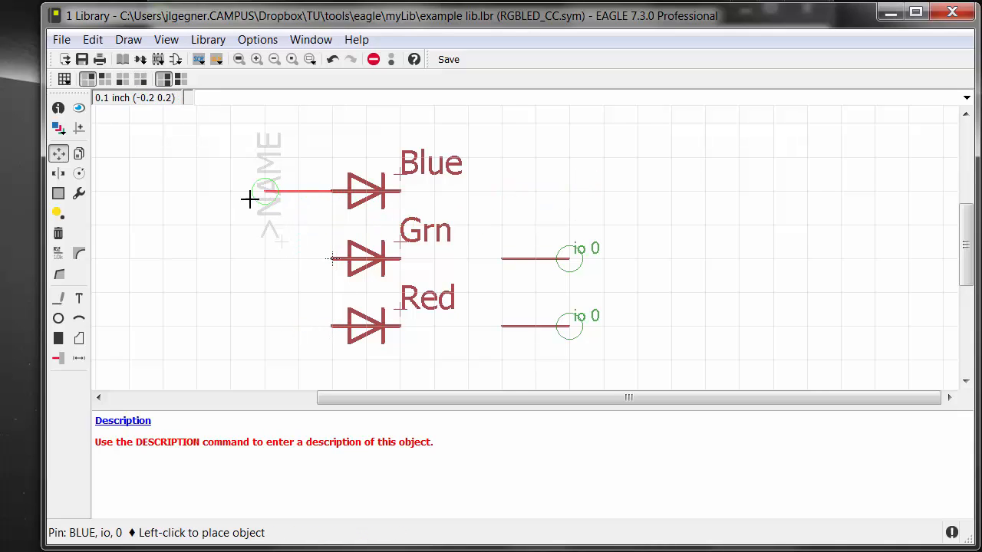
{"action": "left_click", "coordinate": [264, 201]}
{"action": "left_click", "coordinate": [572, 256]}
{"action": "right_click", "coordinate": [329, 246]}
{"action": "right_click", "coordinate": [308, 245]}
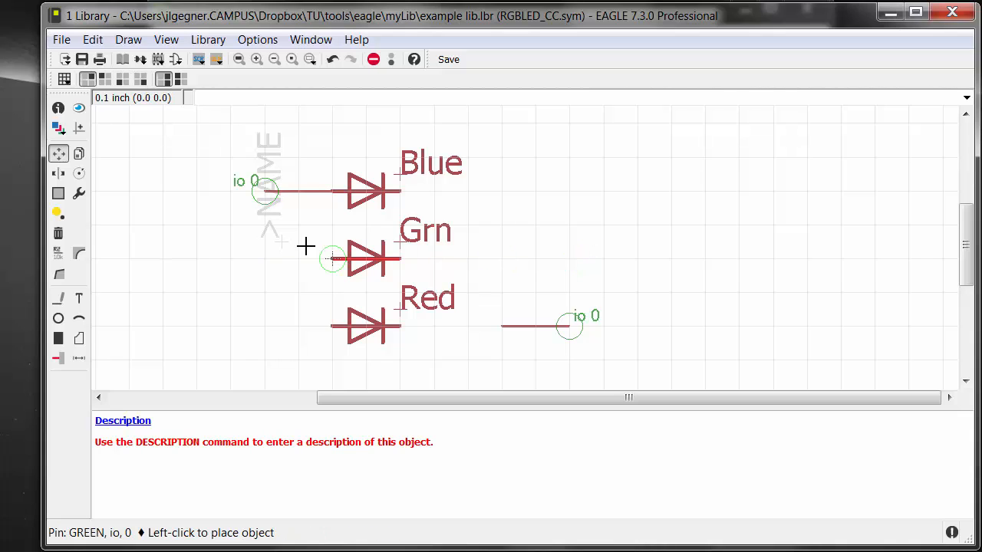
{"action": "left_click", "coordinate": [251, 255]}
{"action": "left_click", "coordinate": [576, 316]}
{"action": "right_click", "coordinate": [300, 278]}
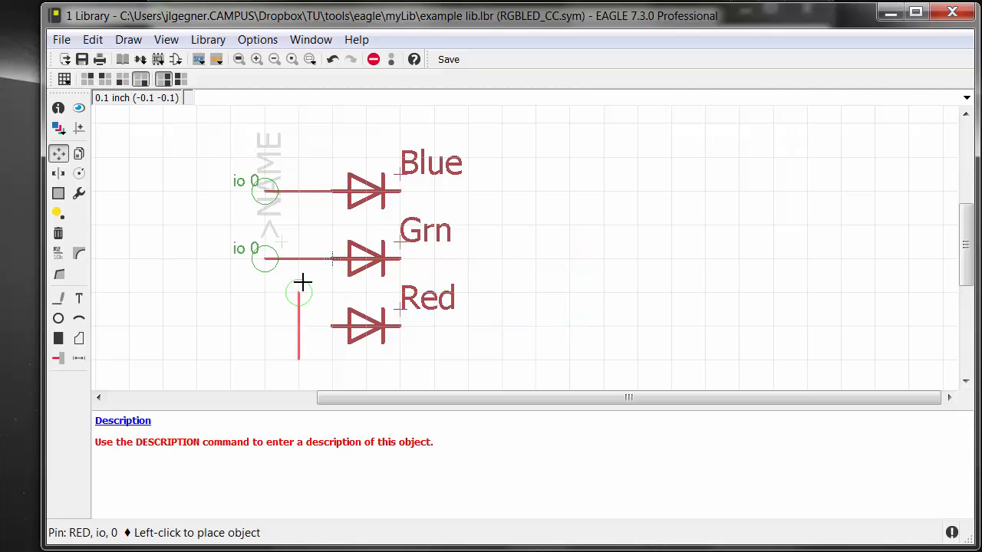
{"action": "right_click", "coordinate": [276, 291]}
{"action": "left_click", "coordinate": [265, 322]}
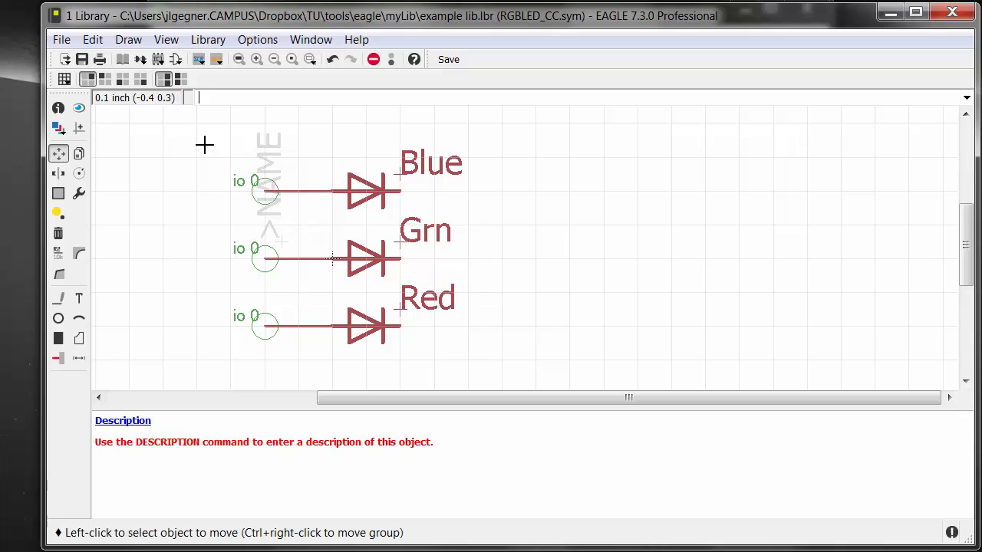
Change the length of the blue, green and red anode-side pins to short
{"action": "left_click", "coordinate": [78, 193]}
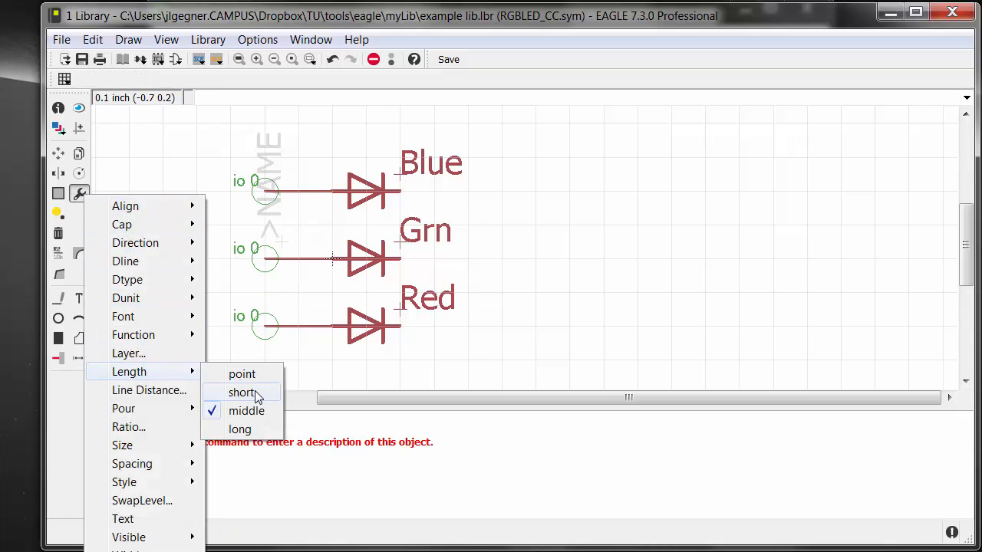
{"action": "left_click", "coordinate": [257, 391]}
{"action": "left_click", "coordinate": [265, 192]}
{"action": "left_click", "coordinate": [264, 258]}
{"action": "left_click", "coordinate": [264, 326]}
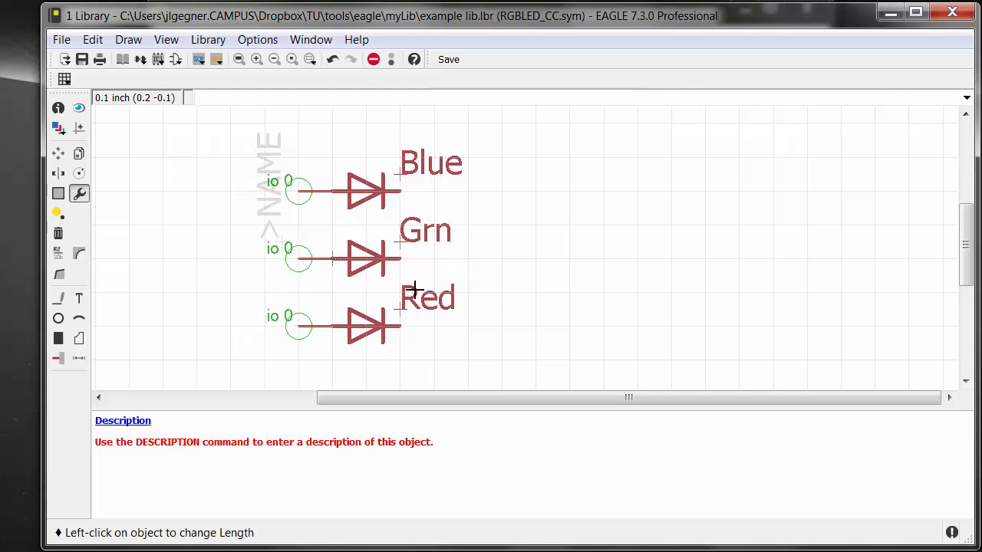
Rotate the >NAME text to 0 degrees and place it below the red diode at (0.05 -0.35)
{"action": "key", "text": "F7"}
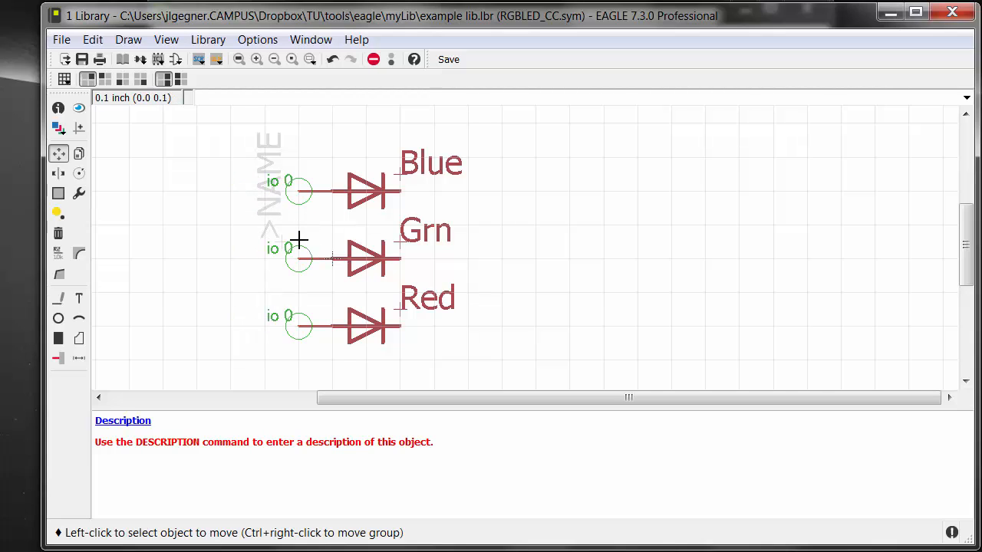
{"action": "left_click", "coordinate": [277, 230]}
{"action": "right_click", "coordinate": [443, 226]}
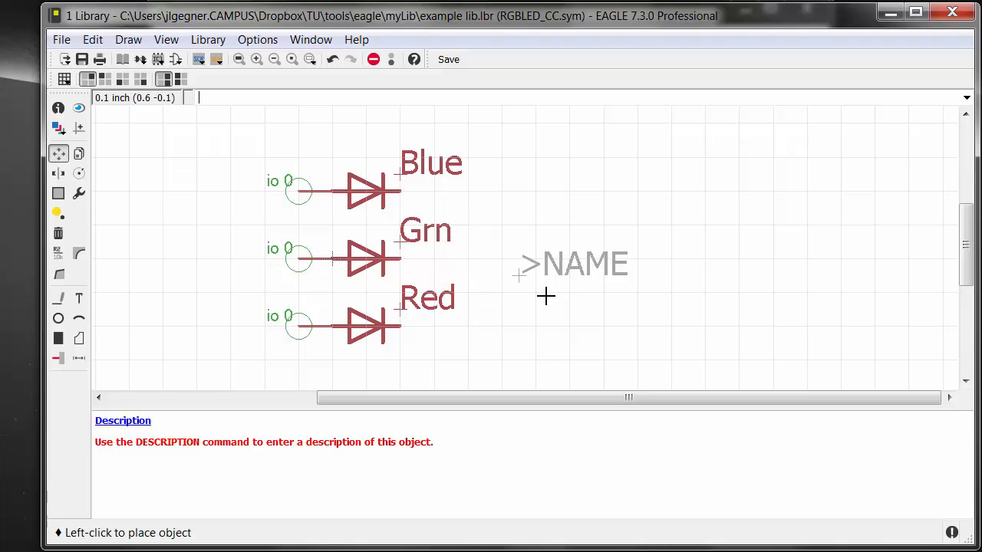
{"action": "scroll", "coordinate": [532, 346], "scroll_direction": "down", "scroll_amount": 3}
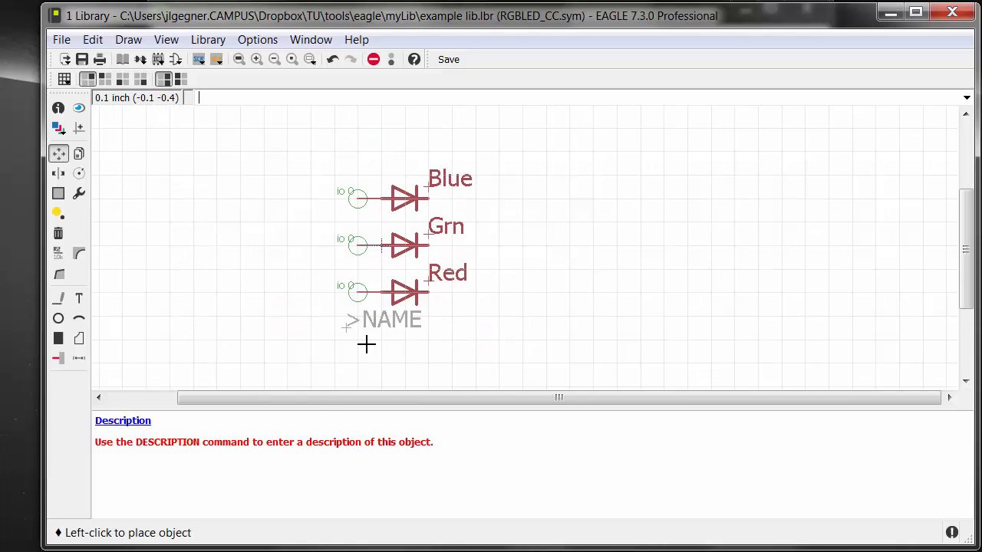
{"action": "left_click", "coordinate": [410, 332]}
Check the properties of the >NAME text for its position, size and layer
{"action": "scroll", "coordinate": [451, 282], "scroll_direction": "up", "scroll_amount": 1}
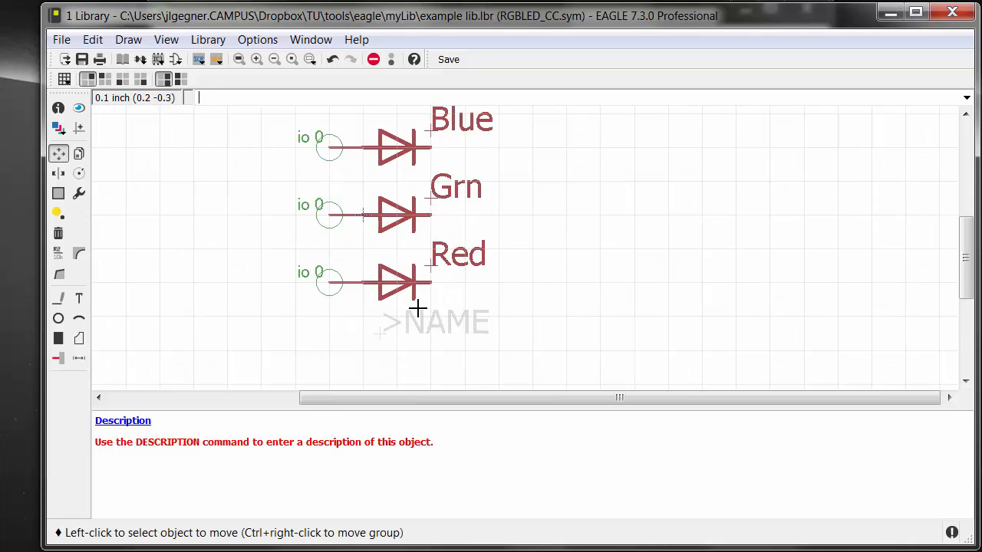
{"action": "left_click", "coordinate": [58, 107]}
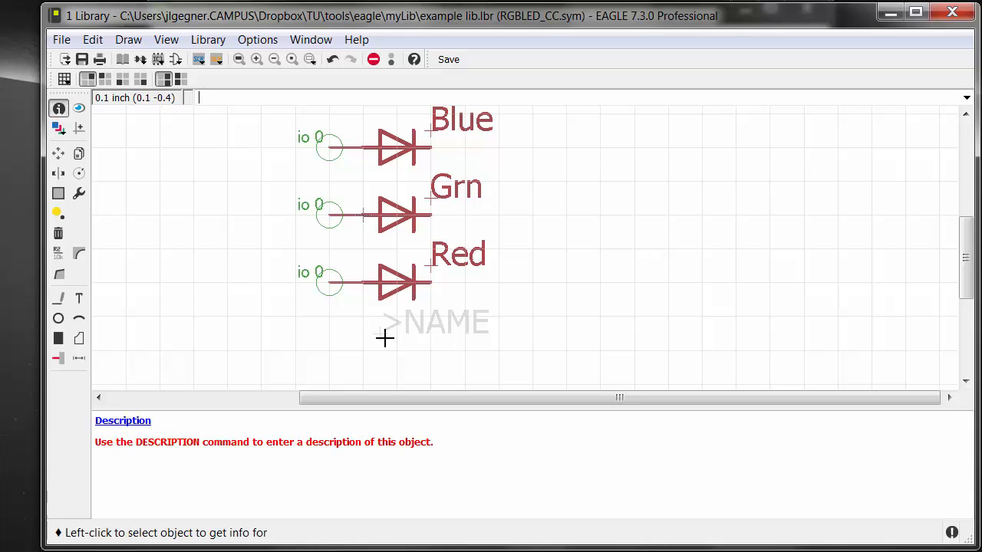
{"action": "left_click", "coordinate": [381, 335]}
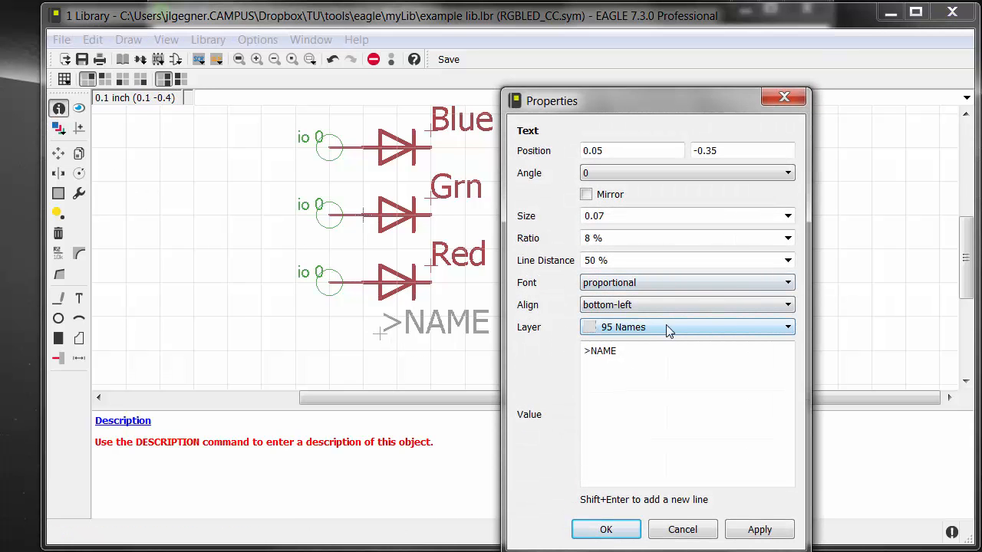
{"action": "left_click", "coordinate": [780, 98]}
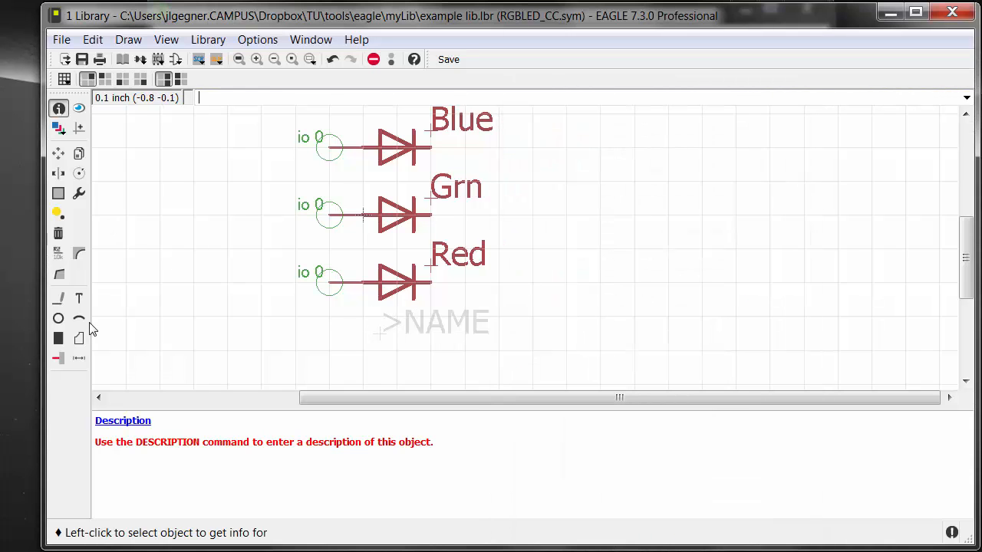
{"action": "left_click", "coordinate": [382, 342]}
Create a new text object reading >VALUE for the symbol
{"action": "scroll", "coordinate": [451, 293], "scroll_direction": "down", "scroll_amount": 1}
{"action": "scroll", "coordinate": [451, 293], "scroll_direction": "down", "scroll_amount": 2}
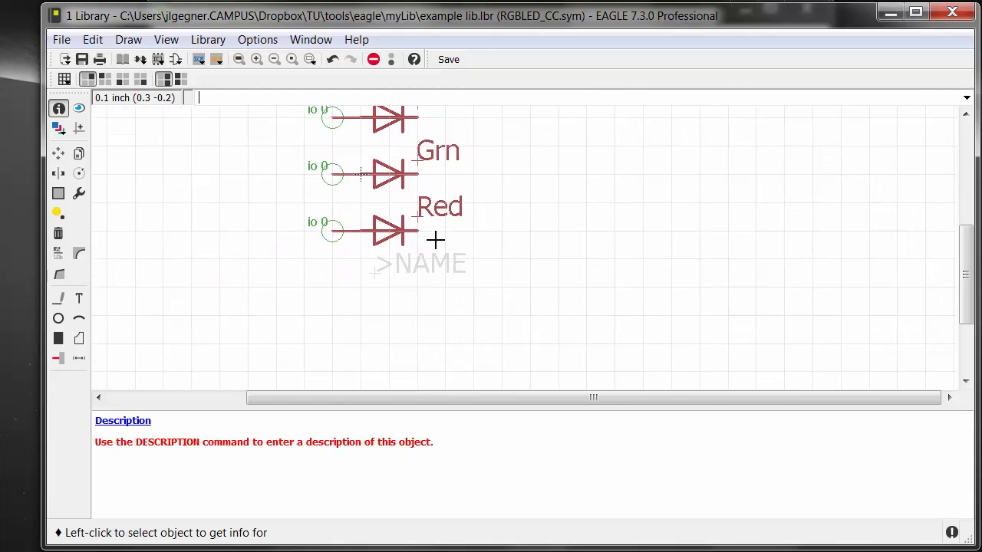
{"action": "scroll", "coordinate": [217, 250], "scroll_direction": "right", "scroll_amount": 1}
{"action": "left_click", "coordinate": [79, 298]}
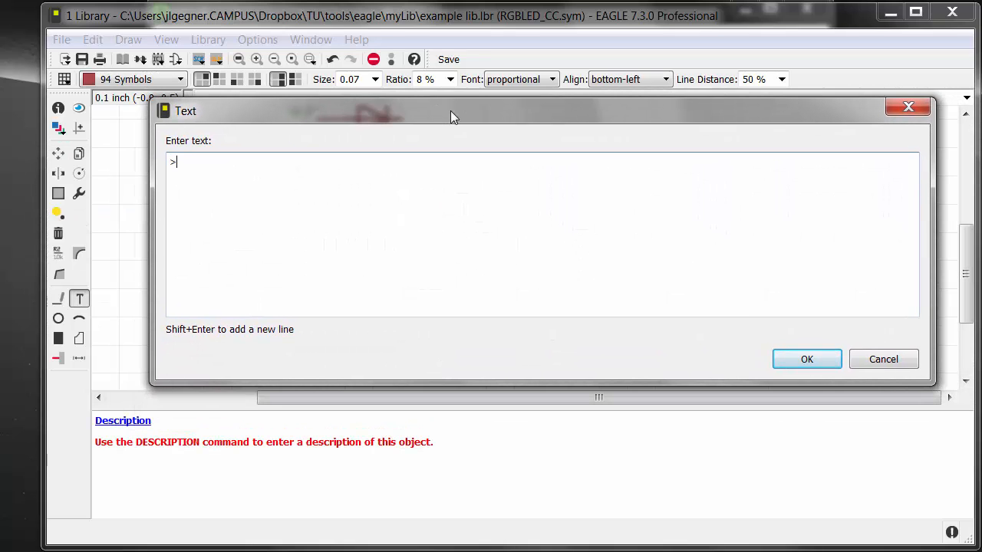
{"action": "type", "text": ">VALUE"}
{"action": "key", "text": "Return"}
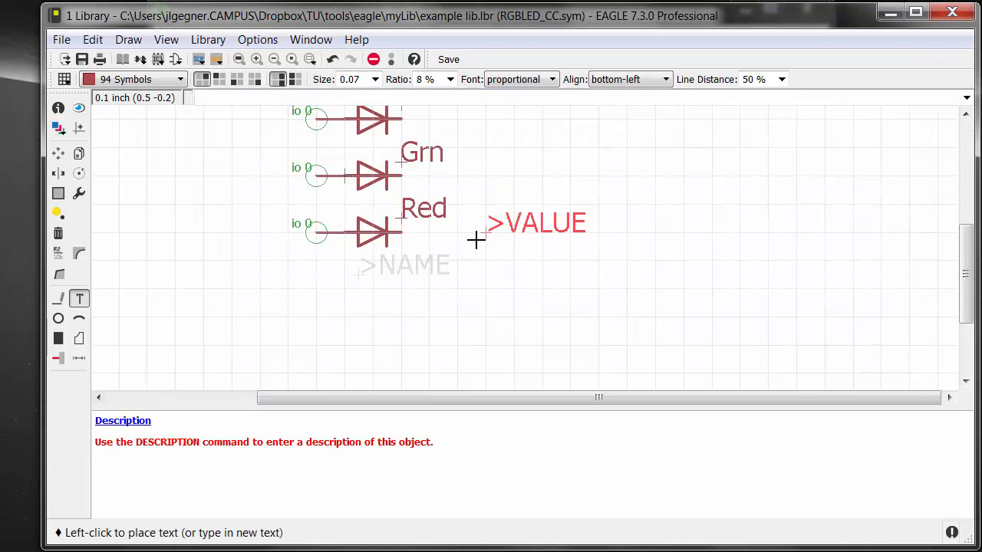
Put the >VALUE text on layer 96 Values and place it directly below >NAME at (0.05 -0.45)
{"action": "left_click", "coordinate": [169, 80]}
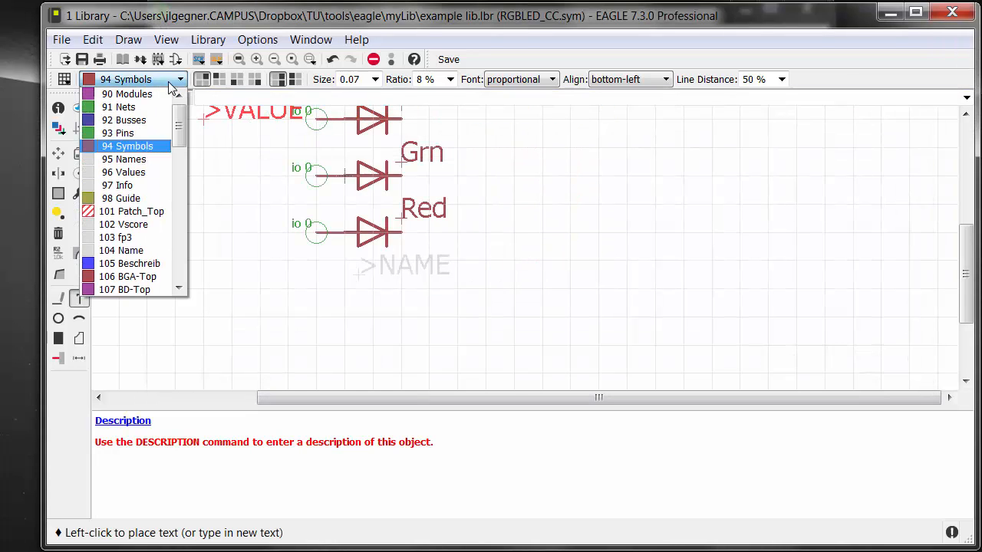
{"action": "left_click", "coordinate": [144, 176]}
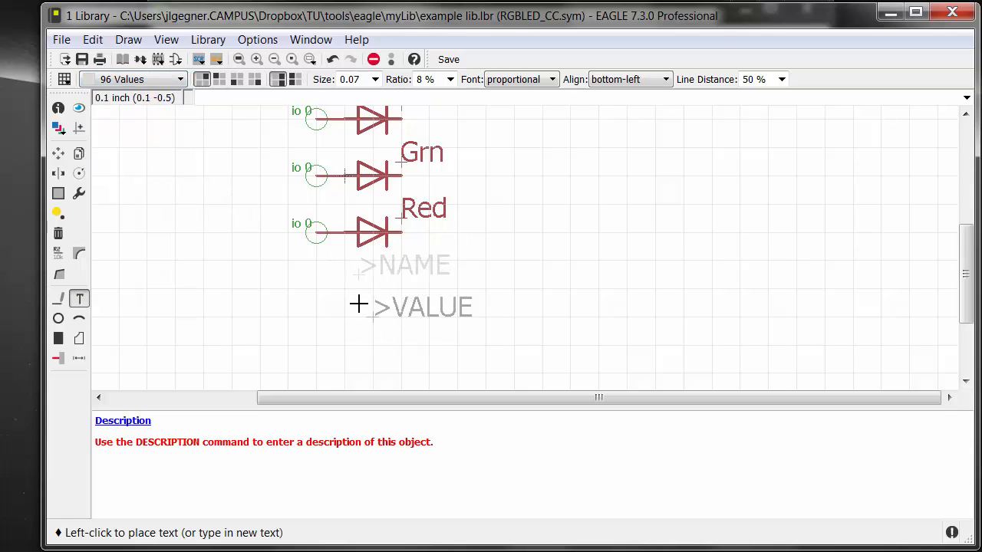
{"action": "scroll", "coordinate": [357, 305], "scroll_direction": "up", "scroll_amount": 2}
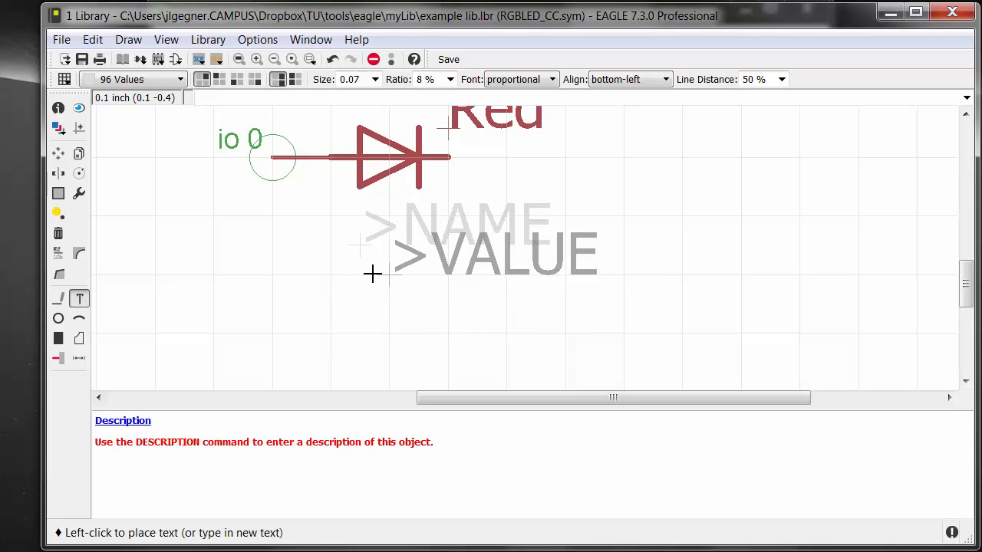
{"action": "key", "text": "alt"}
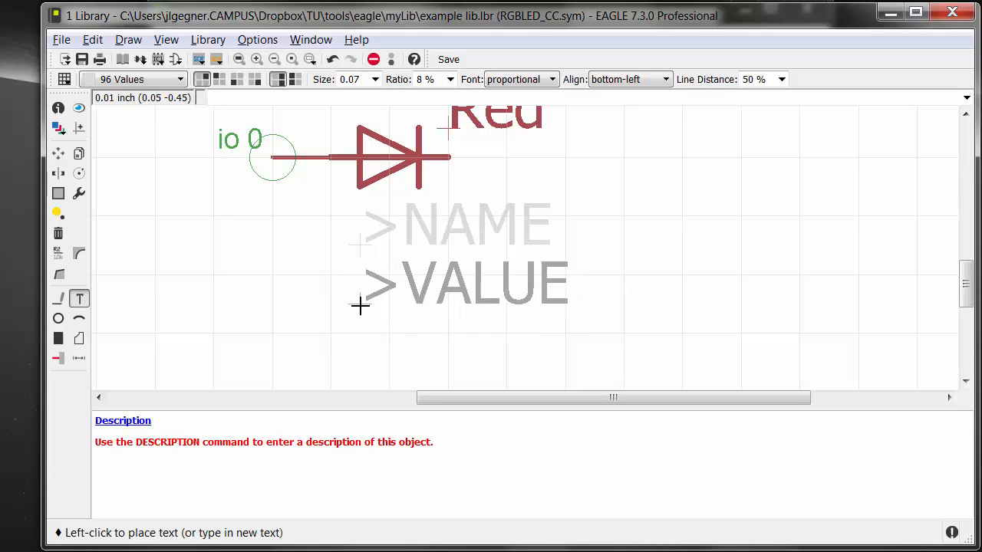
{"action": "key", "text": "Escape"}
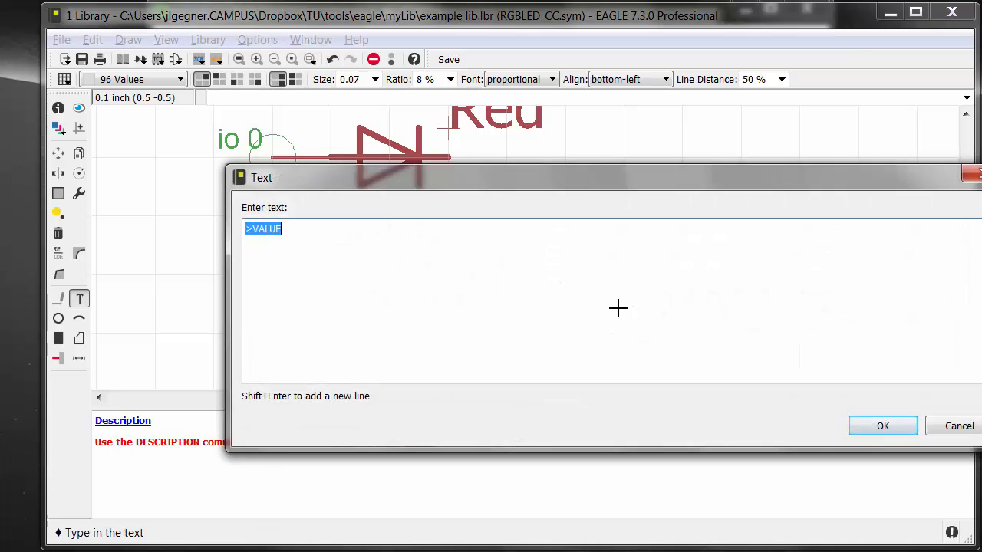
{"action": "key", "text": "Escape"}
Place a short pin on the cathode side at (0.5 0), rotated 180 degrees to point towards the green diode
{"action": "scroll", "coordinate": [510, 303], "scroll_direction": "down", "scroll_amount": 5}
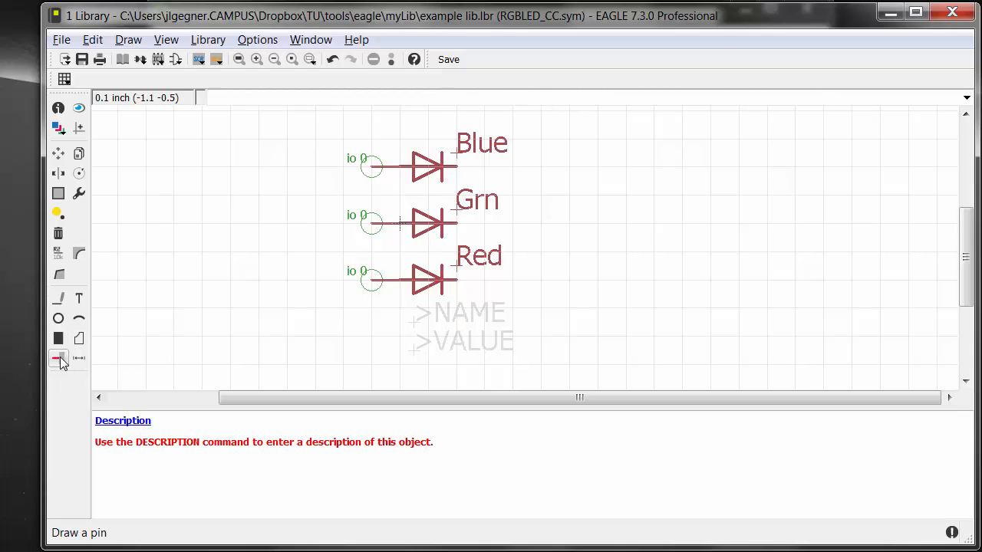
{"action": "left_click", "coordinate": [59, 359]}
{"action": "right_click", "coordinate": [540, 223]}
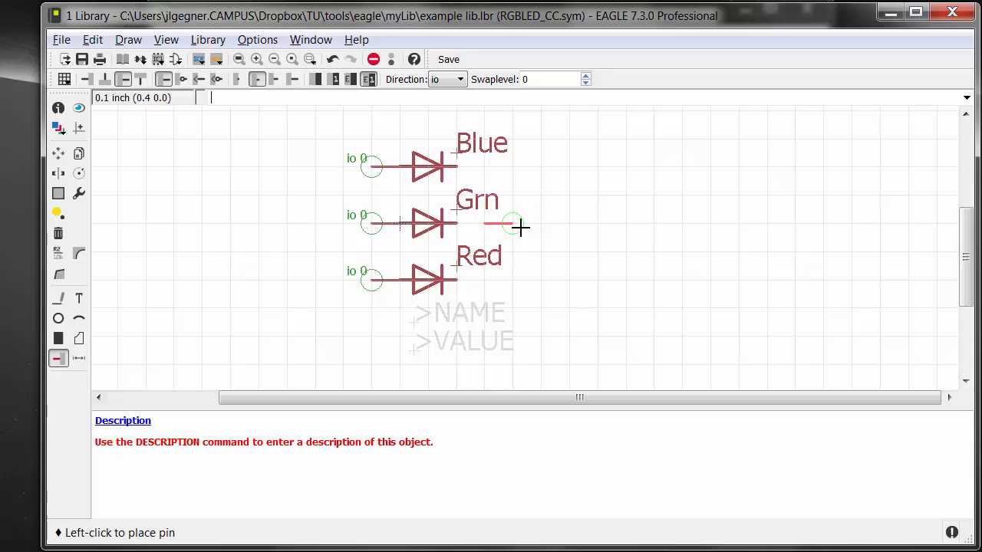
{"action": "left_click", "coordinate": [542, 223]}
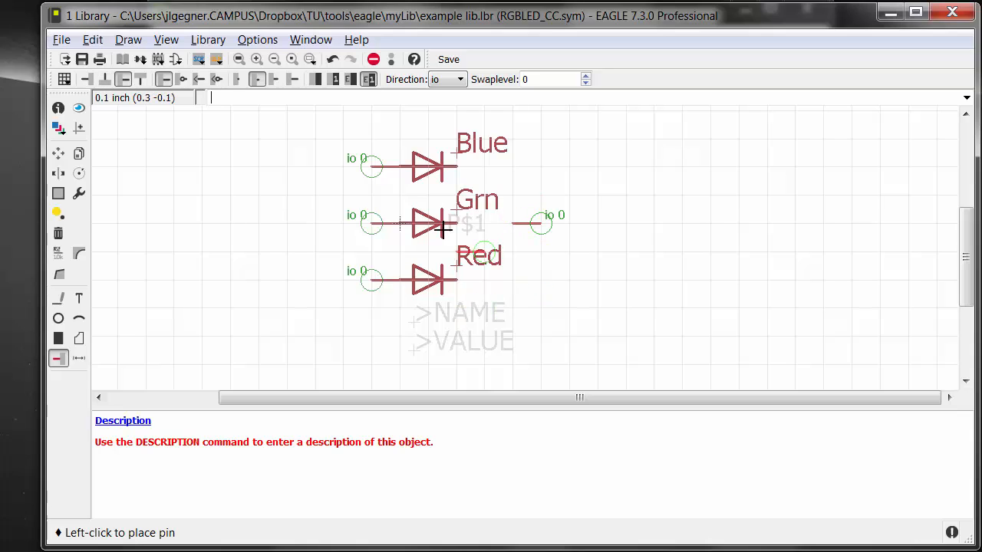
Name the cathode-side pin K
{"action": "left_click", "coordinate": [58, 108]}
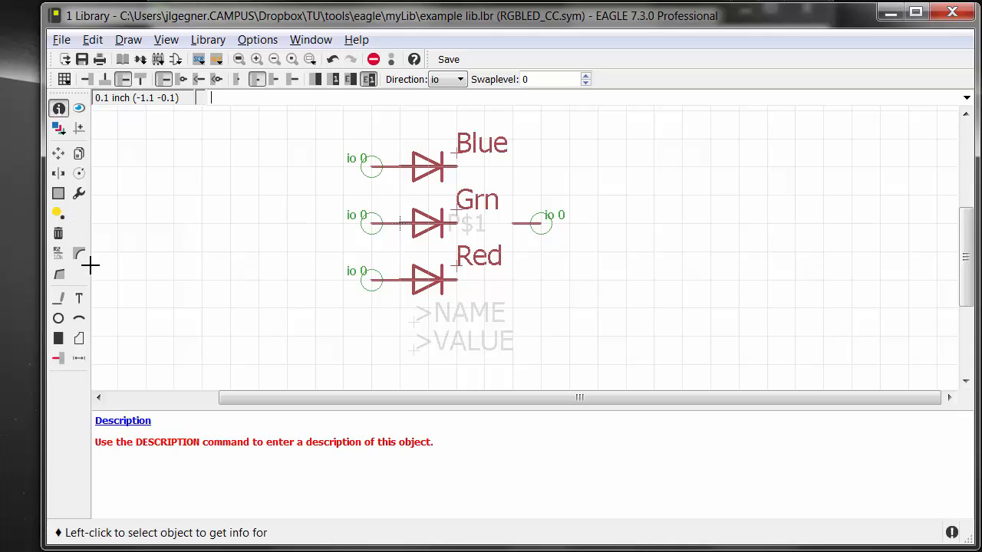
{"action": "left_click", "coordinate": [58, 253]}
{"action": "left_click", "coordinate": [544, 228]}
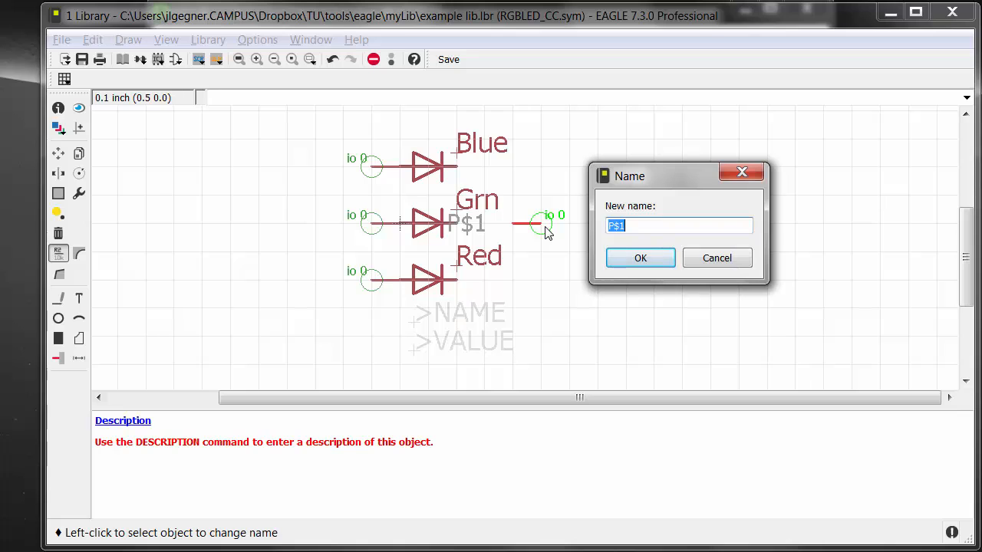
{"action": "type", "text": "K"}
{"action": "key", "text": "Return"}
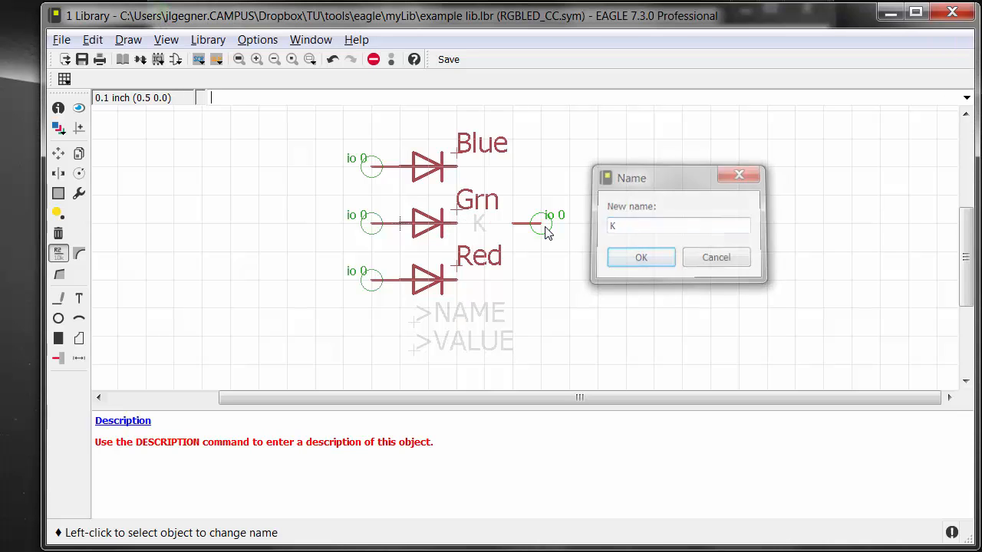
Open the properties of the cathode pin K
{"action": "scroll", "coordinate": [542, 243], "scroll_direction": "up", "scroll_amount": 3}
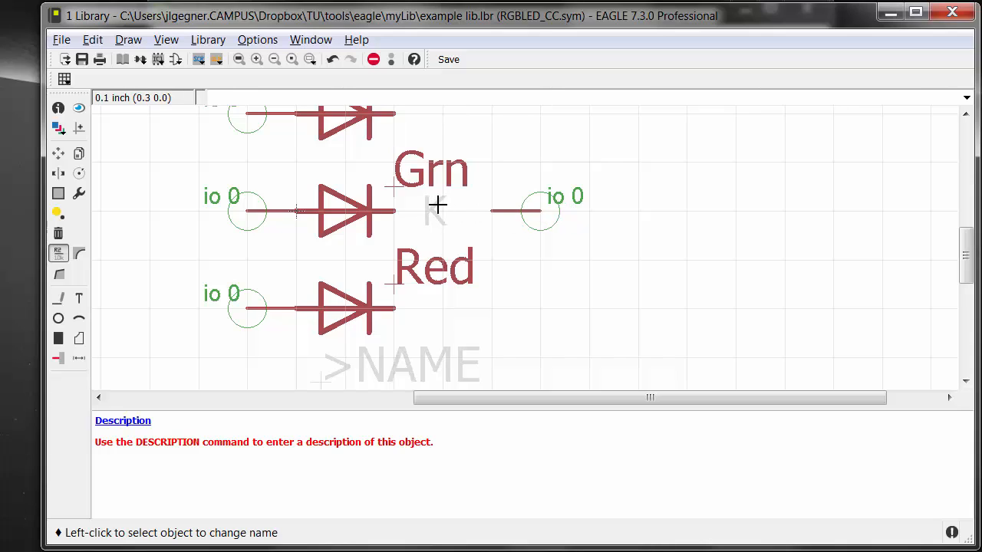
{"action": "left_click", "coordinate": [58, 108]}
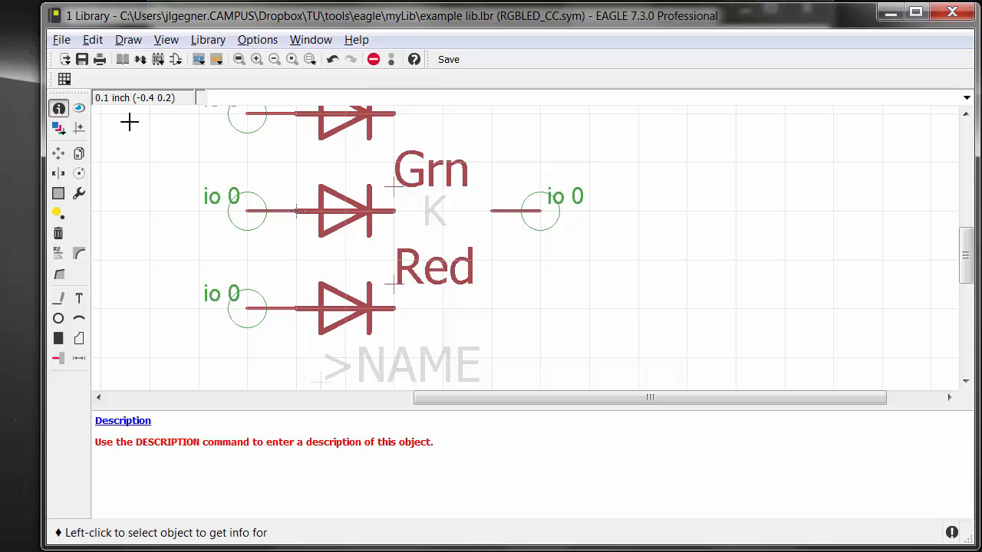
{"action": "left_click", "coordinate": [537, 210]}
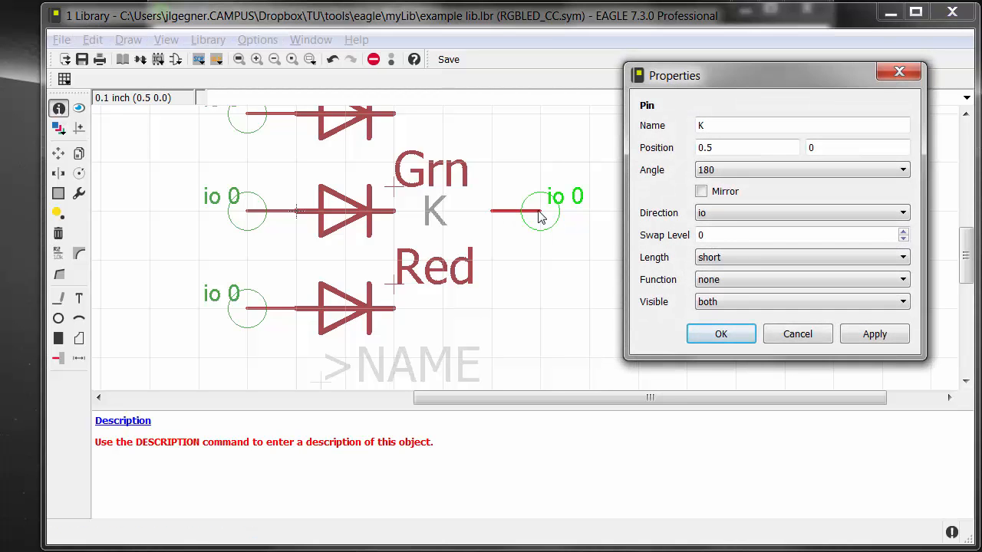
Try the K pin's visibility option as pin and as pad, applying each one
{"action": "left_click", "coordinate": [734, 301]}
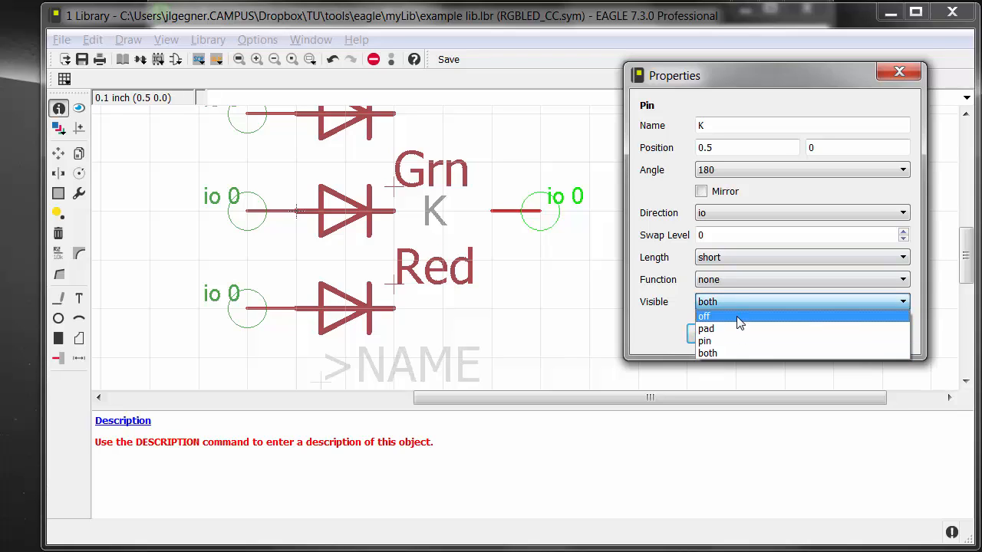
{"action": "left_click", "coordinate": [740, 342]}
{"action": "left_click", "coordinate": [872, 338]}
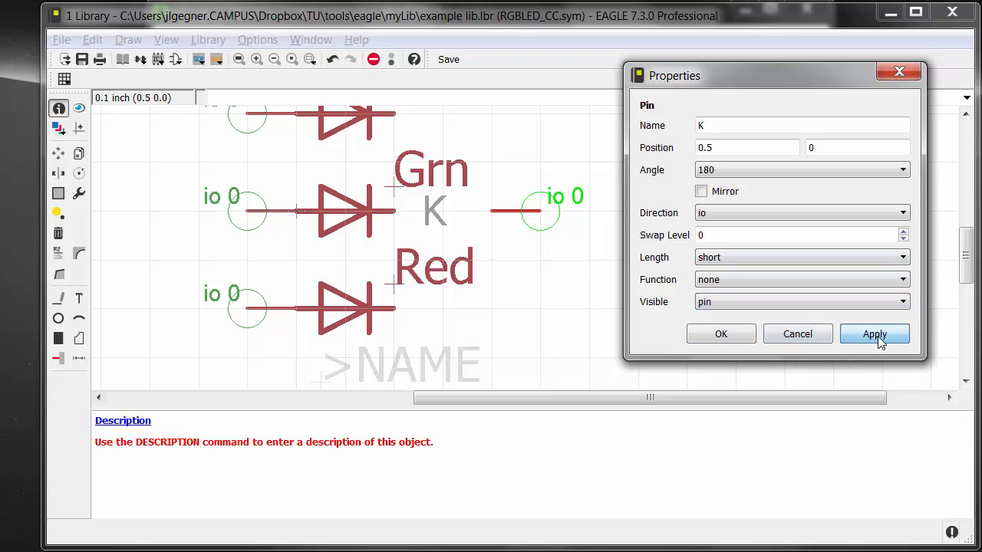
{"action": "left_click", "coordinate": [773, 302]}
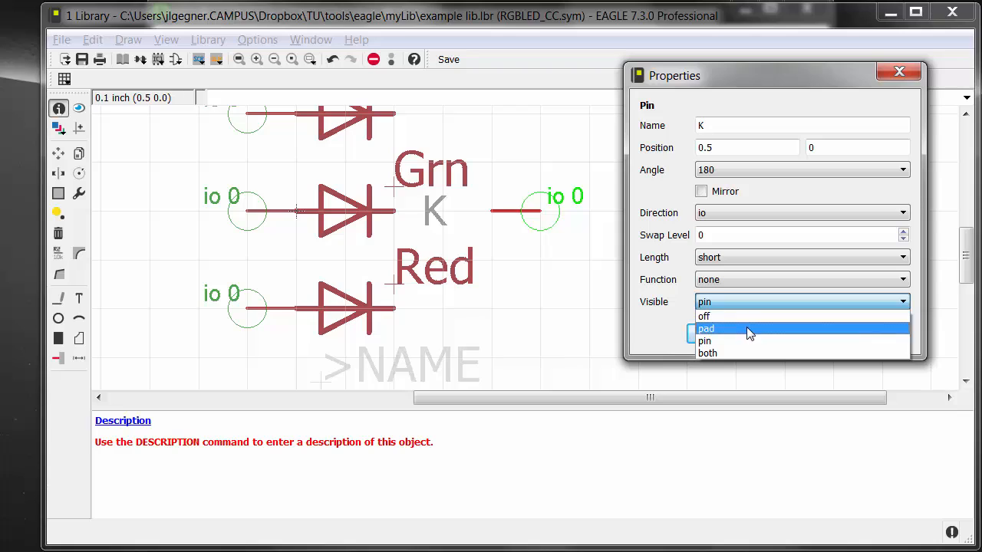
{"action": "left_click", "coordinate": [750, 328]}
{"action": "left_click", "coordinate": [883, 340]}
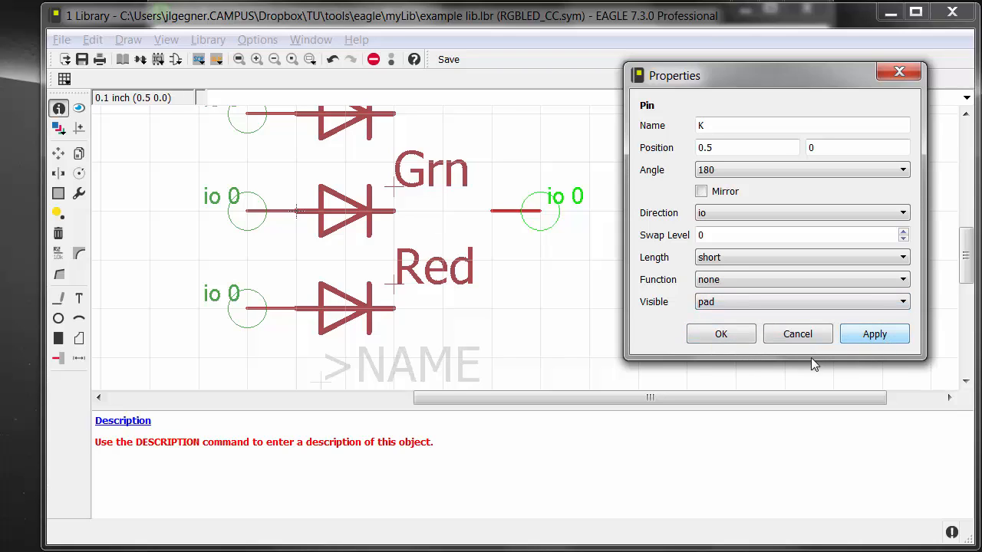
Set the K pin's visibility to off and accept its properties
{"action": "left_click", "coordinate": [705, 302]}
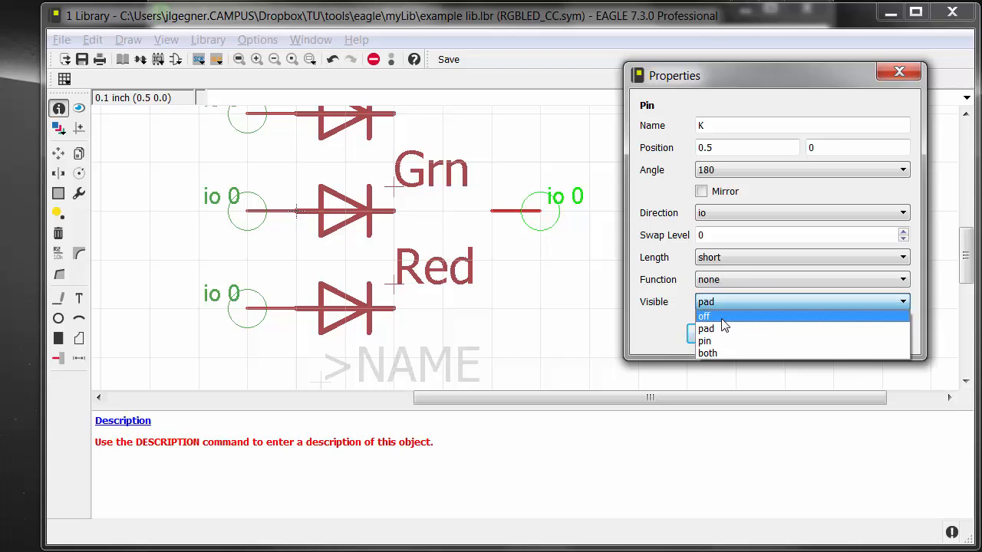
{"action": "left_click", "coordinate": [721, 317]}
{"action": "left_click", "coordinate": [871, 341]}
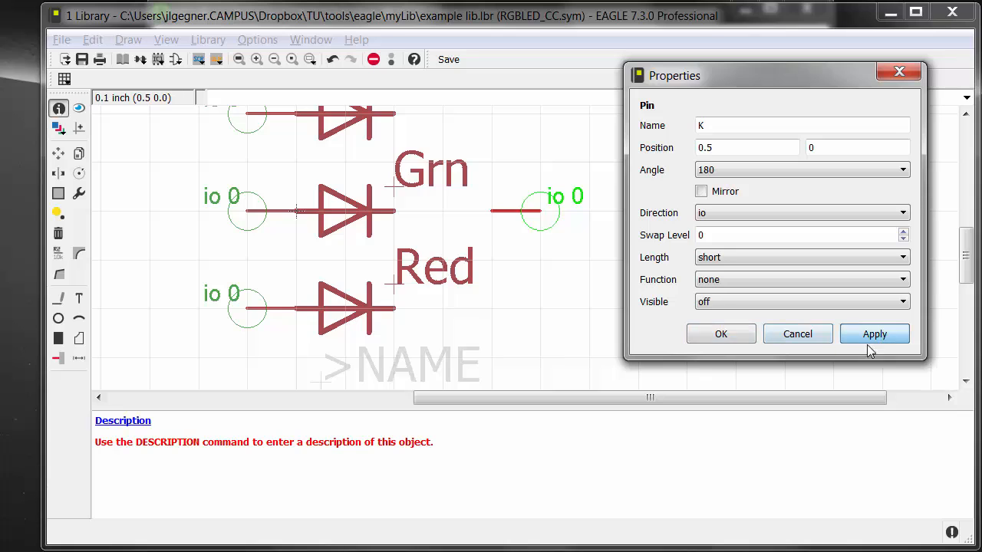
{"action": "left_click", "coordinate": [721, 334]}
Draw a wire on layer 94 Symbols joining the Blue diode's cathode end down to the Red diode's cathode end
{"action": "scroll", "coordinate": [580, 267], "scroll_direction": "down", "scroll_amount": 2}
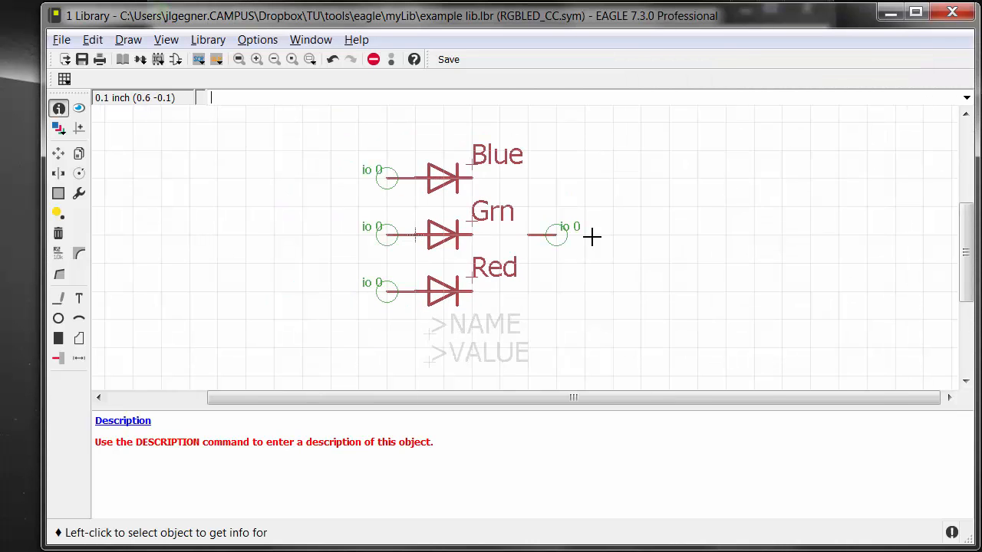
{"action": "left_click", "coordinate": [59, 304]}
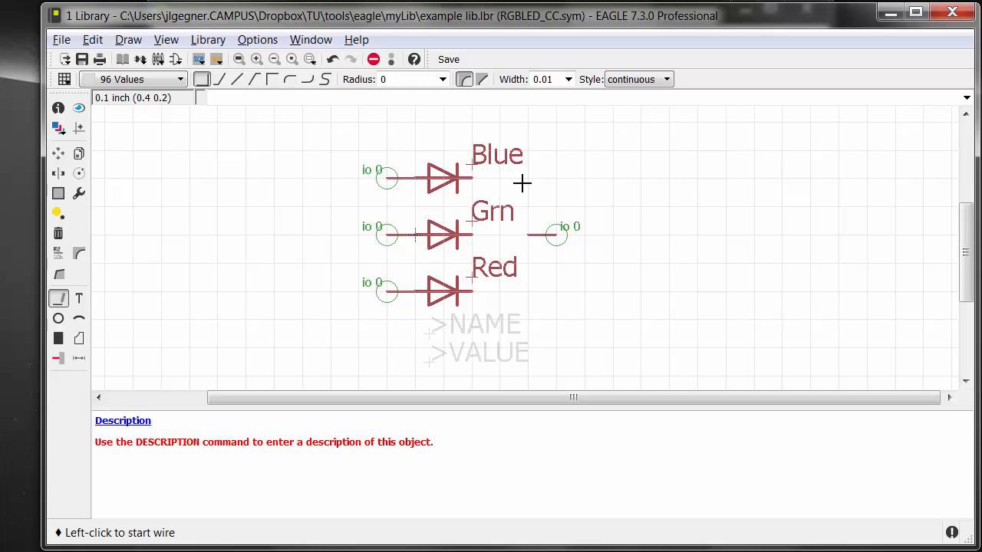
{"action": "middle_click_drag", "start_coordinate": [521, 182], "coordinate": [440, 184]}
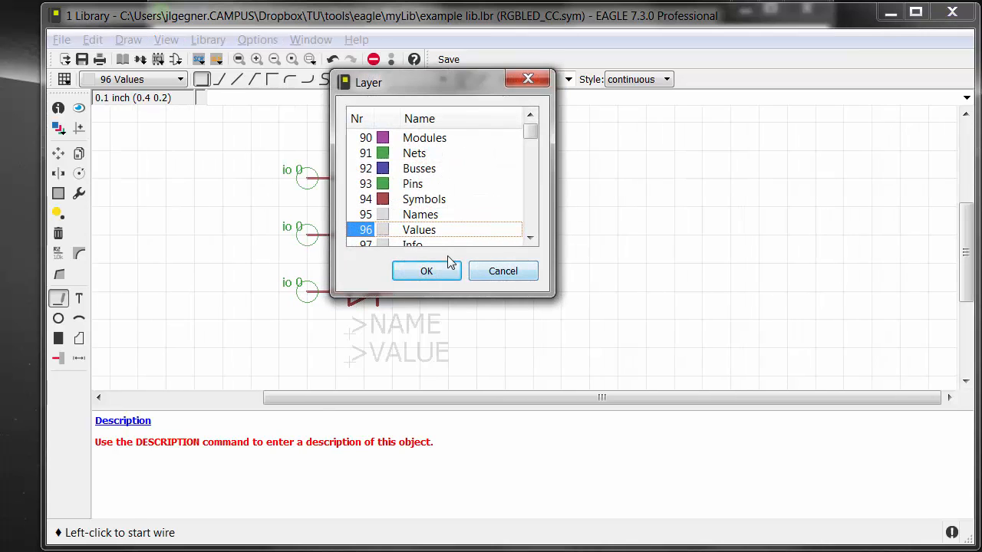
{"action": "left_click", "coordinate": [362, 201]}
{"action": "left_click", "coordinate": [432, 271]}
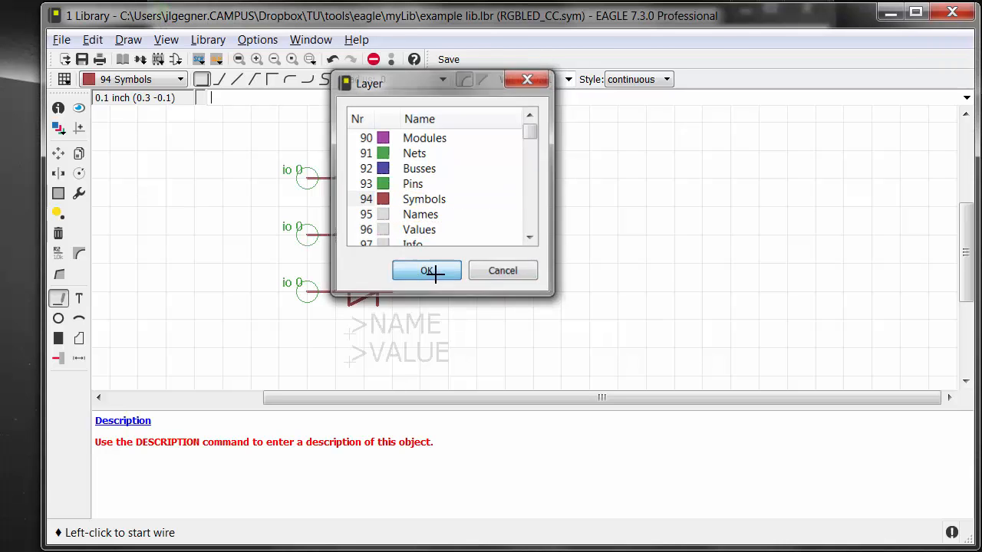
{"action": "scroll", "coordinate": [422, 243], "scroll_direction": "up", "scroll_amount": 2}
{"action": "left_click", "coordinate": [376, 133]}
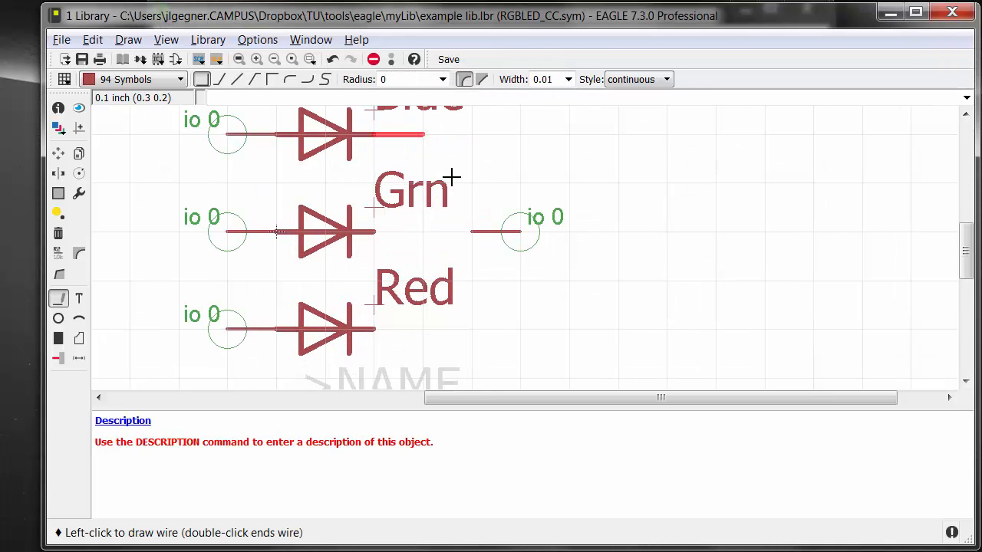
{"action": "left_click", "coordinate": [424, 230]}
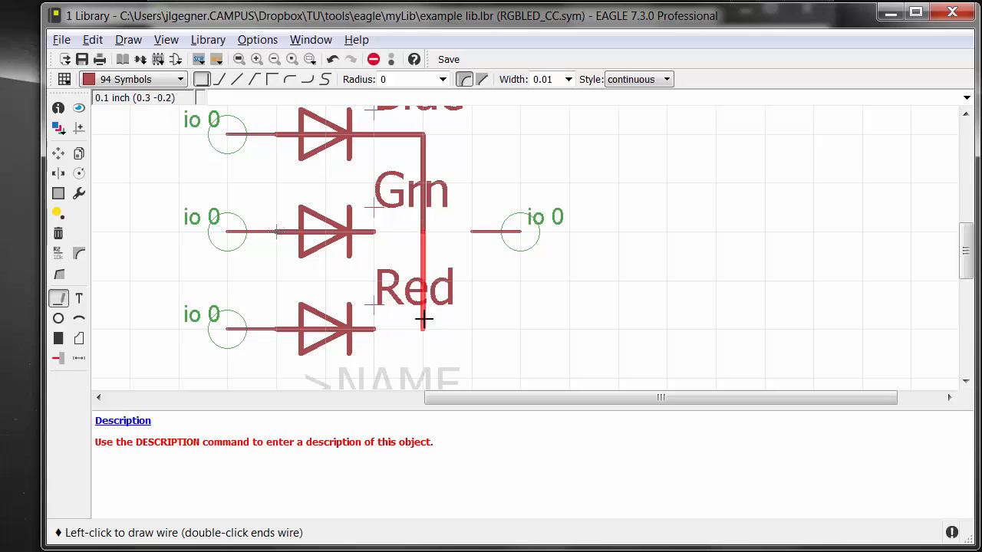
{"action": "left_click", "coordinate": [376, 329]}
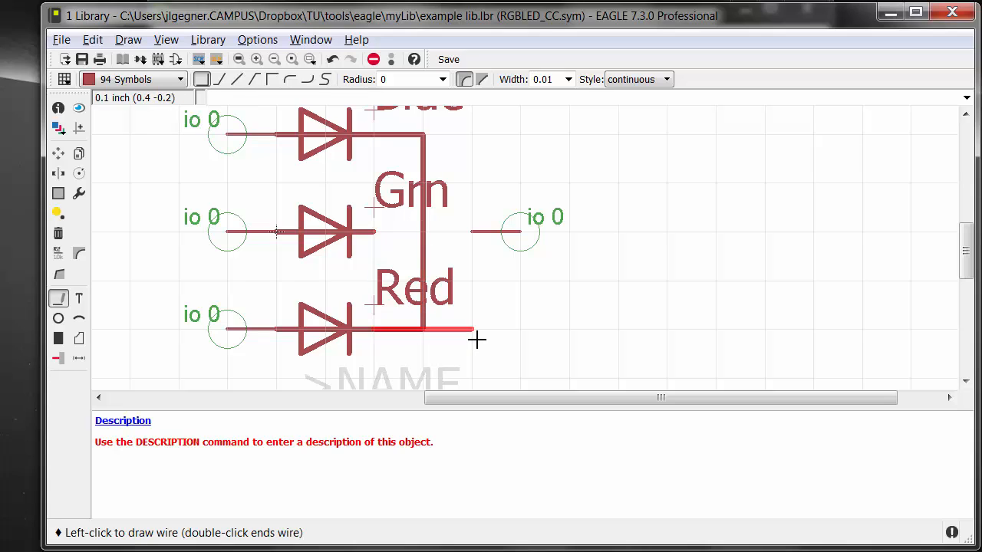
{"action": "key", "text": "Escape"}
Move the vertical cathode wire outward so it meets the inner end of the K pin
{"action": "key", "text": "F7"}
{"action": "left_click", "coordinate": [431, 231]}
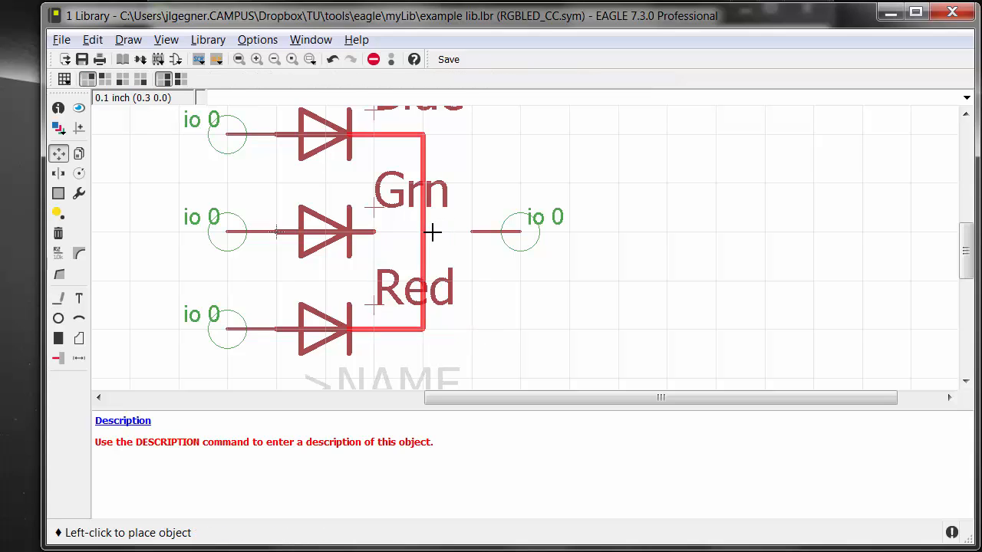
{"action": "left_click", "coordinate": [474, 230]}
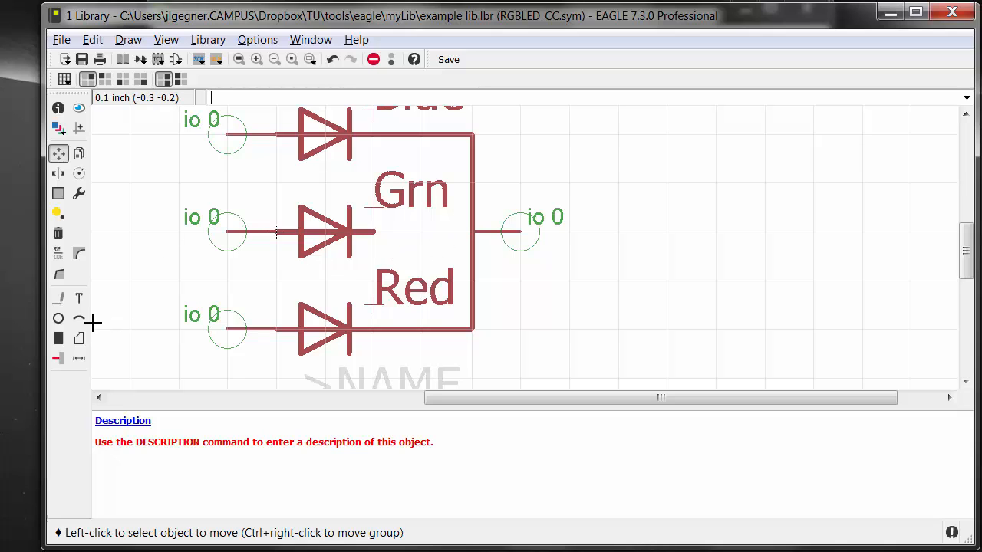
Draw a wire from the Grn diode's cathode end to the common cathode wire at the K pin
{"action": "left_click", "coordinate": [58, 297]}
{"action": "left_click", "coordinate": [374, 244]}
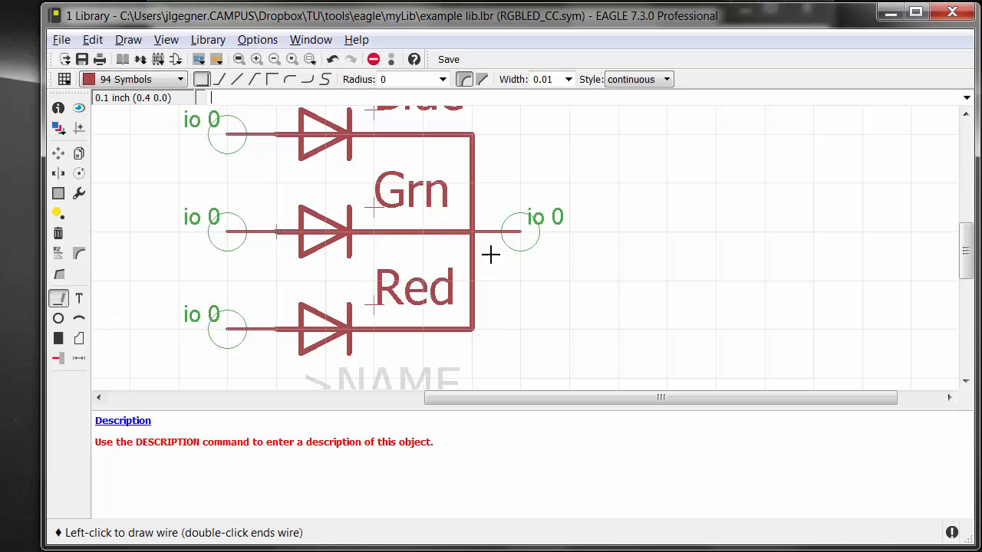
{"action": "key", "text": "Escape"}
{"action": "scroll", "coordinate": [561, 260], "scroll_direction": "down", "scroll_amount": 4}
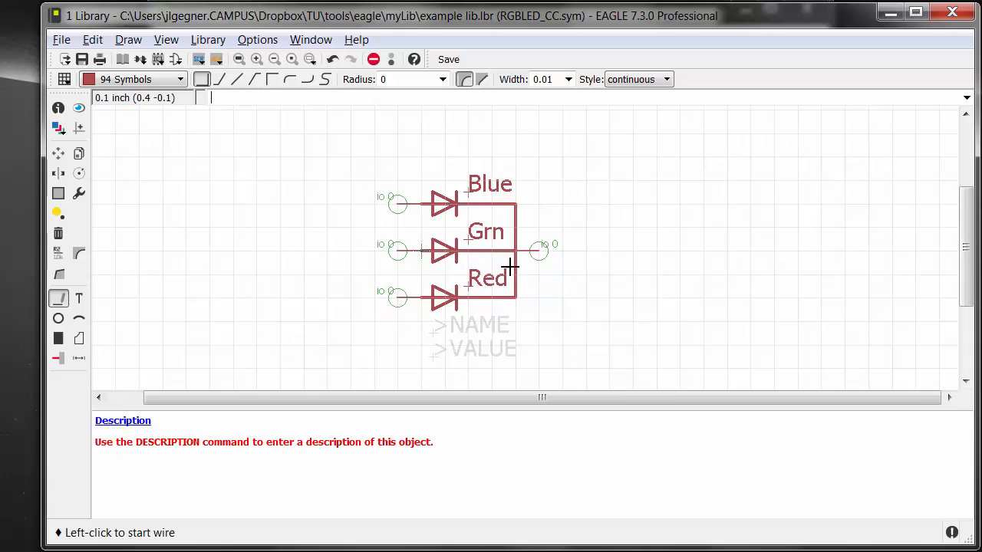
{"action": "scroll", "coordinate": [509, 266], "scroll_direction": "up", "scroll_amount": 1}
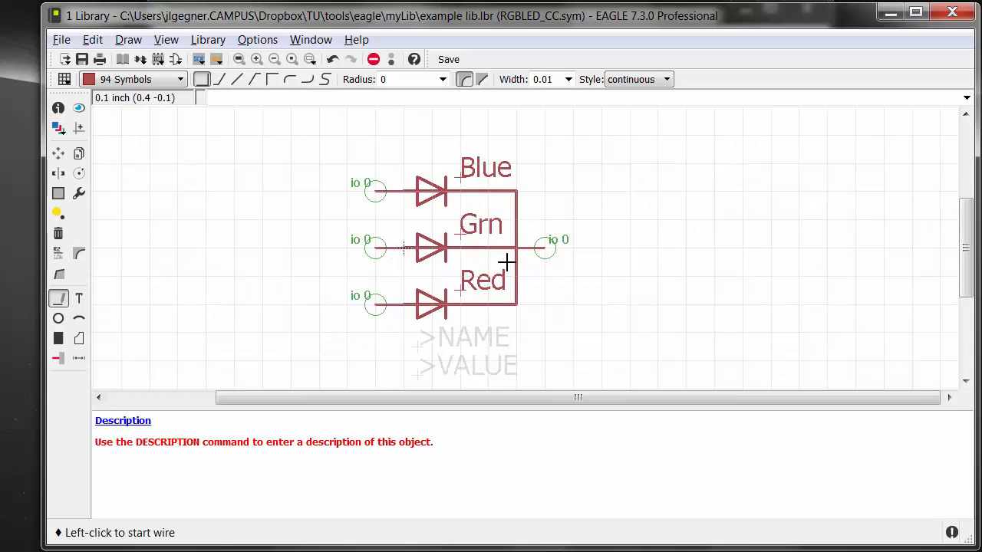
Check the names of the Blue, Grn and Red diode pins with Show, and save the library
{"action": "left_click", "coordinate": [80, 108]}
{"action": "left_click", "coordinate": [368, 191]}
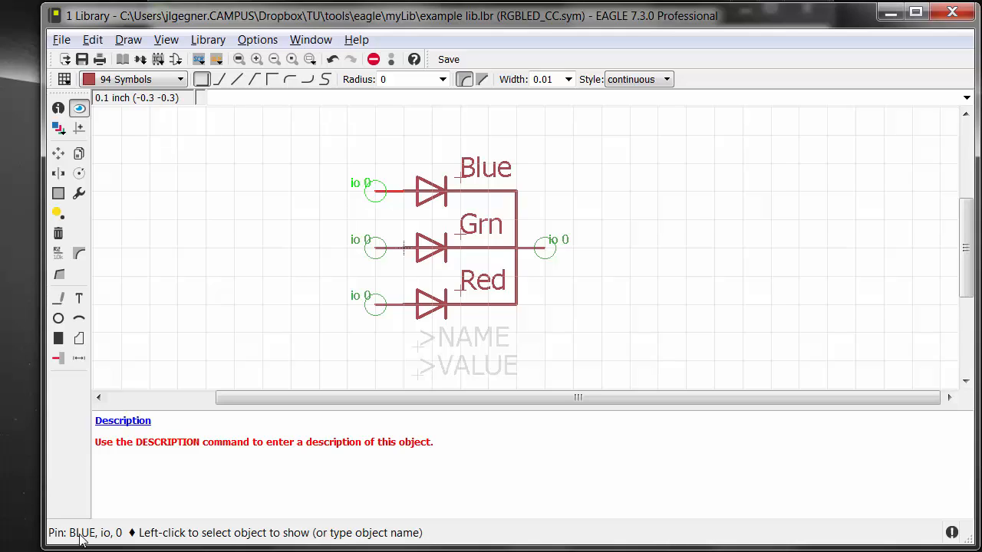
{"action": "left_click", "coordinate": [375, 246]}
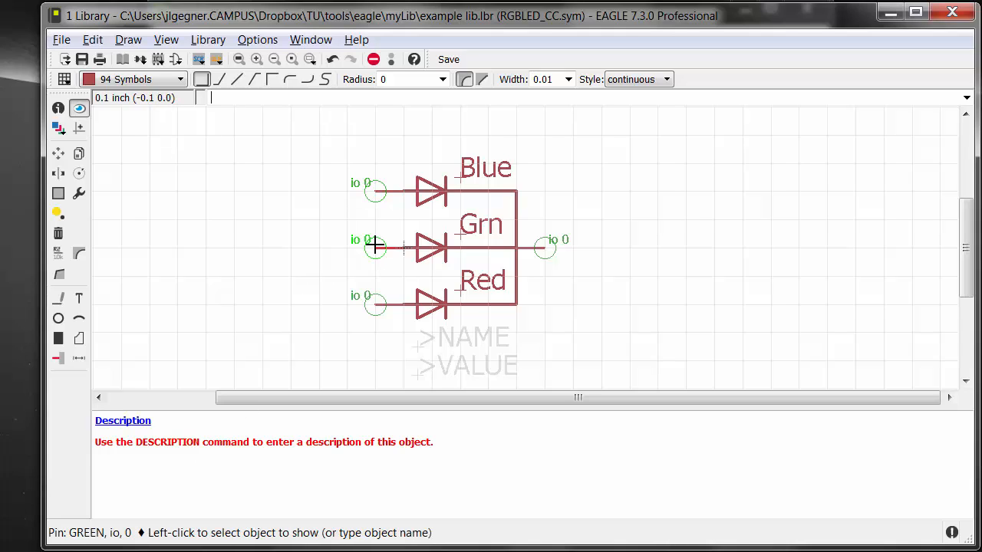
{"action": "left_click", "coordinate": [375, 305]}
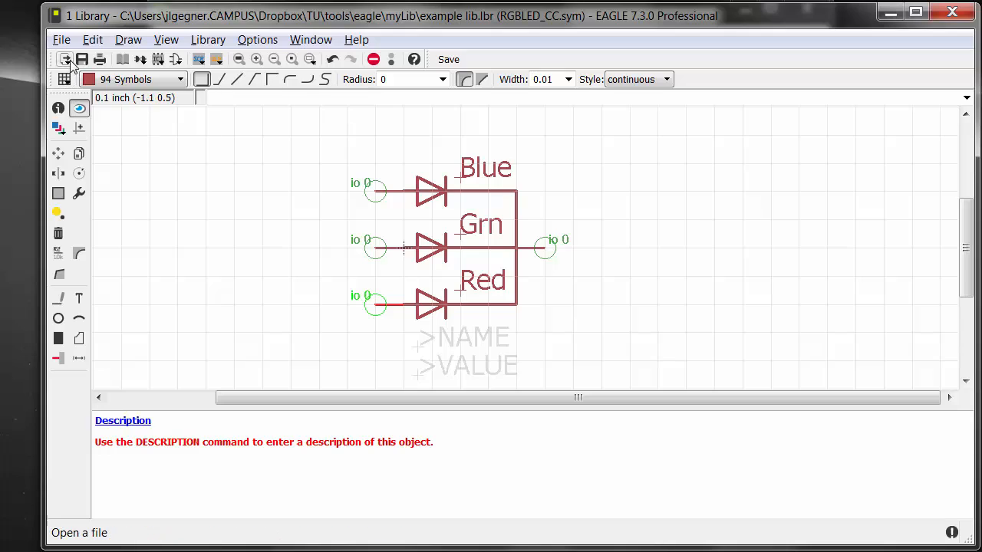
{"action": "left_click", "coordinate": [81, 59]}
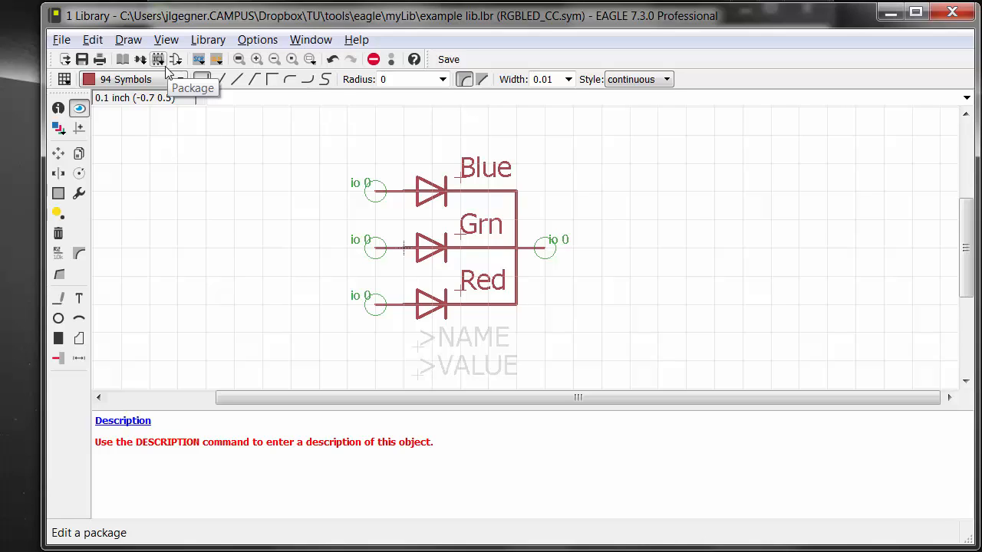
{"action": "key", "text": "ctrl+s"}
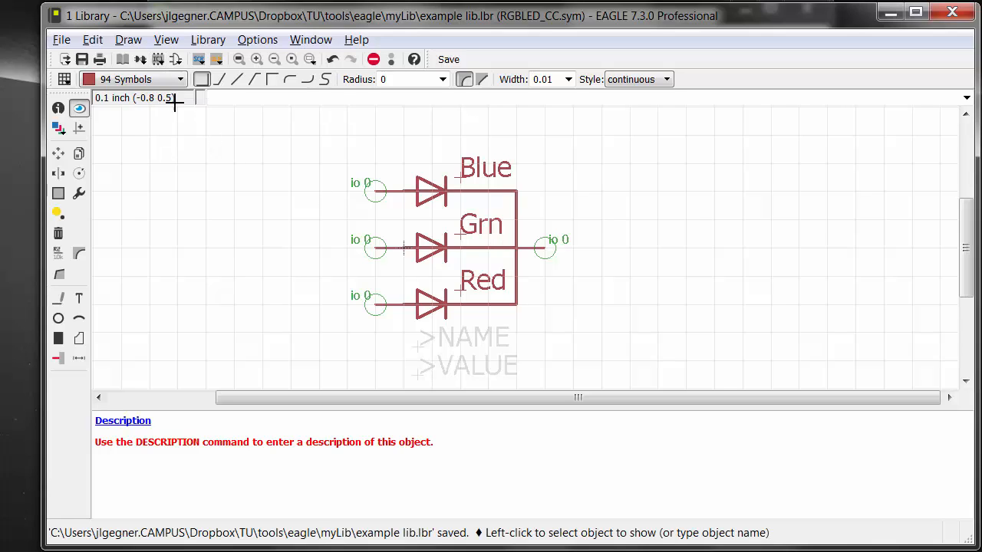
Create a new device named RGBLED_CC in the library
{"action": "left_click", "coordinate": [140, 64]}
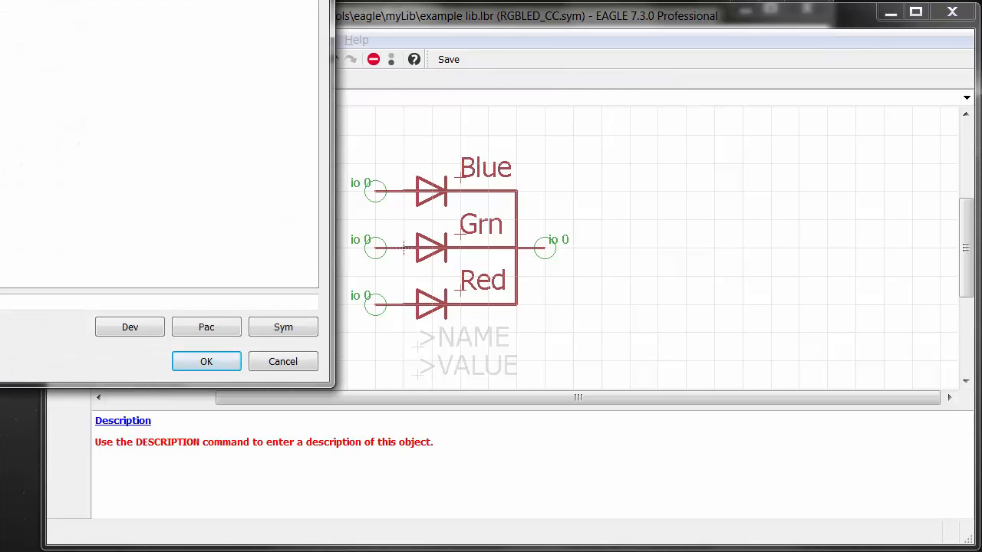
{"action": "left_click", "coordinate": [356, 454]}
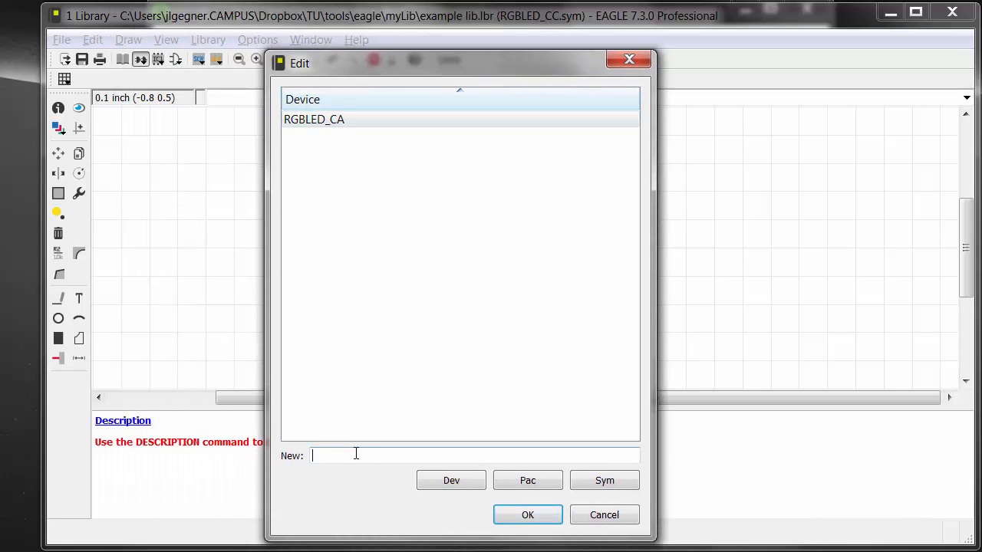
{"action": "type", "text": "RGBLED"}
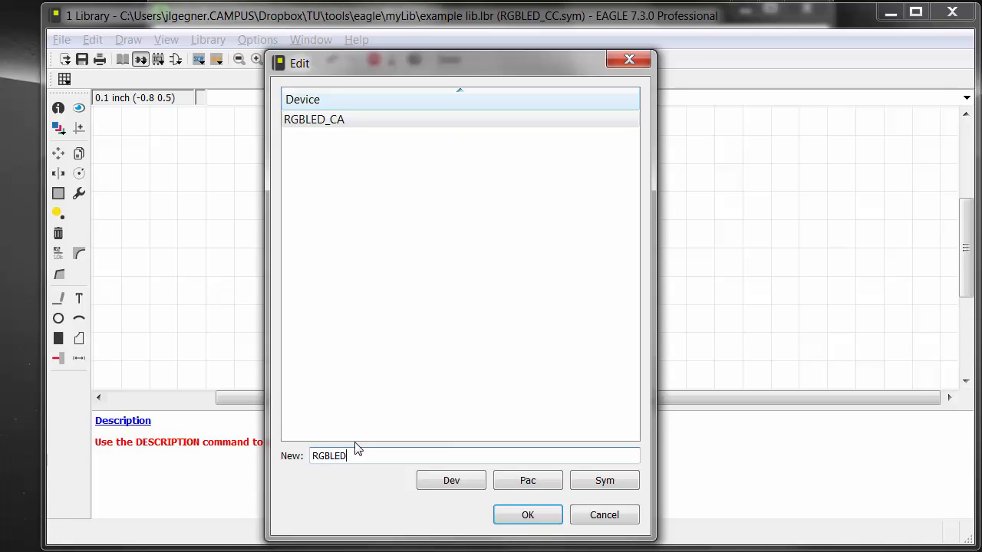
{"action": "type", "text": "_CC"}
{"action": "left_click_drag", "start_coordinate": [470, 53], "coordinate": [403, 80]}
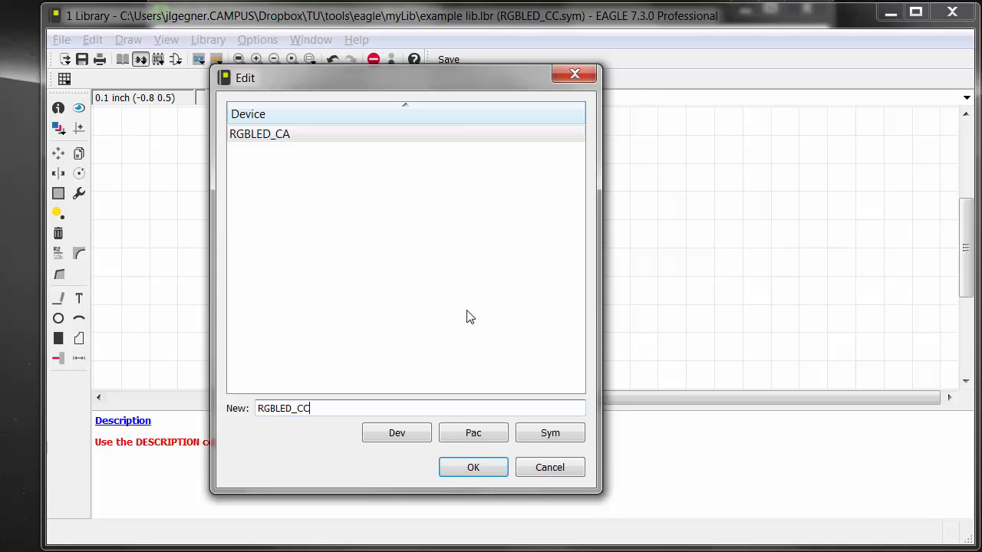
{"action": "left_click", "coordinate": [469, 469]}
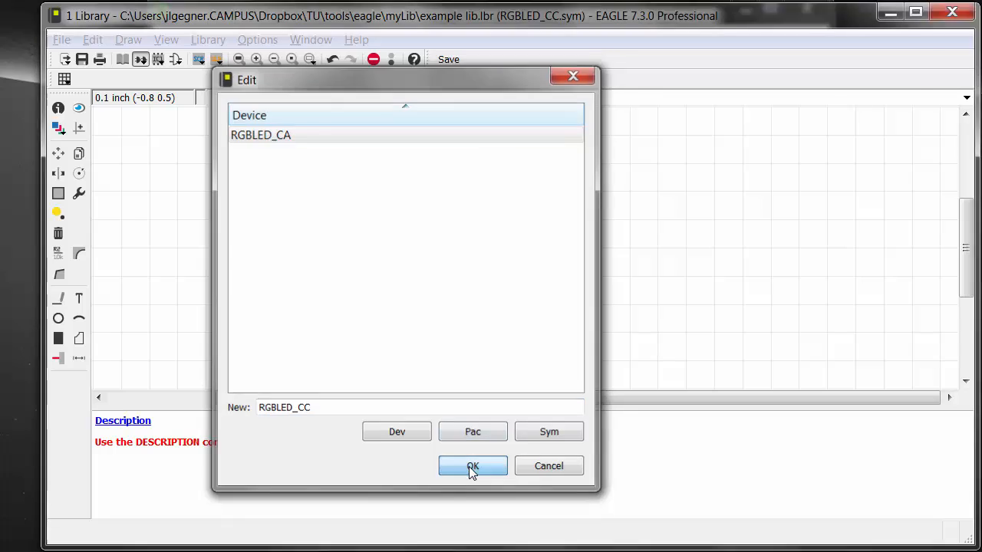
{"action": "left_click", "coordinate": [460, 508]}
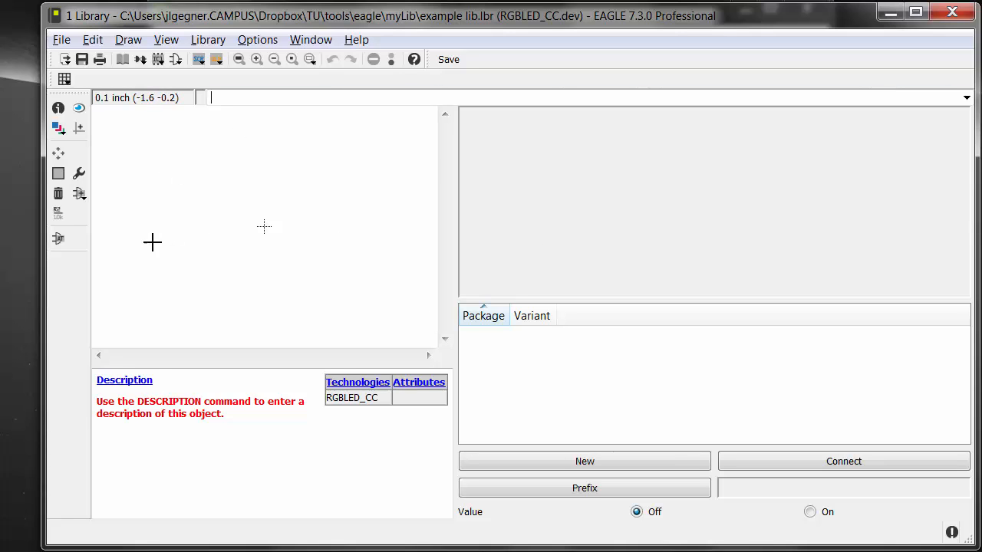
Add one RGBLED_CC symbol to the device near the origin
{"action": "left_click", "coordinate": [80, 196]}
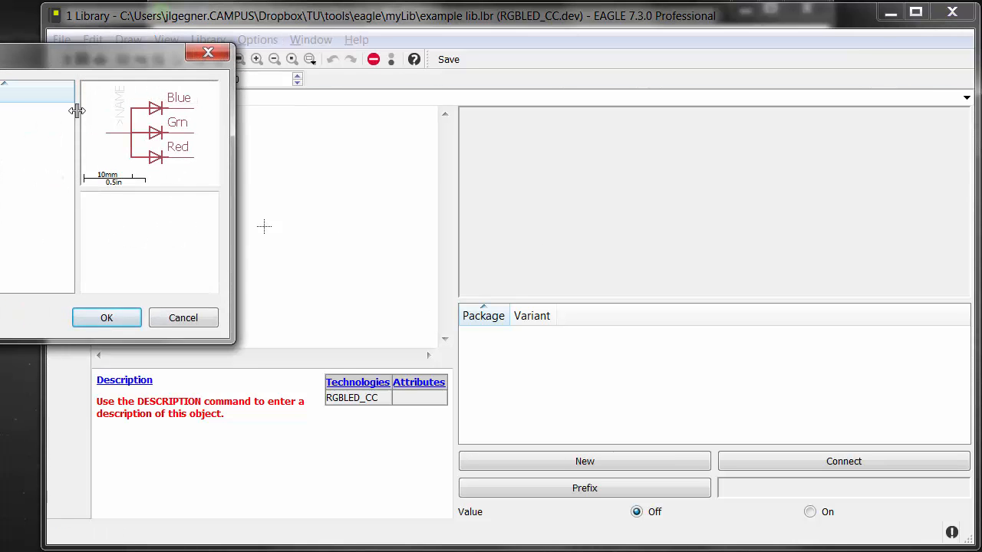
{"action": "left_click_drag", "start_coordinate": [74, 68], "coordinate": [396, 104]}
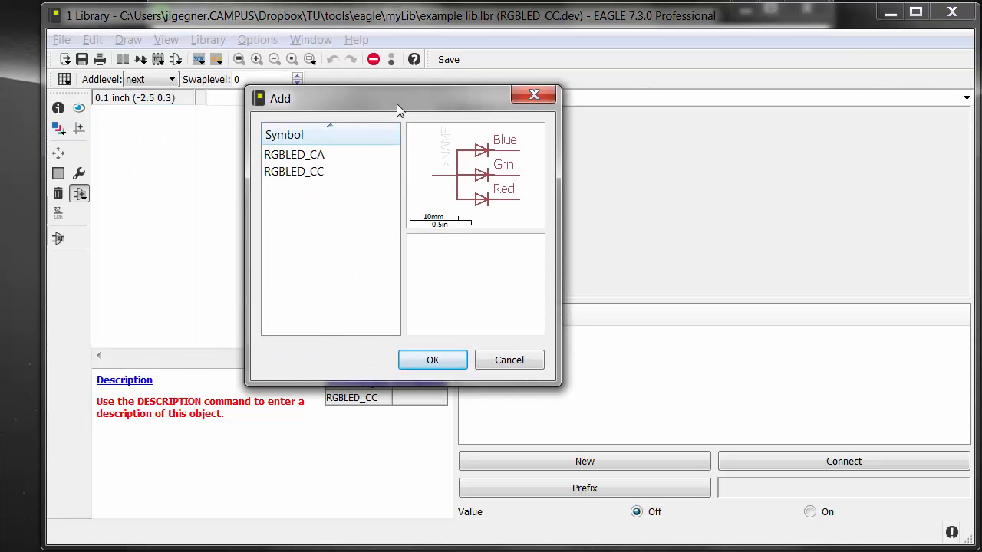
{"action": "left_click", "coordinate": [305, 174]}
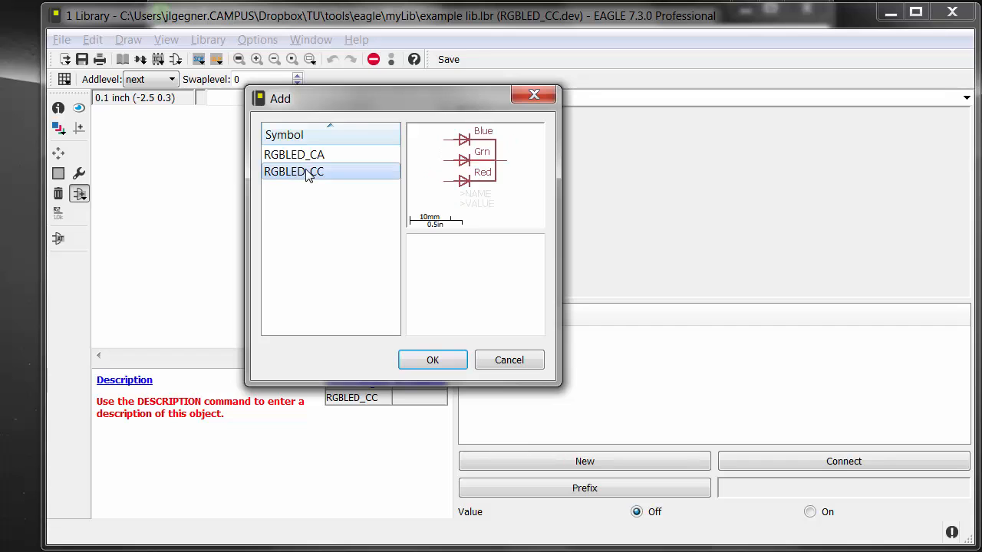
{"action": "left_click", "coordinate": [446, 366]}
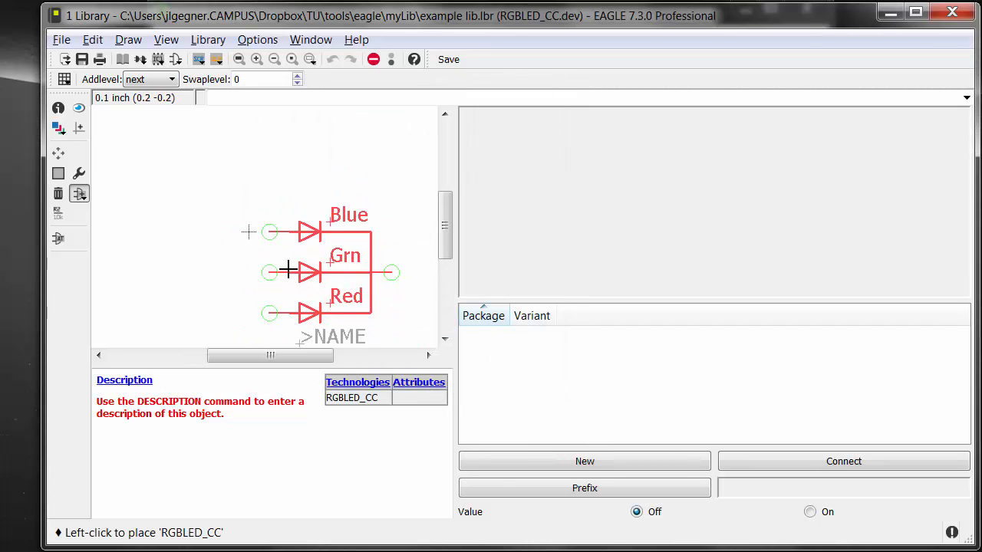
{"action": "left_click", "coordinate": [229, 231]}
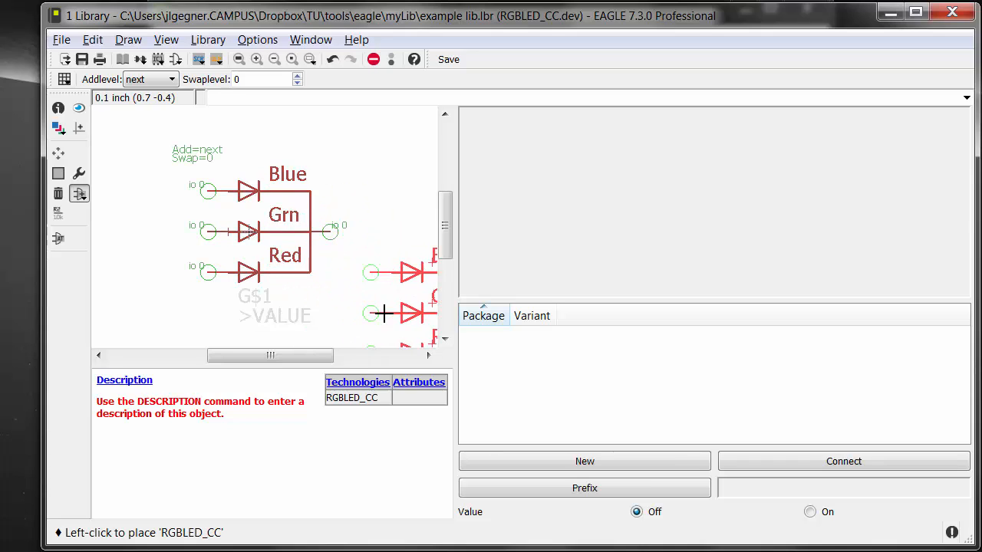
{"action": "key", "text": "Escape"}
{"action": "key", "text": "Escape"}
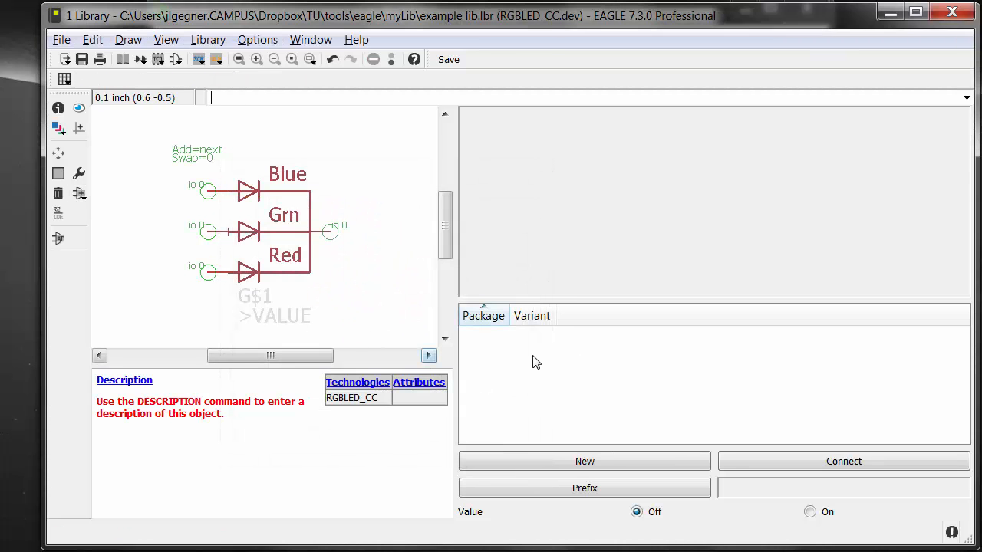
{"action": "scroll", "coordinate": [348, 286], "scroll_direction": "down", "scroll_amount": 1}
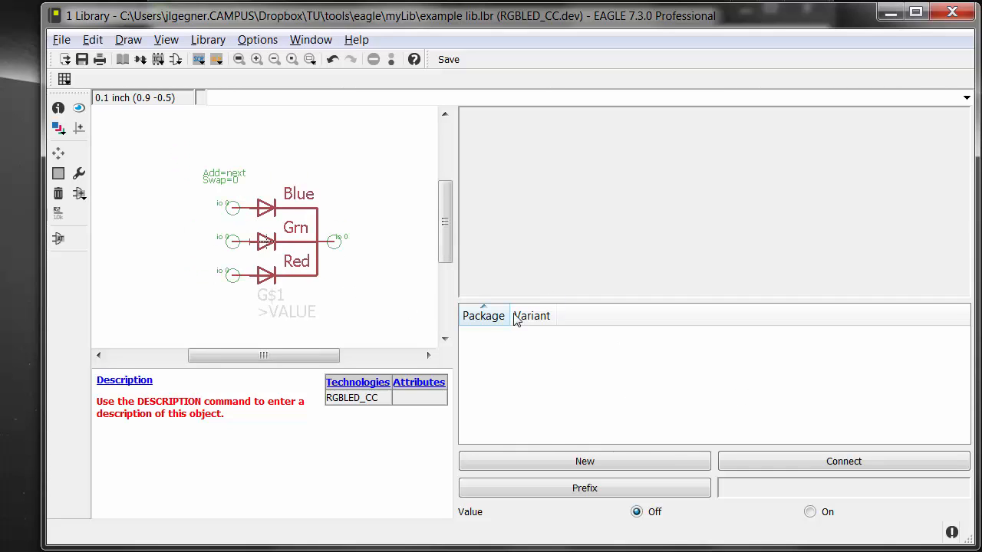
Add the LED5MMRGB package to the RGBLED_CC device as a new variant with a blank variant name
{"action": "left_click", "coordinate": [542, 460]}
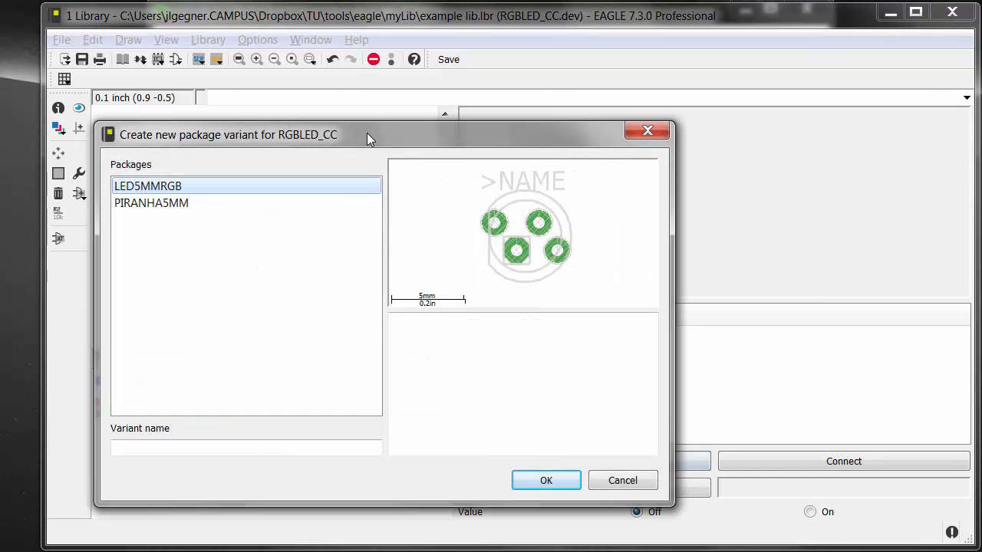
{"action": "left_click_drag", "start_coordinate": [366, 132], "coordinate": [530, 80]}
{"action": "left_click", "coordinate": [327, 155]}
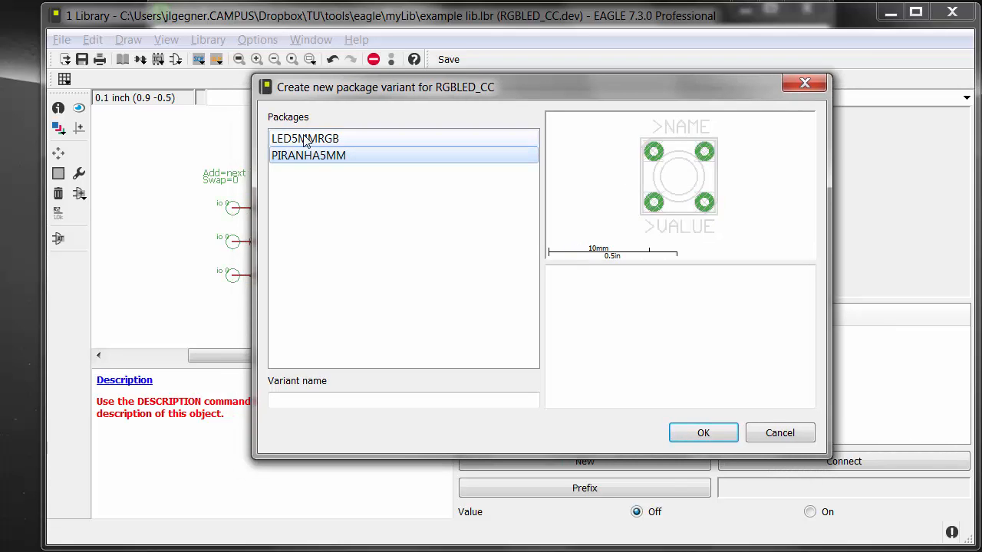
{"action": "left_click", "coordinate": [301, 140]}
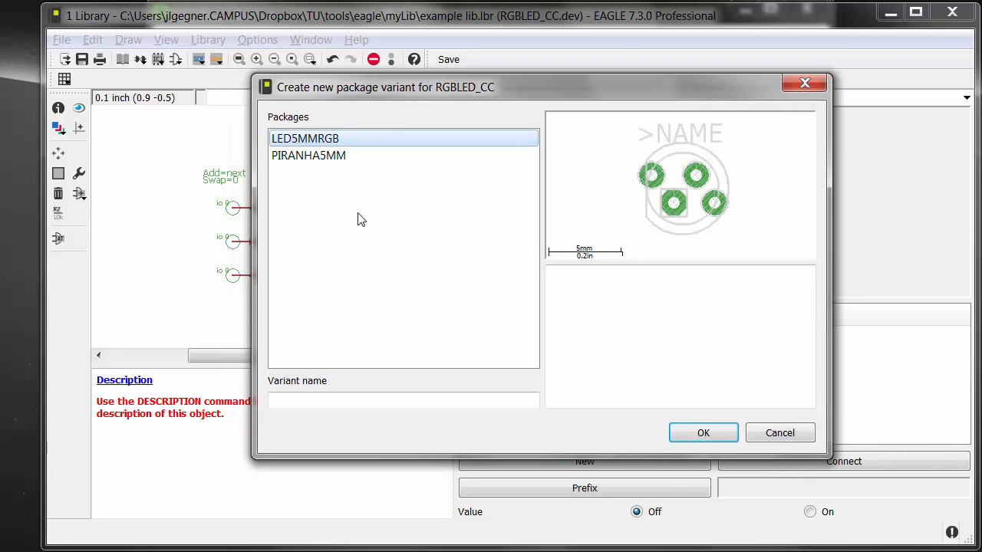
{"action": "left_click", "coordinate": [695, 434]}
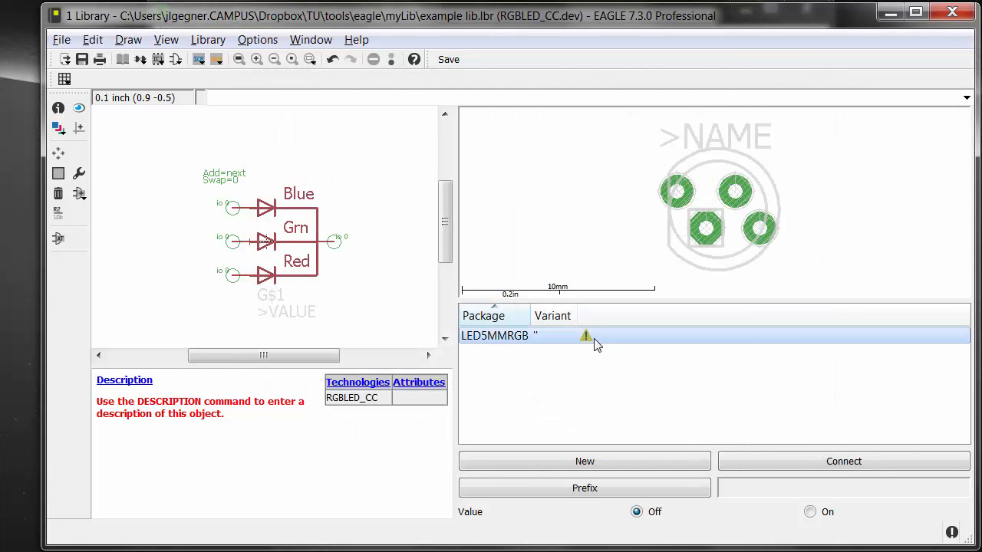
Rename the blank variant of the LED5MMRGB package to 5MM
{"action": "right_click", "coordinate": [602, 340]}
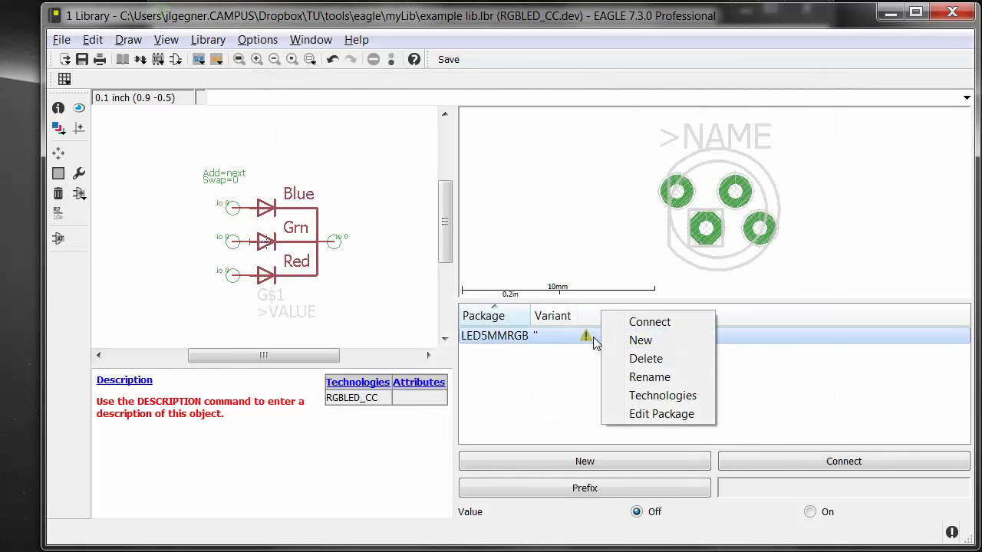
{"action": "left_click", "coordinate": [649, 378]}
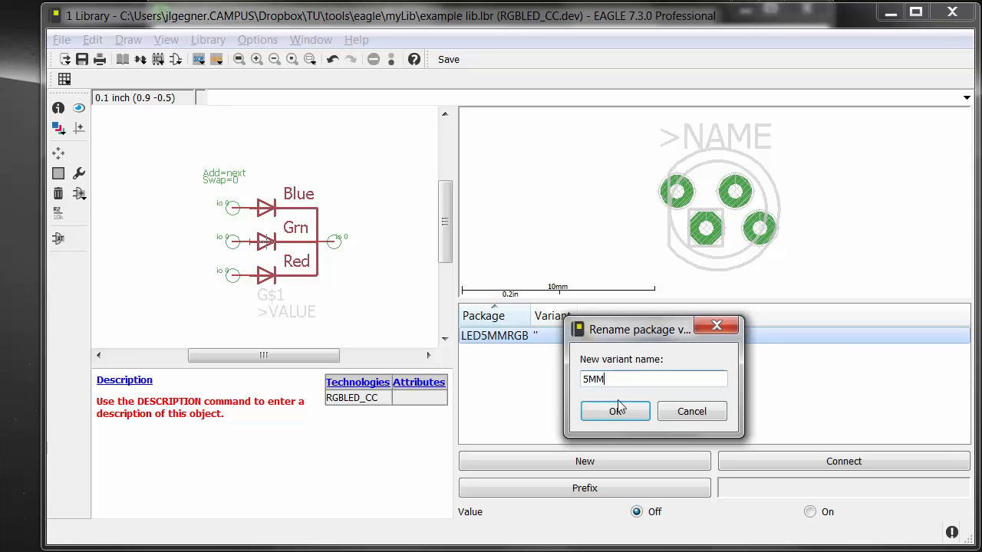
{"action": "left_click", "coordinate": [617, 410]}
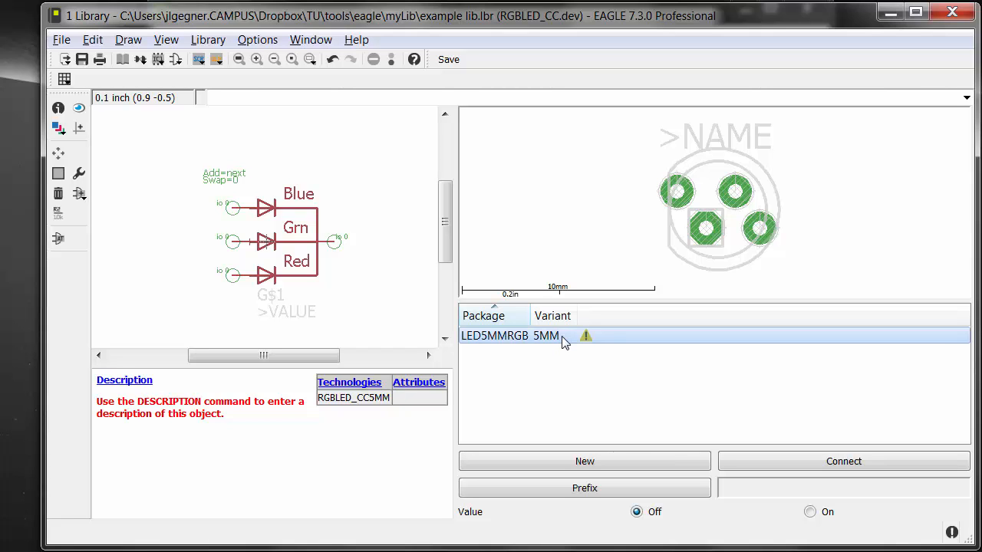
{"action": "left_click", "coordinate": [583, 462]}
{"action": "double_click", "coordinate": [594, 337]}
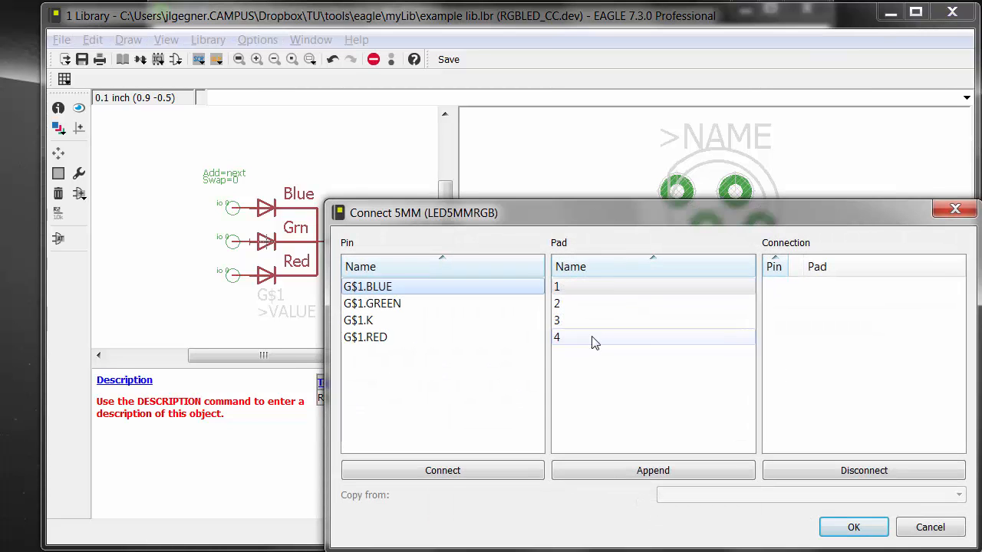
{"action": "left_click_drag", "start_coordinate": [633, 223], "coordinate": [425, 127]}
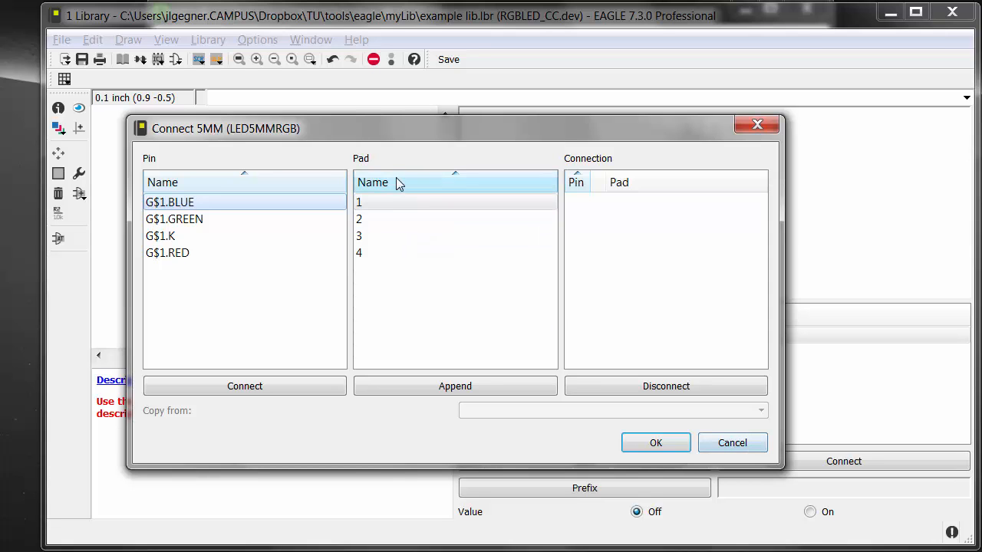
{"action": "left_click", "coordinate": [724, 444]}
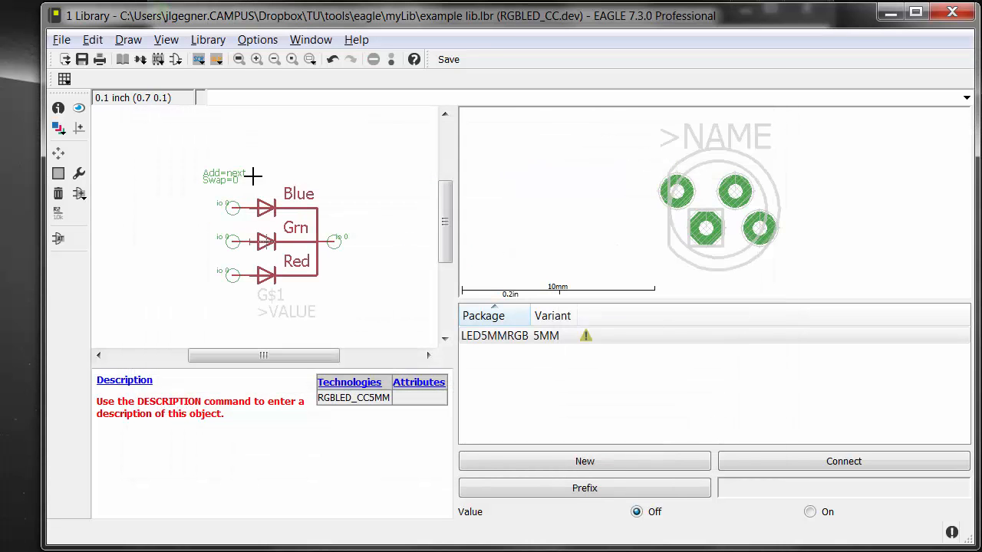
Save the library and open the LED5MMRGB package in the editor
{"action": "left_click", "coordinate": [82, 59]}
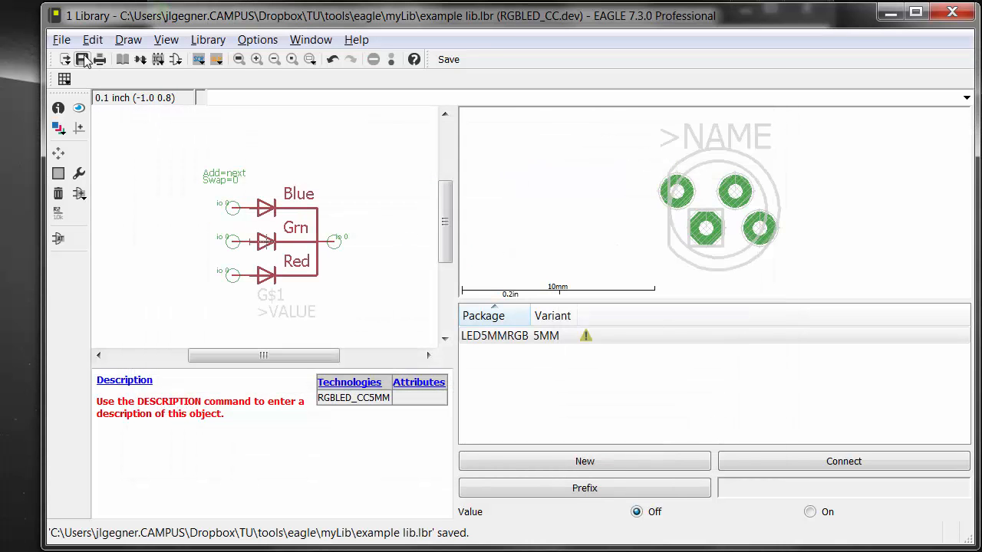
{"action": "left_click", "coordinate": [156, 60]}
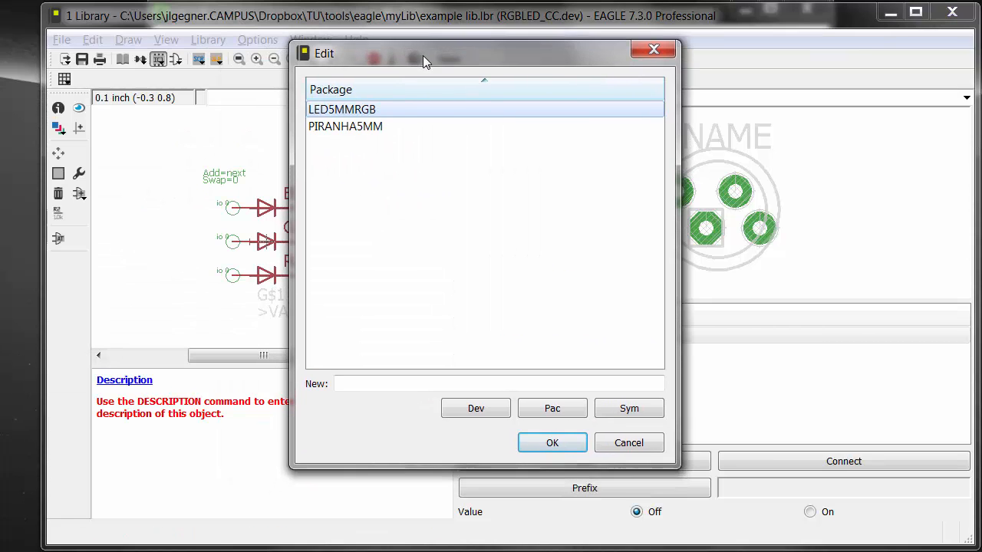
{"action": "double_click", "coordinate": [351, 111]}
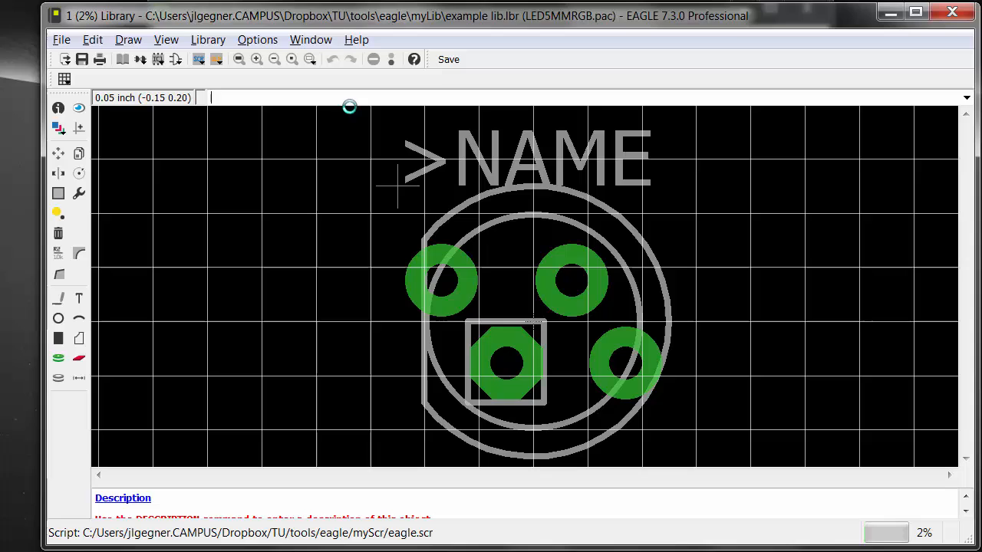
Check the package's pad names with Show, and consult the 5-mm common-cathode RGB LED pinout in the Evernote note
{"action": "left_click", "coordinate": [79, 108]}
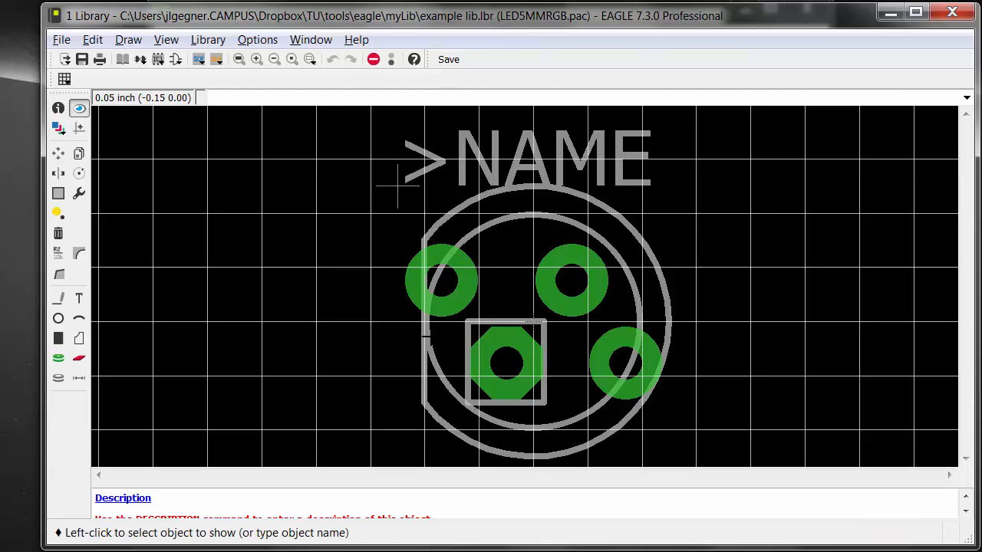
{"action": "left_click", "coordinate": [507, 360]}
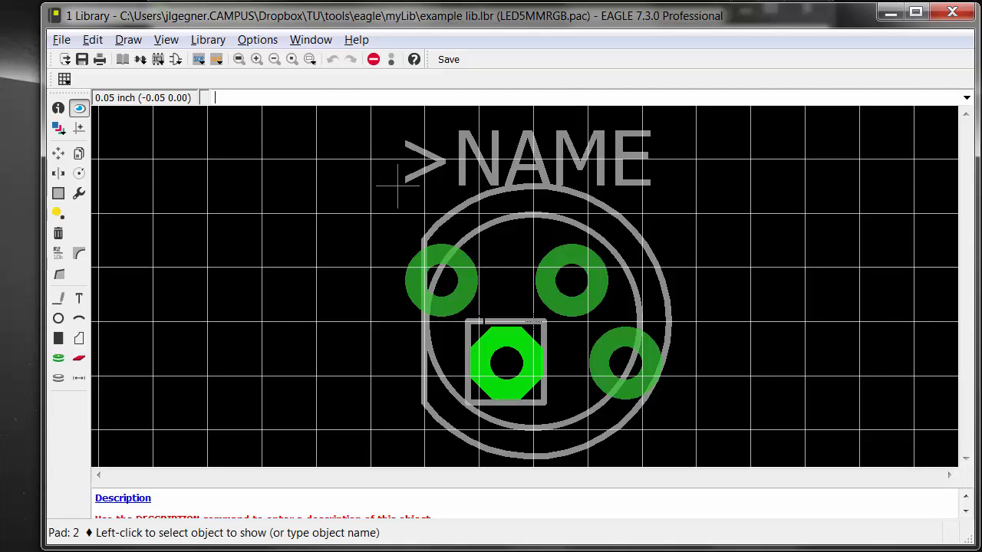
{"action": "left_click", "coordinate": [458, 296]}
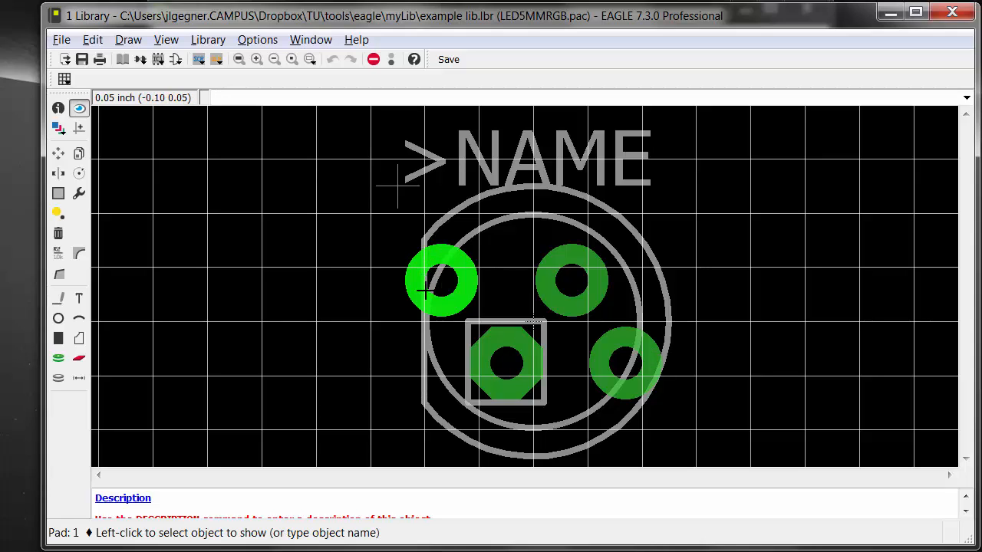
{"action": "left_click", "coordinate": [506, 372]}
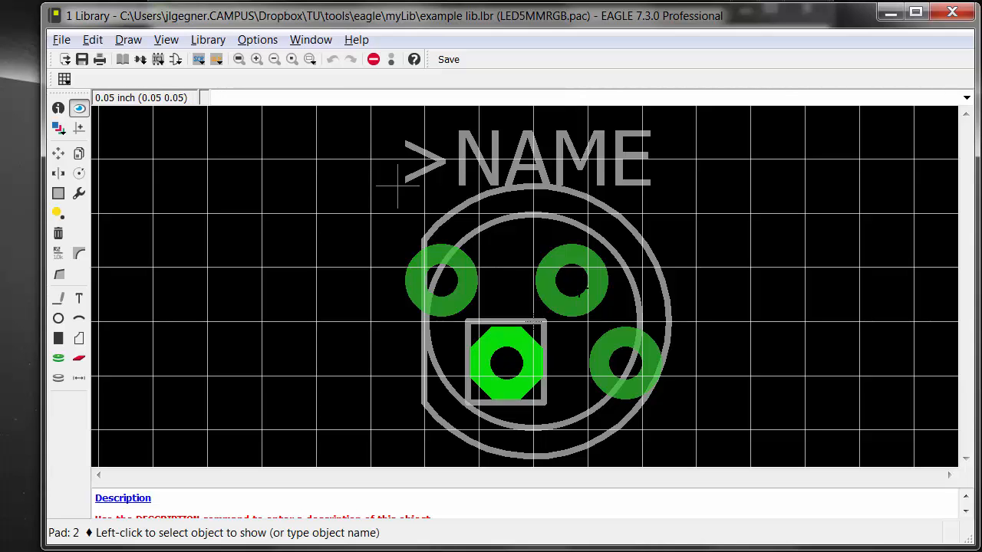
{"action": "left_click", "coordinate": [576, 303]}
{"action": "left_click", "coordinate": [630, 362]}
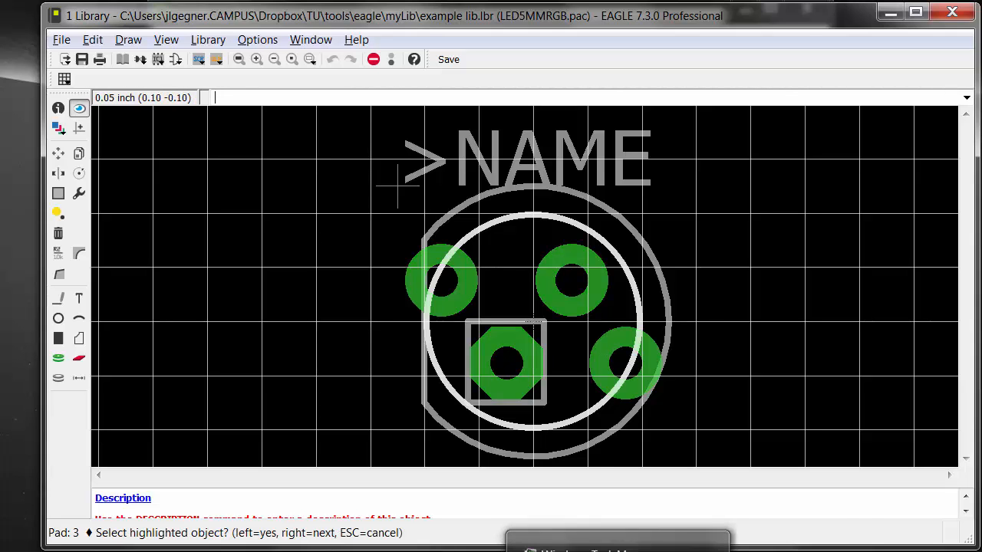
{"action": "left_click", "coordinate": [740, 548]}
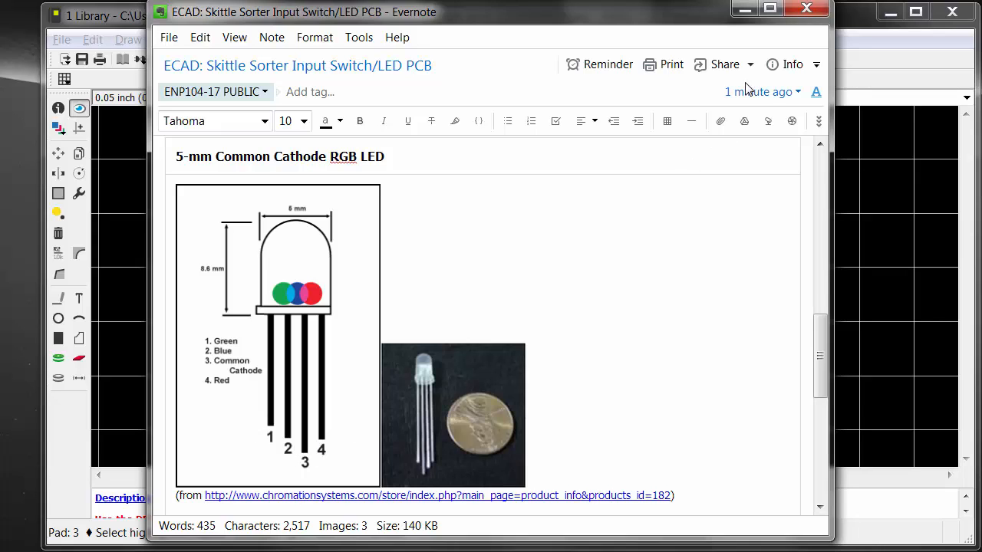
{"action": "left_click", "coordinate": [846, 84]}
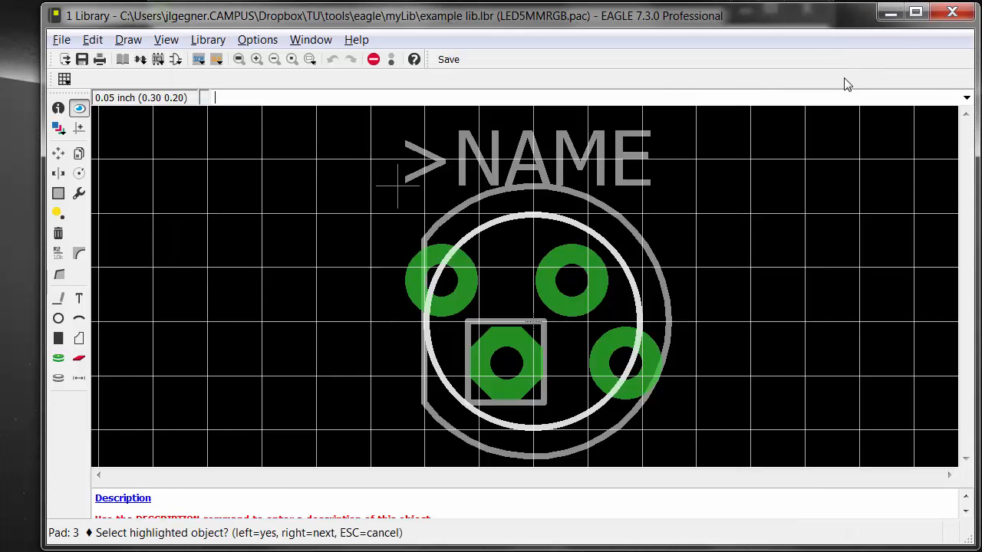
Reopen the RGBLED_CC device in the library editor
{"action": "left_click", "coordinate": [158, 62]}
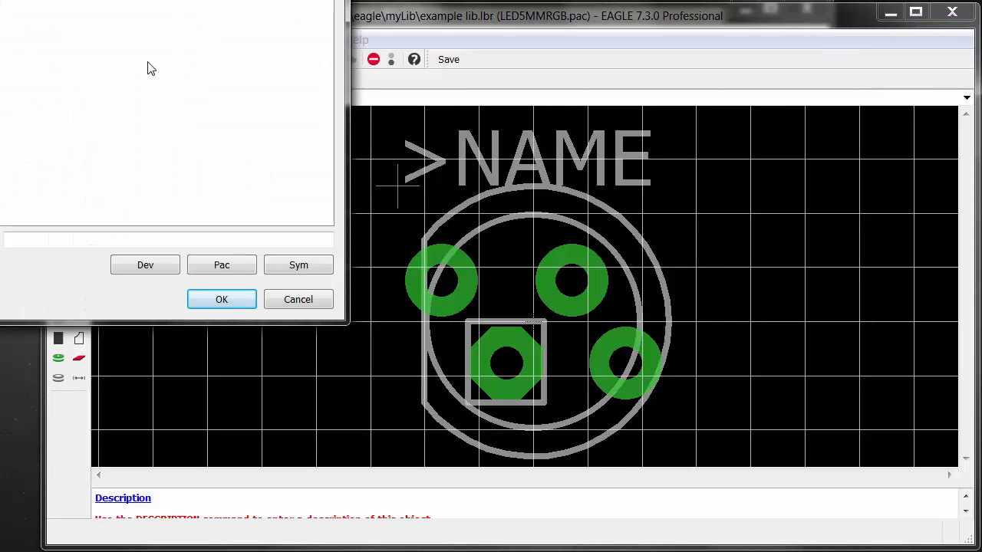
{"action": "key", "text": "Escape"}
{"action": "left_click", "coordinate": [139, 61]}
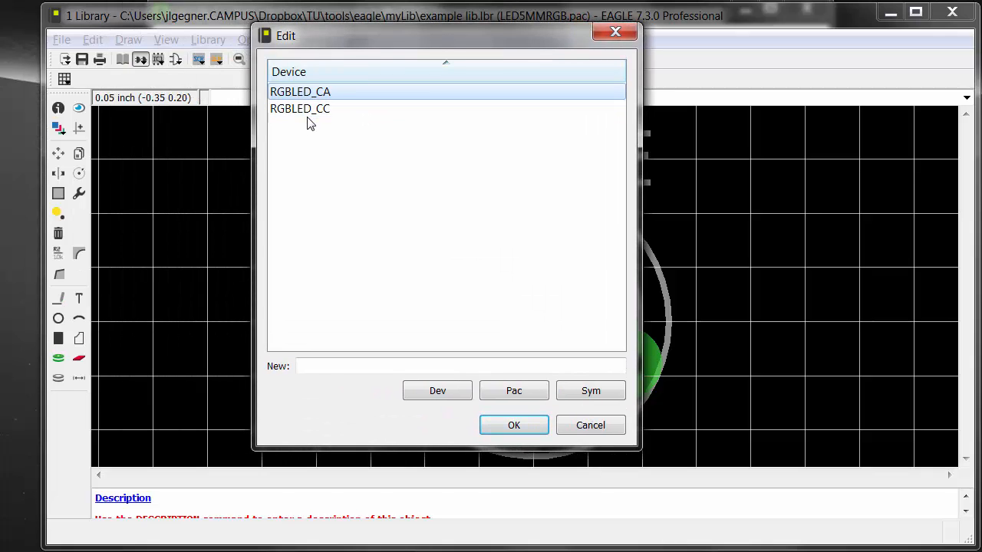
{"action": "double_click", "coordinate": [307, 112]}
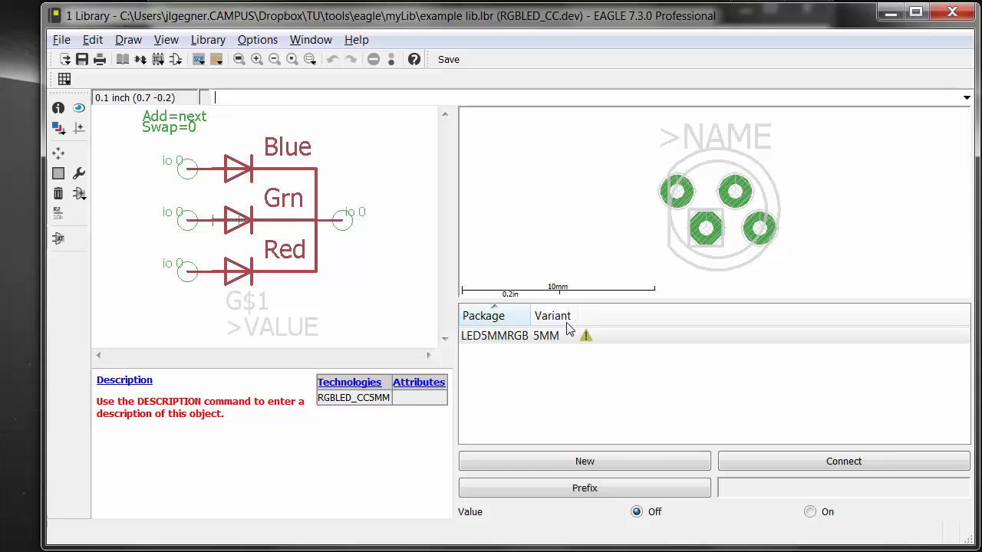
In the 5MM variant's connections, connect pin G$1.K to pad 2 and pin G$1.RED to pad 1
{"action": "double_click", "coordinate": [568, 331]}
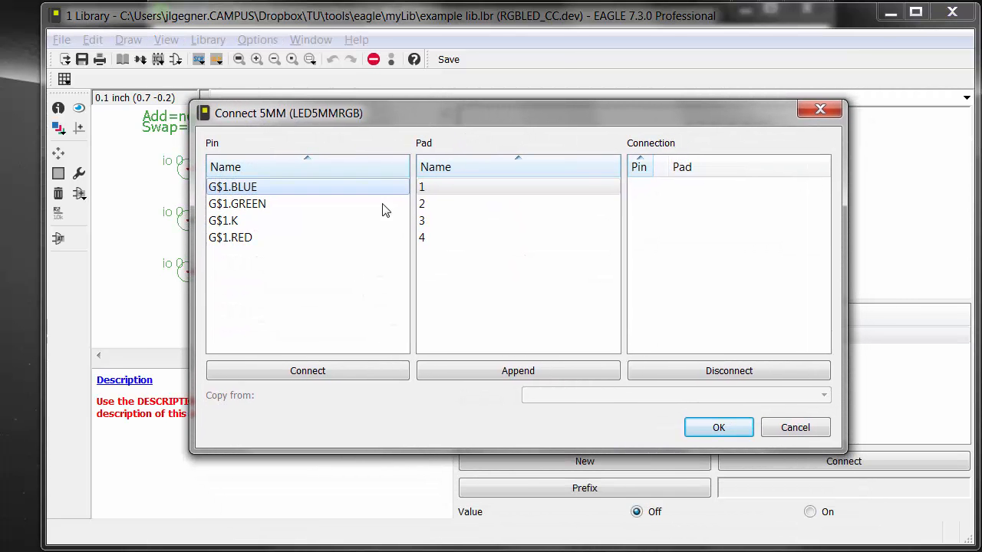
{"action": "left_click", "coordinate": [234, 221]}
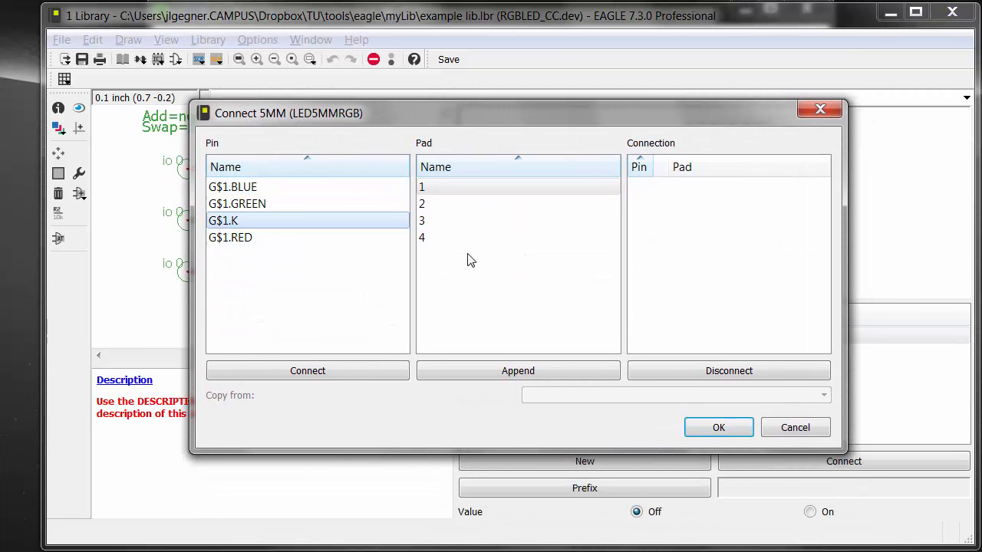
{"action": "left_click", "coordinate": [435, 207]}
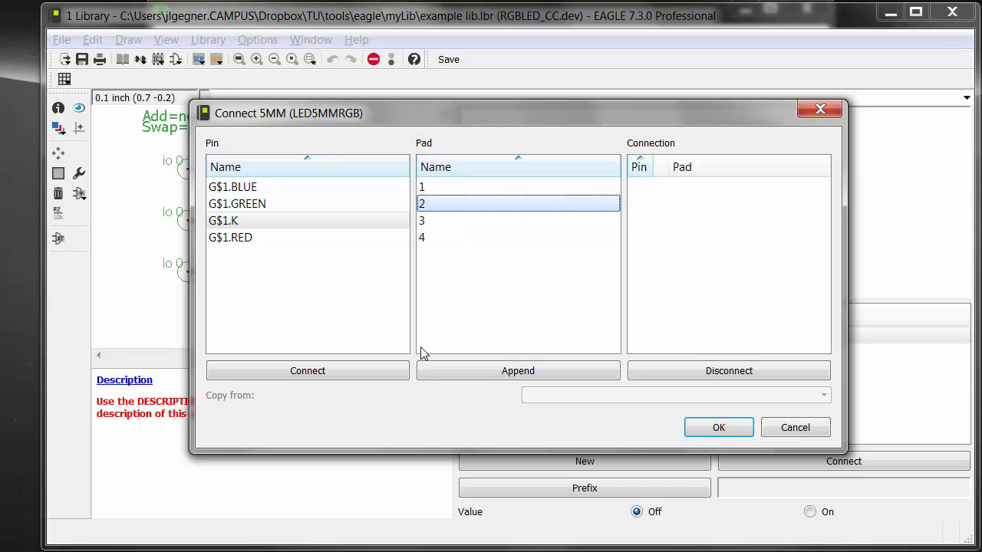
{"action": "left_click", "coordinate": [293, 375]}
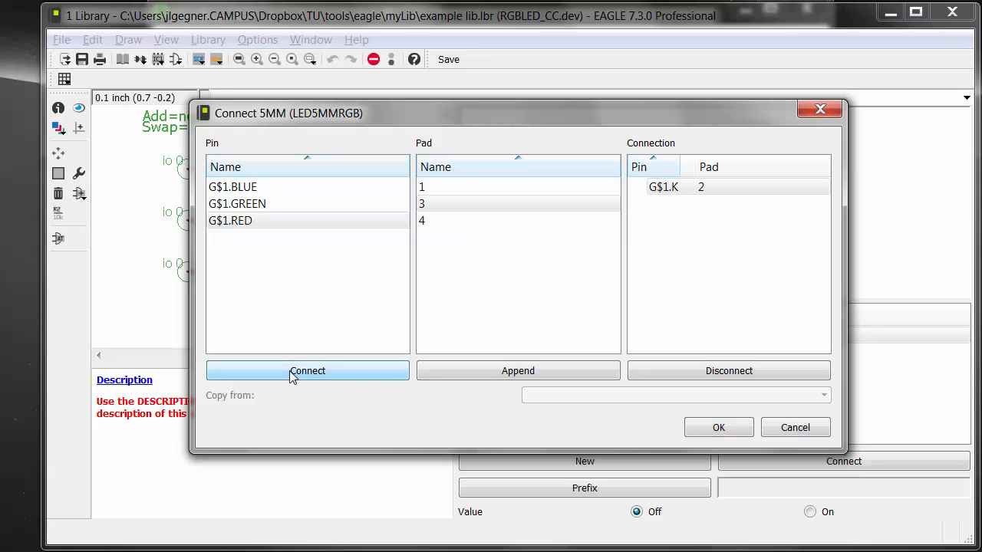
{"action": "left_click", "coordinate": [233, 221]}
{"action": "left_click", "coordinate": [450, 202]}
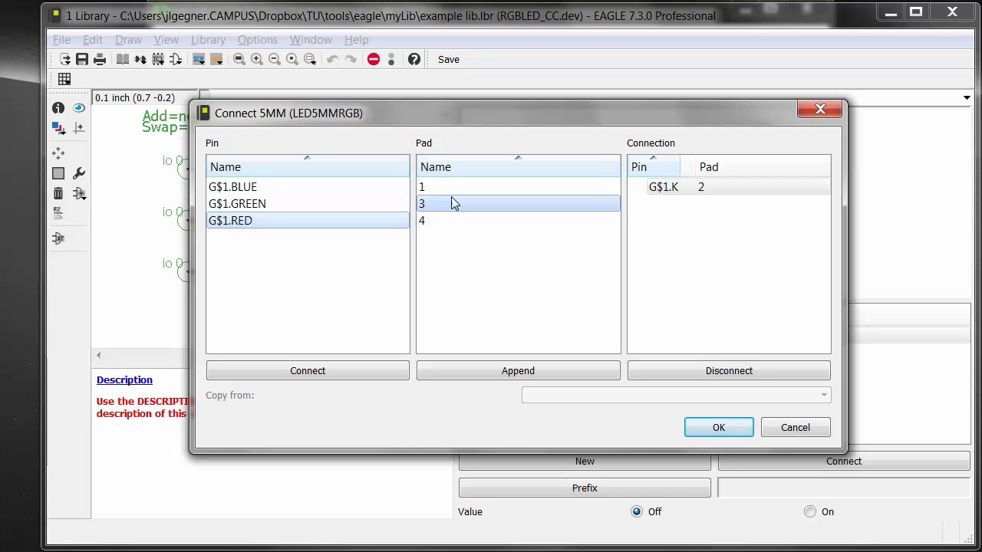
{"action": "left_click", "coordinate": [451, 188]}
{"action": "left_click", "coordinate": [280, 376]}
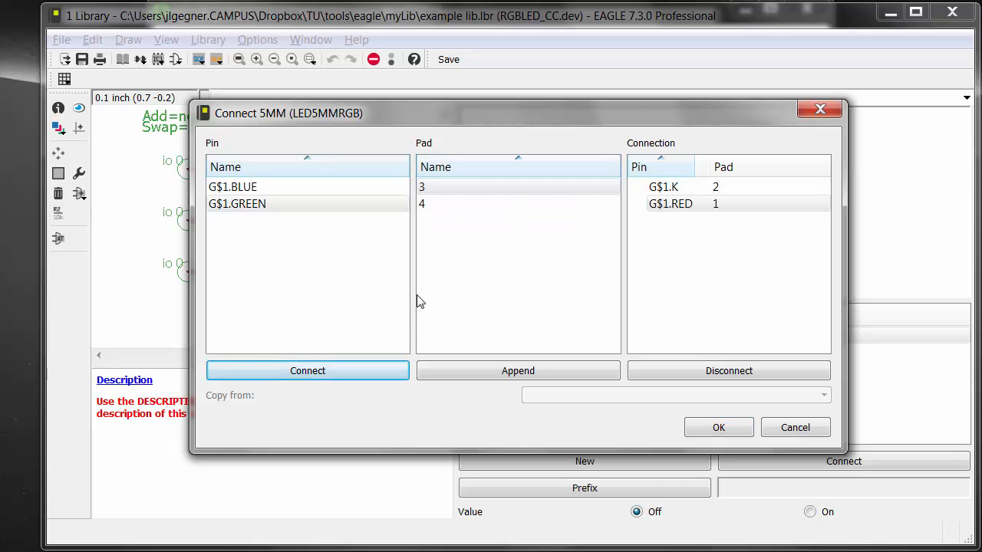
Connect pin G$1.GREEN to pad 3 and pin G$1.BLUE to pad 4, and accept the pin-to-pad connections
{"action": "left_click", "coordinate": [245, 205]}
{"action": "left_click", "coordinate": [437, 193]}
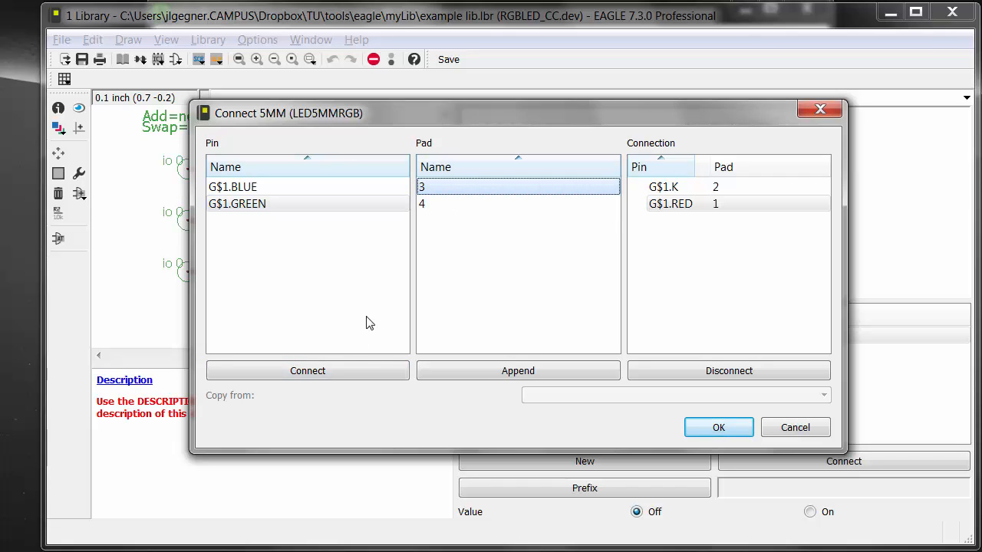
{"action": "left_click", "coordinate": [331, 371]}
{"action": "left_click", "coordinate": [331, 369]}
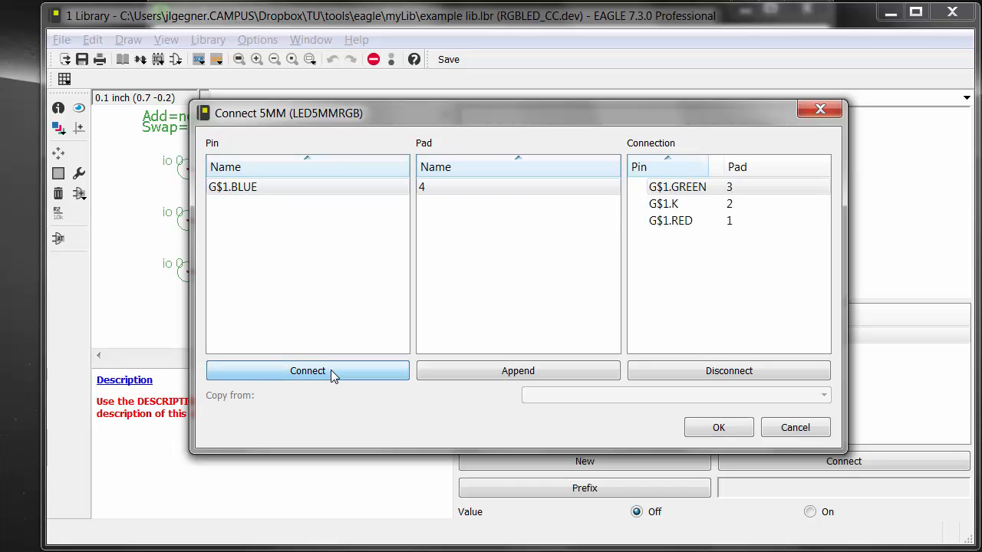
{"action": "left_click", "coordinate": [700, 432]}
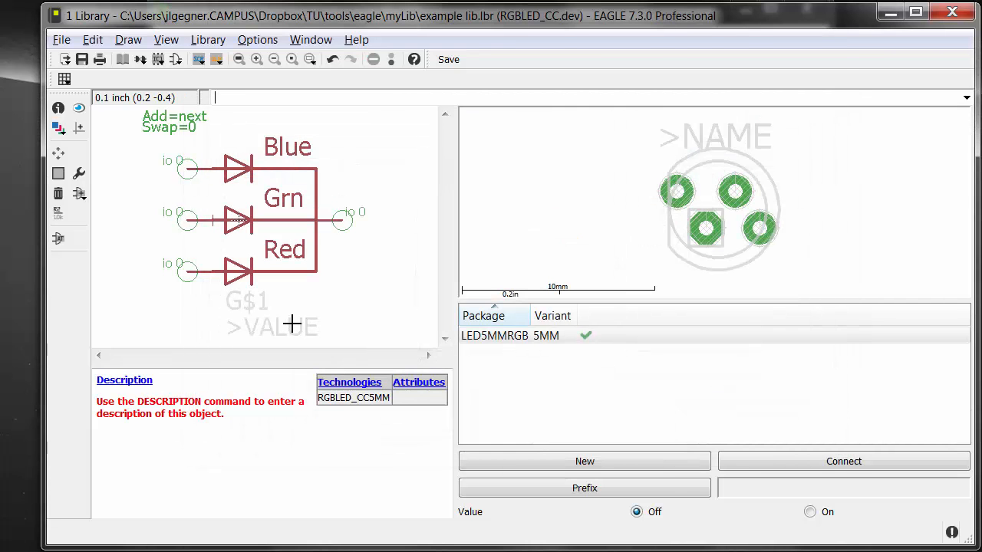
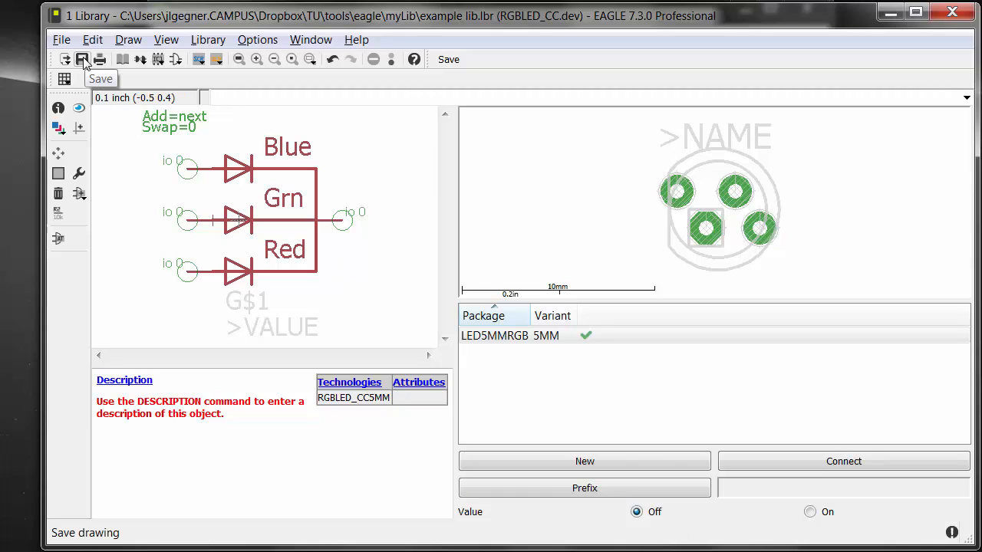
Save the library and close the library editor window
{"action": "left_click", "coordinate": [82, 59]}
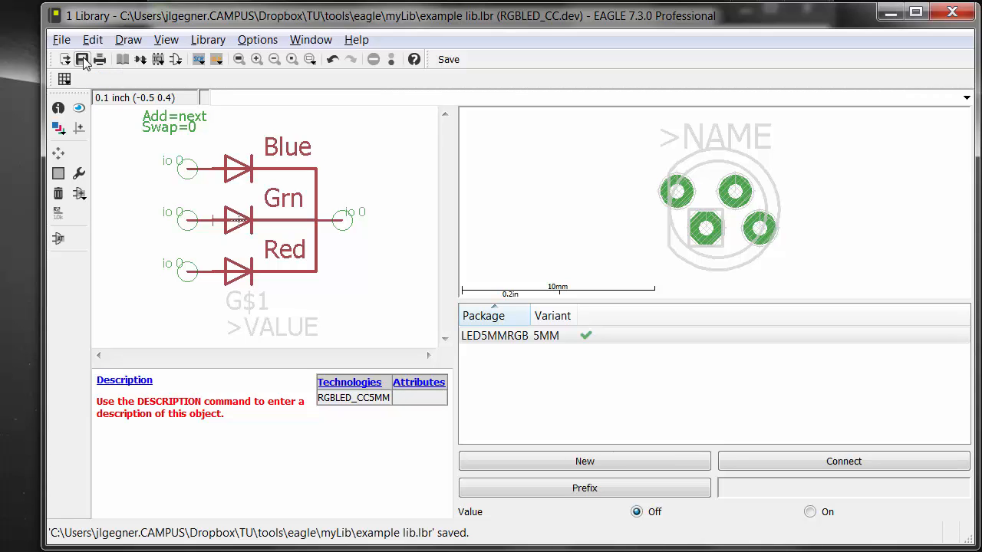
{"action": "left_click", "coordinate": [951, 13]}
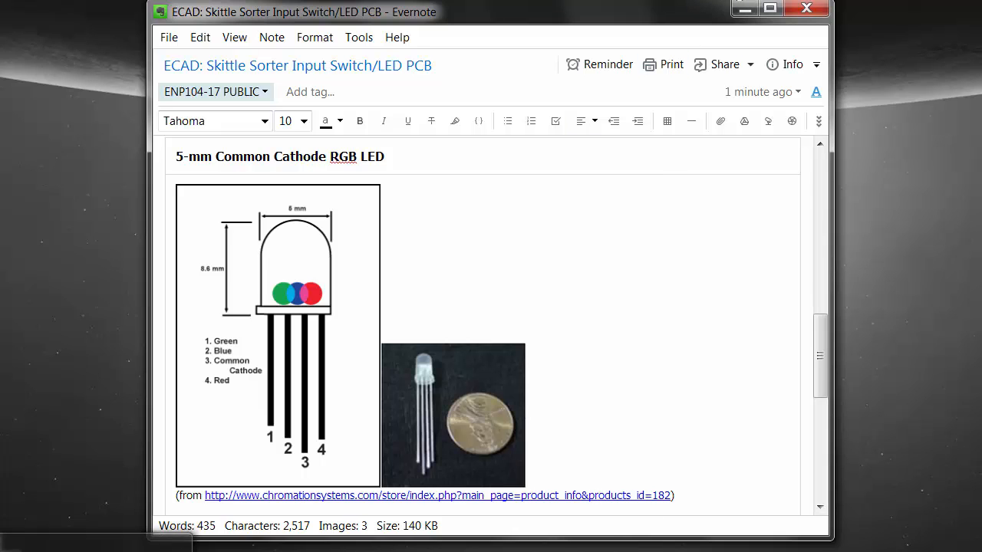
Switch to the EAGLE Control Panel, collapse the myLib library folder and expand Projects to show the skittle-sorter-ui files
{"action": "left_click", "coordinate": [269, 540]}
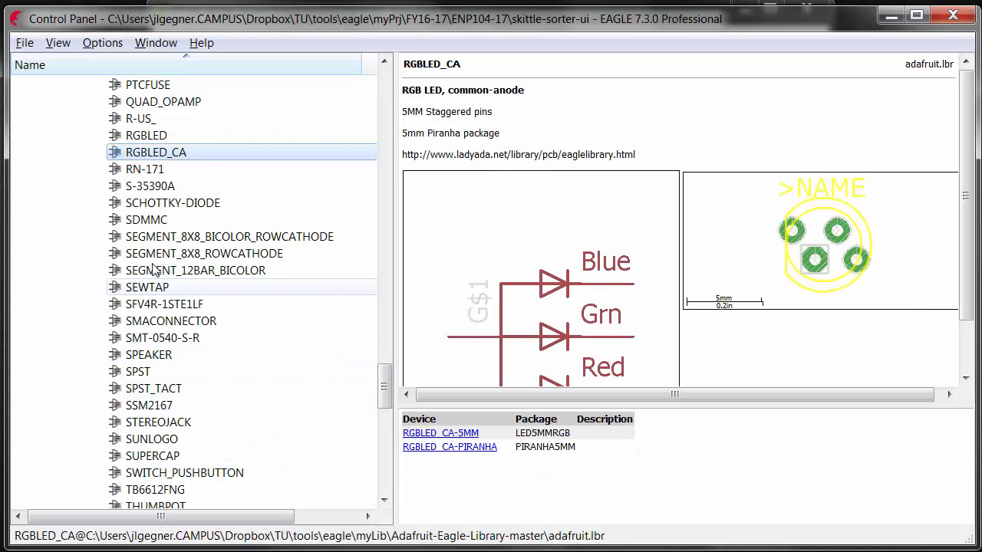
{"action": "scroll", "coordinate": [152, 266], "scroll_direction": "up", "scroll_amount": 1}
{"action": "key", "text": "Left"}
{"action": "key", "text": "Left"}
{"action": "key", "text": "Left"}
{"action": "key", "text": "Left"}
{"action": "key", "text": "Left"}
{"action": "key", "text": "Left"}
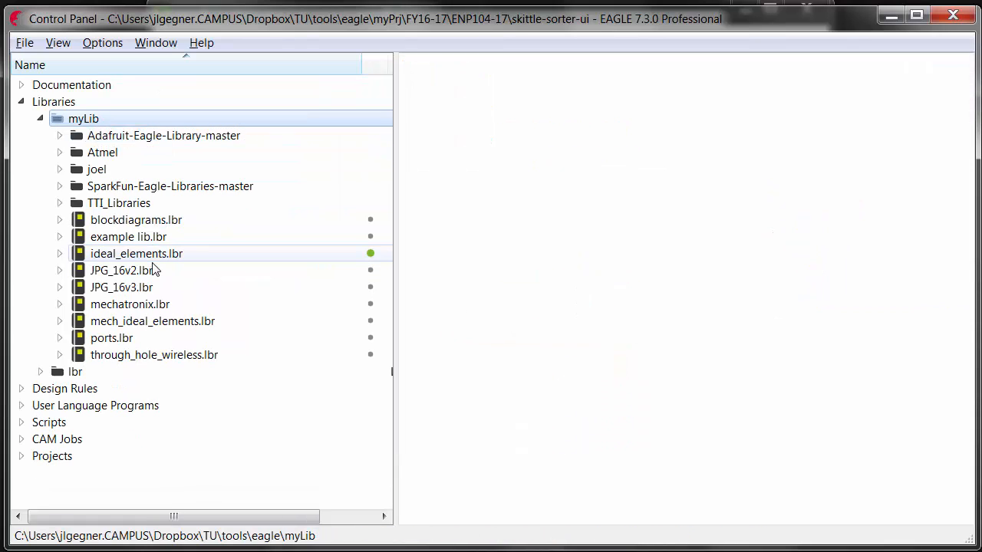
{"action": "key", "text": "Down"}
{"action": "key", "text": "Down"}
{"action": "key", "text": "Down"}
{"action": "key", "text": "Down"}
{"action": "key", "text": "Down"}
{"action": "key", "text": "Down"}
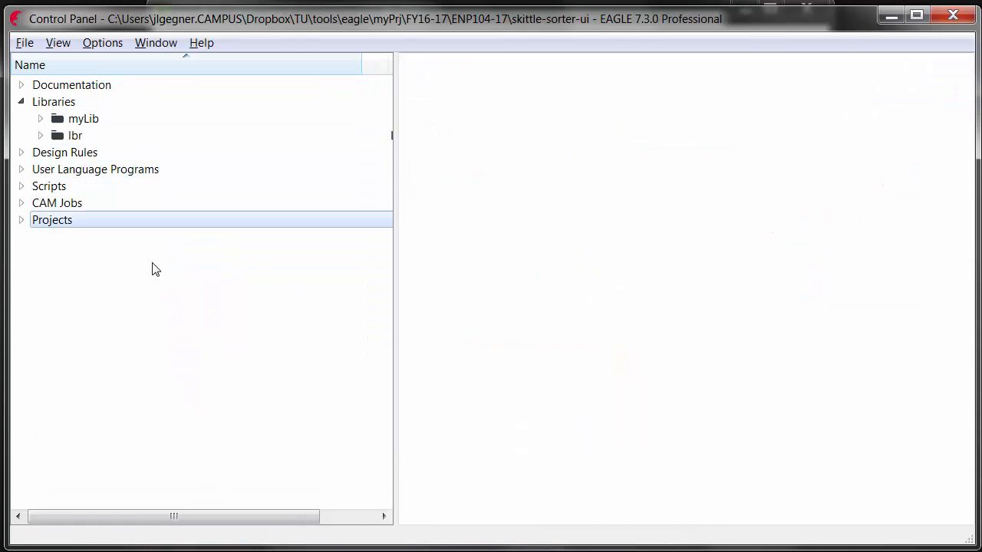
{"action": "key", "text": "Right"}
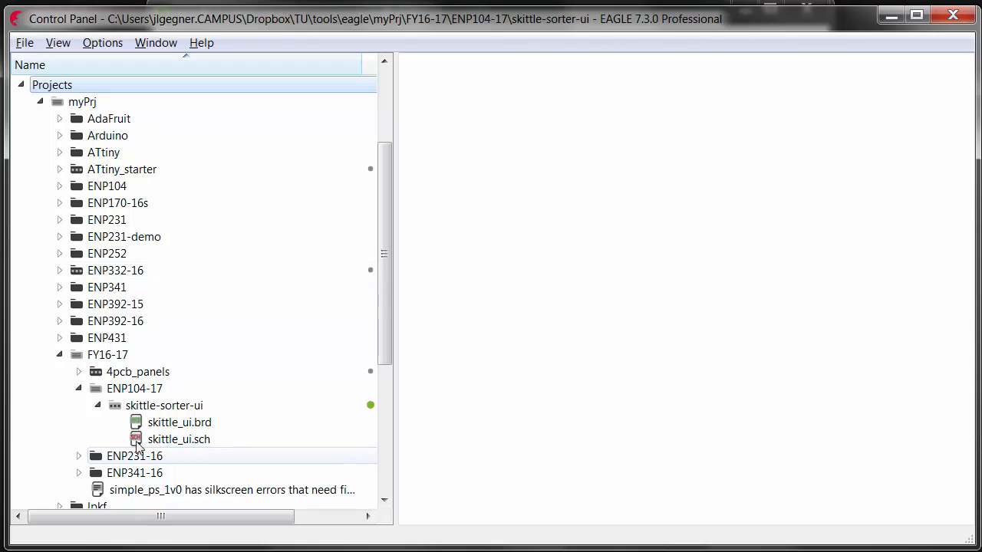
Open skittle_ui.sch from the skittle-sorter-ui project and enlarge its schematic window to fill the screen
{"action": "right_click", "coordinate": [130, 391]}
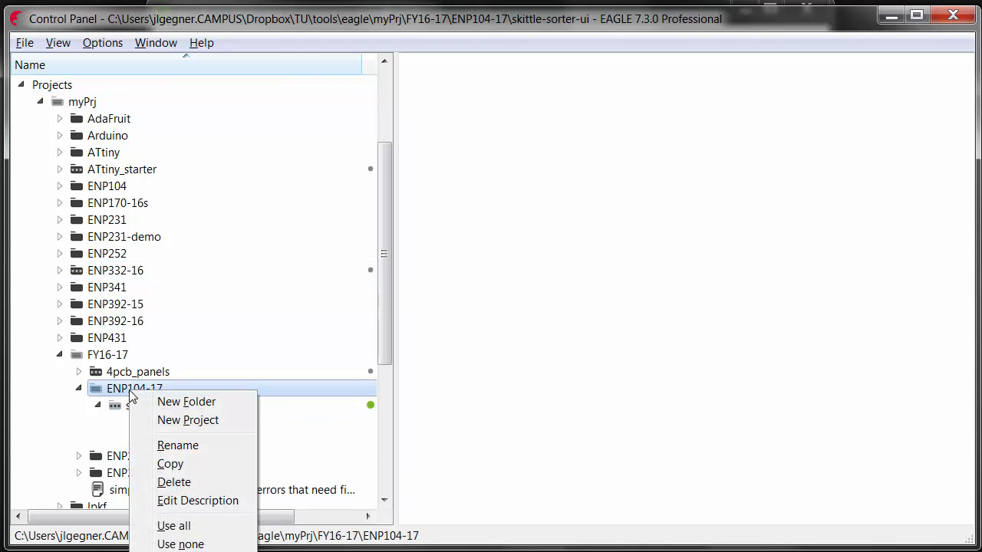
{"action": "left_click", "coordinate": [108, 398]}
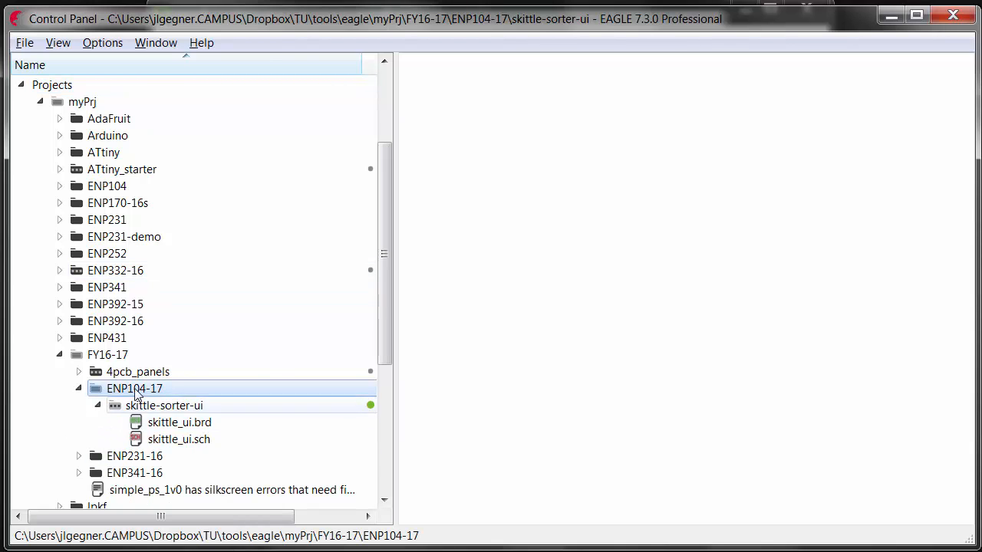
{"action": "double_click", "coordinate": [171, 440]}
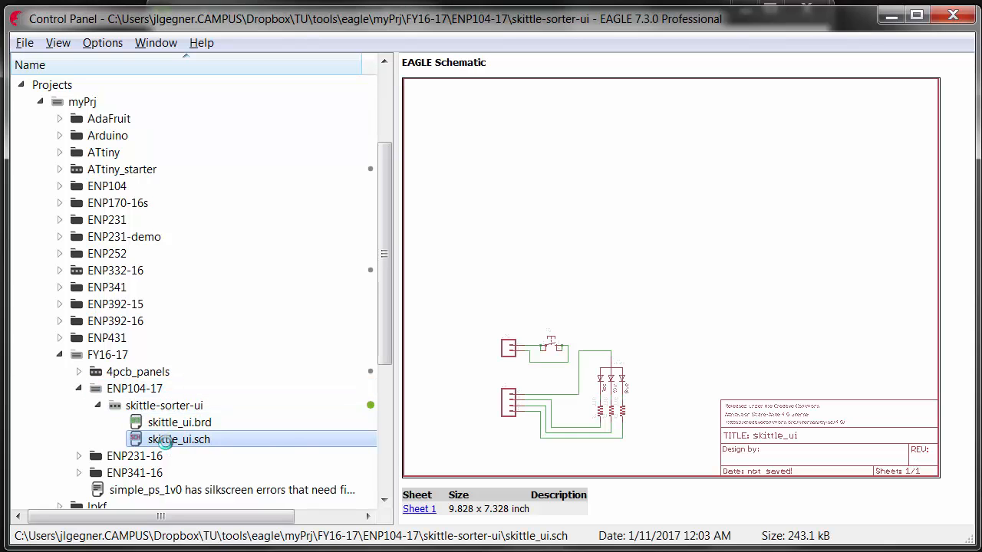
{"action": "left_click_drag", "start_coordinate": [499, 131], "coordinate": [186, 17]}
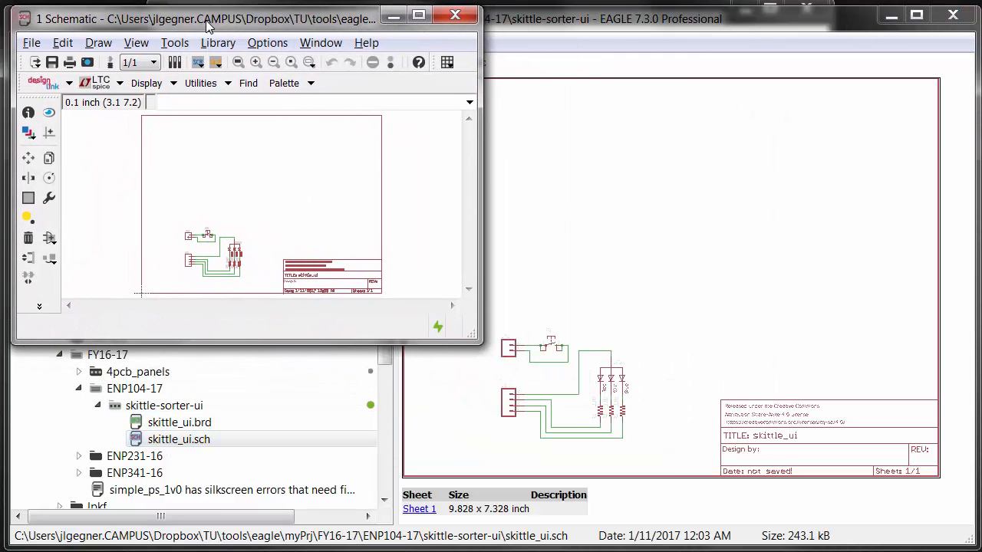
{"action": "mouse_move", "coordinate": [465, 333]}
{"action": "left_mouse_down"}
{"action": "mouse_move", "coordinate": [845, 484]}
{"action": "mouse_move", "coordinate": [963, 545]}
{"action": "left_mouse_up"}
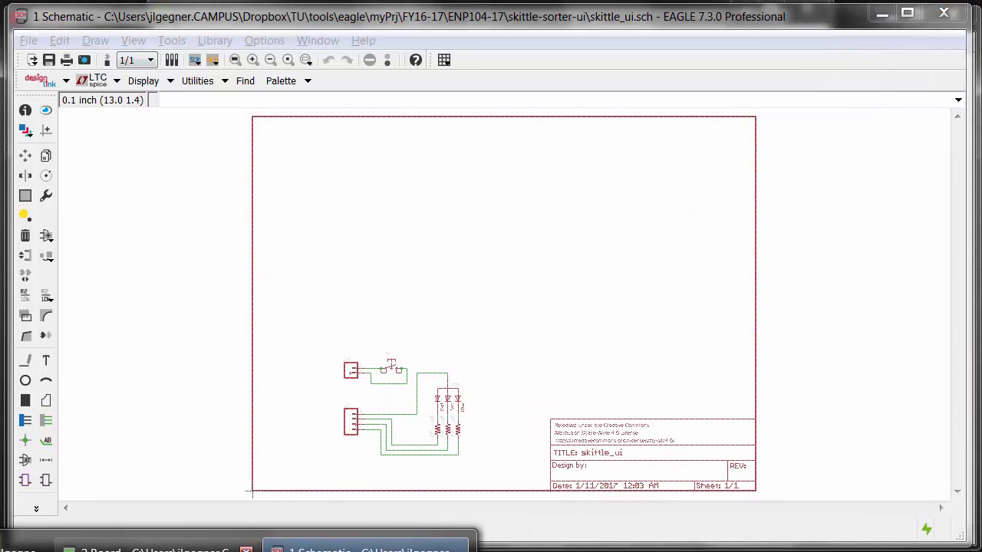
Return to the Control Panel, expand the myLib folder, mark example lib.lbr as in use, and minimize the Control Panel
{"action": "left_click", "coordinate": [348, 542]}
{"action": "scroll", "coordinate": [241, 300], "scroll_direction": "up", "scroll_amount": 4}
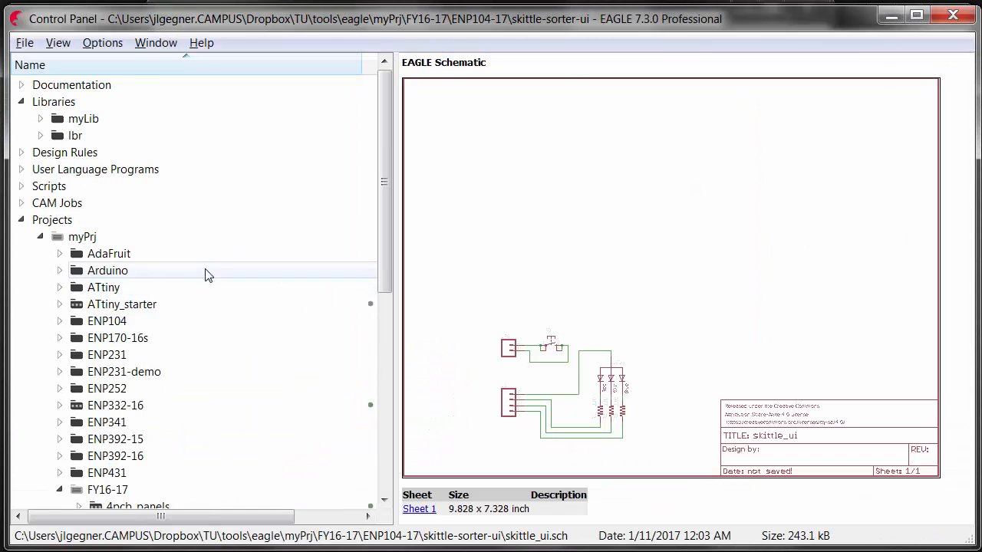
{"action": "left_click", "coordinate": [40, 120]}
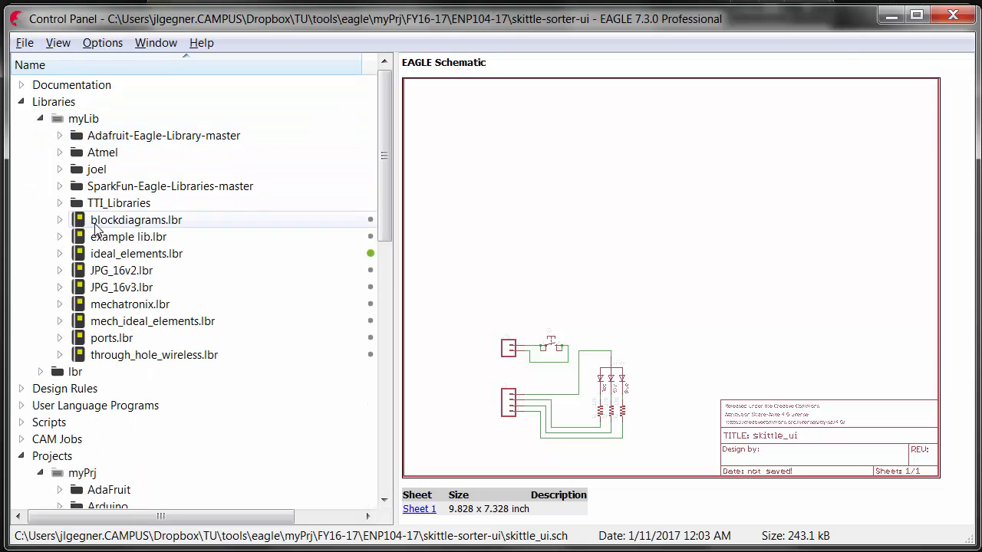
{"action": "left_click", "coordinate": [153, 237]}
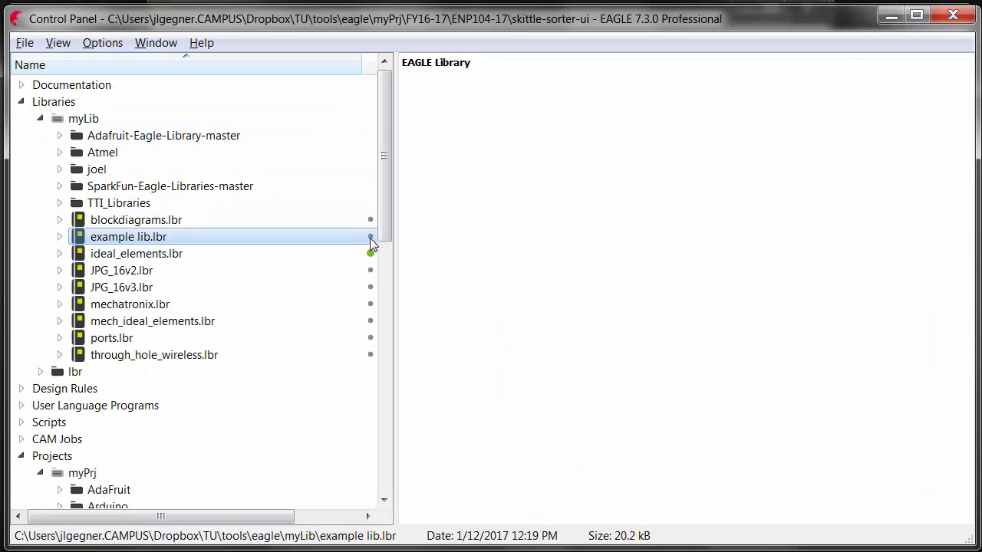
{"action": "left_click", "coordinate": [370, 238]}
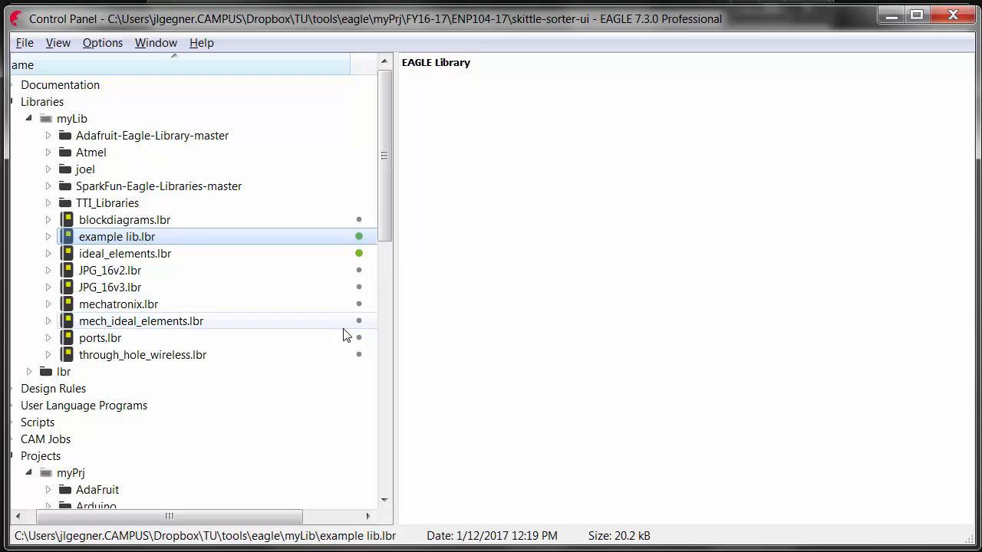
{"action": "left_click", "coordinate": [891, 16]}
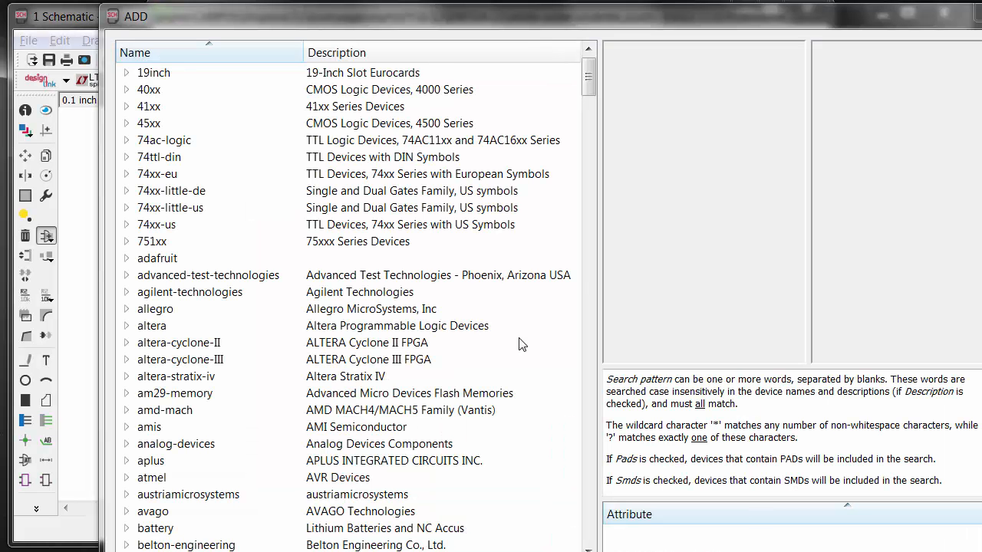
Fit the ADD dialog on the screen and search the available parts for *RGBLED_CC*
{"action": "left_click_drag", "start_coordinate": [153, 16], "coordinate": [163, 34]}
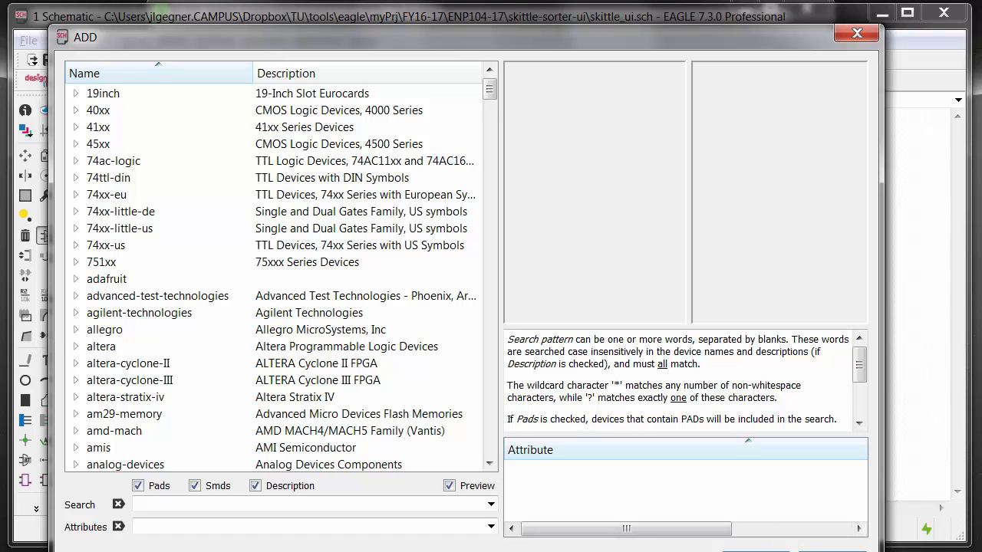
{"action": "left_click_drag", "start_coordinate": [296, 50], "coordinate": [298, 20]}
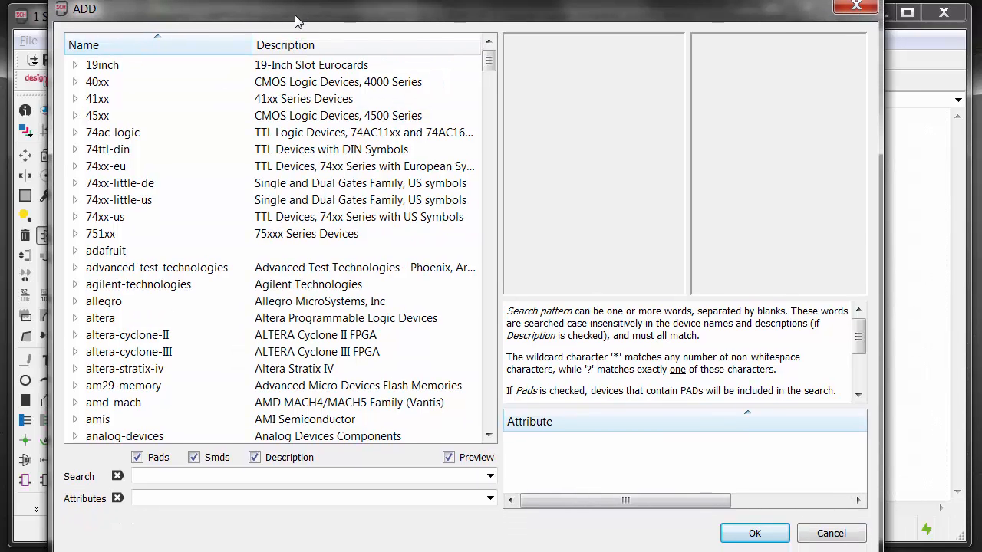
{"action": "left_click_drag", "start_coordinate": [256, 549], "coordinate": [254, 516]}
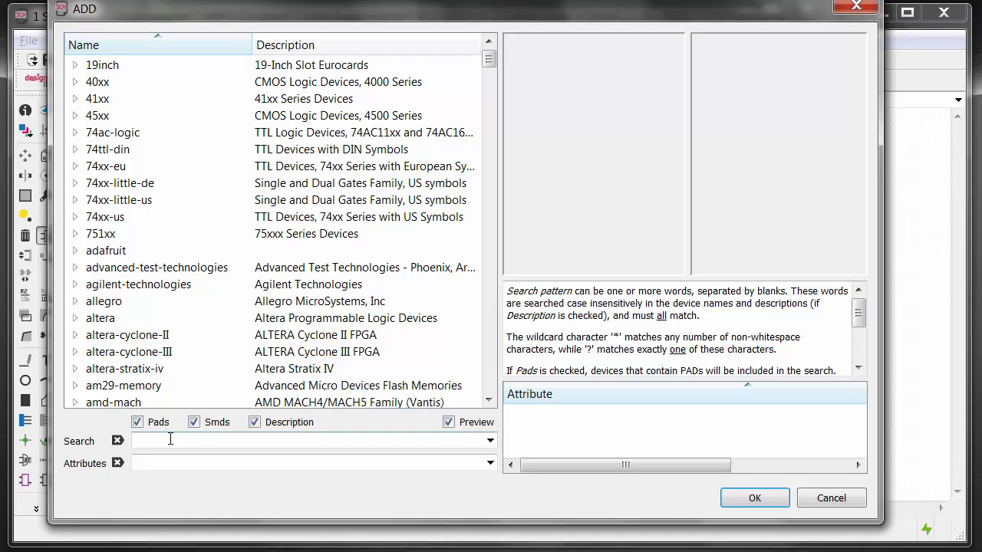
{"action": "type", "text": "RGBLED_CC"}
{"action": "key", "text": "Return"}
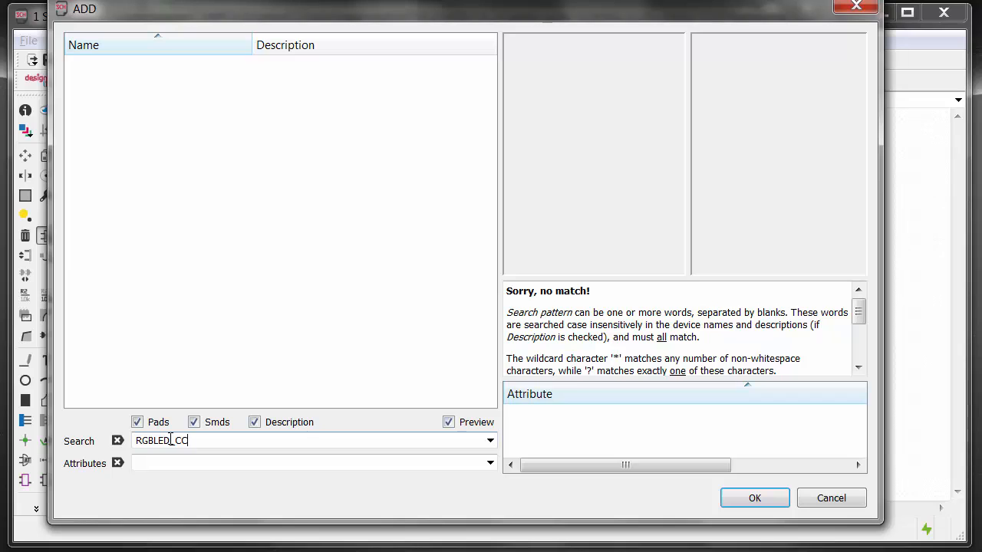
{"action": "type", "text": "*"}
{"action": "key", "text": "Return"}
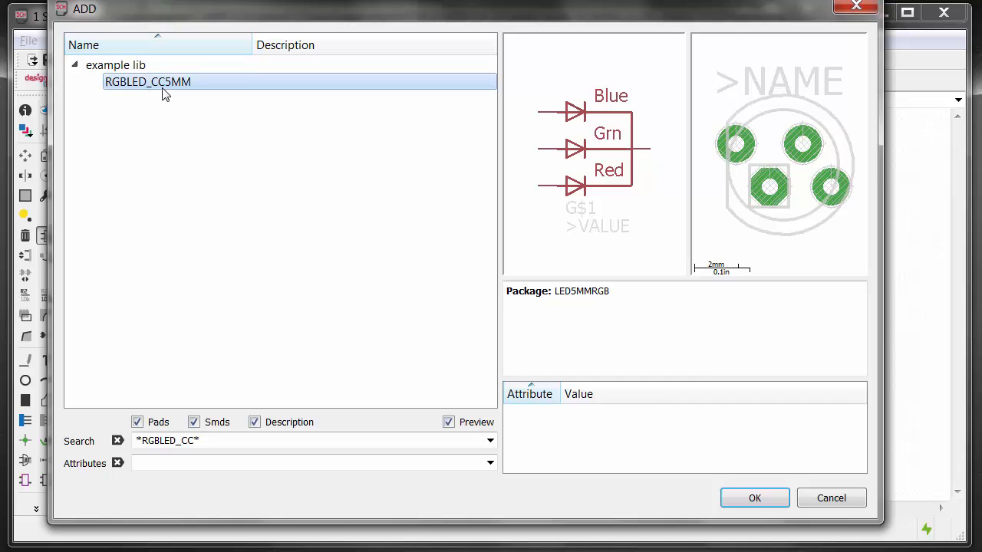
Add RGBLED_CC5MM from example lib, rotate it so its diodes point down, and place one beside LED1 and its resistors
{"action": "left_click", "coordinate": [755, 498]}
{"action": "scroll", "coordinate": [499, 320], "scroll_direction": "up", "scroll_amount": 3}
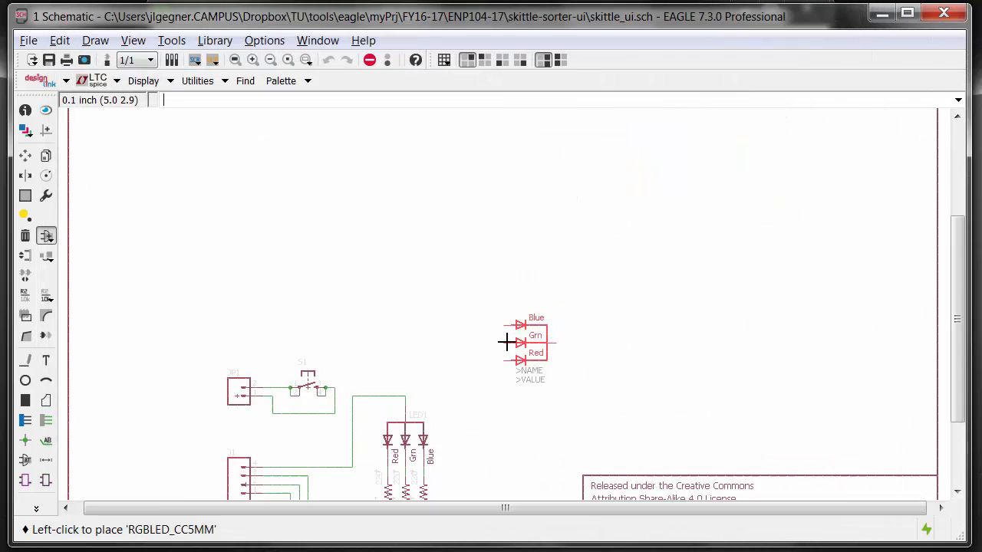
{"action": "scroll", "coordinate": [502, 360], "scroll_direction": "up", "scroll_amount": 2}
{"action": "middle_click_drag", "start_coordinate": [499, 379], "coordinate": [504, 215]}
{"action": "right_click", "coordinate": [500, 311]}
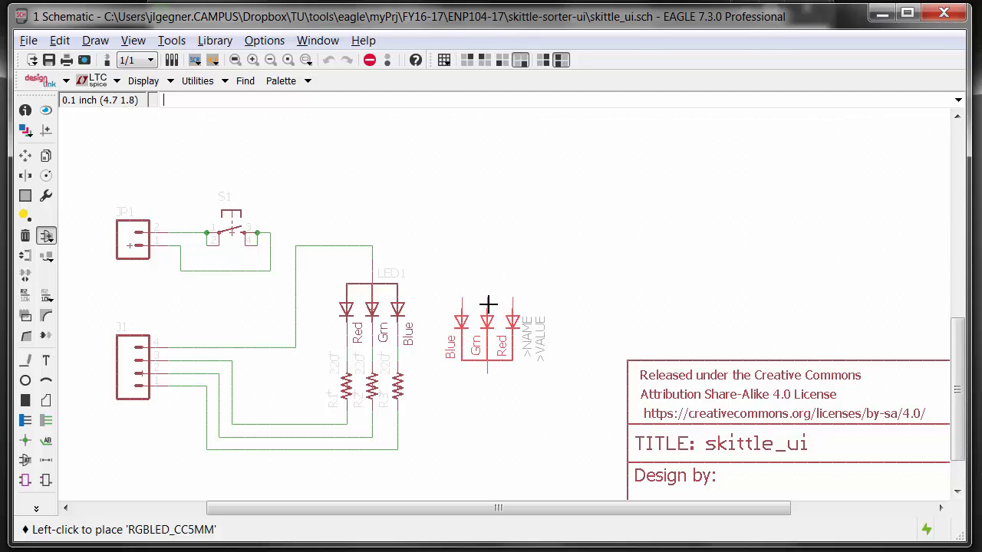
{"action": "left_click", "coordinate": [487, 366]}
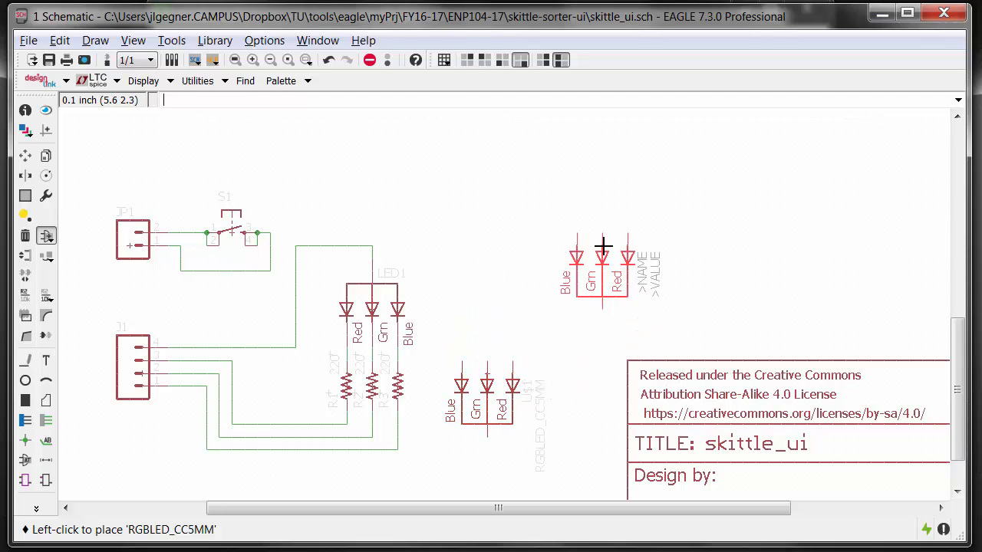
{"action": "key", "text": "Escape"}
{"action": "key", "text": "Escape"}
Switch to the Control Panel, open example lib.lbr, and open its RGBLED_CC device in an enlarged library editor window
{"action": "scroll", "coordinate": [534, 396], "scroll_direction": "up", "scroll_amount": 4}
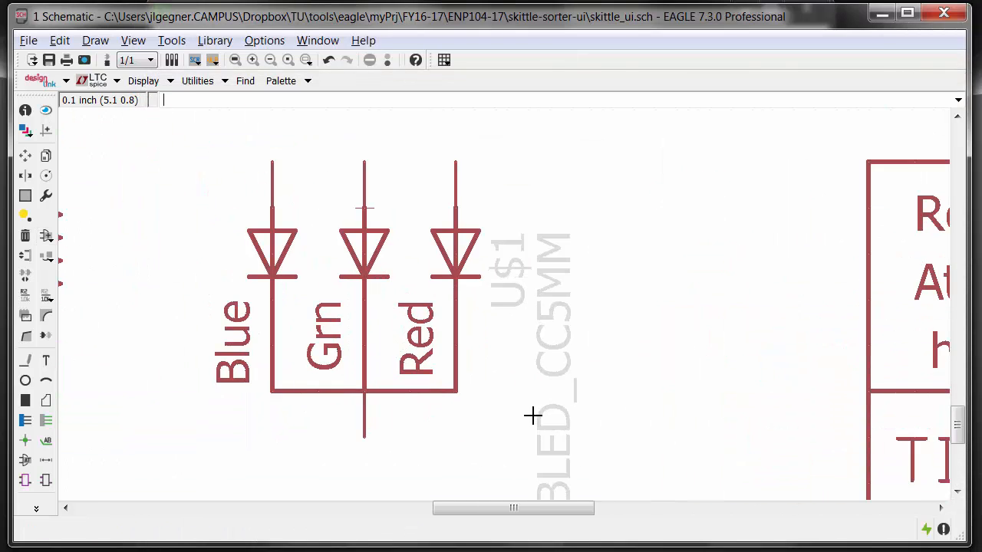
{"action": "scroll", "coordinate": [532, 415], "scroll_direction": "down", "scroll_amount": 3}
{"action": "scroll", "coordinate": [526, 271], "scroll_direction": "up", "scroll_amount": 1}
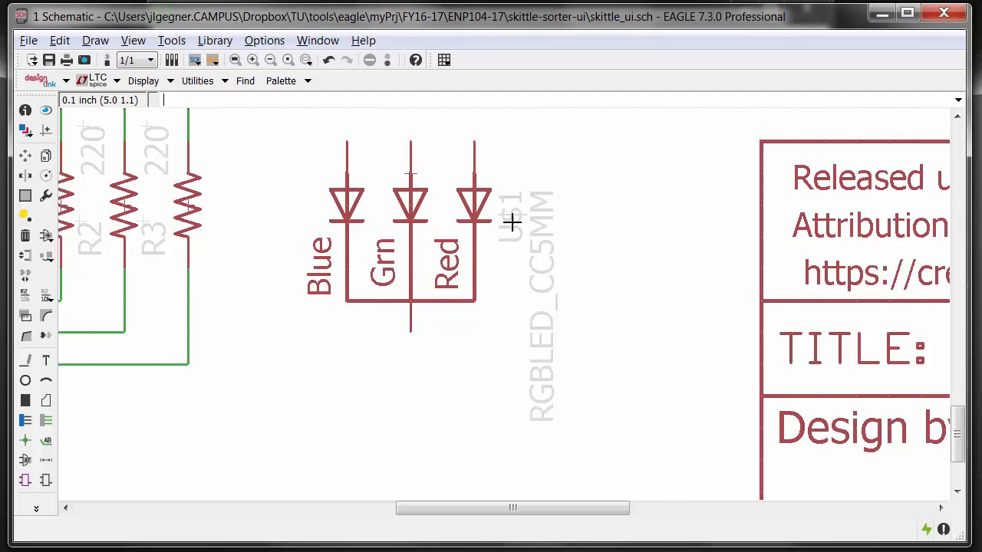
{"action": "scroll", "coordinate": [447, 265], "scroll_direction": "down", "scroll_amount": 3}
{"action": "middle_click_drag", "start_coordinate": [446, 212], "coordinate": [493, 266]}
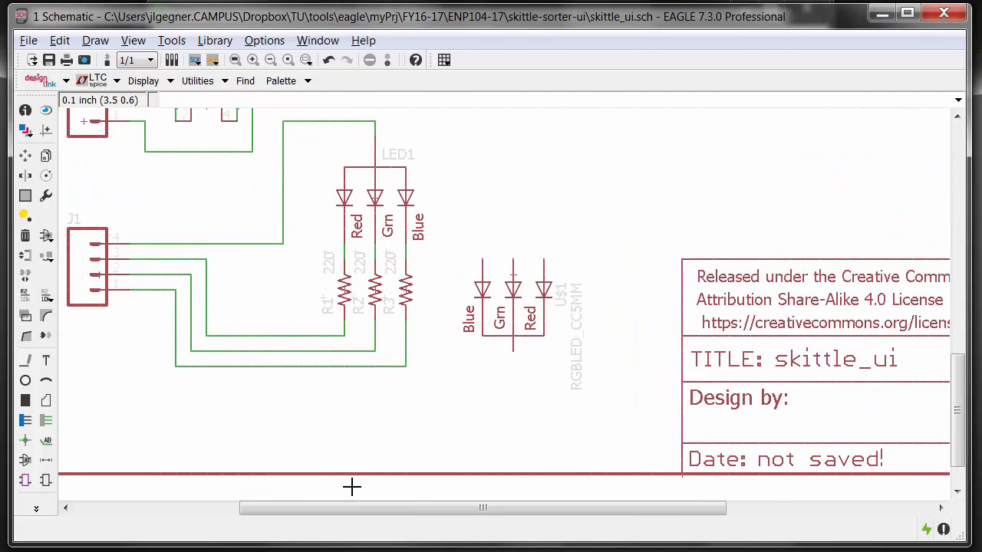
{"action": "left_click", "coordinate": [335, 551]}
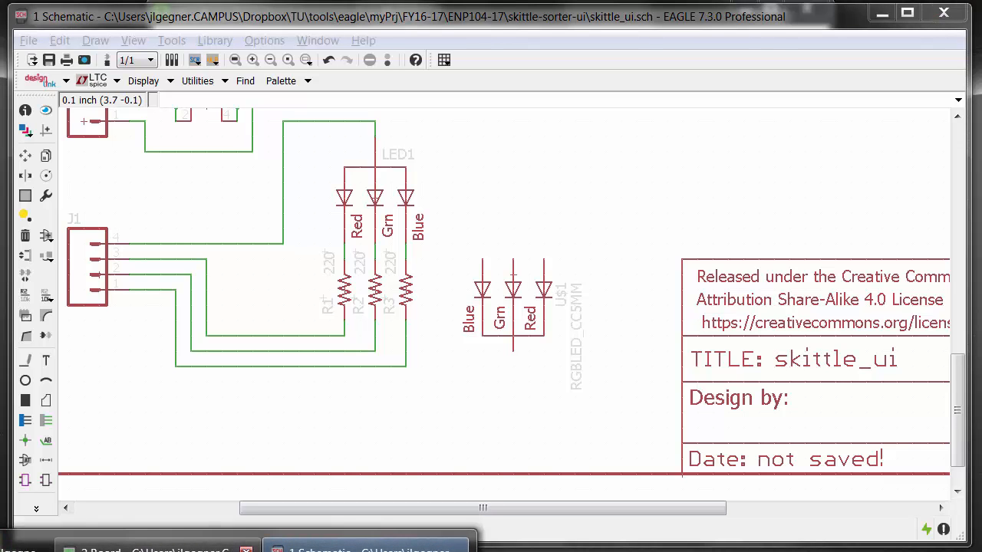
{"action": "left_click", "coordinate": [23, 551]}
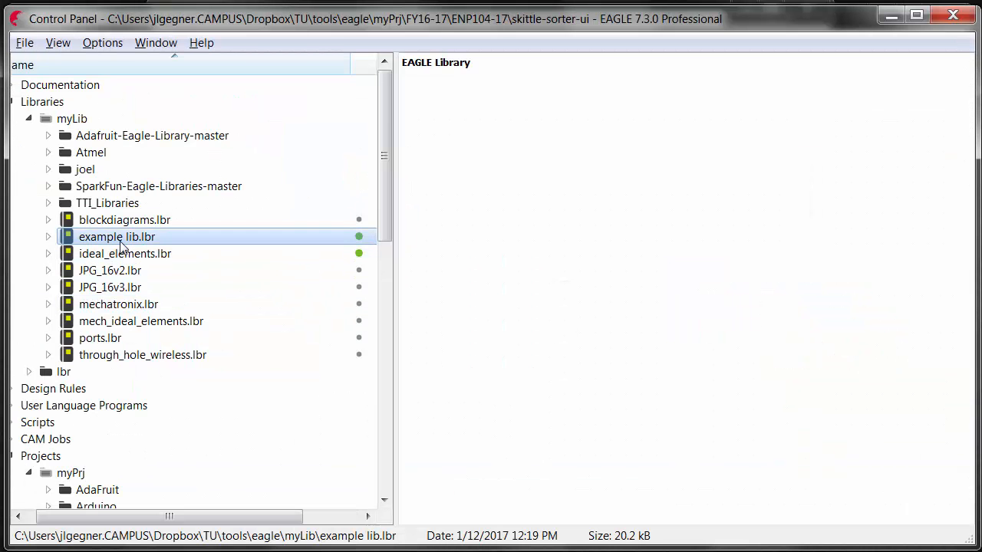
{"action": "double_click", "coordinate": [124, 238]}
{"action": "left_click_drag", "start_coordinate": [453, 127], "coordinate": [243, 38]}
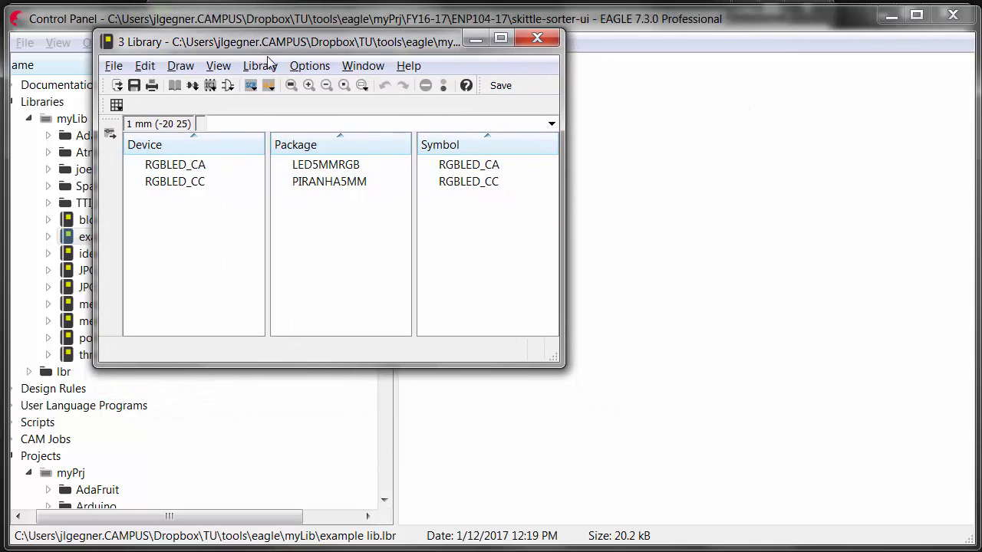
{"action": "double_click", "coordinate": [176, 184]}
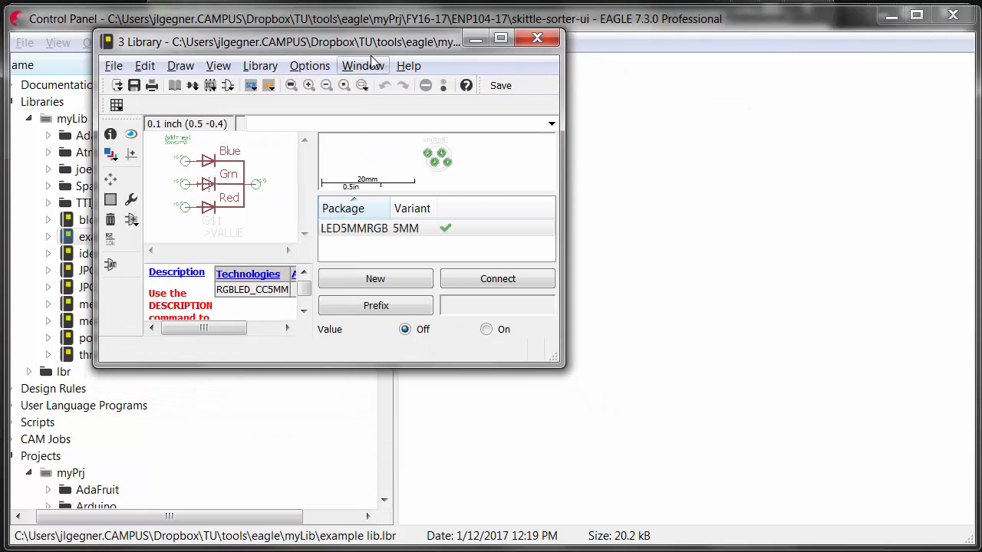
{"action": "left_click_drag", "start_coordinate": [363, 45], "coordinate": [276, 19]}
{"action": "left_click_drag", "start_coordinate": [464, 330], "coordinate": [967, 534]}
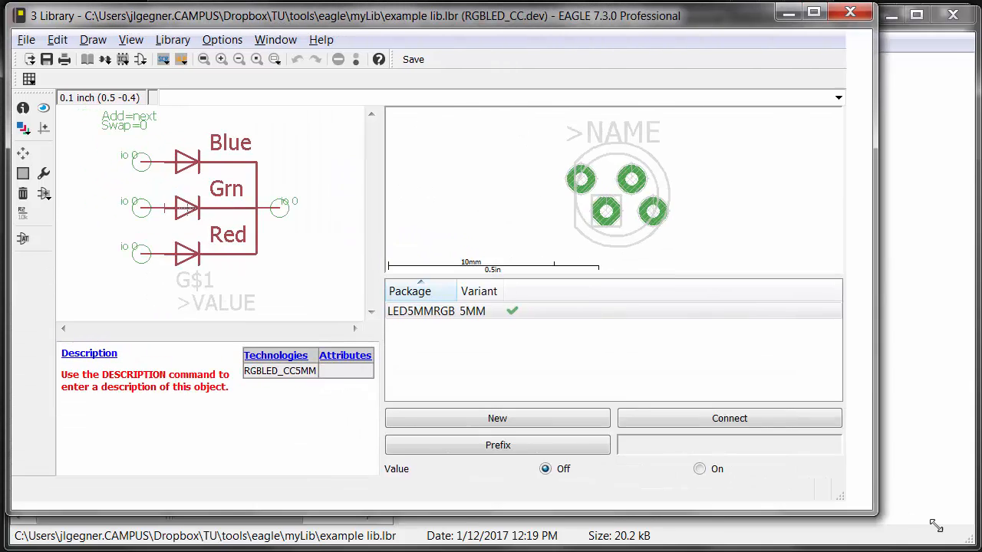
Set the RGBLED_CC device's prefix to LED and save the library
{"action": "left_click", "coordinate": [537, 483]}
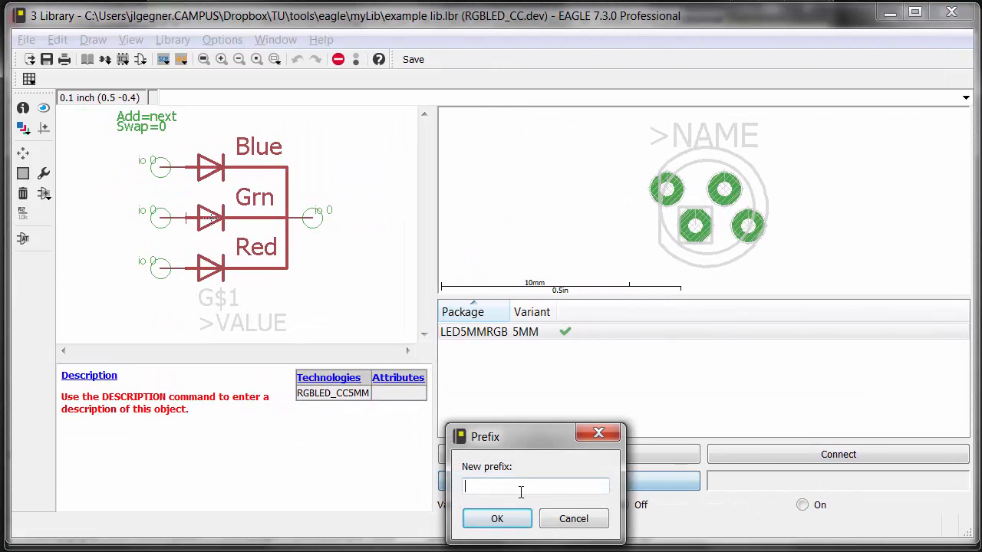
{"action": "left_click_drag", "start_coordinate": [508, 435], "coordinate": [455, 290]}
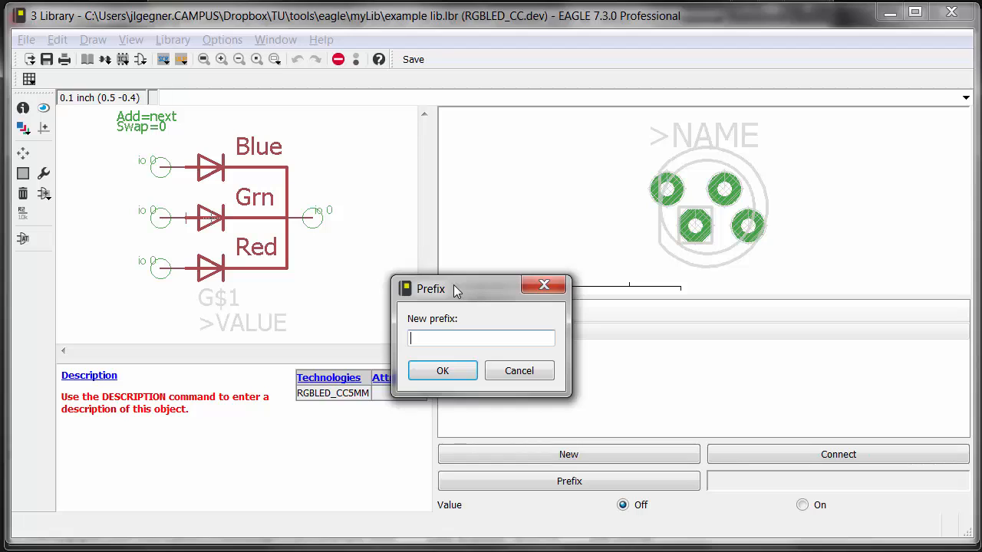
{"action": "type", "text": "LED"}
{"action": "left_click", "coordinate": [442, 371]}
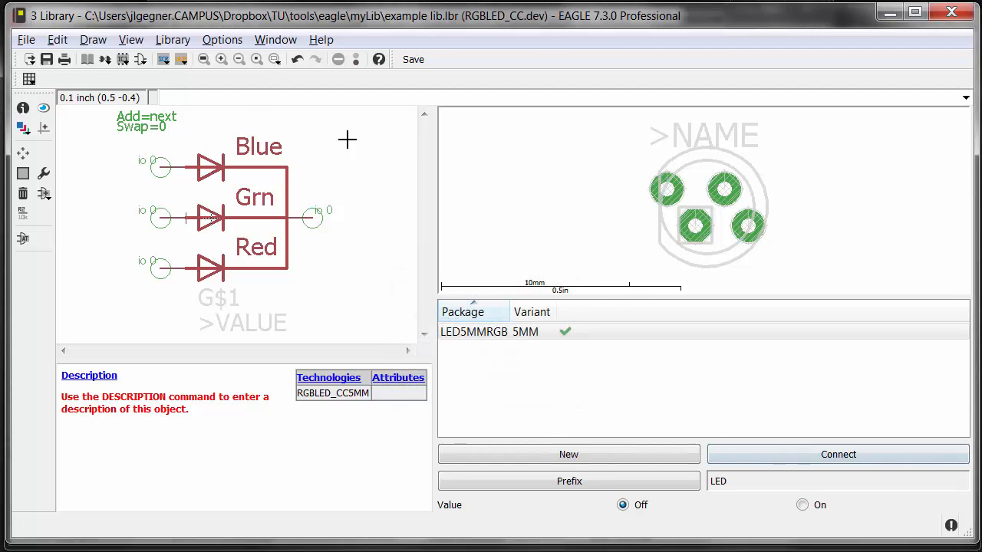
{"action": "left_click", "coordinate": [46, 59]}
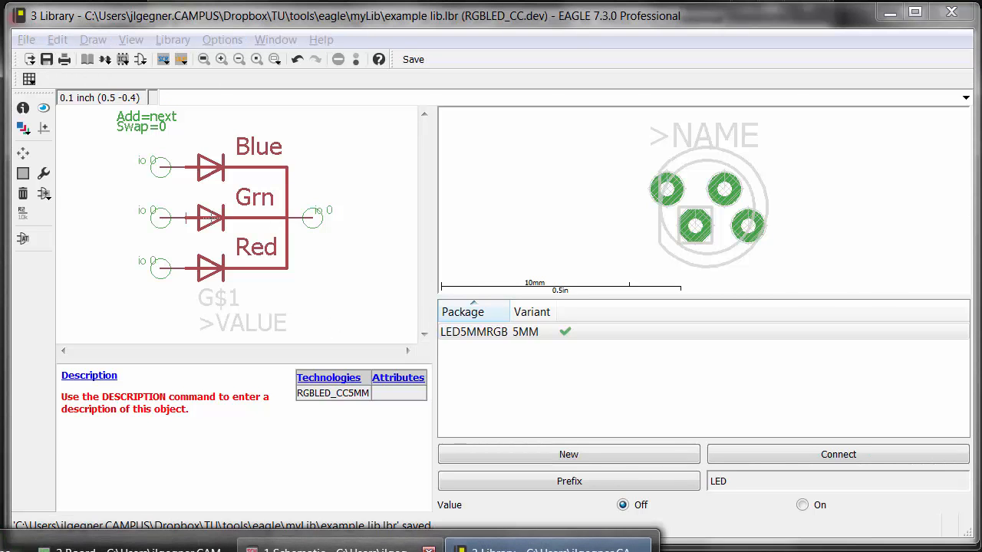
Switch back to the skittle_ui schematic and update its parts from the changed library
{"action": "left_click", "coordinate": [337, 549]}
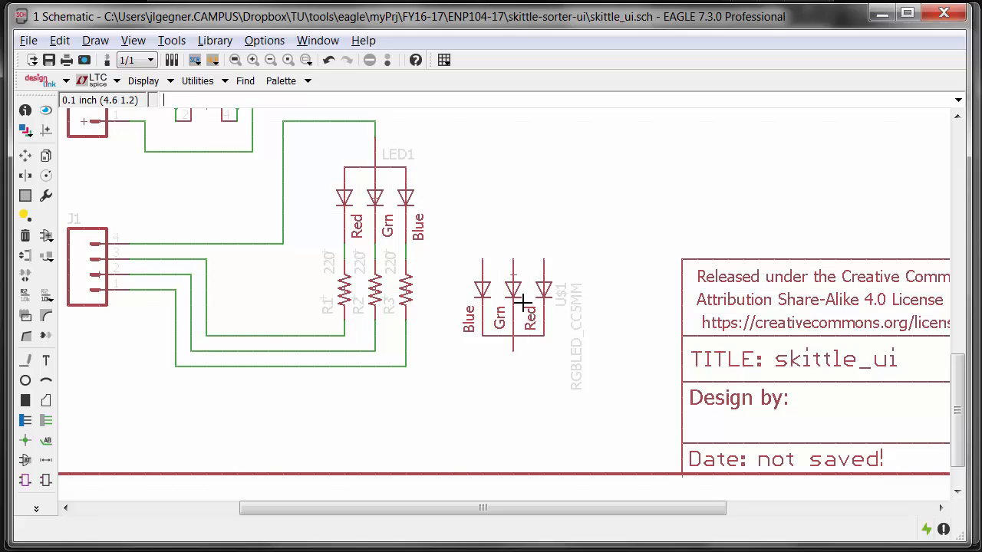
{"action": "left_click", "coordinate": [214, 41]}
{"action": "left_click", "coordinate": [246, 125]}
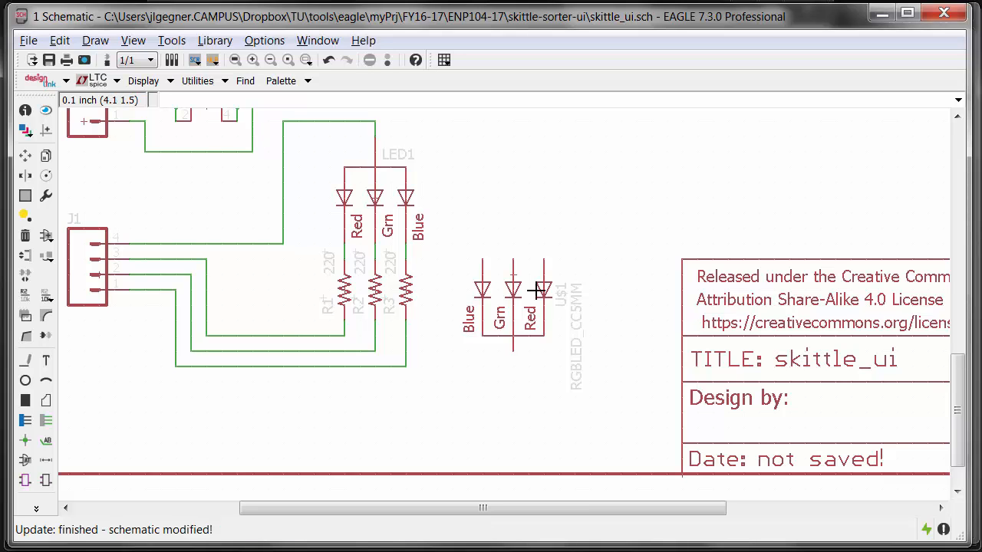
Add a second RGBLED_CC5MM from example lib and place it above the U$1 RGB LED, upper right of LED1
{"action": "scroll", "coordinate": [564, 343], "scroll_direction": "down", "scroll_amount": 3}
{"action": "scroll", "coordinate": [564, 343], "scroll_direction": "up", "scroll_amount": 4}
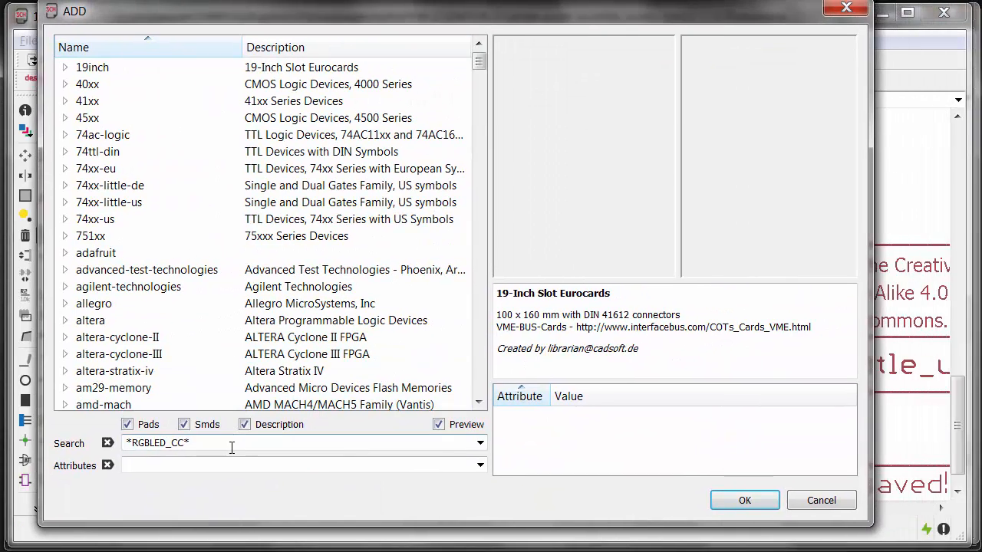
{"action": "key", "text": "Return"}
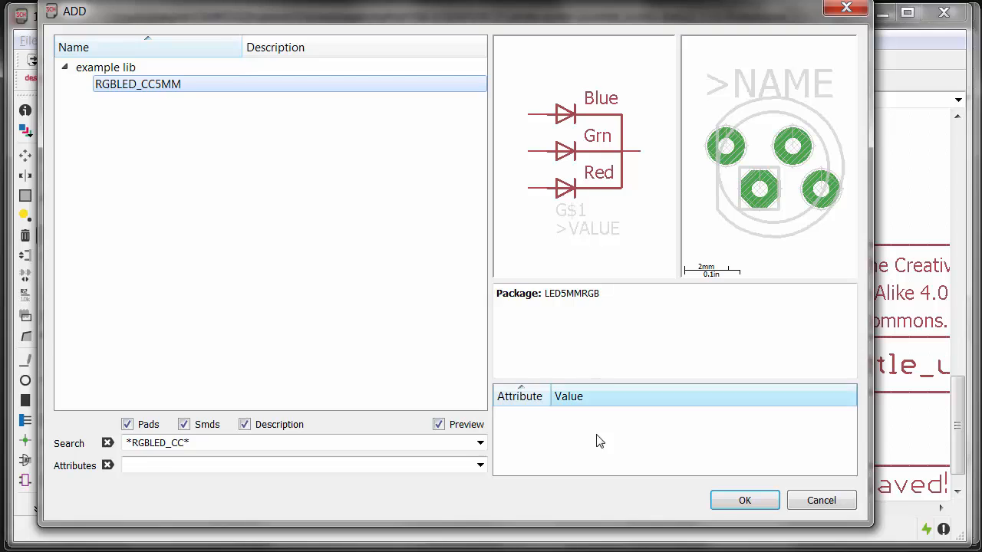
{"action": "left_click", "coordinate": [741, 500]}
{"action": "scroll", "coordinate": [570, 212], "scroll_direction": "down", "scroll_amount": 2}
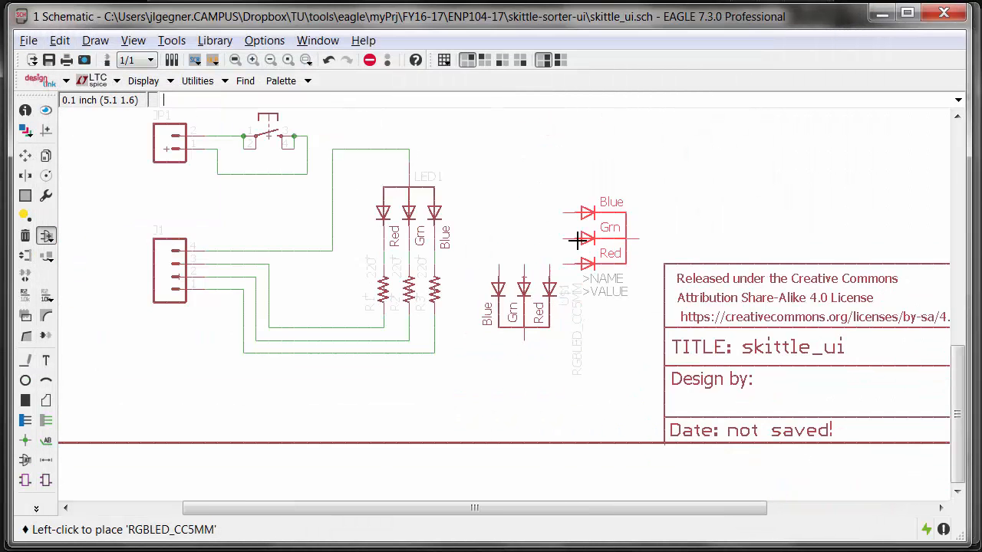
{"action": "scroll", "coordinate": [549, 281], "scroll_direction": "up", "scroll_amount": 1}
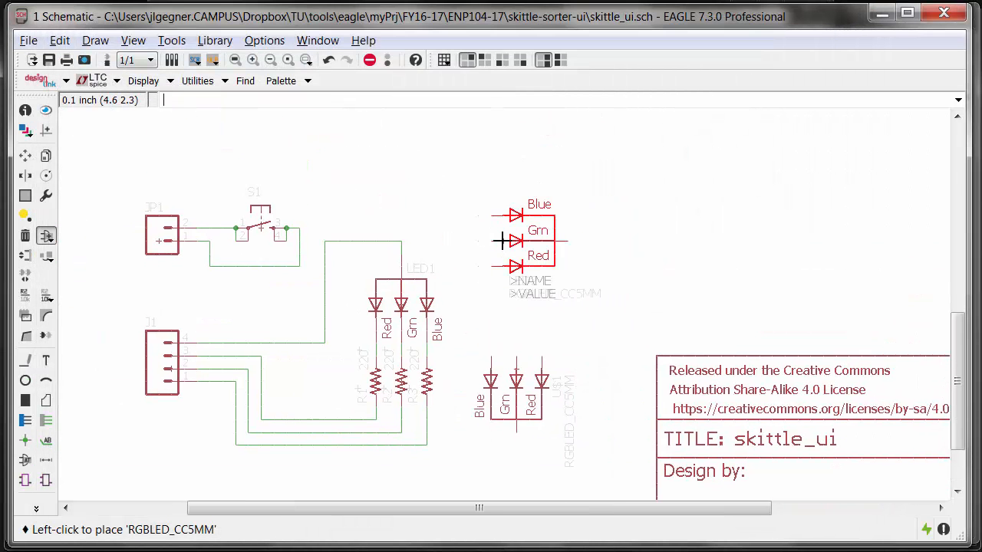
{"action": "key", "text": "Escape"}
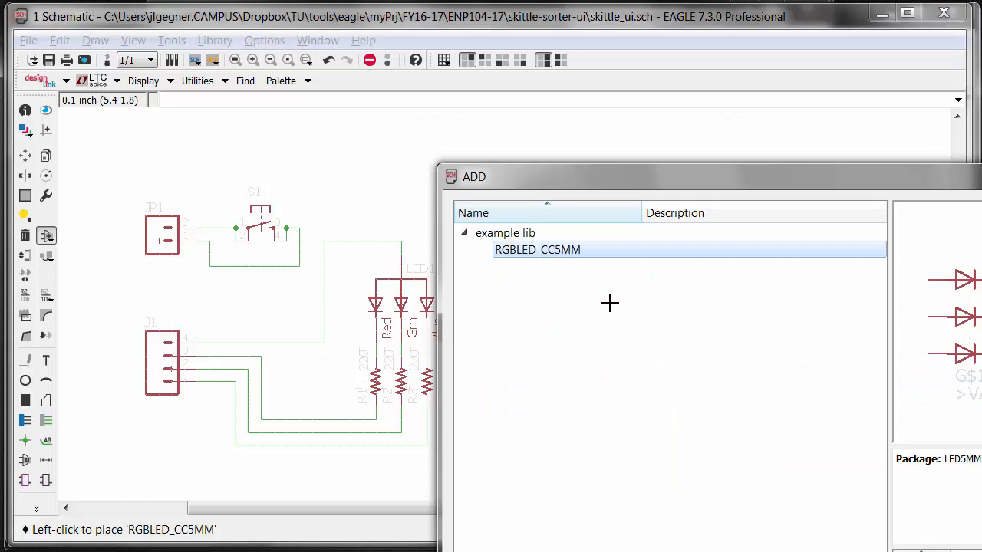
{"action": "key", "text": "Escape"}
Check the name label of the newly placed RGB LED and delete the old U$1 RGB LED below it
{"action": "scroll", "coordinate": [541, 313], "scroll_direction": "up", "scroll_amount": 5}
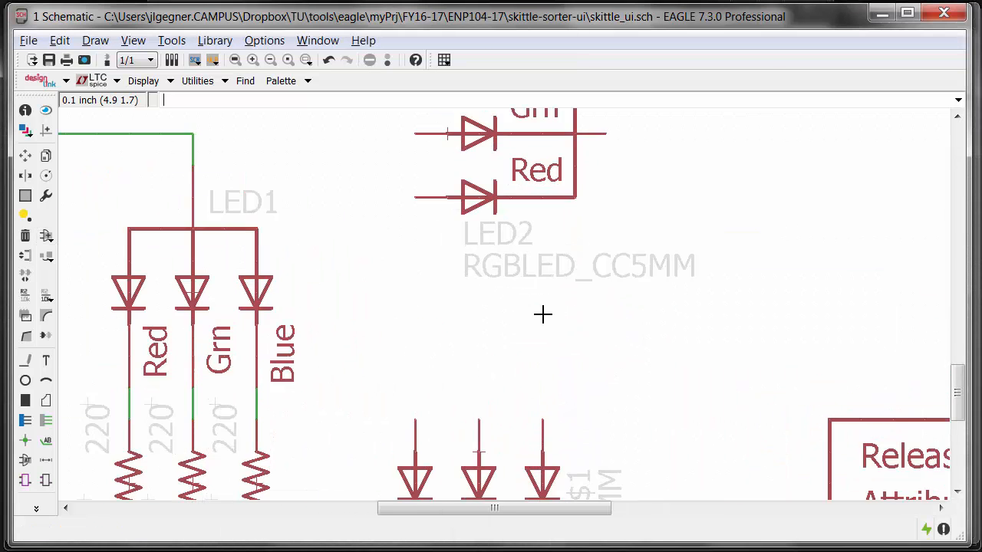
{"action": "middle_click_drag", "start_coordinate": [527, 253], "coordinate": [530, 322]}
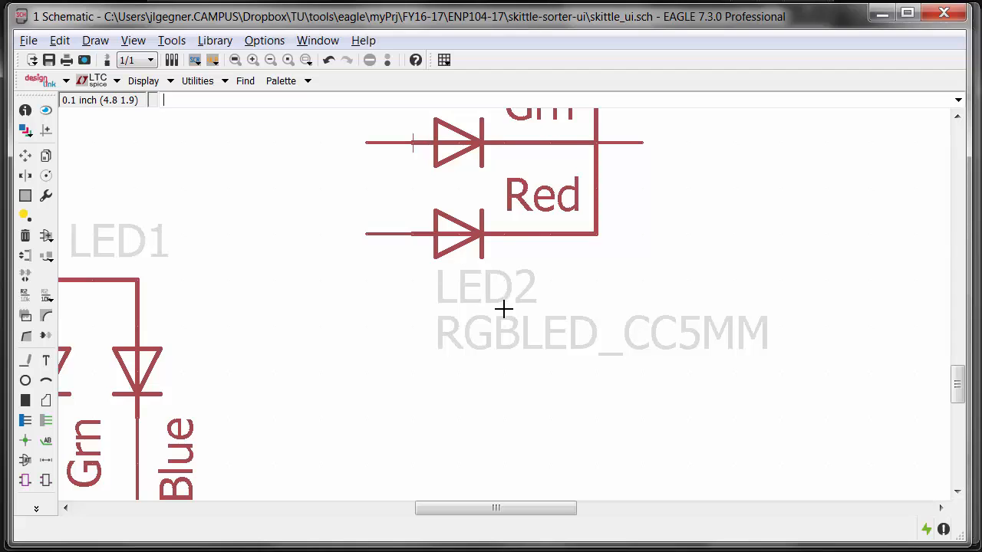
{"action": "scroll", "coordinate": [524, 354], "scroll_direction": "down", "scroll_amount": 2}
{"action": "scroll", "coordinate": [570, 378], "scroll_direction": "down", "scroll_amount": 5}
{"action": "middle_click_drag", "start_coordinate": [566, 491], "coordinate": [510, 368]}
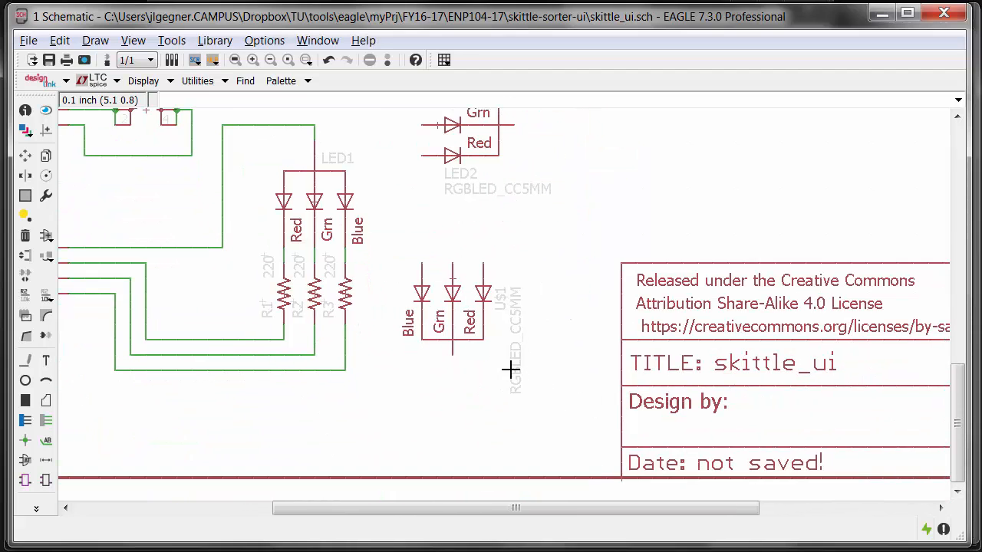
{"action": "scroll", "coordinate": [517, 335], "scroll_direction": "up", "scroll_amount": 1}
{"action": "scroll", "coordinate": [517, 333], "scroll_direction": "up", "scroll_amount": 3}
{"action": "scroll", "coordinate": [517, 332], "scroll_direction": "down", "scroll_amount": 2}
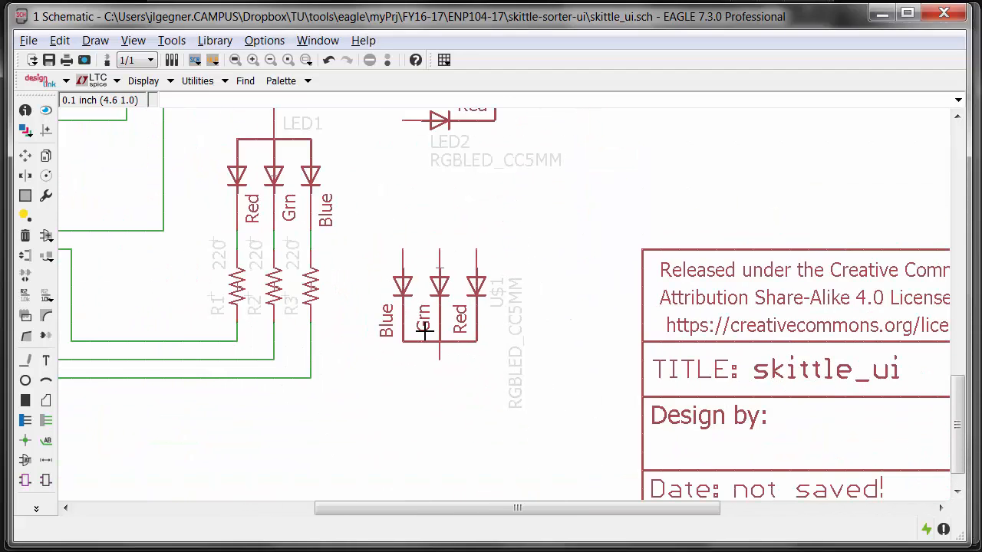
{"action": "key", "text": "Delete"}
{"action": "left_click", "coordinate": [441, 267]}
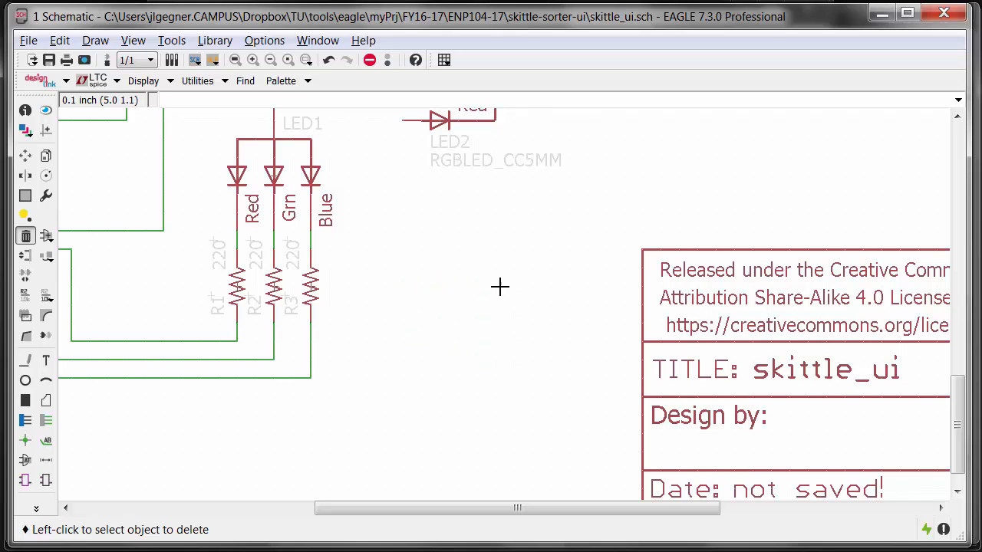
Move LED2 beside LED1 and rotate it so its diodes point down, with Red, Grn and Blue in the same order as LED1
{"action": "scroll", "coordinate": [499, 285], "scroll_direction": "down", "scroll_amount": 2}
{"action": "scroll", "coordinate": [495, 237], "scroll_direction": "up", "scroll_amount": 3}
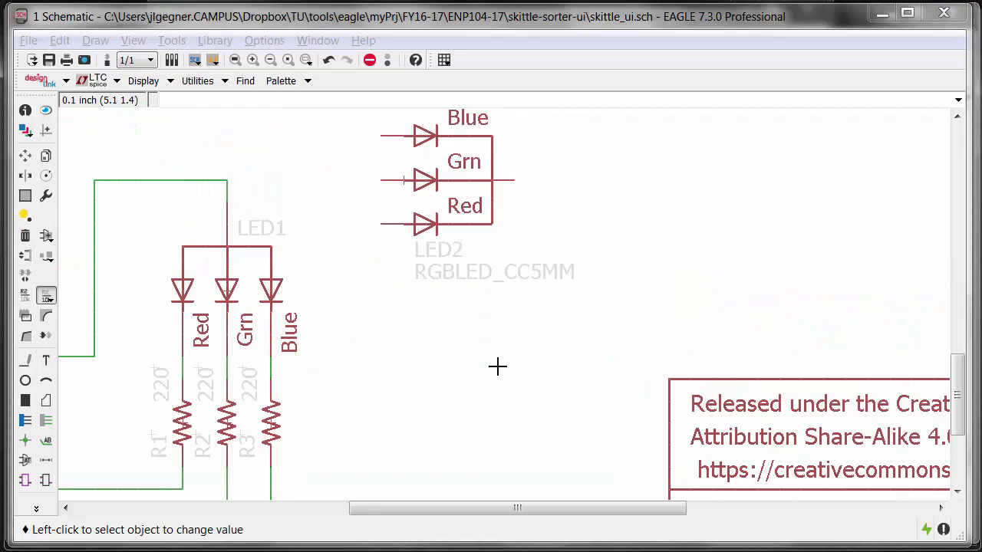
{"action": "scroll", "coordinate": [482, 274], "scroll_direction": "down", "scroll_amount": 2}
{"action": "scroll", "coordinate": [473, 245], "scroll_direction": "down", "scroll_amount": 1}
{"action": "middle_click_drag", "start_coordinate": [472, 253], "coordinate": [498, 275]}
{"action": "scroll", "coordinate": [483, 369], "scroll_direction": "up", "scroll_amount": 3}
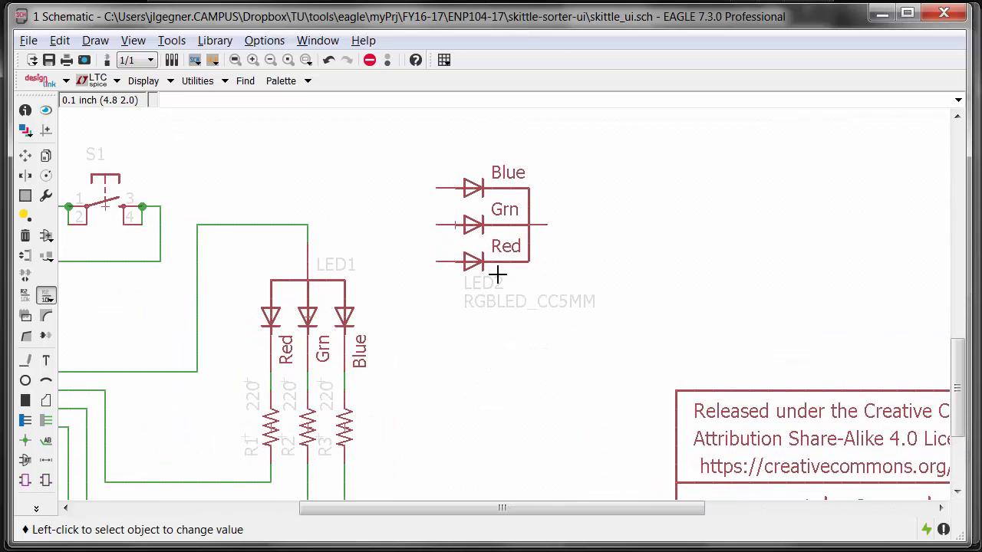
{"action": "key", "text": "F7"}
{"action": "left_click", "coordinate": [468, 226]}
{"action": "right_click", "coordinate": [493, 318]}
{"action": "right_click", "coordinate": [493, 317]}
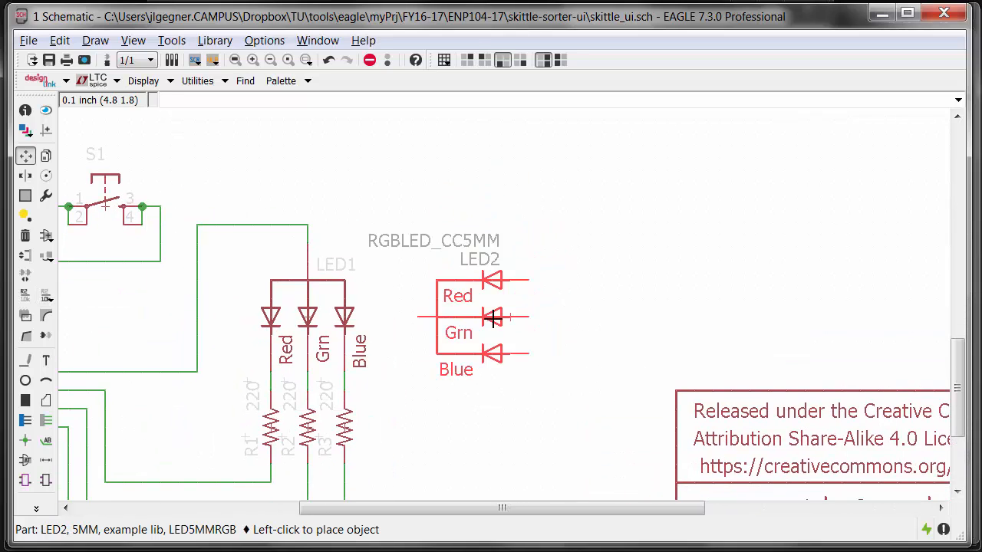
{"action": "right_click", "coordinate": [493, 317]}
{"action": "left_click", "coordinate": [492, 318]}
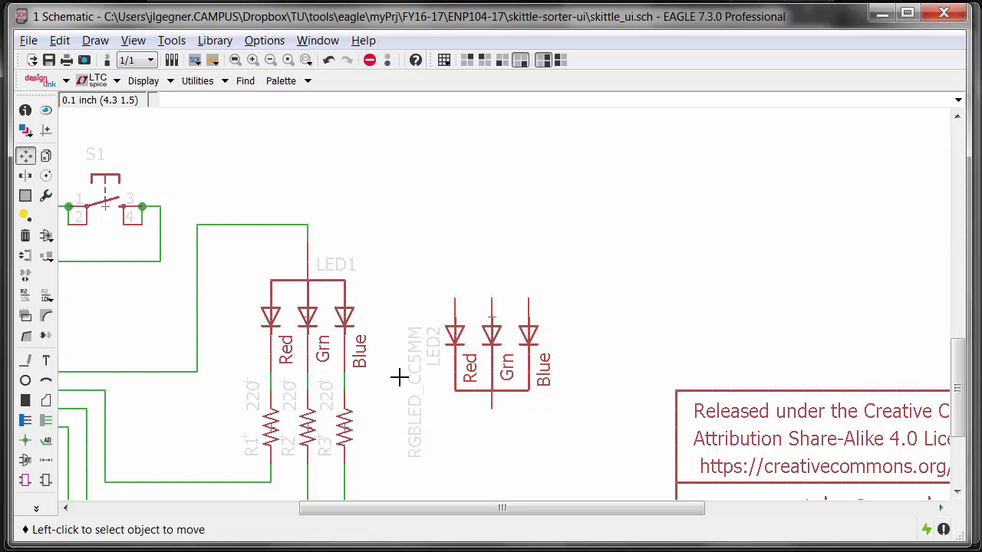
Smash LED2 and move its name and value text horizontally to the right of the symbol, the name above the value
{"action": "scroll", "coordinate": [489, 387], "scroll_direction": "up", "scroll_amount": 3}
{"action": "key", "text": "alt+F7"}
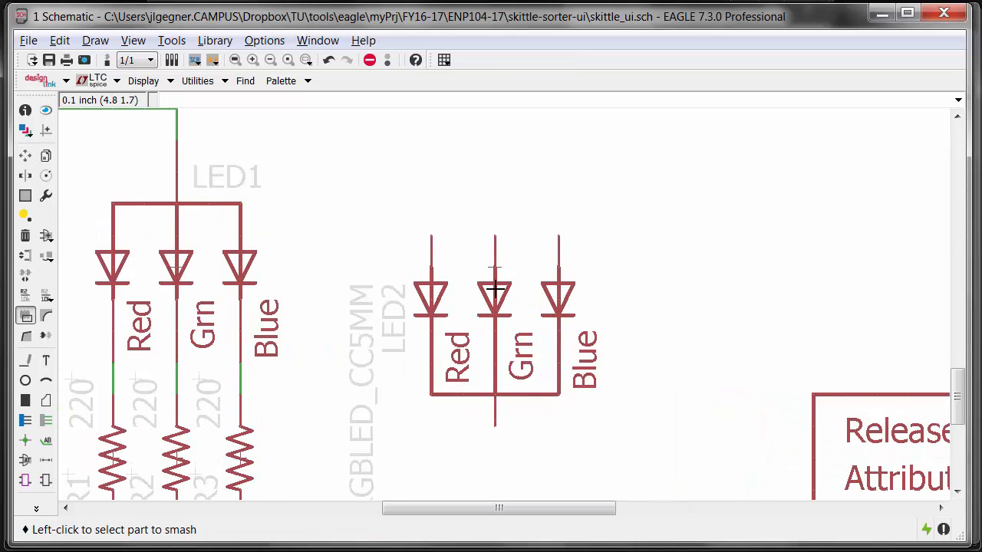
{"action": "left_click", "coordinate": [494, 290]}
{"action": "key", "text": "F7"}
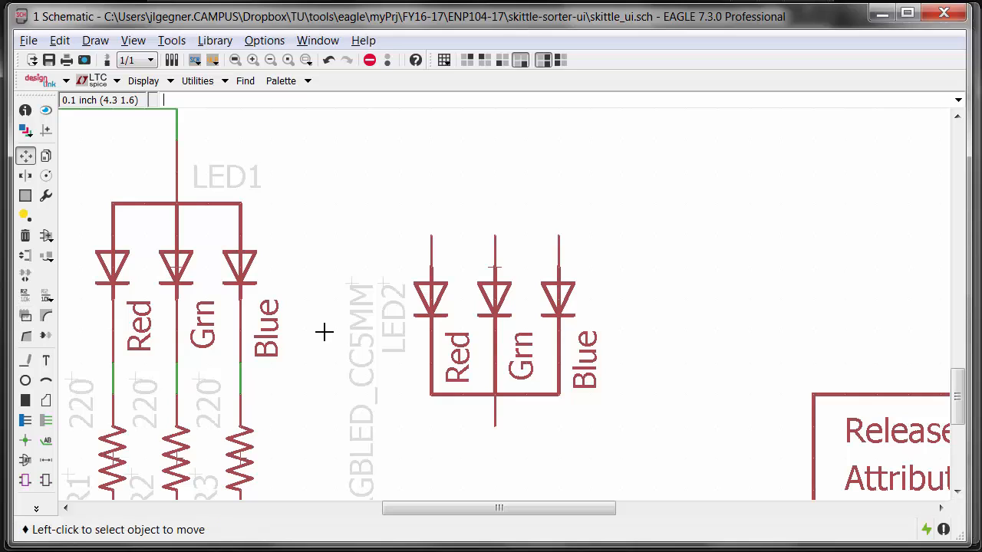
{"action": "left_click", "coordinate": [385, 284]}
{"action": "right_click", "coordinate": [603, 285]}
{"action": "left_click", "coordinate": [601, 266]}
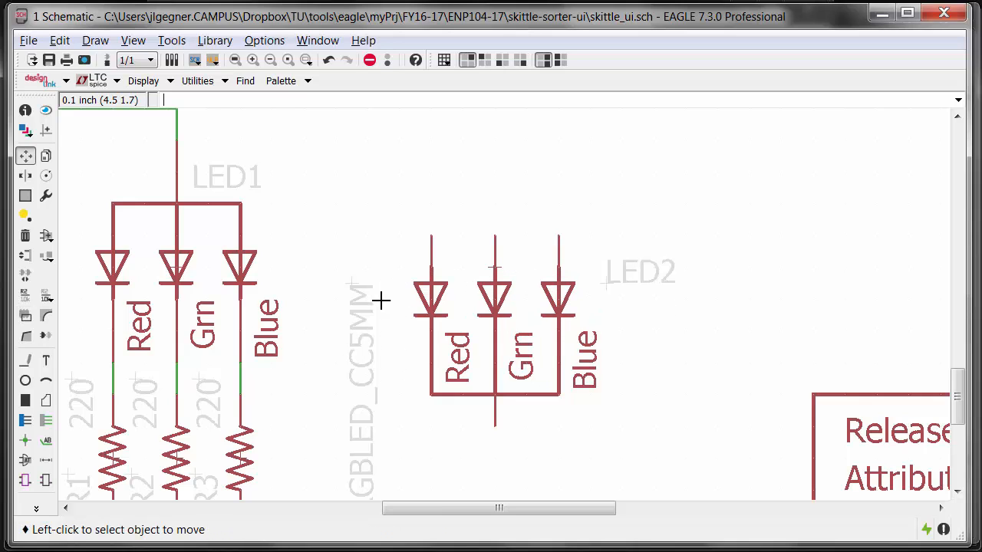
{"action": "left_click", "coordinate": [350, 283]}
{"action": "right_click", "coordinate": [595, 320]}
{"action": "left_click", "coordinate": [592, 325]}
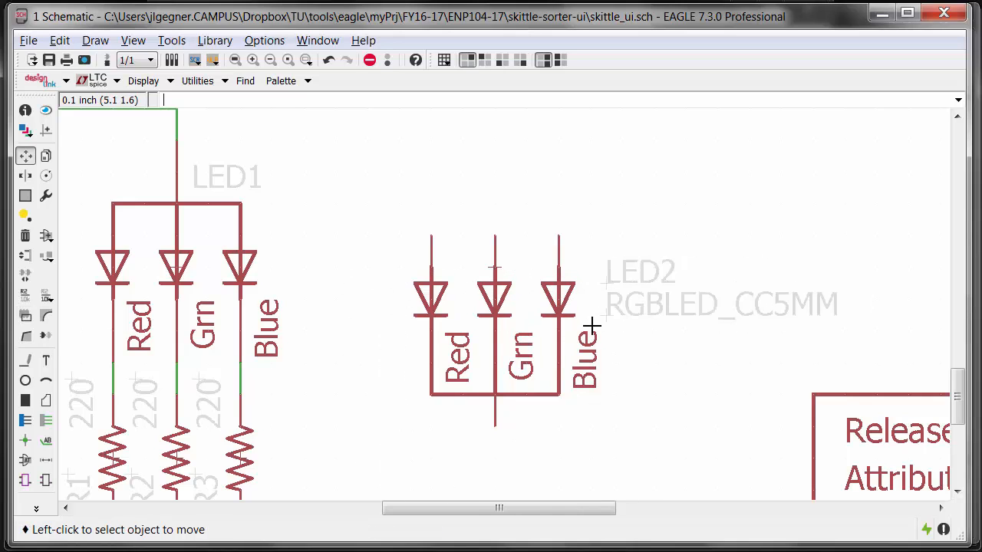
Clear the value of LED2, leaving it blank
{"action": "key", "text": "alt+F8"}
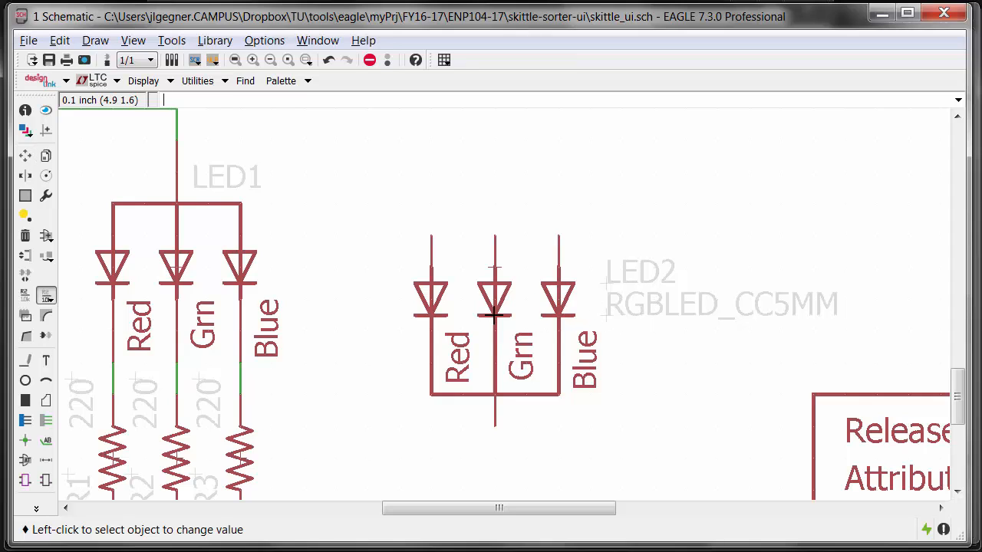
{"action": "left_click", "coordinate": [494, 282]}
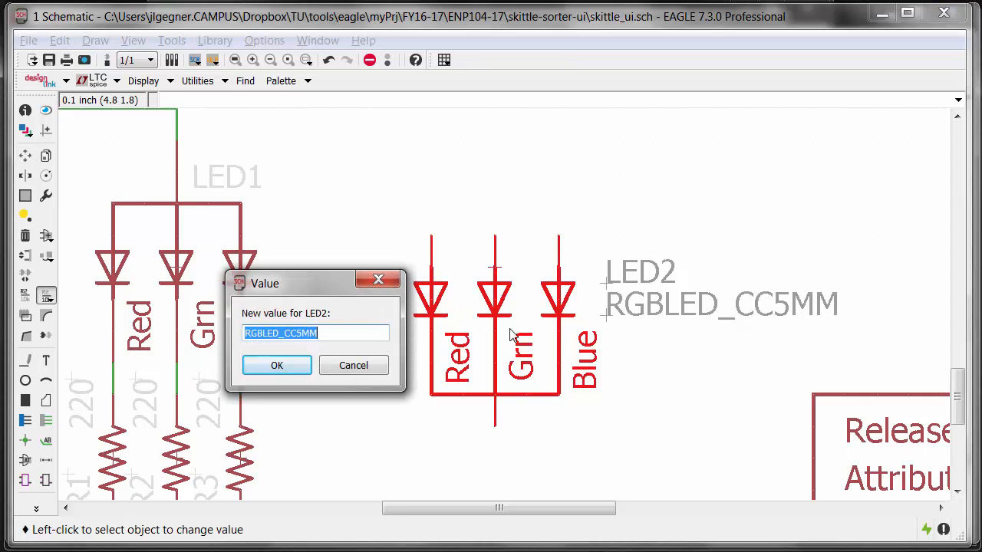
{"action": "key", "text": "BackSpace"}
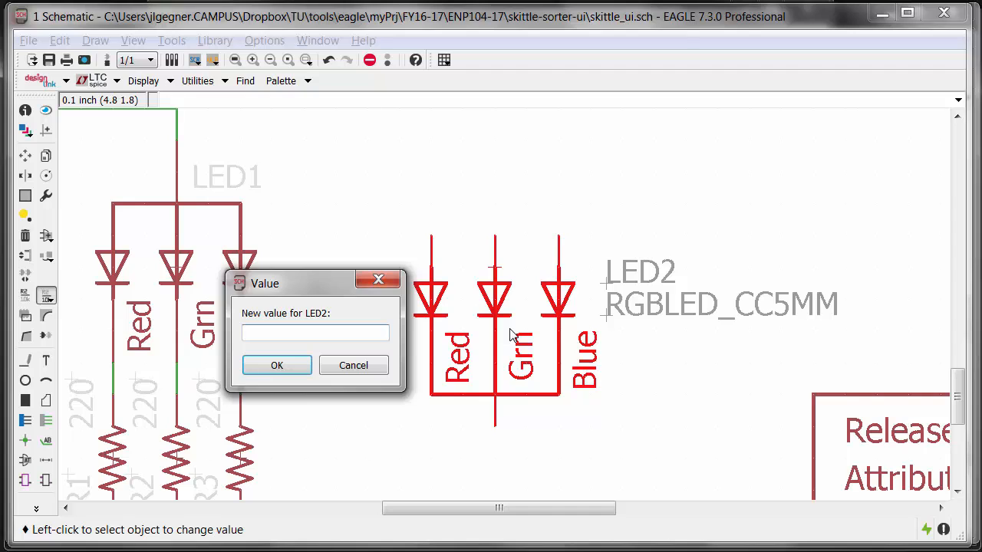
{"action": "key", "text": "Return"}
{"action": "scroll", "coordinate": [489, 337], "scroll_direction": "down", "scroll_amount": 1}
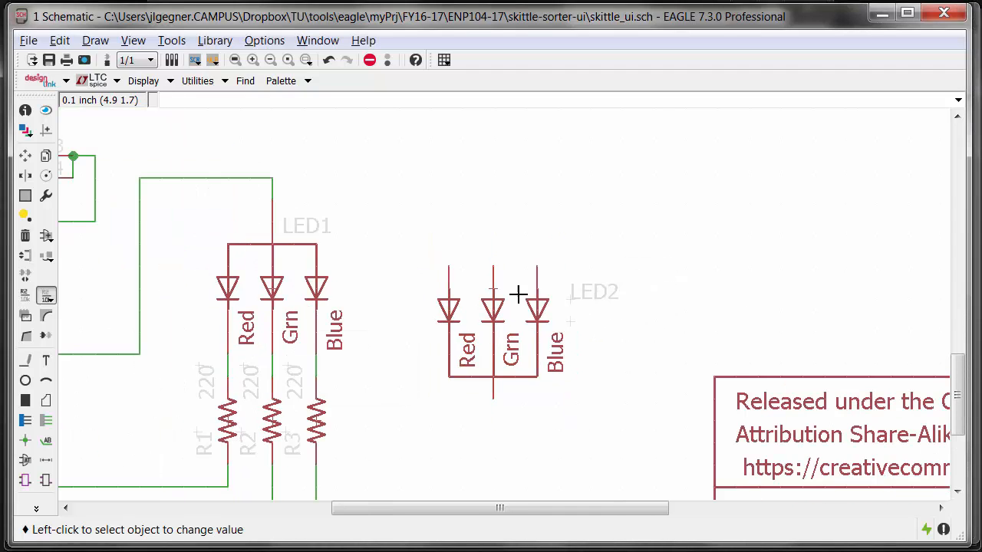
Delete LED1 and the vertical wire segments beneath resistors R1, R2 and R3
{"action": "scroll", "coordinate": [519, 302], "scroll_direction": "down", "scroll_amount": 2}
{"action": "scroll", "coordinate": [478, 362], "scroll_direction": "up", "scroll_amount": 1}
{"action": "key", "text": "Delete"}
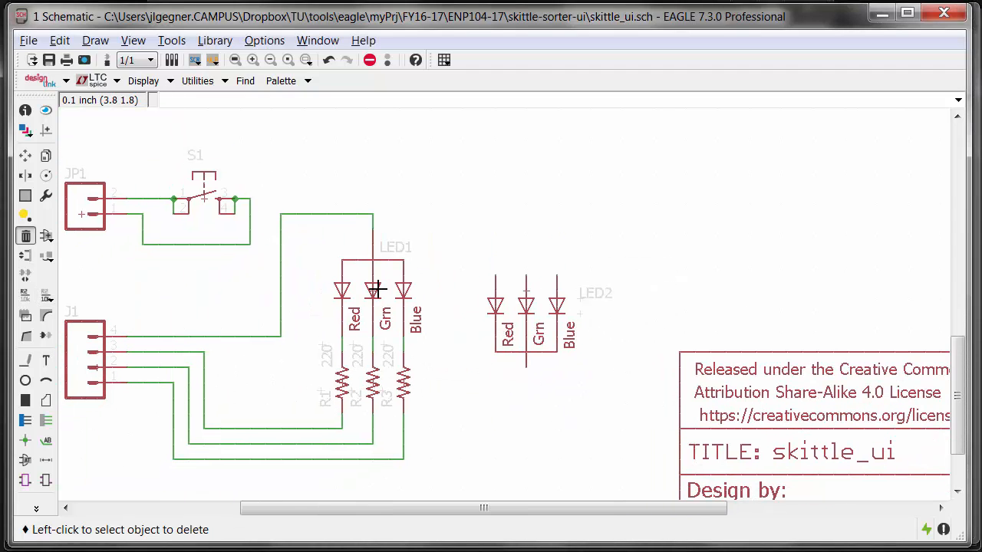
{"action": "left_click", "coordinate": [383, 291]}
{"action": "left_click", "coordinate": [364, 427]}
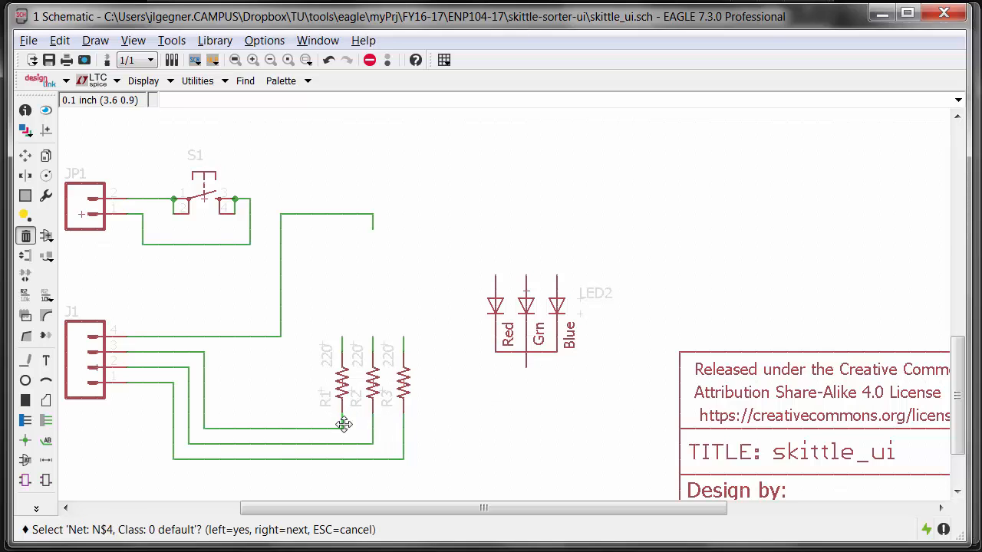
{"action": "left_click", "coordinate": [338, 426]}
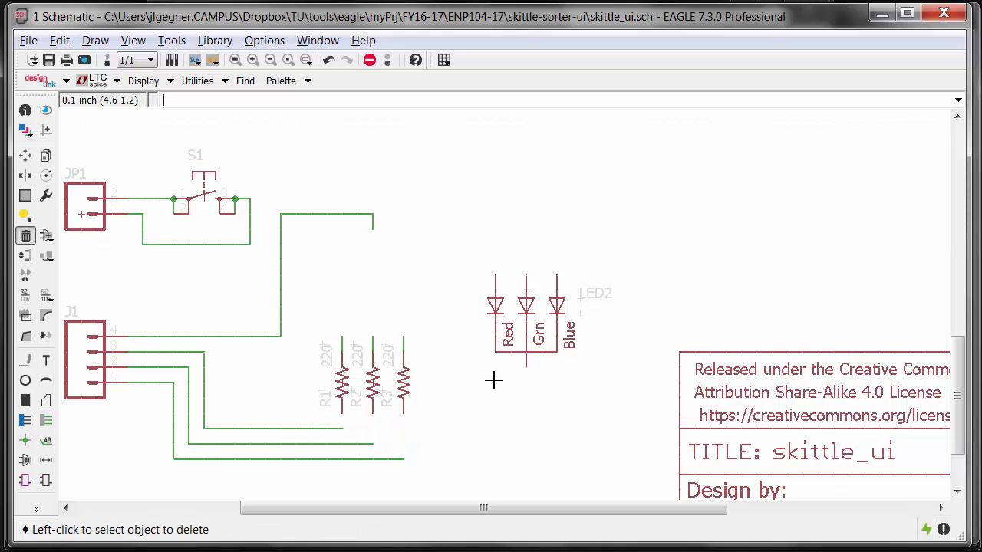
{"action": "key", "text": "ctrl+g"}
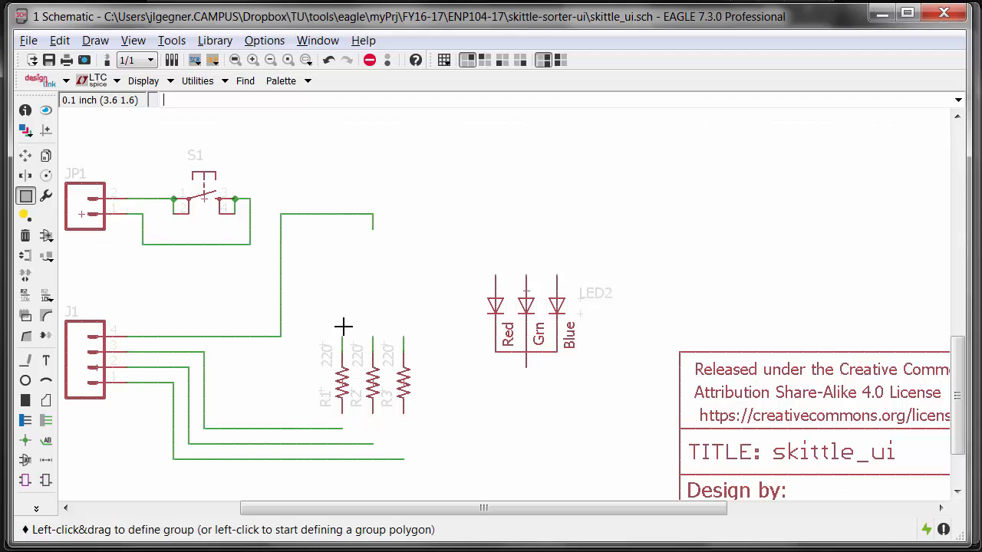
{"action": "left_click_drag", "start_coordinate": [316, 318], "coordinate": [452, 429]}
{"action": "key", "text": "F7"}
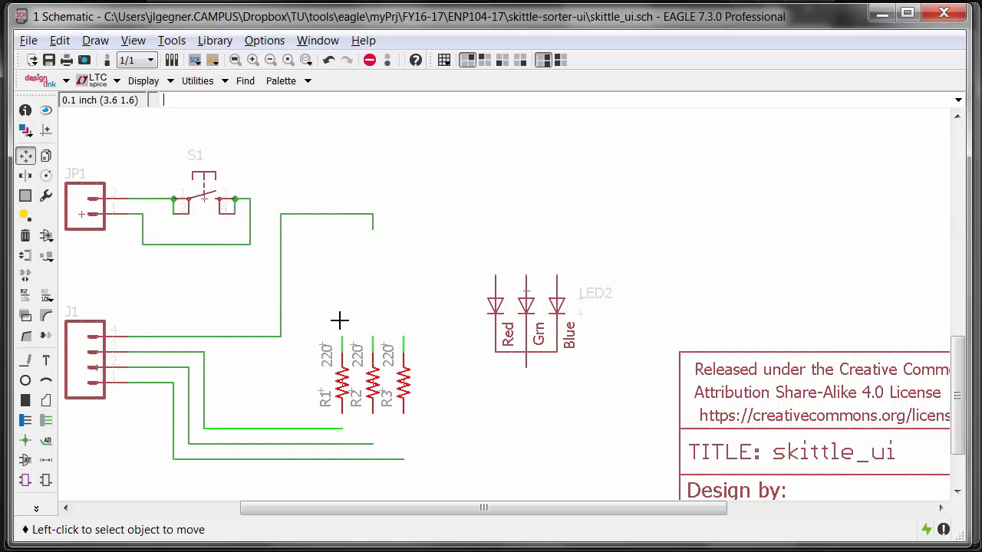
{"action": "key", "text": "Delete"}
{"action": "left_click", "coordinate": [366, 338]}
{"action": "left_click", "coordinate": [400, 339]}
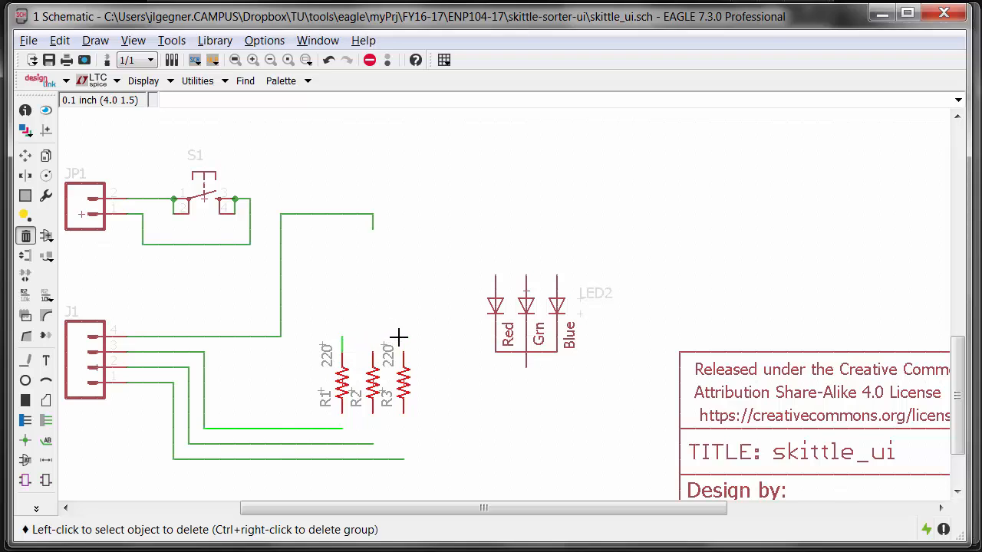
{"action": "left_click", "coordinate": [341, 339]}
{"action": "key", "text": "ctrl+z"}
{"action": "key", "text": "ctrl+z"}
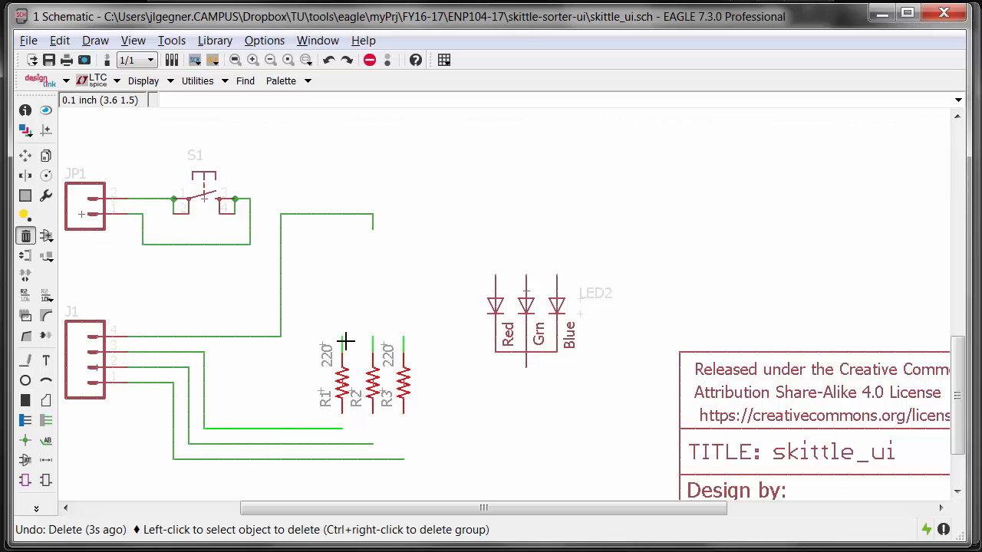
Delete the short wires above R1, R2 and R3, and move the three resistors as a group up to LED1's former place
{"action": "left_click", "coordinate": [342, 342]}
{"action": "left_click", "coordinate": [373, 342]}
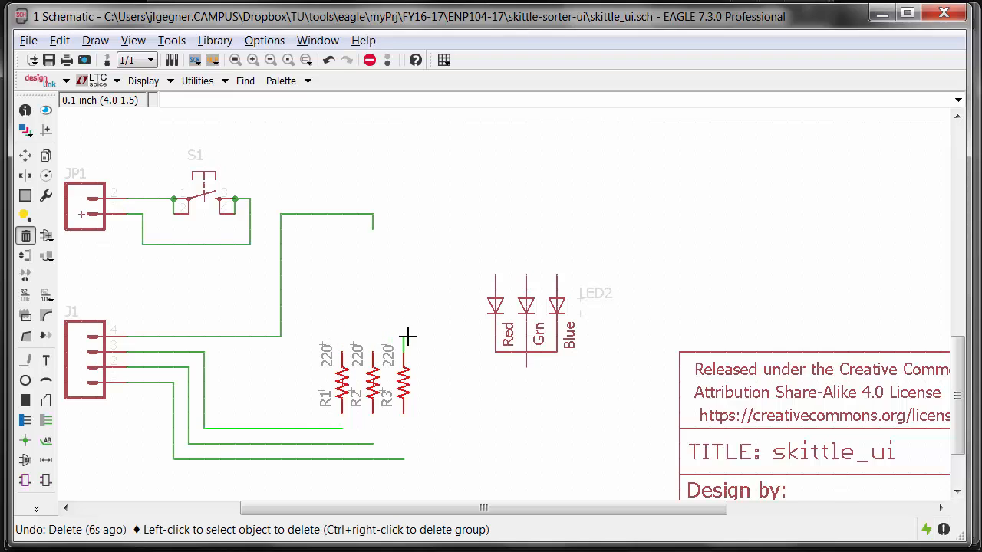
{"action": "left_click_drag", "start_coordinate": [314, 333], "coordinate": [439, 420]}
{"action": "right_click", "coordinate": [400, 414]}
{"action": "left_click", "coordinate": [375, 300]}
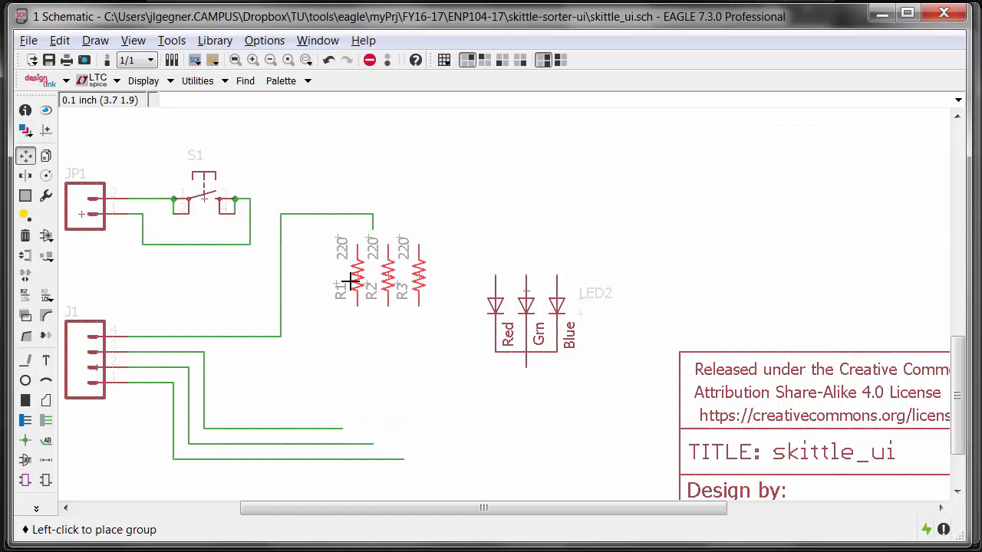
{"action": "left_click", "coordinate": [345, 277]}
Place LED2 under R1, R2 and R3 with its pins touching theirs, and move it down one grid step to draw out connecting wires
{"action": "left_click", "coordinate": [526, 307]}
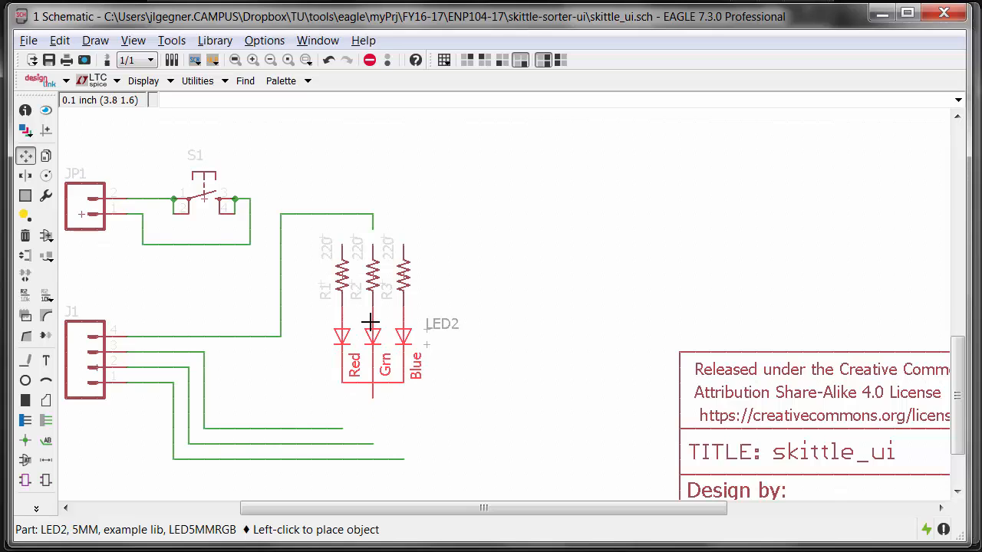
{"action": "left_click", "coordinate": [371, 332]}
{"action": "left_click", "coordinate": [372, 331]}
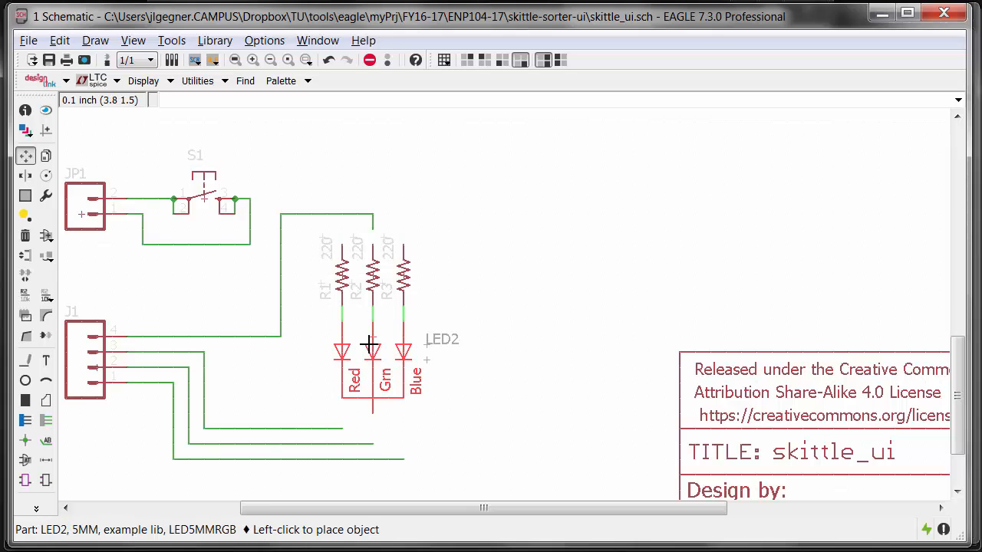
{"action": "left_click", "coordinate": [369, 345]}
Delete the old wires leading from J1 pins 2, 3 and 4, plus the lower horizontal segment of pin 1's wire
{"action": "scroll", "coordinate": [254, 379], "scroll_direction": "up", "scroll_amount": 1}
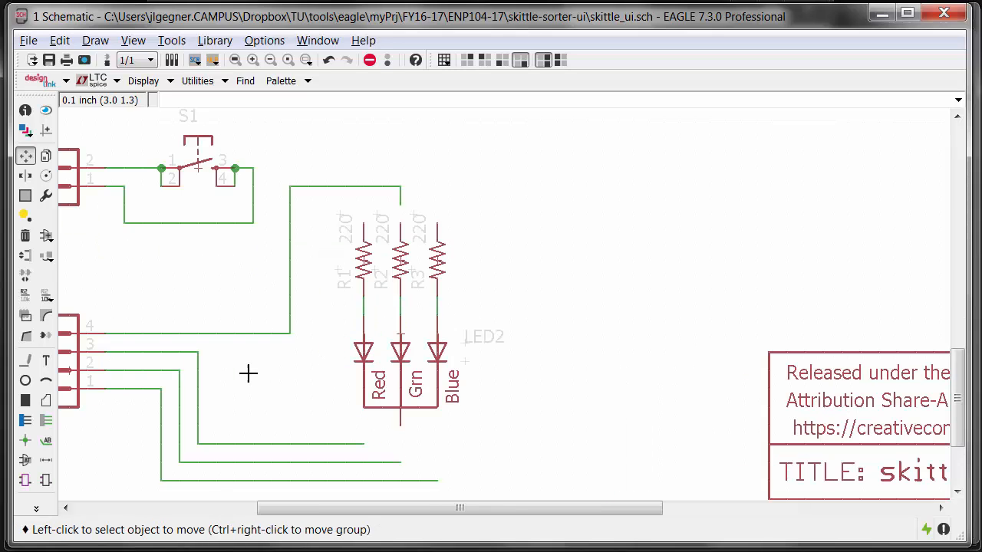
{"action": "scroll", "coordinate": [250, 396], "scroll_direction": "down", "scroll_amount": 1}
{"action": "key", "text": "Delete"}
{"action": "left_click", "coordinate": [257, 430]}
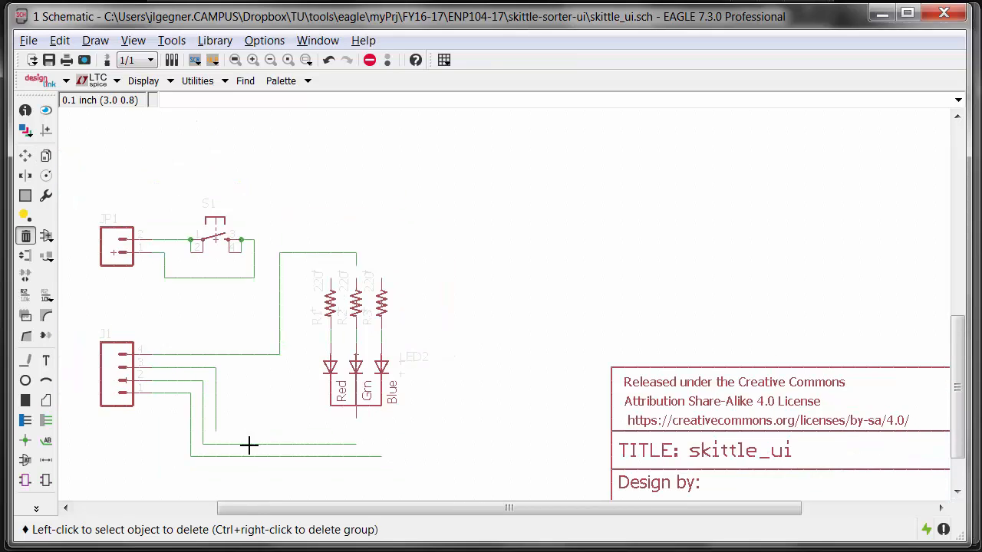
{"action": "left_click", "coordinate": [246, 443]}
{"action": "left_click", "coordinate": [230, 456]}
{"action": "left_click", "coordinate": [204, 441]}
{"action": "left_click", "coordinate": [216, 410]}
{"action": "left_click", "coordinate": [196, 379]}
{"action": "left_click", "coordinate": [201, 366]}
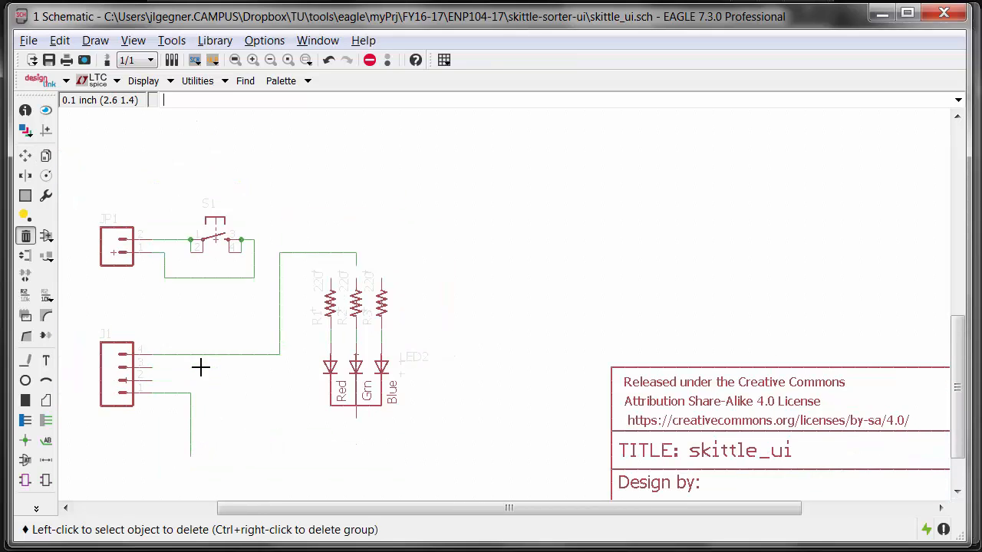
{"action": "left_click", "coordinate": [203, 354]}
{"action": "left_click", "coordinate": [265, 336]}
{"action": "left_click", "coordinate": [304, 253]}
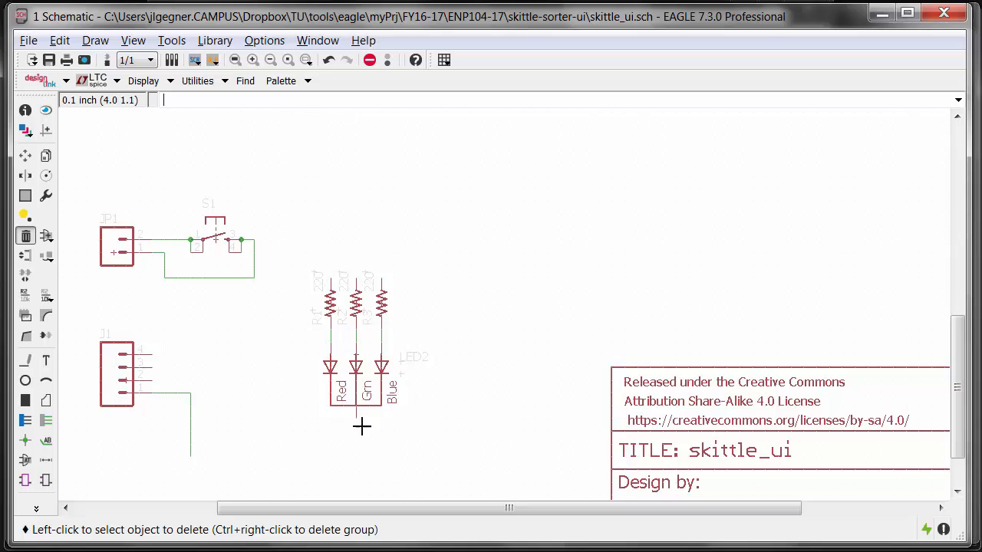
Draw a net from the loose end of J1 pin 1's wire to LED2's common cathode pin
{"action": "scroll", "coordinate": [361, 425], "scroll_direction": "up", "scroll_amount": 2}
{"action": "middle_click_drag", "start_coordinate": [386, 395], "coordinate": [644, 395]}
{"action": "scroll", "coordinate": [599, 383], "scroll_direction": "down", "scroll_amount": 1}
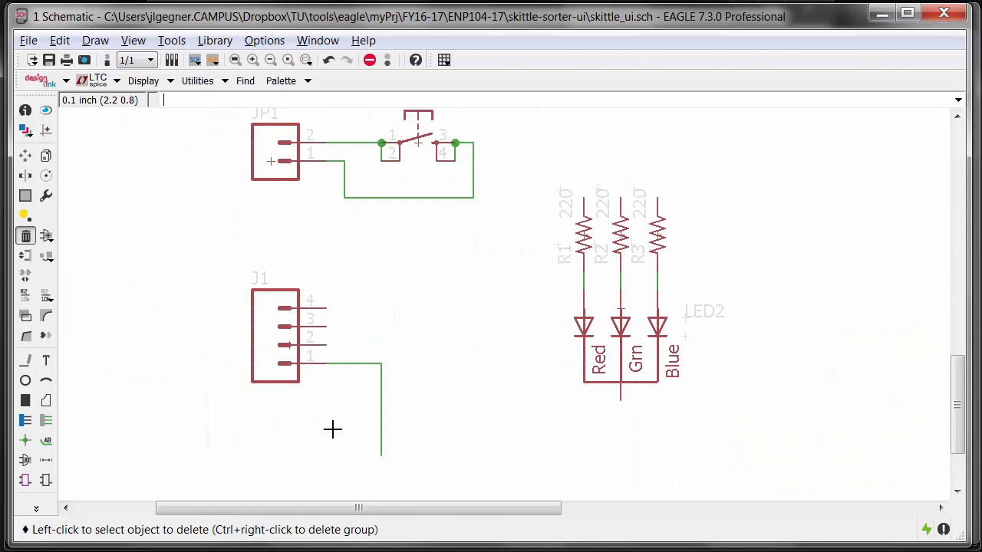
{"action": "key", "text": "n"}
{"action": "left_click", "coordinate": [377, 452]}
{"action": "left_click", "coordinate": [620, 399]}
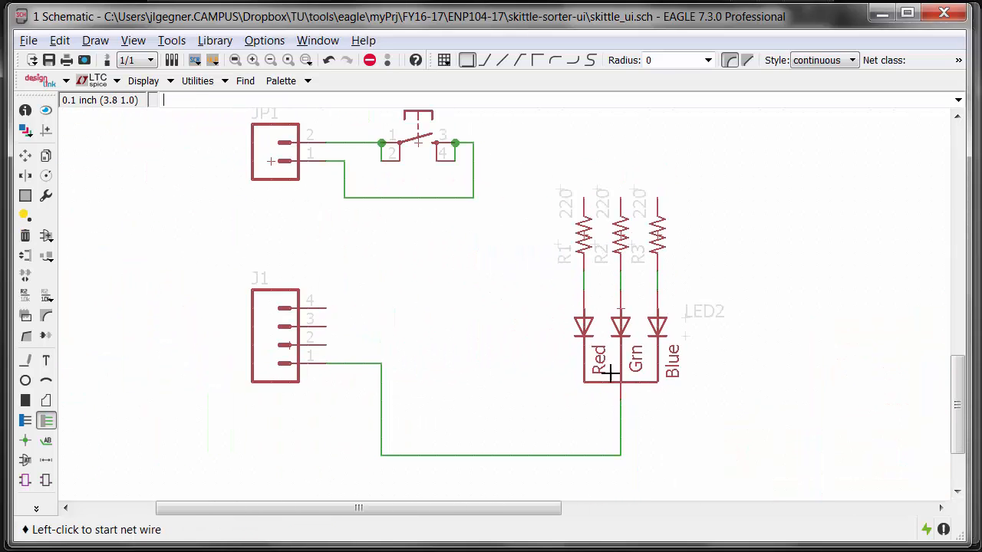
Wire J1 pins 2, 3 and 4 with nets to the upper ends of R1, R2 and R3 respectively
{"action": "left_click", "coordinate": [325, 346]}
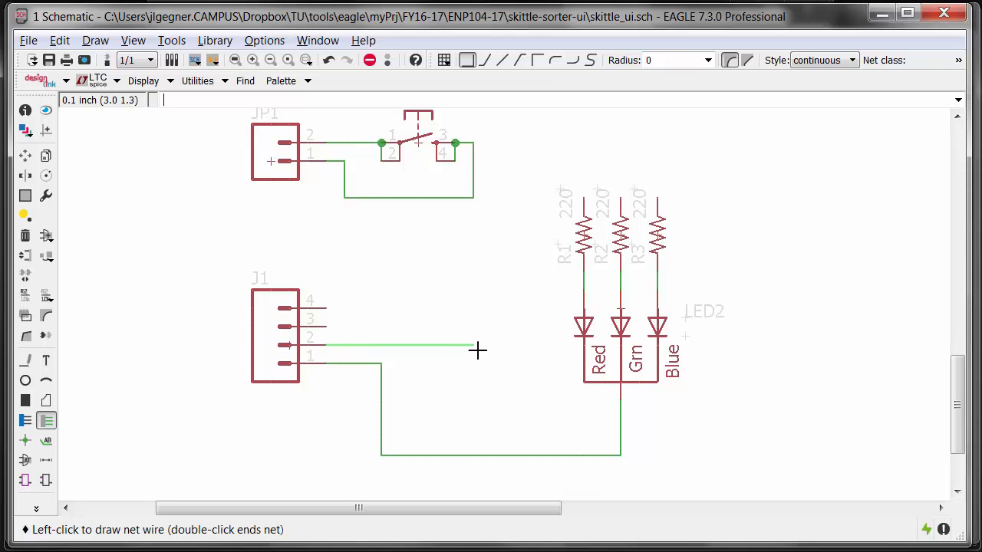
{"action": "left_click", "coordinate": [527, 345]}
{"action": "left_click", "coordinate": [540, 181]}
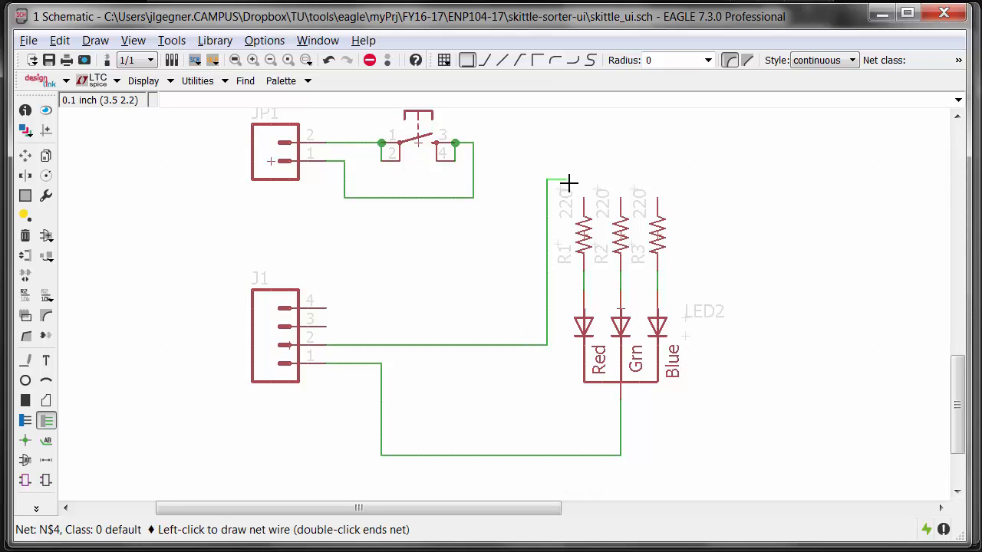
{"action": "left_click", "coordinate": [581, 181]}
{"action": "left_click", "coordinate": [621, 197]}
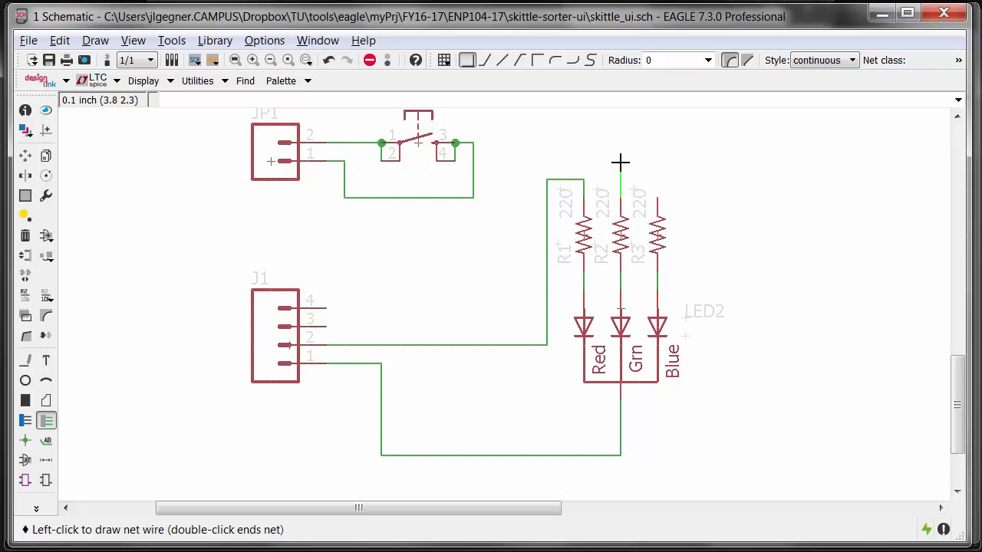
{"action": "left_click", "coordinate": [620, 161]}
{"action": "left_click", "coordinate": [527, 326]}
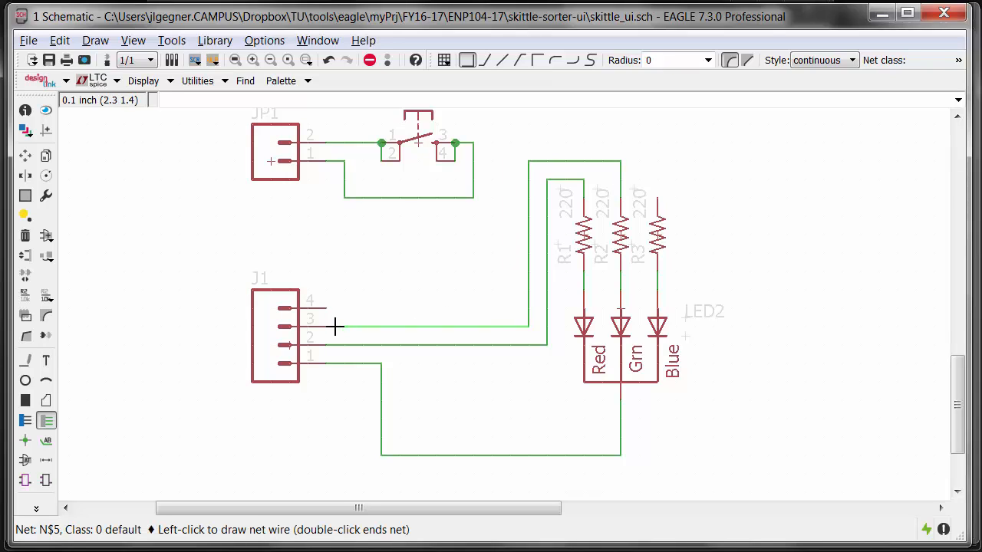
{"action": "left_click", "coordinate": [325, 326]}
{"action": "left_click", "coordinate": [326, 307]}
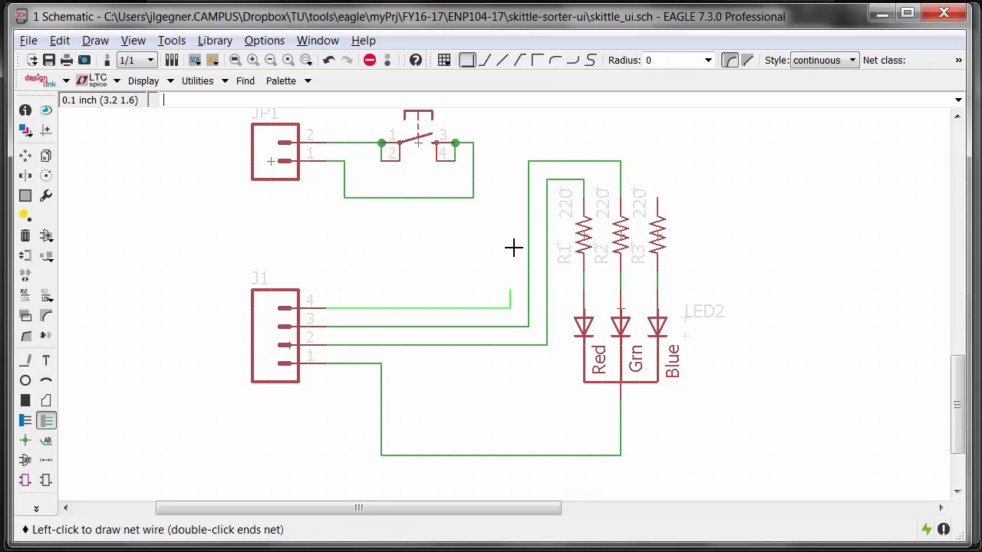
{"action": "left_click", "coordinate": [510, 143]}
{"action": "left_click", "coordinate": [657, 198]}
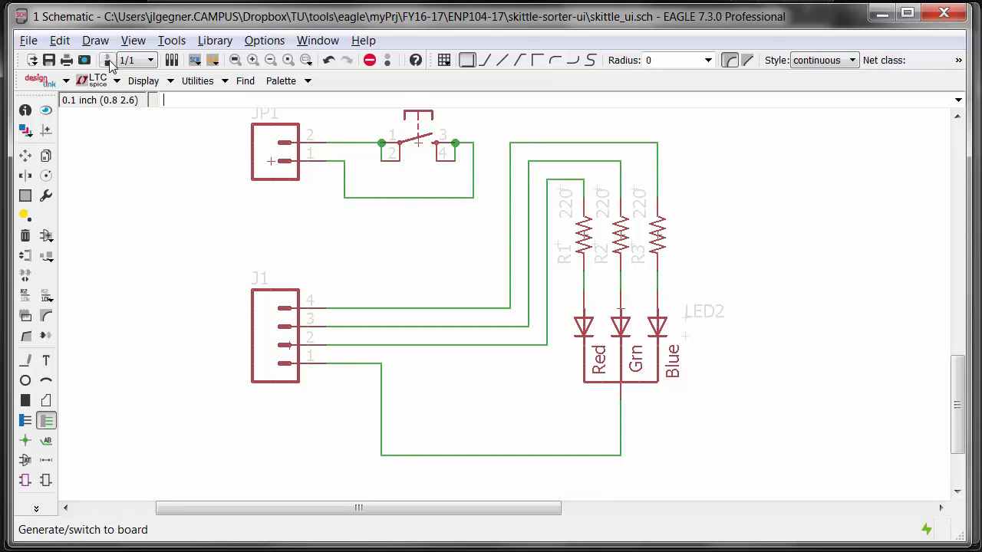
Switch to the board layout and enlarge its window to nearly the full screen
{"action": "left_click", "coordinate": [32, 60]}
{"action": "left_click_drag", "start_coordinate": [520, 130], "coordinate": [234, 27]}
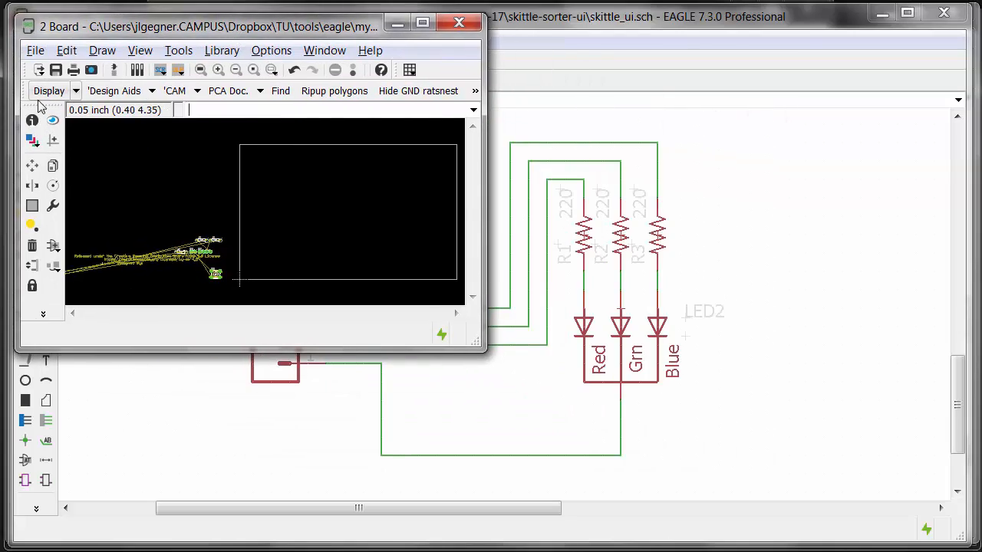
{"action": "left_click_drag", "start_coordinate": [478, 343], "coordinate": [968, 549]}
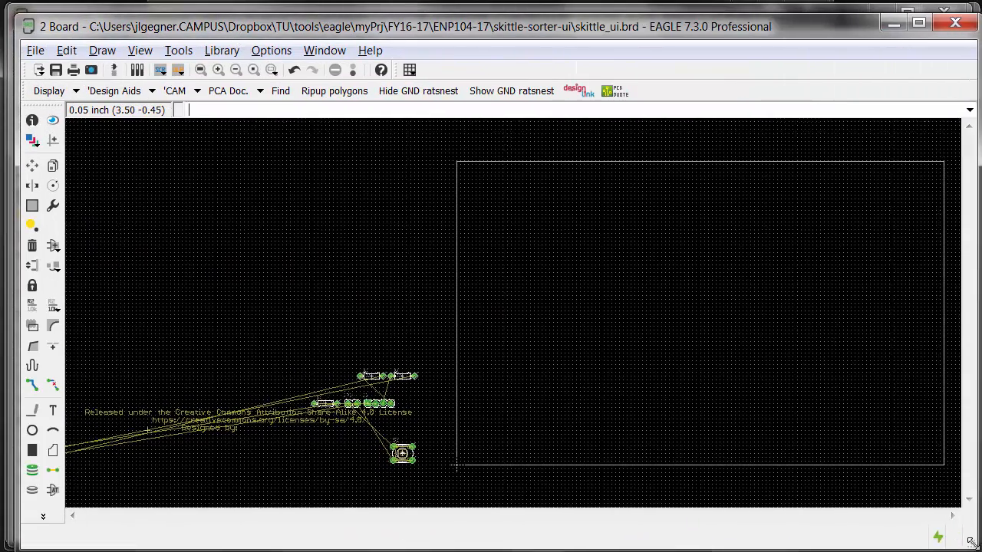
Apply the 2-Layer display preset to the board view
{"action": "left_click", "coordinate": [50, 90]}
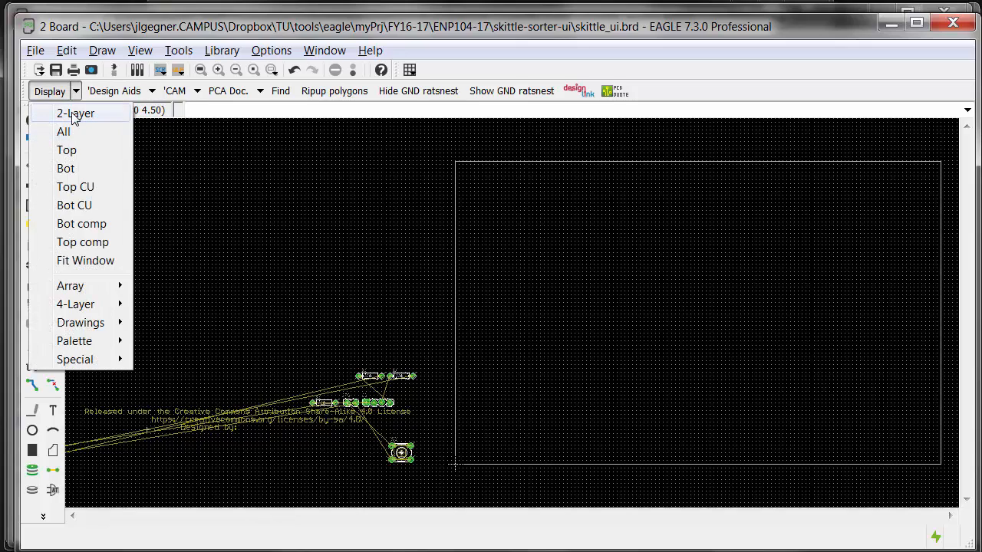
{"action": "left_click", "coordinate": [76, 113]}
{"action": "scroll", "coordinate": [332, 352], "scroll_direction": "down", "scroll_amount": 2}
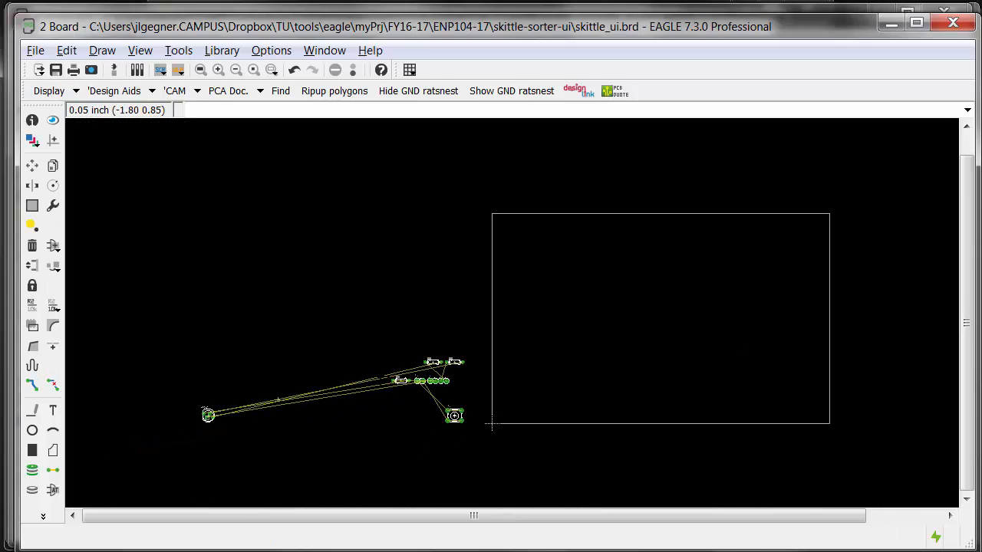
Move LED2 from its far-off position to just inside the left edge of the board outline
{"action": "left_click", "coordinate": [32, 166]}
{"action": "left_click", "coordinate": [202, 413]}
{"action": "left_click", "coordinate": [219, 414]}
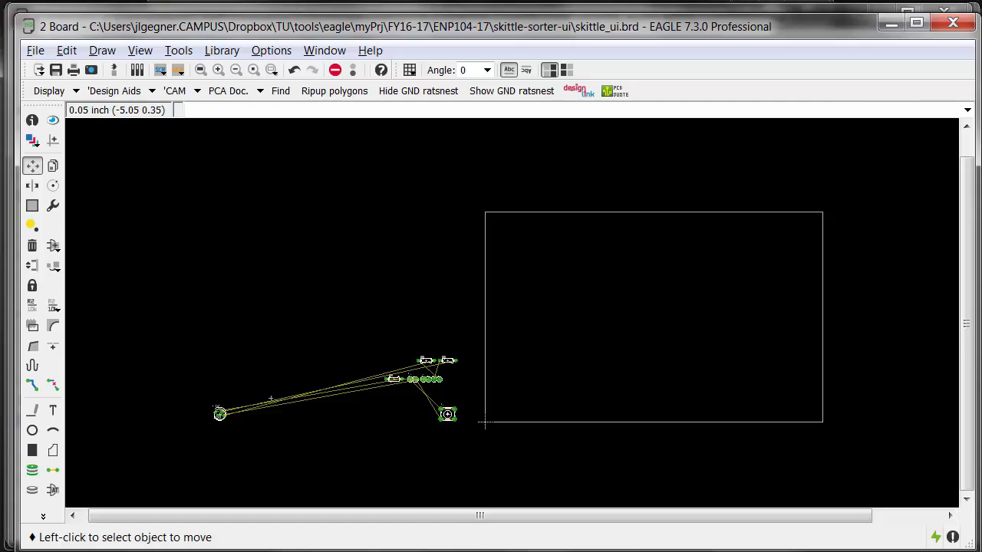
{"action": "left_click", "coordinate": [219, 413]}
{"action": "left_click", "coordinate": [418, 399]}
{"action": "scroll", "coordinate": [471, 399], "scroll_direction": "up", "scroll_amount": 4}
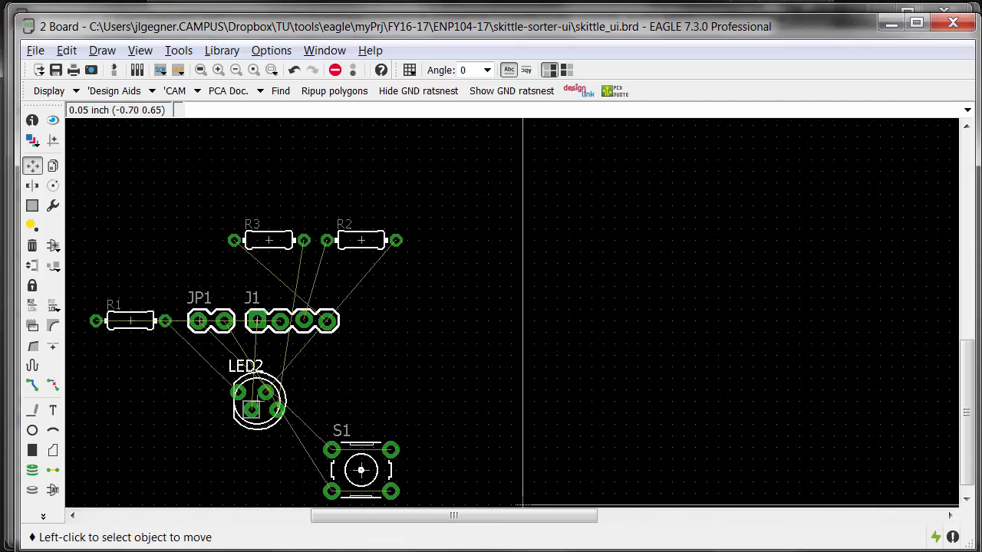
{"action": "scroll", "coordinate": [523, 502], "scroll_direction": "up", "scroll_amount": 2}
{"action": "left_click", "coordinate": [230, 414]}
{"action": "left_click", "coordinate": [658, 351]}
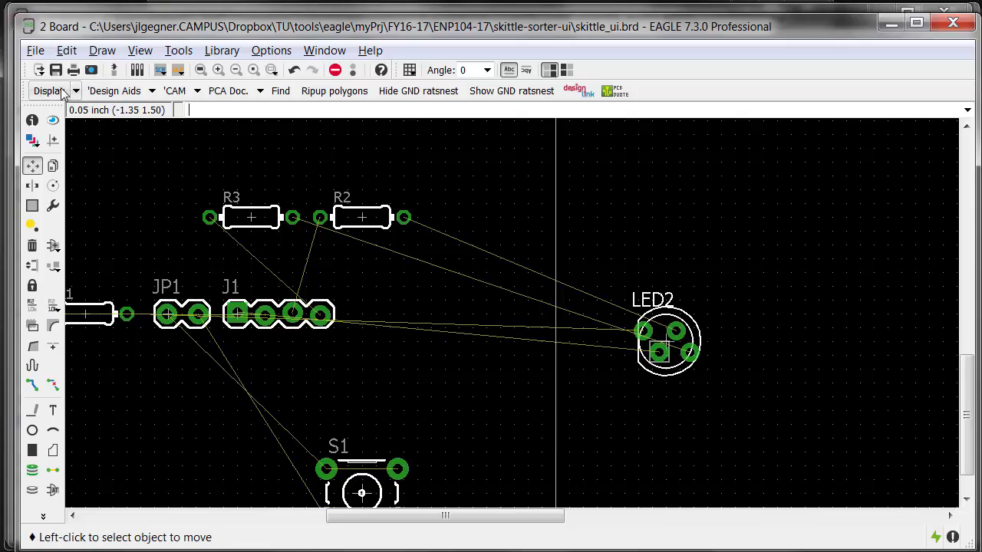
Return to the schematic and name the nets from J1 pins 2, 3 and 4 R, G and B
{"action": "left_click", "coordinate": [113, 70]}
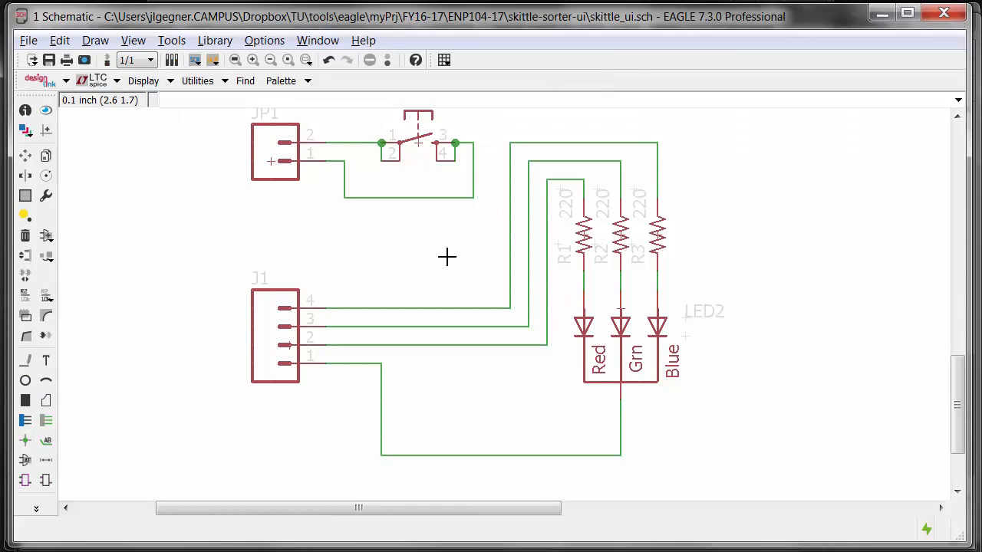
{"action": "key", "text": "alt+n"}
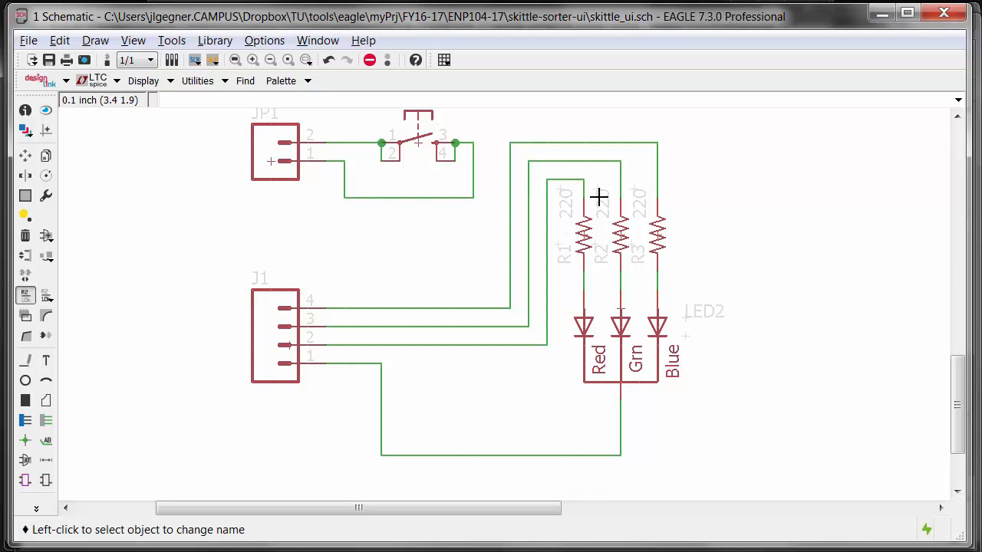
{"action": "left_click", "coordinate": [423, 346]}
{"action": "type", "text": "R"}
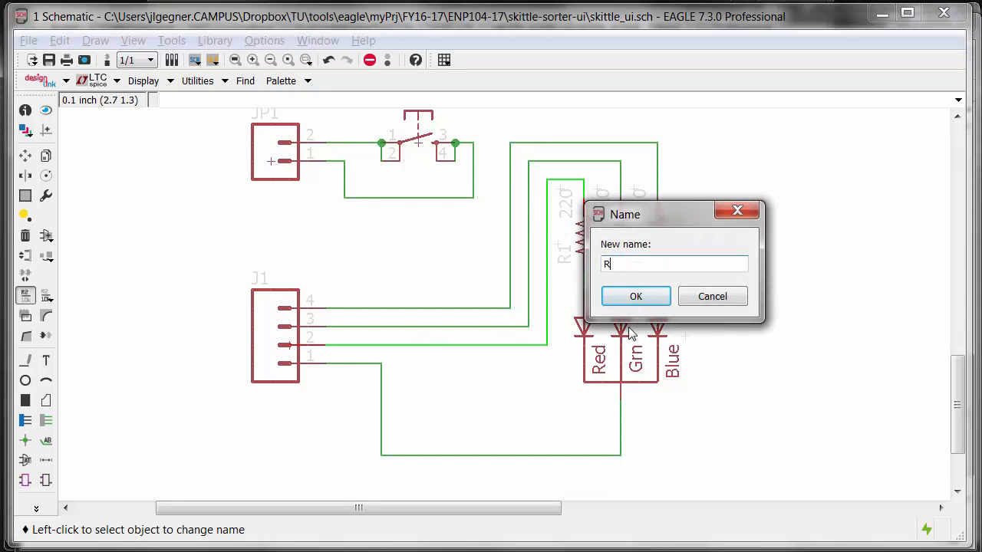
{"action": "left_click", "coordinate": [645, 302]}
{"action": "left_click", "coordinate": [457, 327]}
{"action": "type", "text": "G"}
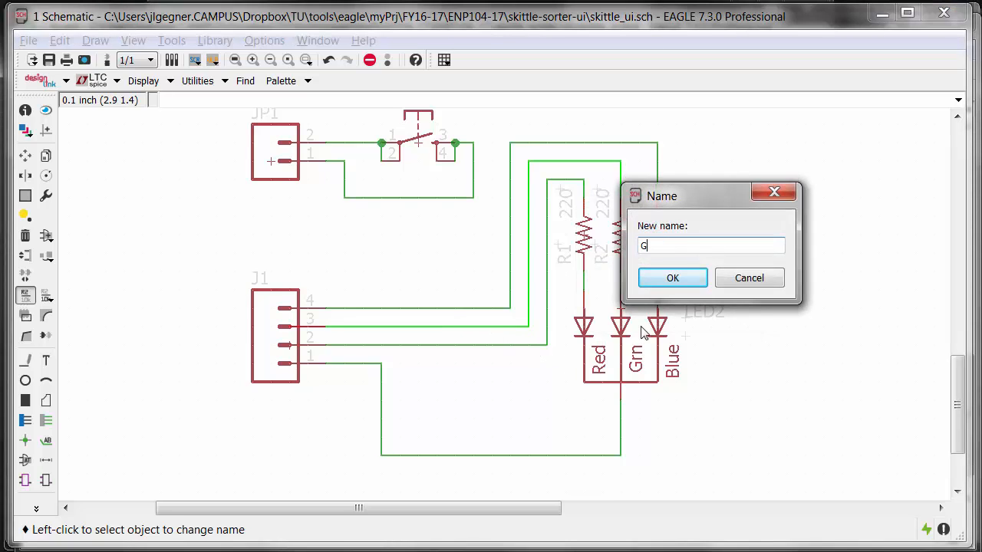
{"action": "left_click", "coordinate": [673, 278]}
{"action": "left_click", "coordinate": [408, 307]}
{"action": "type", "text": "B"}
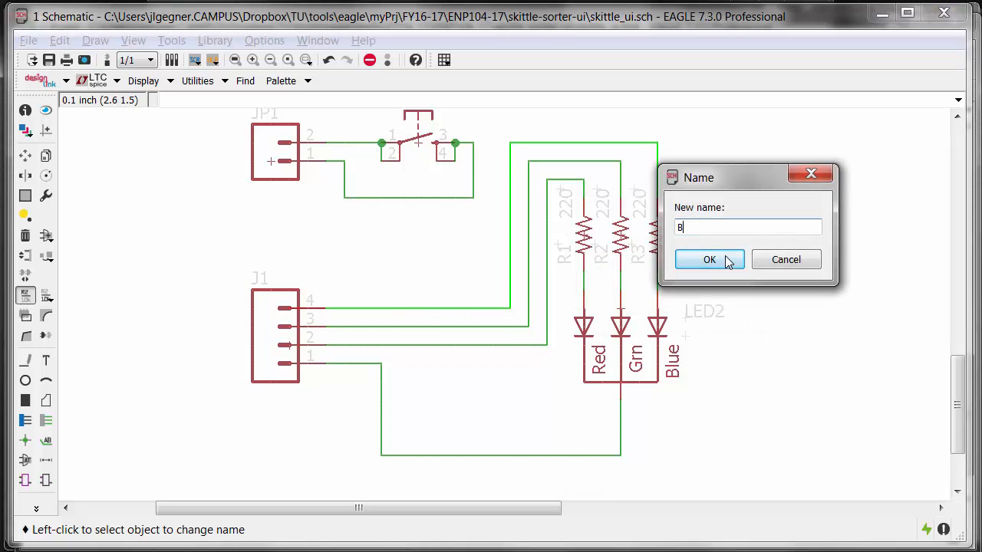
{"action": "left_click", "coordinate": [701, 258]}
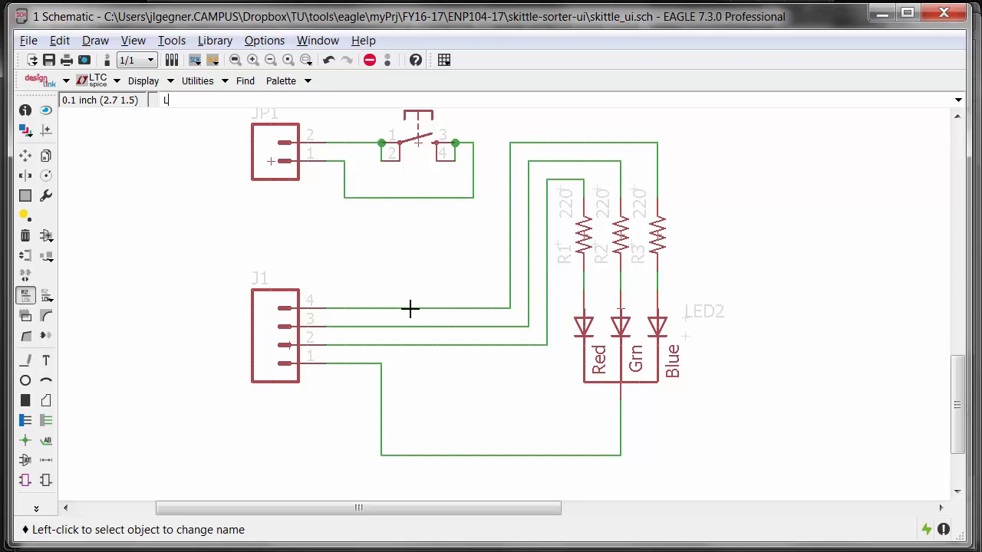
Place net name labels beside the B, G and R wires just above resistors R3, R2 and R1
{"action": "left_click", "coordinate": [410, 308]}
{"action": "left_click", "coordinate": [705, 258]}
{"action": "key", "text": "Return"}
{"action": "scroll", "coordinate": [590, 180], "scroll_direction": "up", "scroll_amount": 2}
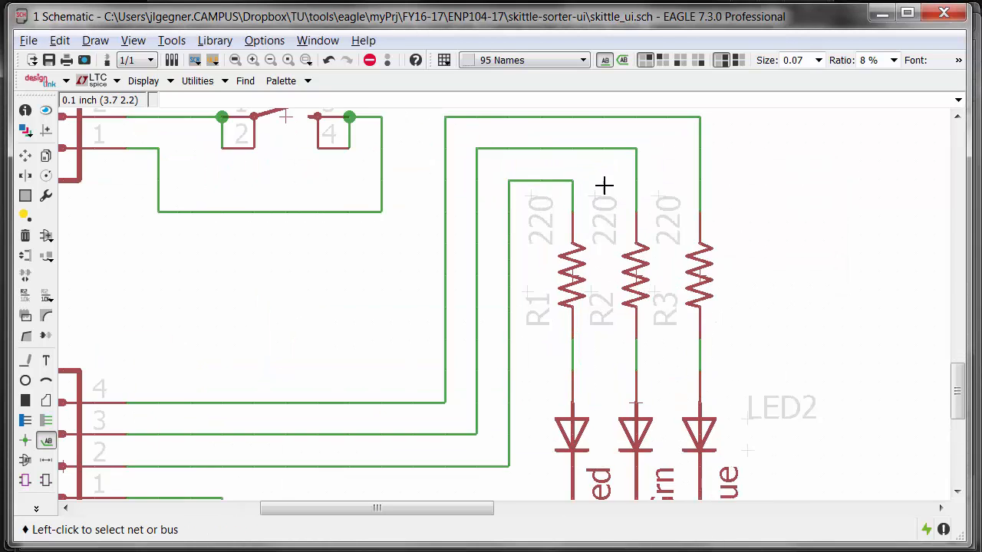
{"action": "left_click", "coordinate": [700, 154]}
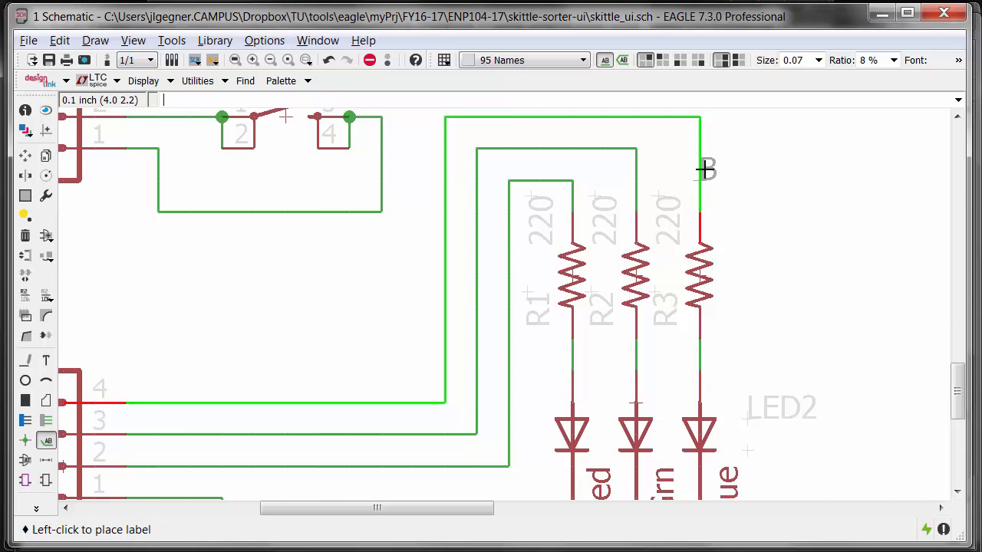
{"action": "left_click", "coordinate": [707, 166]}
{"action": "left_click", "coordinate": [636, 183]}
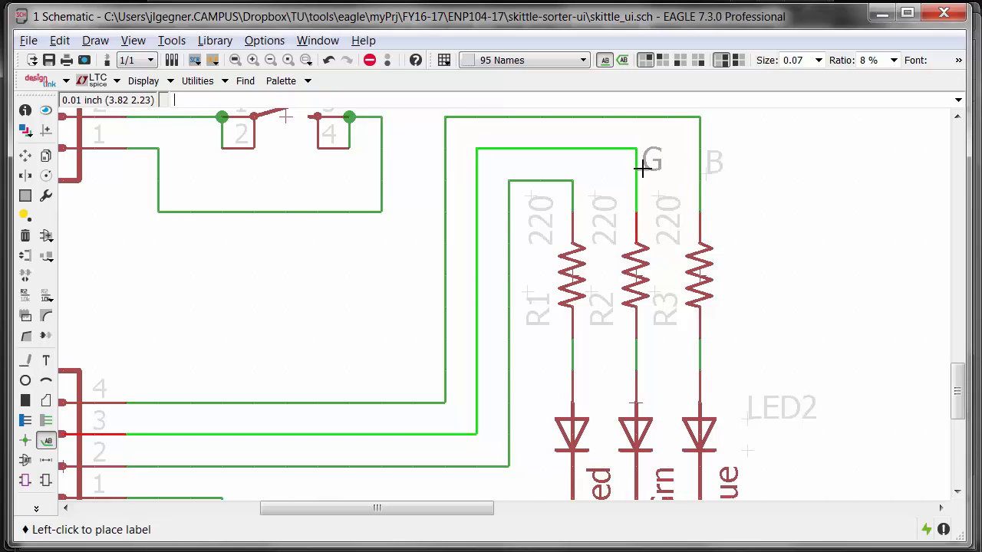
{"action": "left_click", "coordinate": [643, 167]}
{"action": "left_click", "coordinate": [573, 187]}
{"action": "left_click", "coordinate": [587, 169]}
{"action": "scroll", "coordinate": [692, 230], "scroll_direction": "down", "scroll_amount": 2}
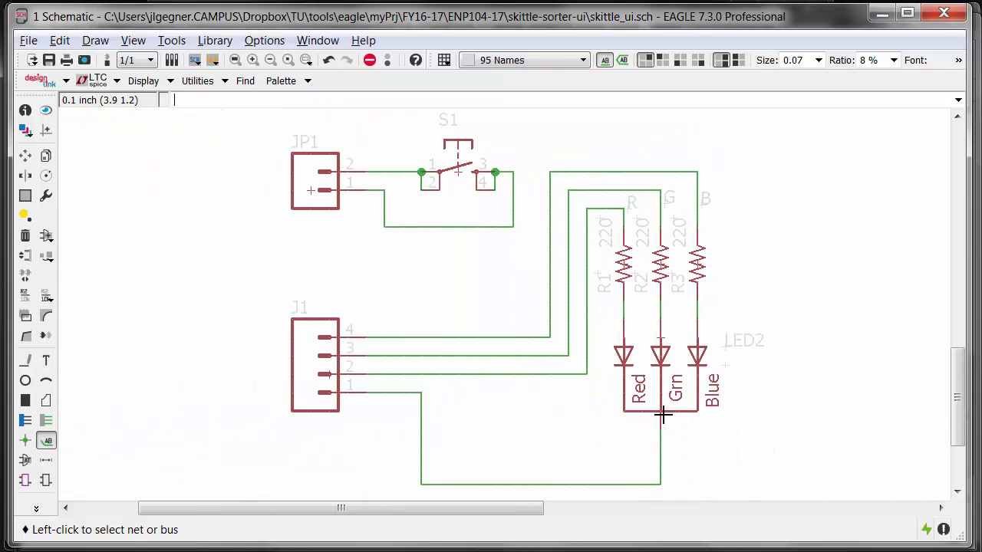
Name the net between J1 pin 1 and LED2's common cathode C
{"action": "key", "text": "alt+n"}
{"action": "left_click", "coordinate": [656, 469]}
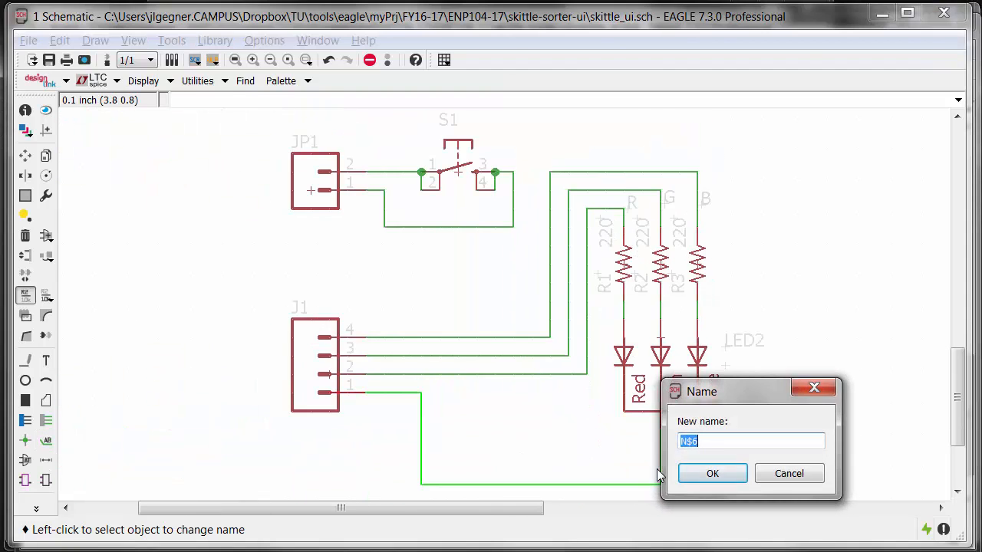
{"action": "type", "text": "GND"}
{"action": "key", "text": "Return"}
{"action": "left_click", "coordinate": [671, 463]}
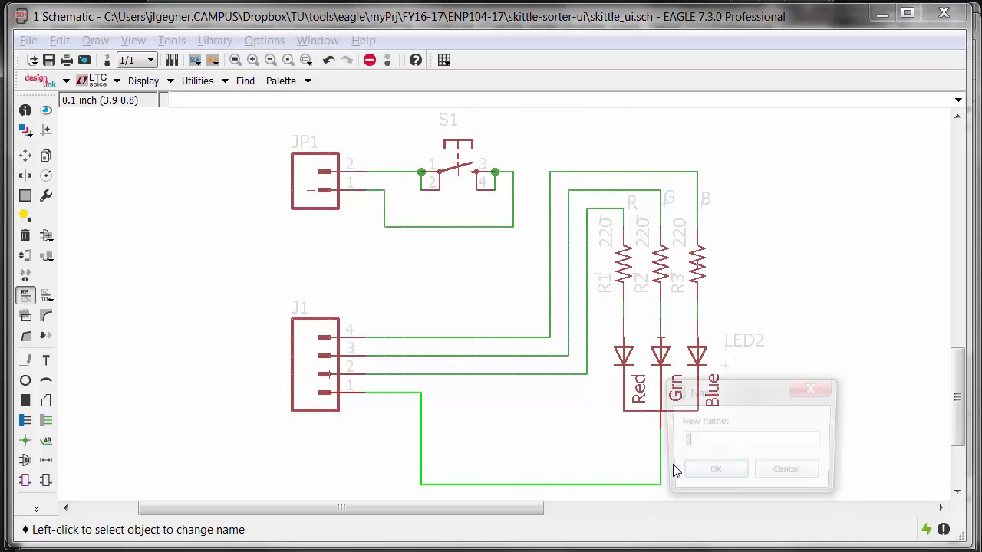
{"action": "key", "text": "Return"}
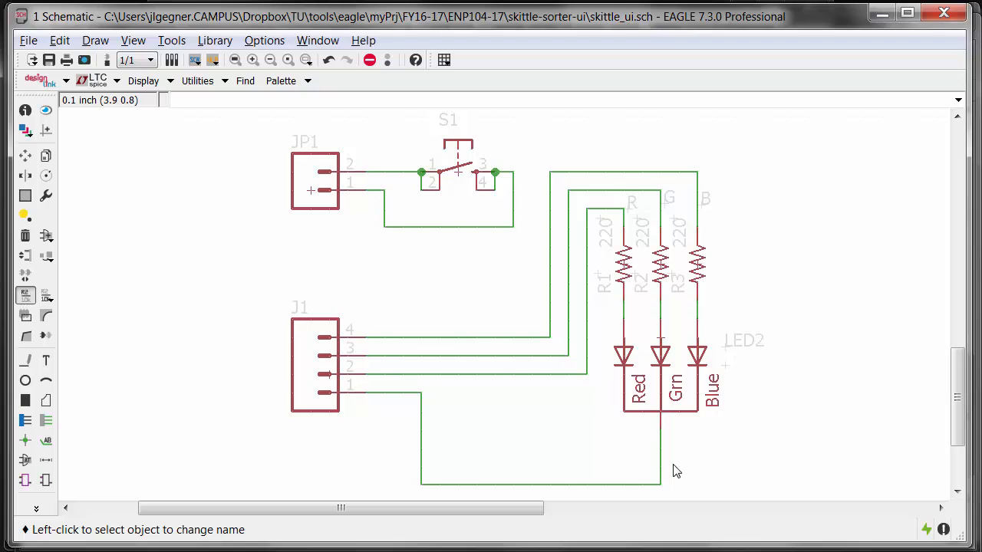
Place a net name label beside the vertical wire beneath LED2's common cathode
{"action": "key", "text": "ctrl+l"}
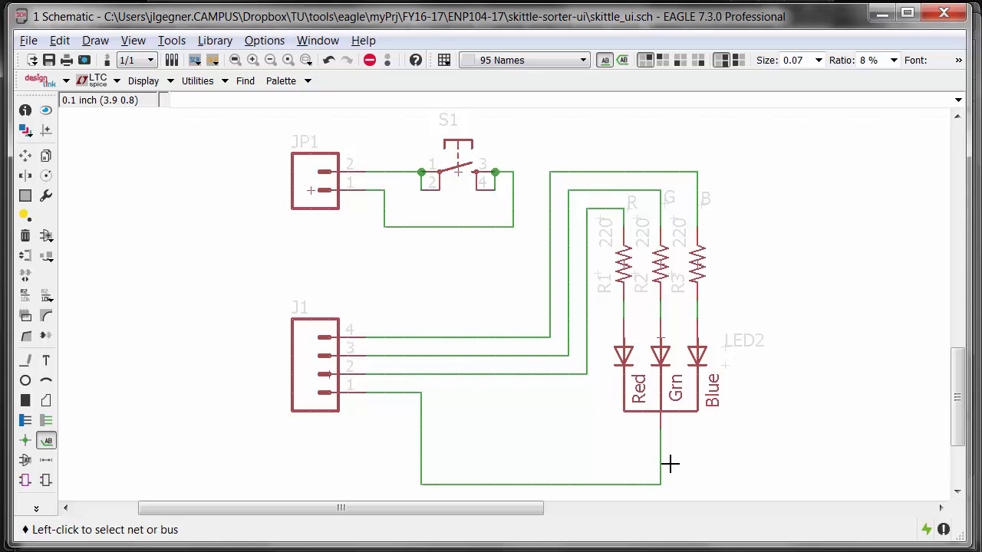
{"action": "left_click", "coordinate": [670, 463]}
{"action": "left_click", "coordinate": [672, 450]}
Switch to the board and highlight signal C with the Show command
{"action": "left_click", "coordinate": [84, 59]}
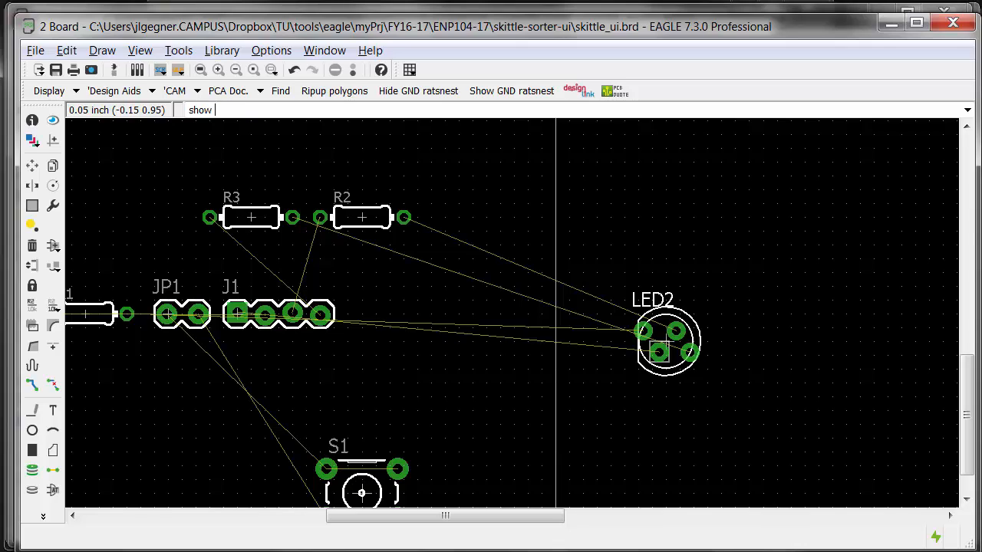
{"action": "key", "text": "Return"}
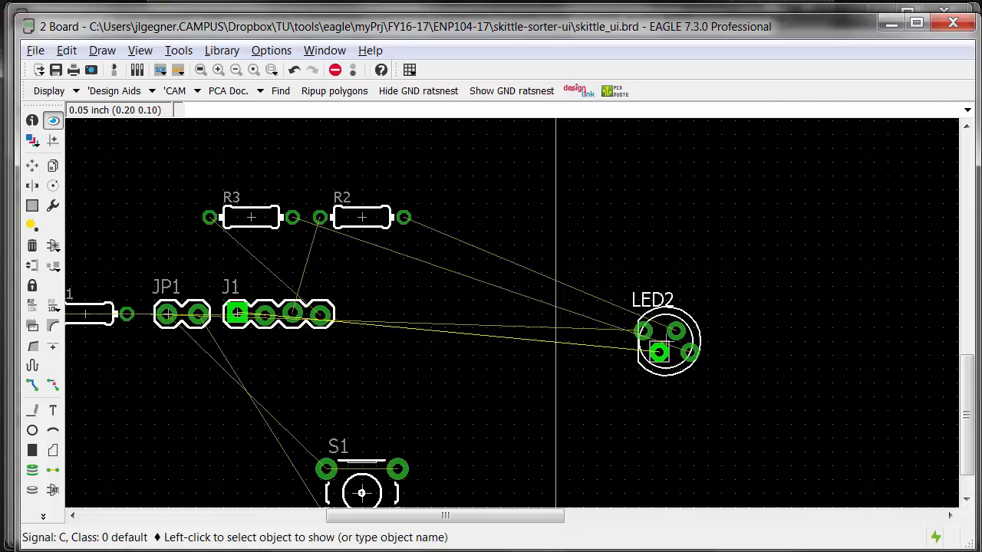
Check the RGB LED pinout in the Evernote note, return to the board and highlight signal R with the Show command
{"action": "mouse_move", "coordinate": [654, 549]}
{"action": "left_click", "coordinate": [759, 541]}
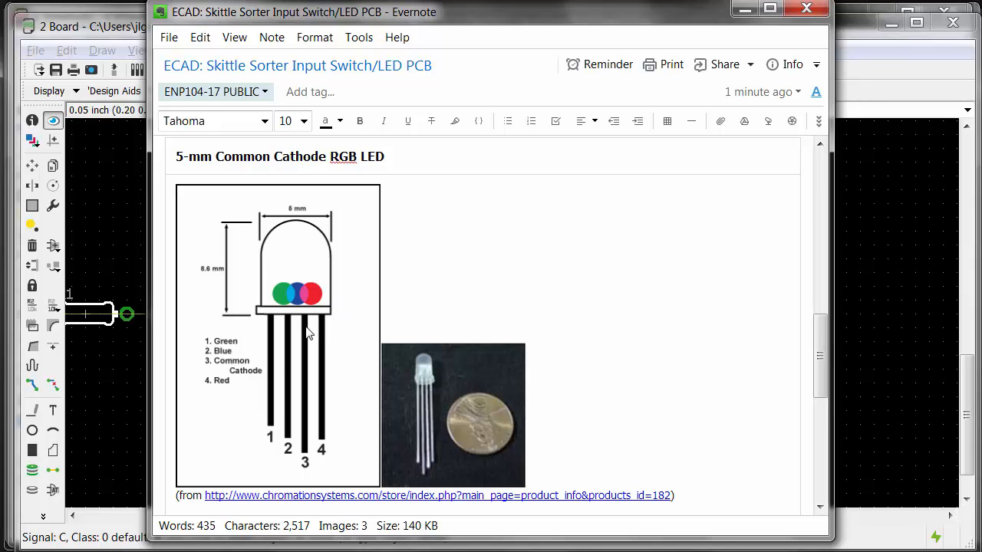
{"action": "left_click", "coordinate": [867, 71]}
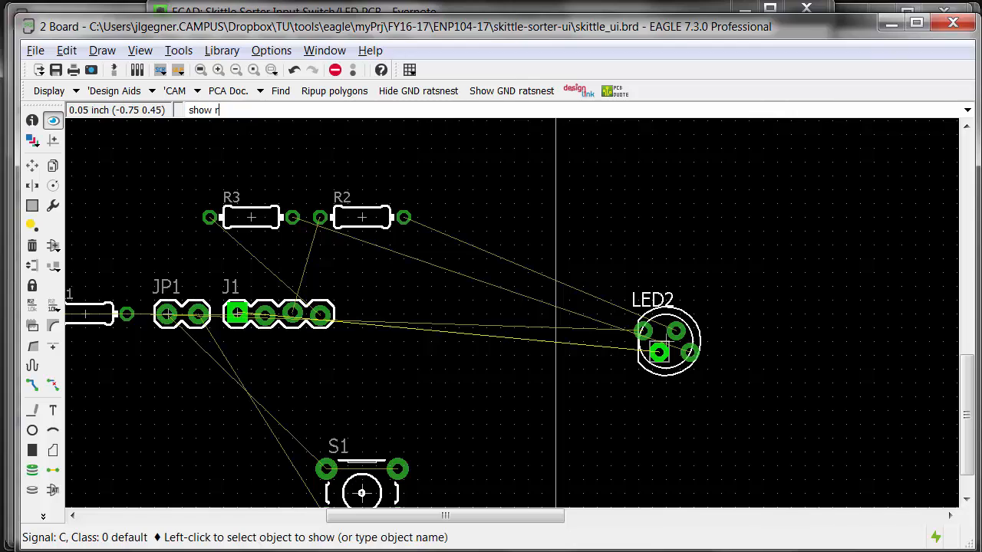
{"action": "key", "text": "Return"}
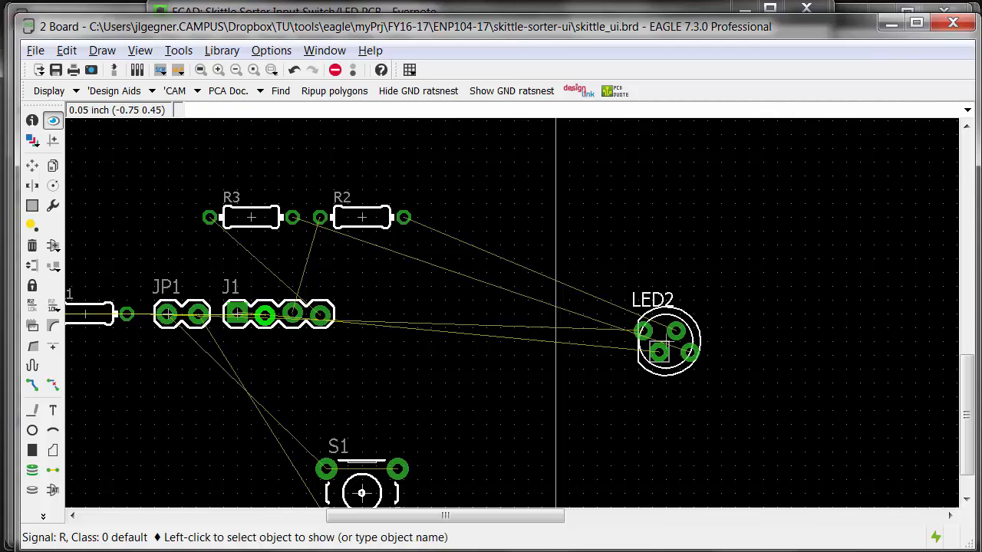
{"action": "key", "text": "Return"}
{"action": "key", "text": "alt+Tab"}
{"action": "key", "text": "alt+Tab"}
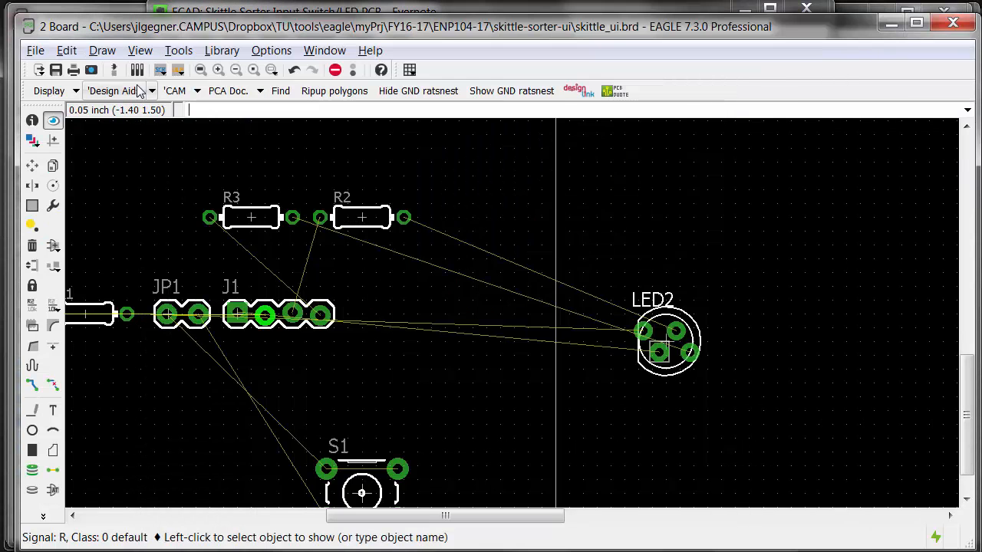
In the schematic, name the nets from R1, R2 and R3 to LED2's Red, Grn and Blue diodes RR, GG and BB respectively
{"action": "left_click", "coordinate": [115, 69]}
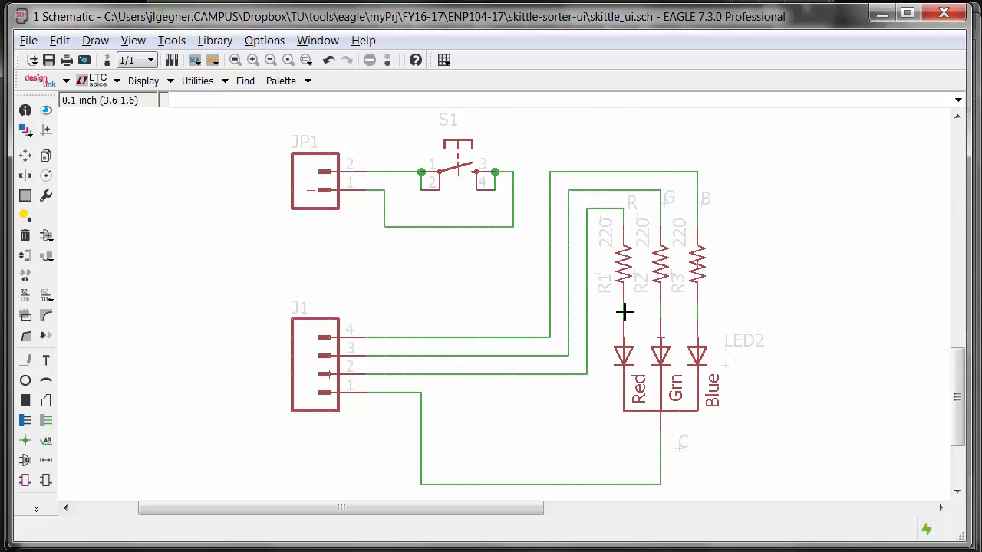
{"action": "key", "text": "F8"}
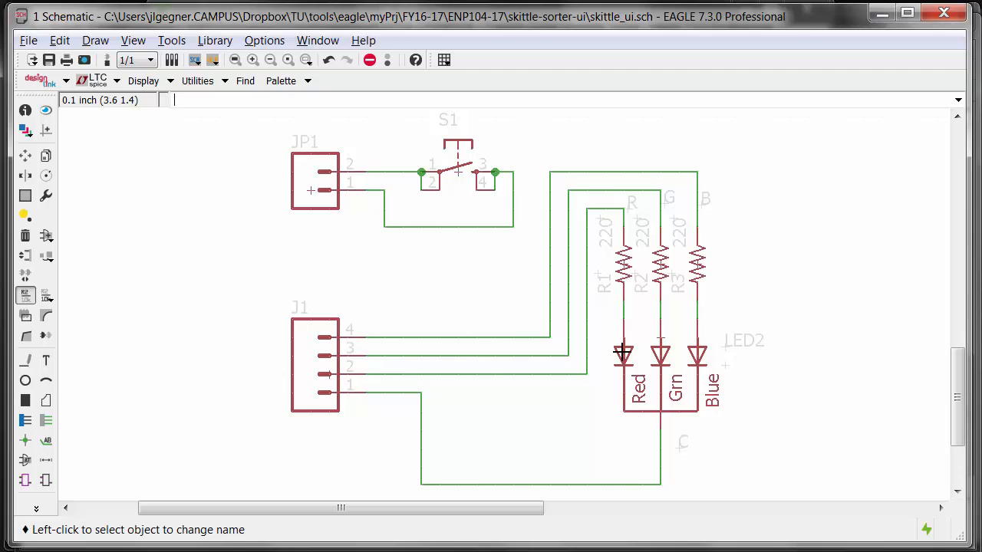
{"action": "left_click", "coordinate": [622, 310]}
{"action": "type", "text": "RED"}
{"action": "key", "text": "Return"}
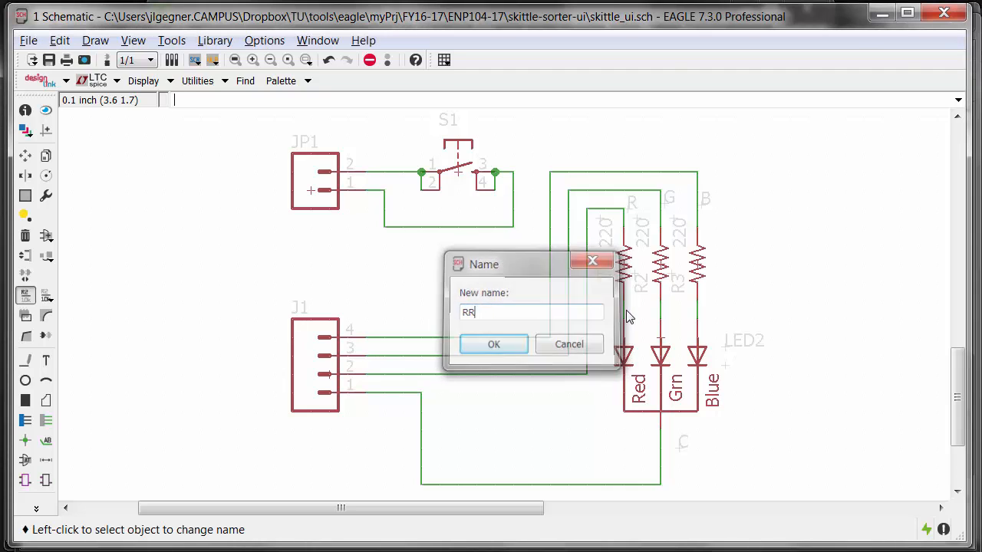
{"action": "left_click", "coordinate": [665, 314]}
{"action": "type", "text": "GG"}
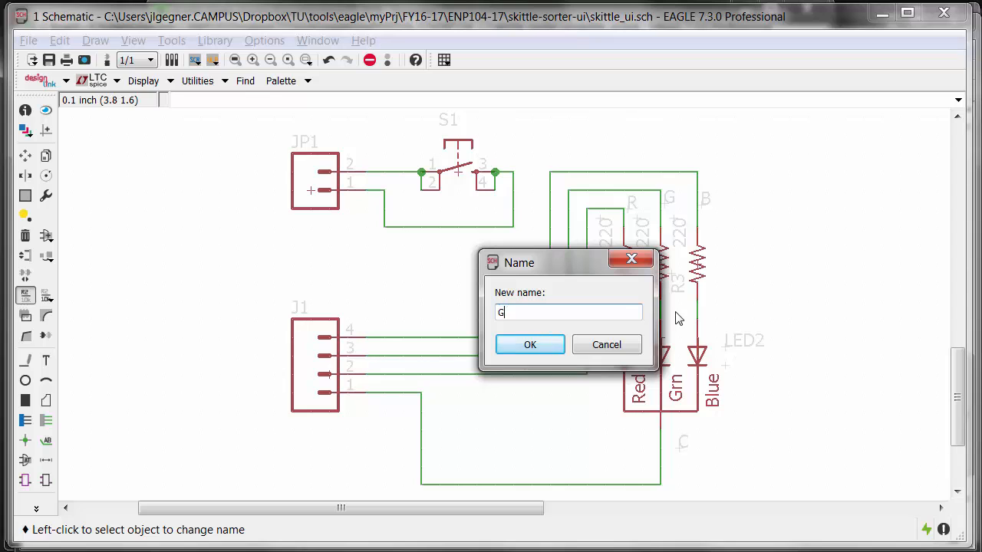
{"action": "left_click", "coordinate": [634, 344]}
{"action": "left_click", "coordinate": [700, 312]}
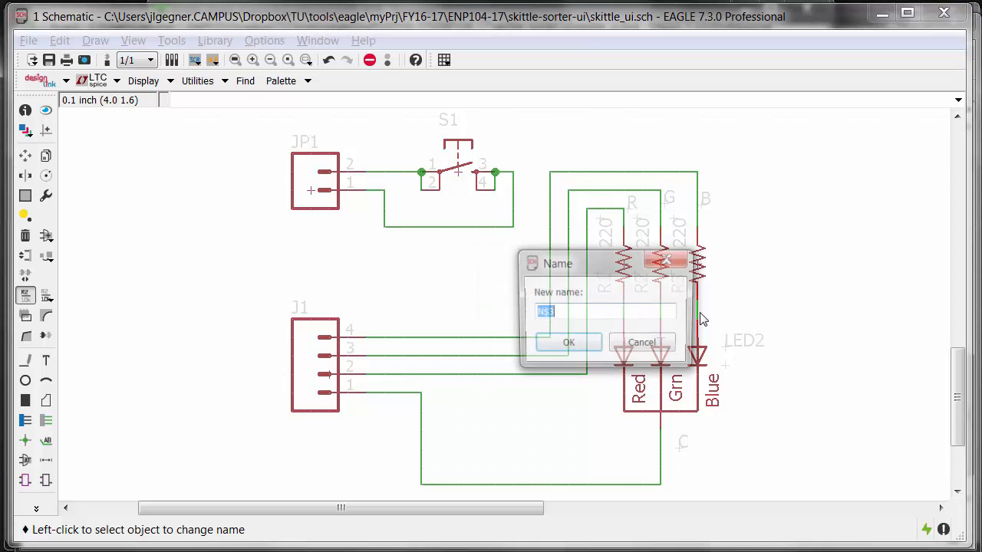
{"action": "type", "text": "BB"}
{"action": "left_click", "coordinate": [591, 354]}
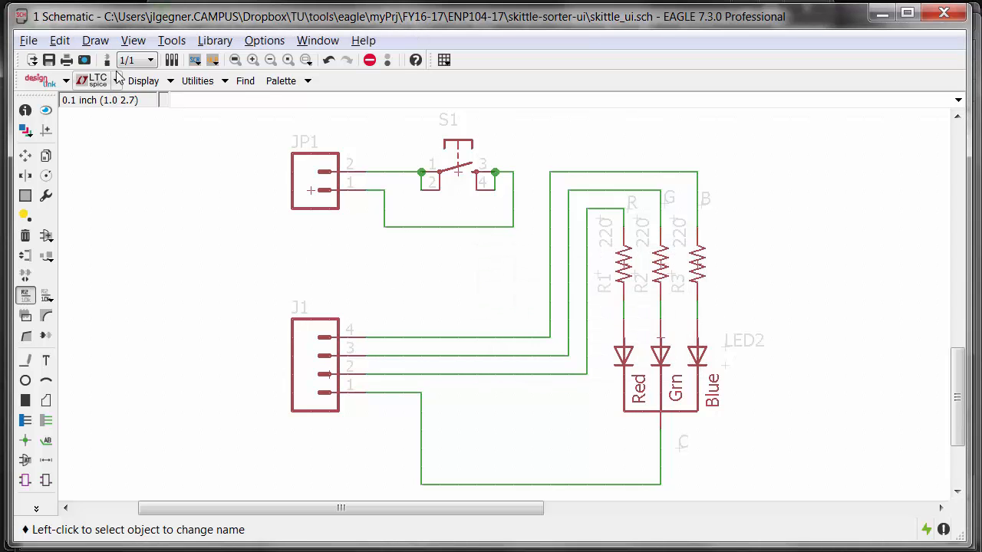
Switch to the board and highlight signals RR, GG and BB one after another with the Show command
{"action": "left_click", "coordinate": [107, 60]}
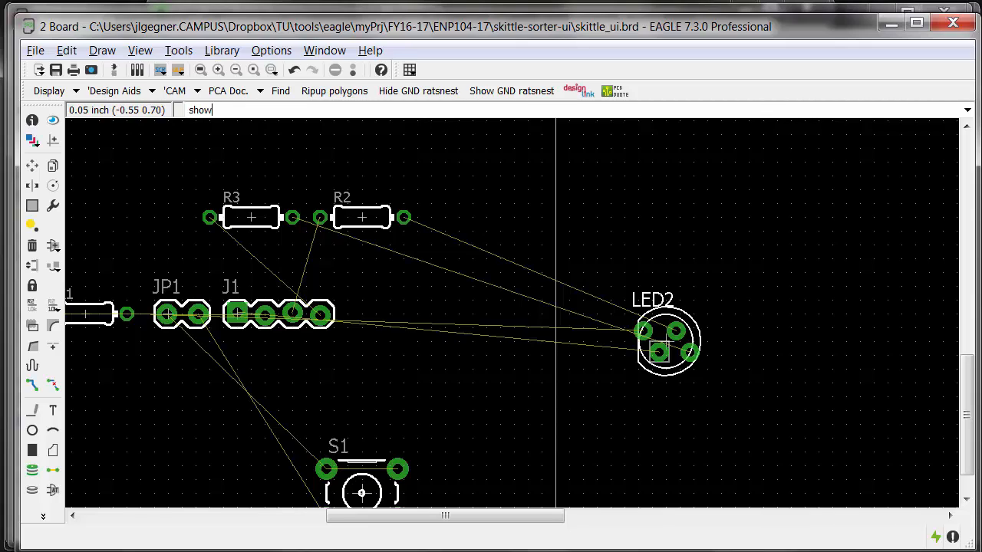
{"action": "key", "text": "Return"}
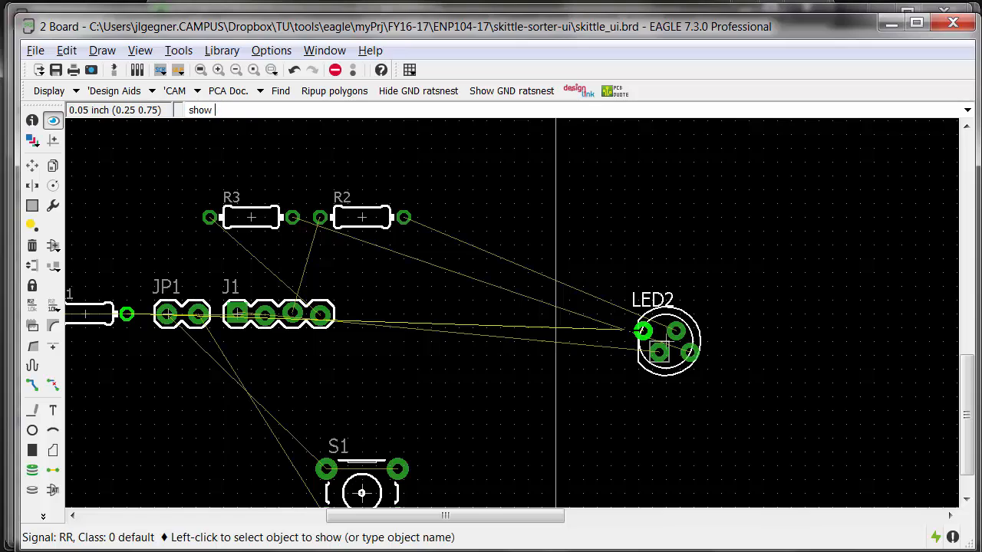
{"action": "type", "text": "show gg"}
{"action": "key", "text": "Return"}
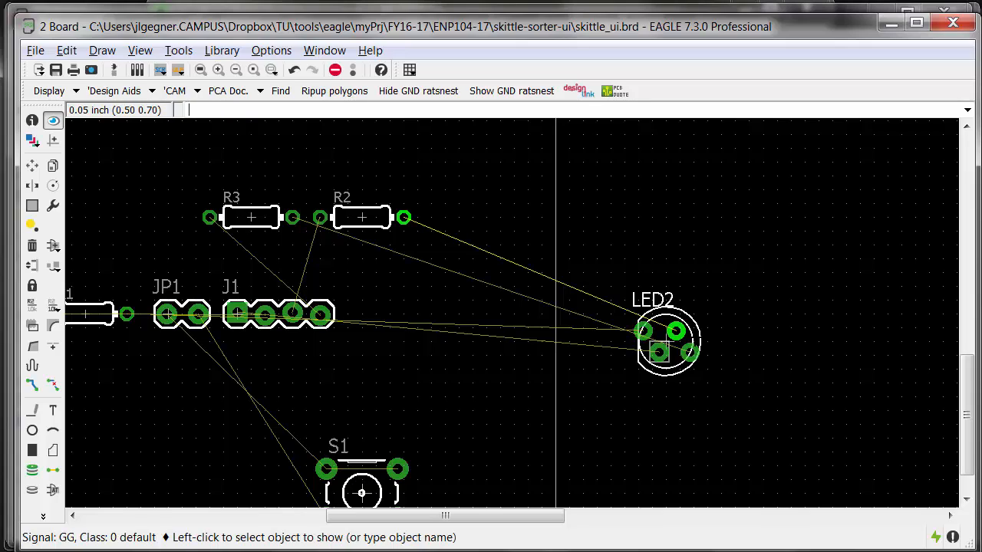
{"action": "key", "text": "Up"}
{"action": "type", "text": "bb"}
{"action": "key", "text": "Return"}
{"action": "scroll", "coordinate": [658, 308], "scroll_direction": "down", "scroll_amount": 3}
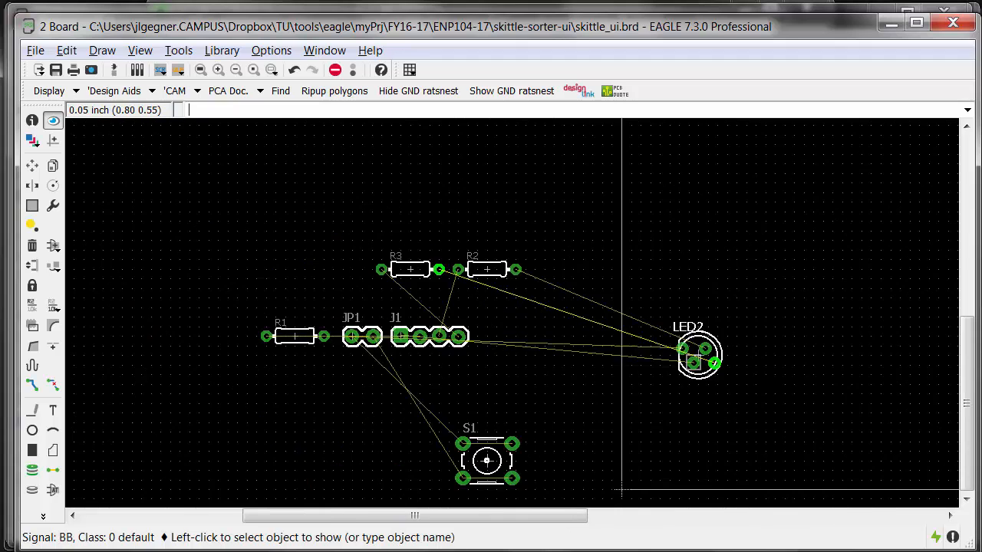
{"action": "middle_click_drag", "start_coordinate": [746, 378], "coordinate": [520, 362]}
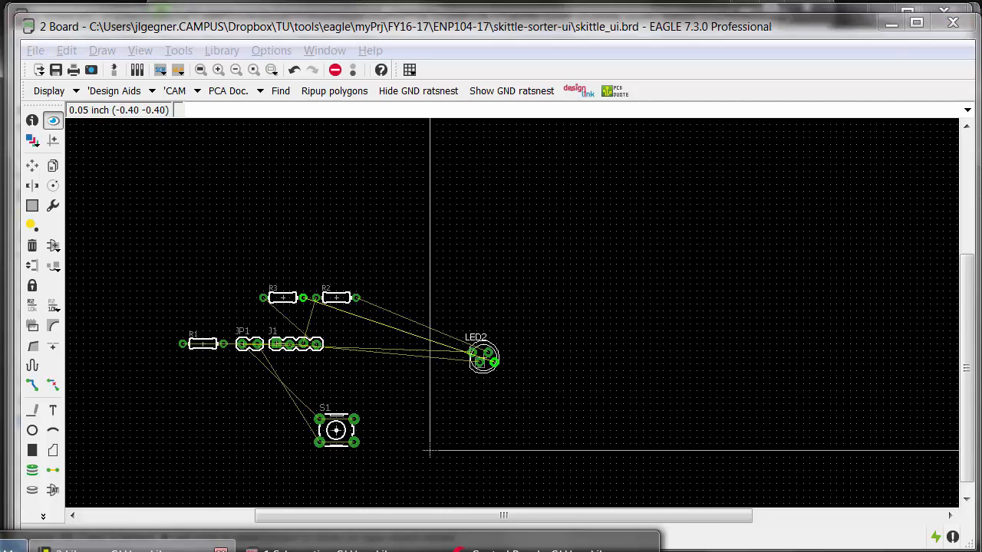
Close the example lib.lbr library editor, minimize the board and schematic windows and bring up the Control Panel
{"action": "left_click", "coordinate": [69, 546]}
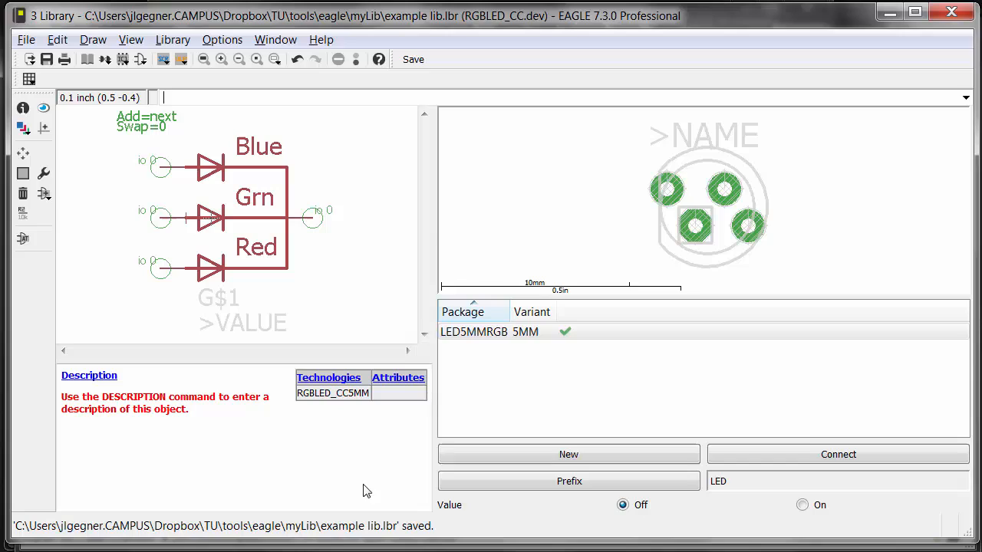
{"action": "left_click", "coordinate": [951, 12]}
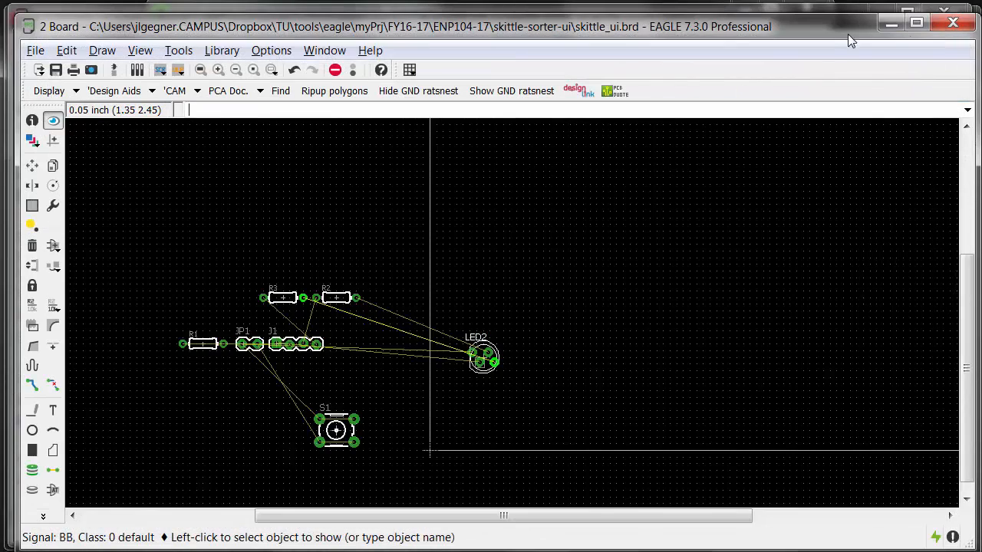
{"action": "left_click", "coordinate": [890, 25]}
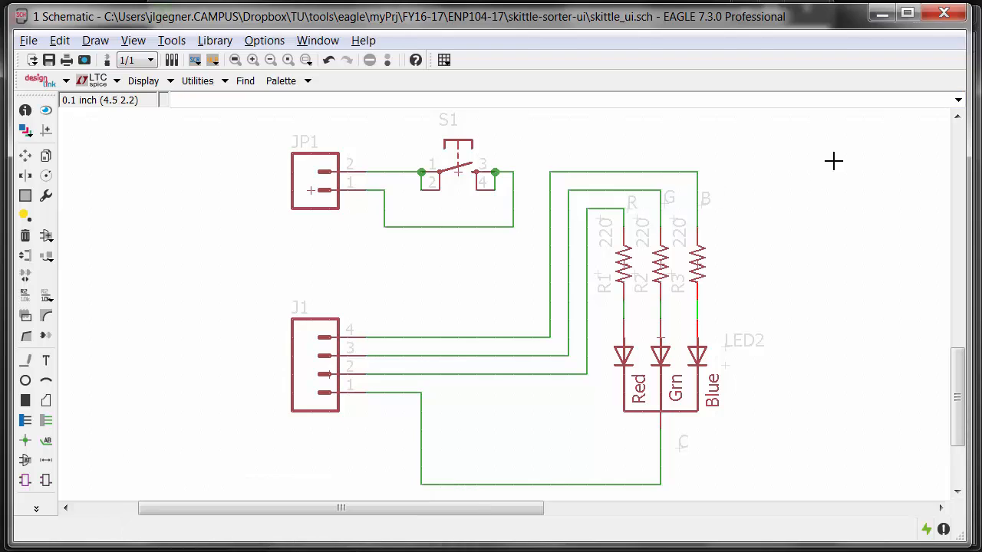
{"action": "left_click", "coordinate": [881, 13]}
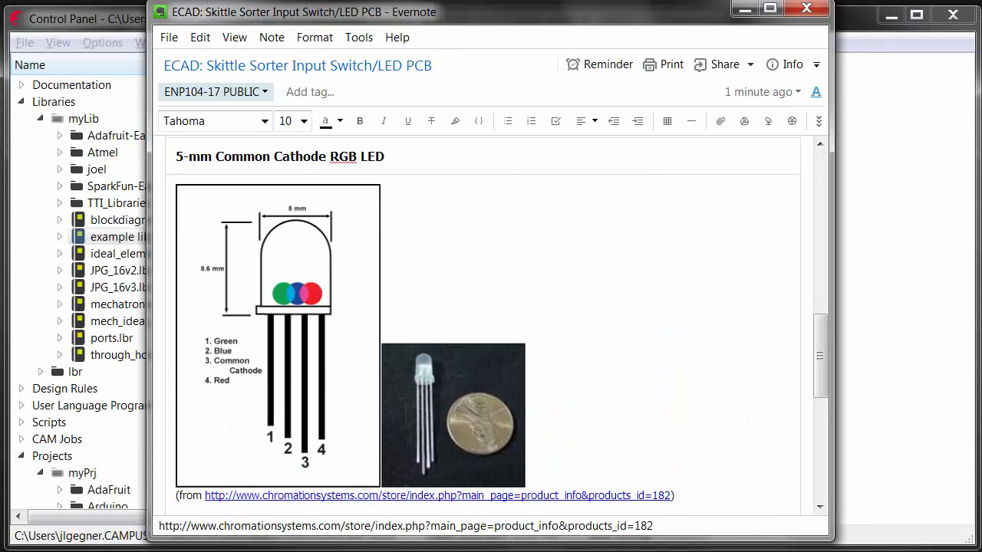
{"action": "left_click", "coordinate": [70, 11]}
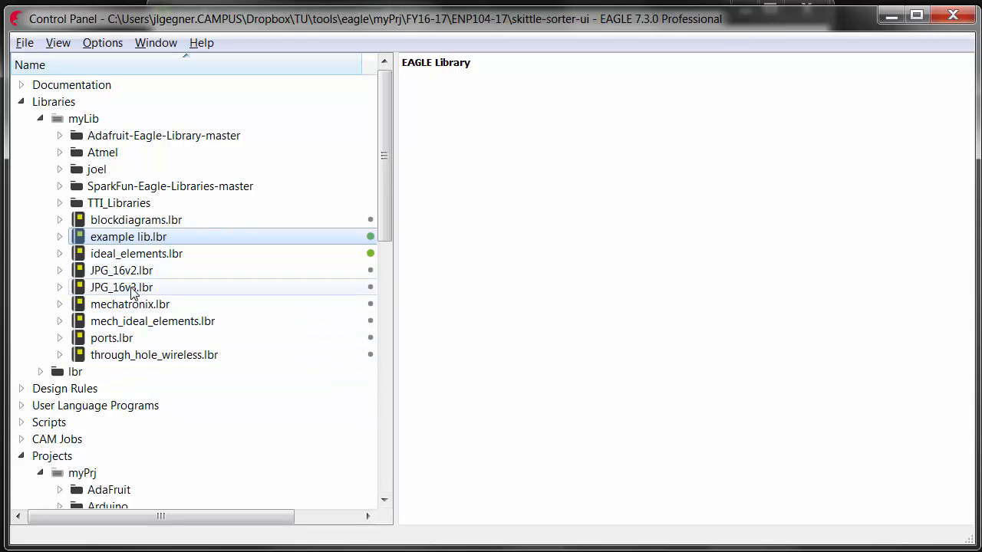
Open JPG_16v3.lbr in a large library editor window and copy the RGBLED_CC device from example lib.lbr into it
{"action": "left_click", "coordinate": [129, 288]}
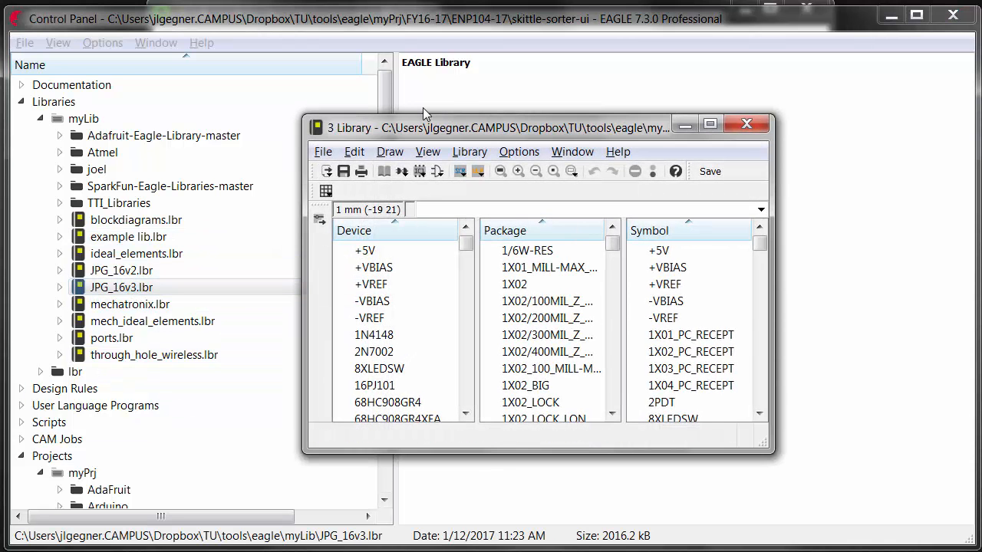
{"action": "left_click_drag", "start_coordinate": [487, 71], "coordinate": [654, 64]}
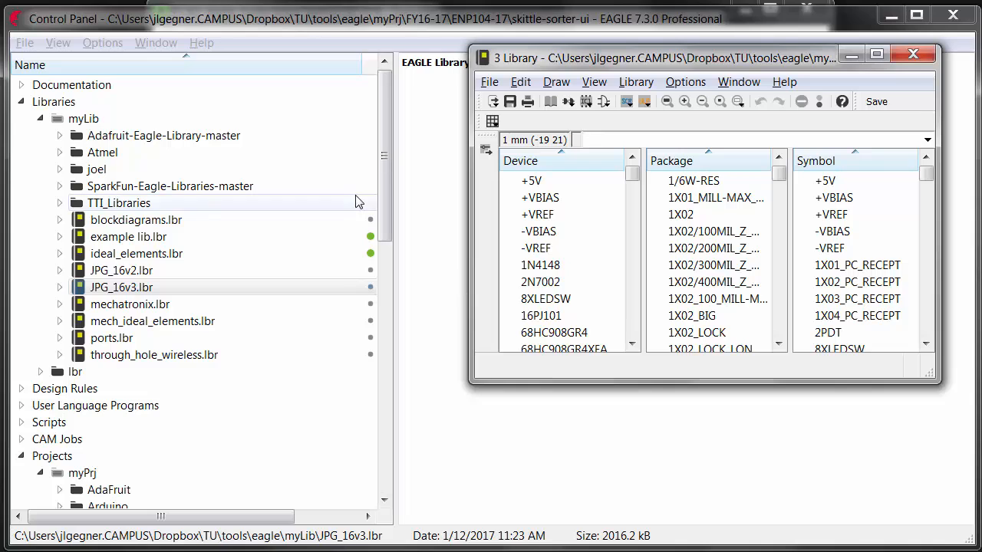
{"action": "left_click", "coordinate": [61, 237]}
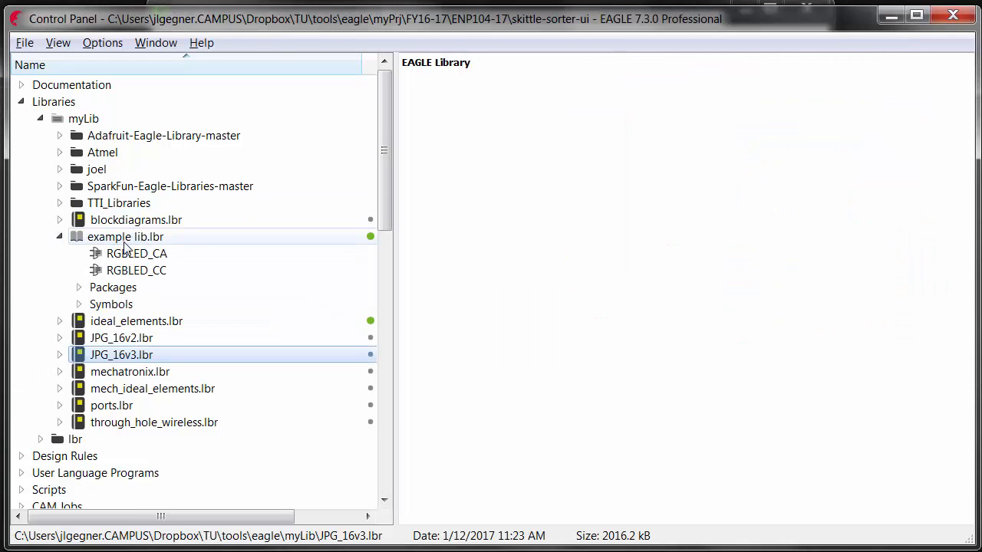
{"action": "left_click", "coordinate": [131, 273]}
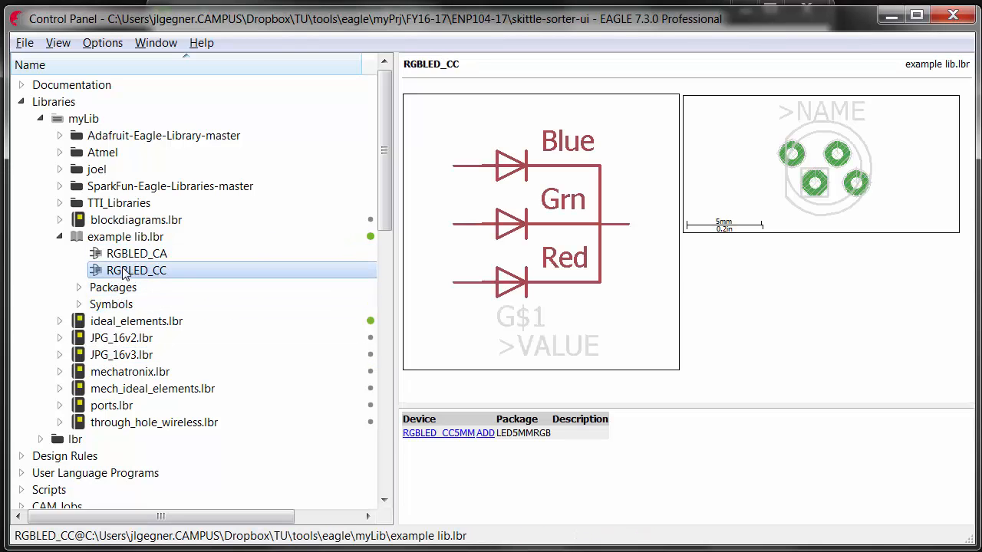
{"action": "right_click", "coordinate": [125, 273]}
{"action": "left_click", "coordinate": [165, 315]}
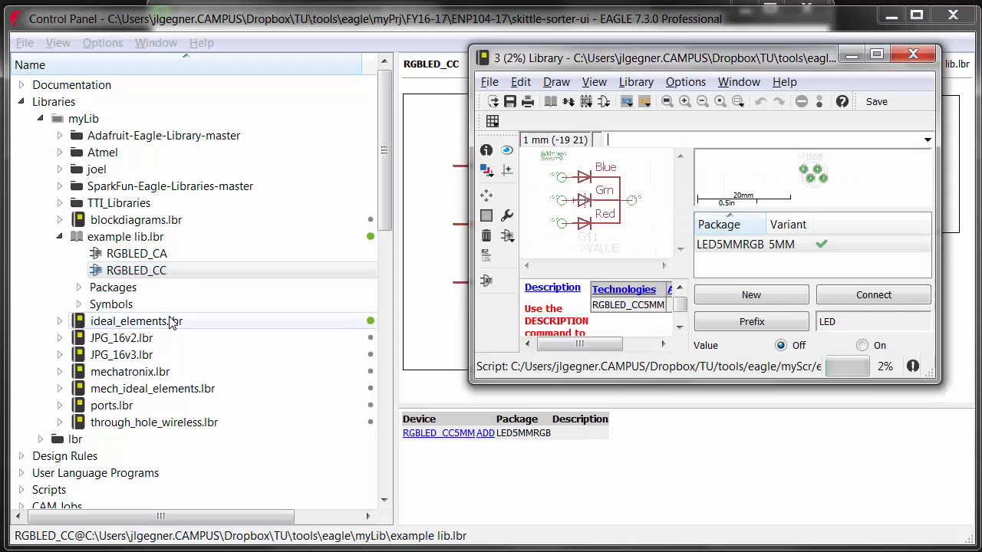
{"action": "left_click_drag", "start_coordinate": [604, 67], "coordinate": [150, 27]}
{"action": "left_click_drag", "start_coordinate": [471, 340], "coordinate": [963, 541]}
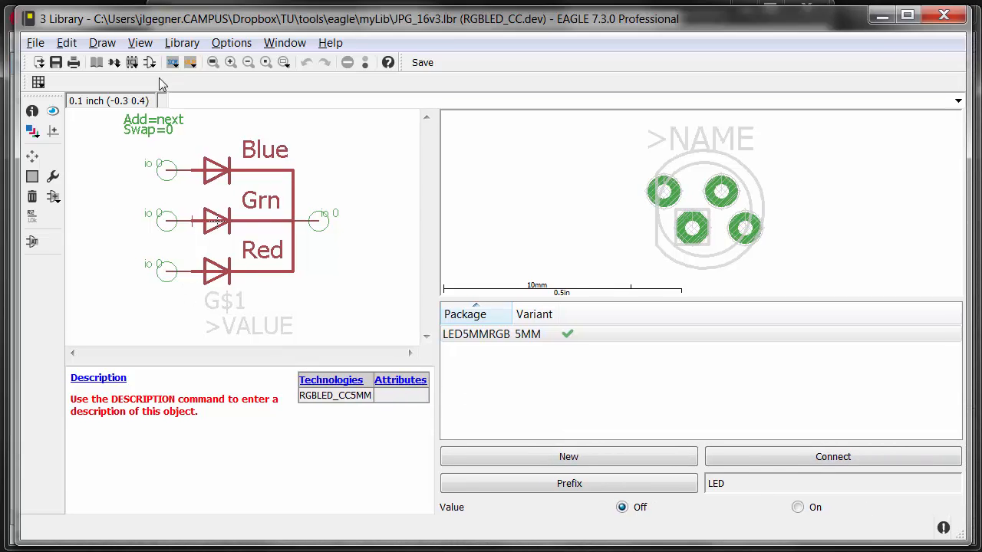
Display the table of contents of JPG_16v3.lbr and locate RGBLED_CC among its devices
{"action": "left_click", "coordinate": [182, 43]}
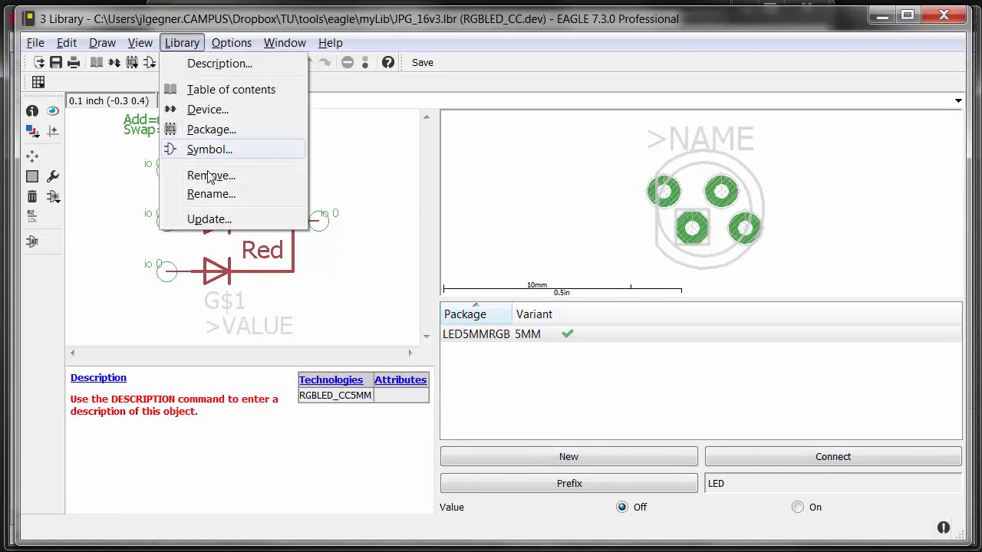
{"action": "left_click", "coordinate": [216, 90]}
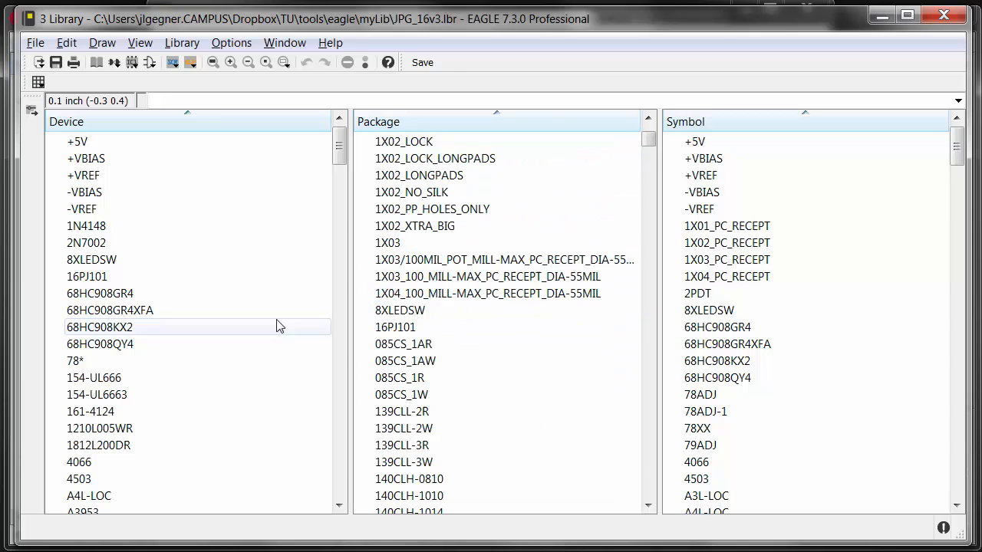
{"action": "scroll", "coordinate": [245, 265], "scroll_direction": "down", "scroll_amount": 15}
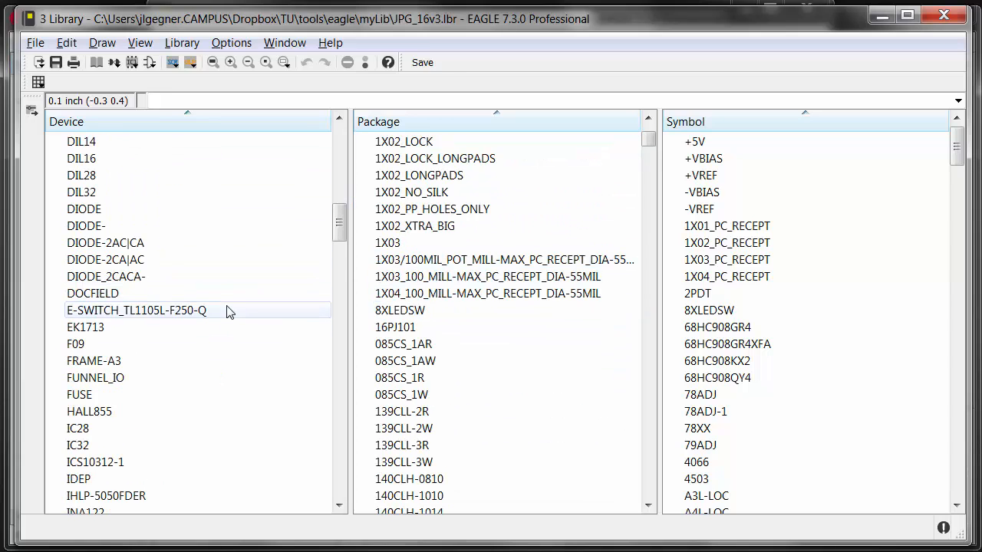
{"action": "scroll", "coordinate": [227, 311], "scroll_direction": "down", "scroll_amount": 20}
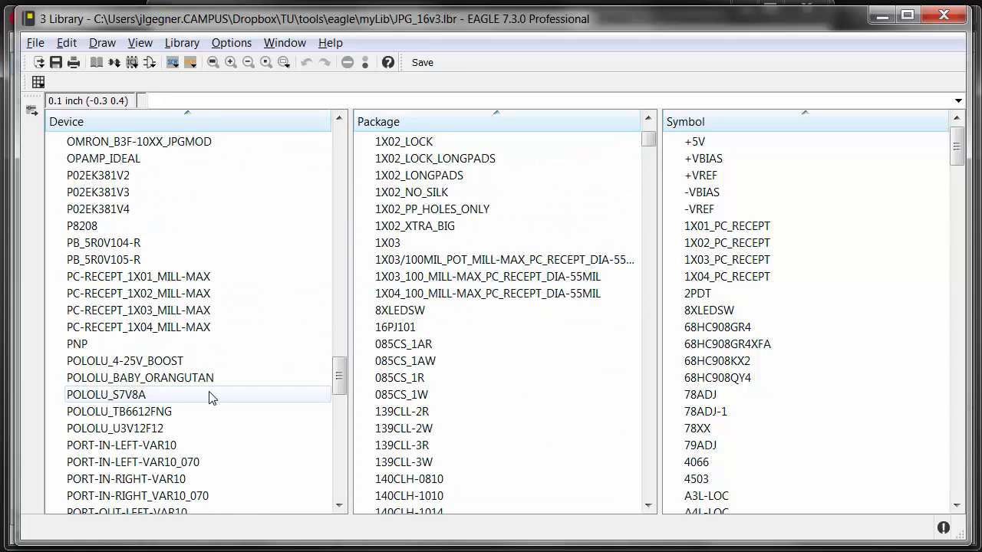
{"action": "scroll", "coordinate": [212, 397], "scroll_direction": "down", "scroll_amount": 6}
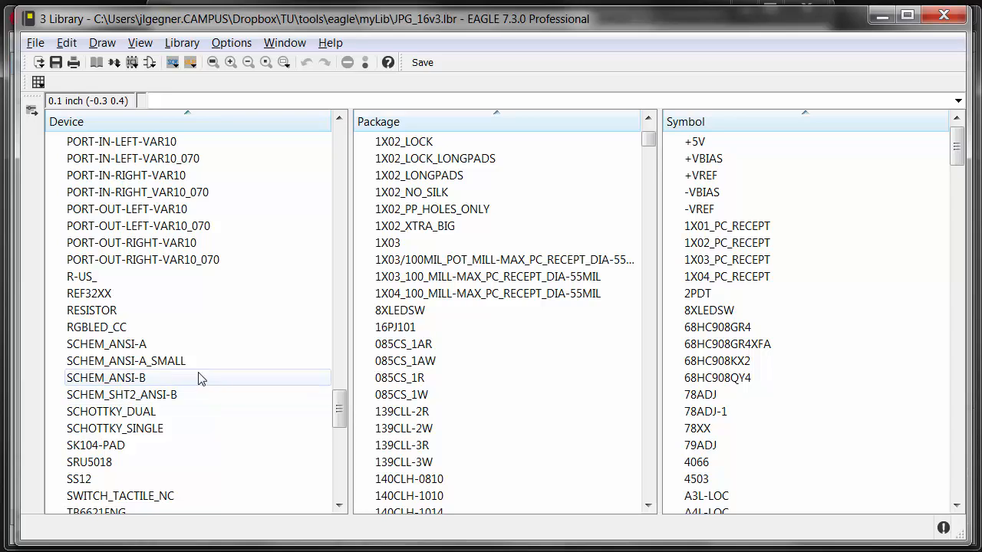
{"action": "left_click", "coordinate": [208, 327]}
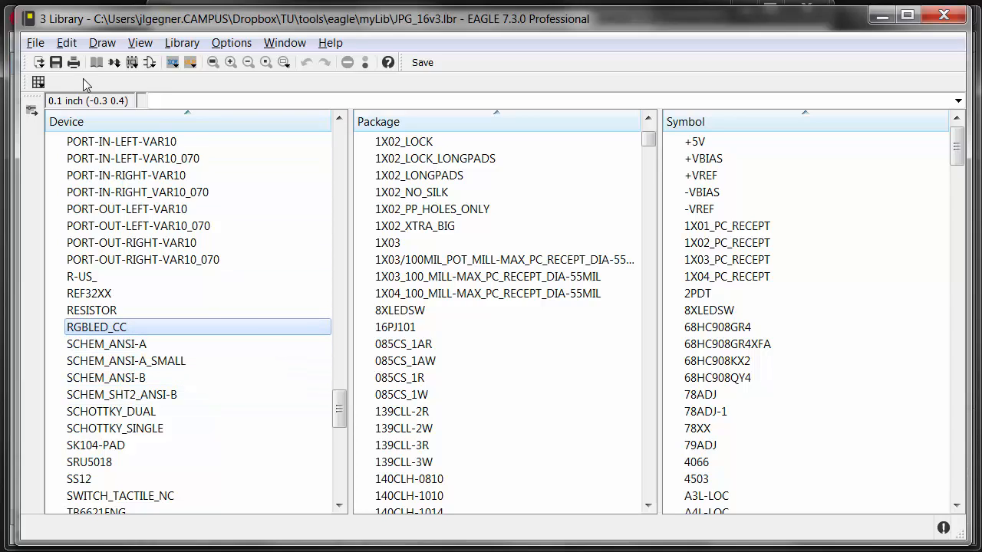
Copy the RGBLED_CA device from example lib.lbr into JPG_16v3.lbr, check the library's table of contents and save the library
{"action": "left_click", "coordinate": [11, 40]}
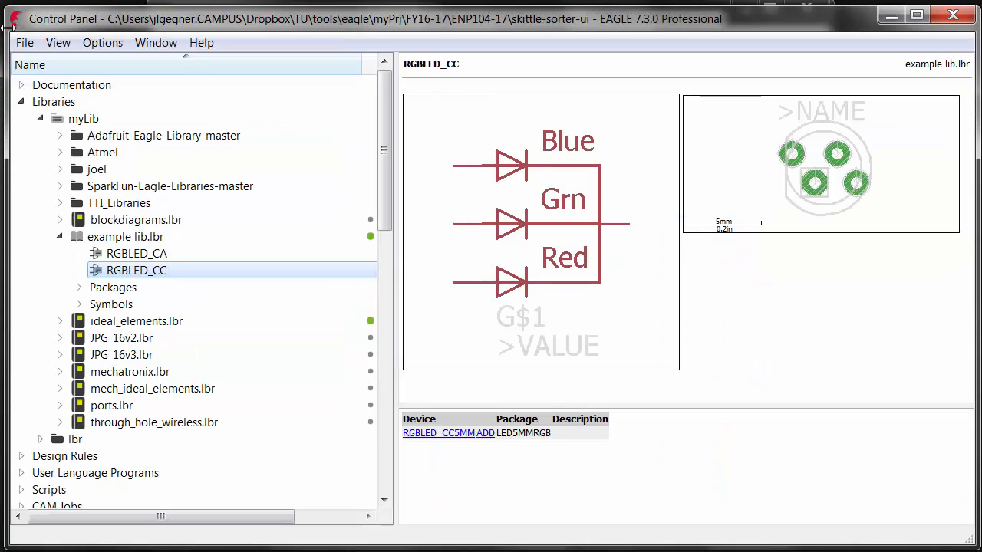
{"action": "right_click", "coordinate": [149, 258]}
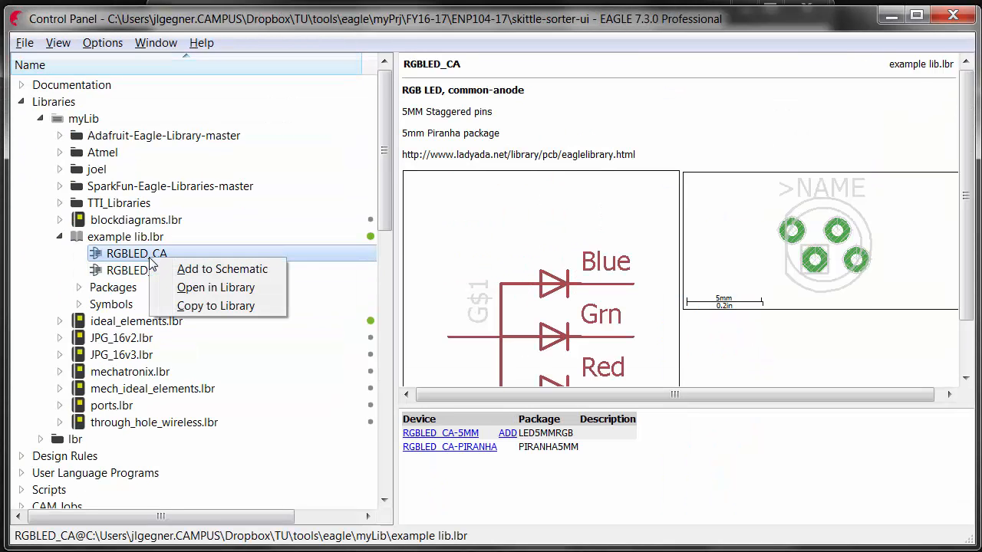
{"action": "left_click", "coordinate": [208, 306]}
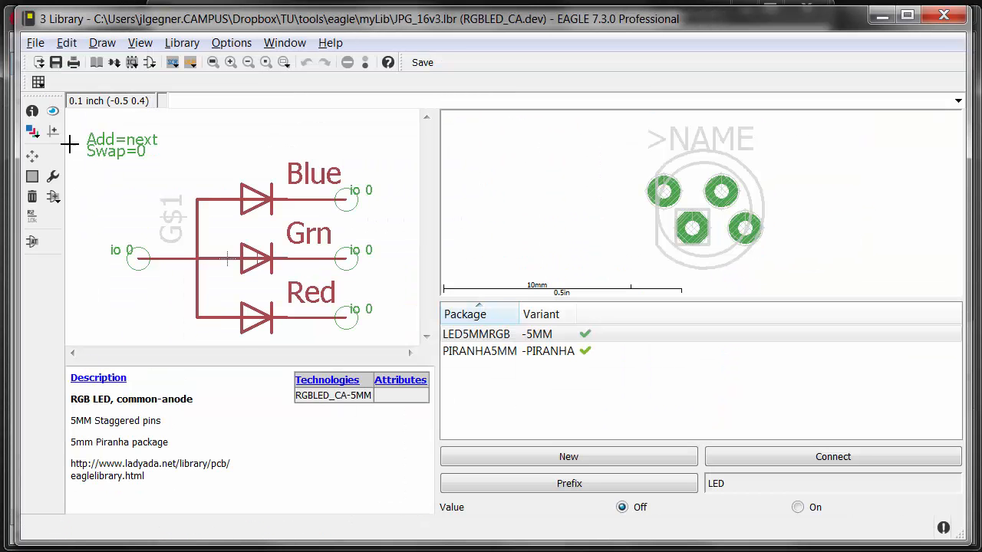
{"action": "left_click", "coordinate": [182, 43]}
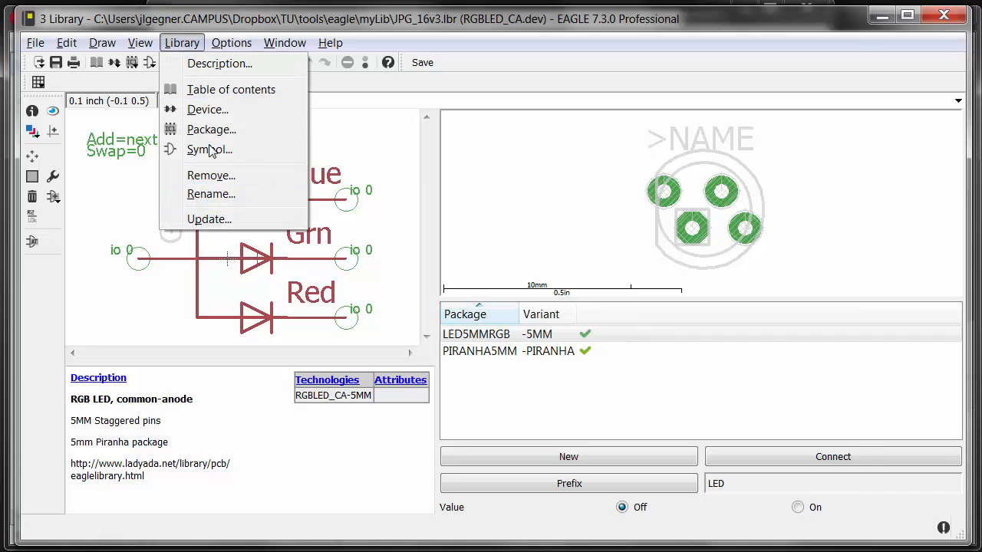
{"action": "left_click", "coordinate": [227, 91]}
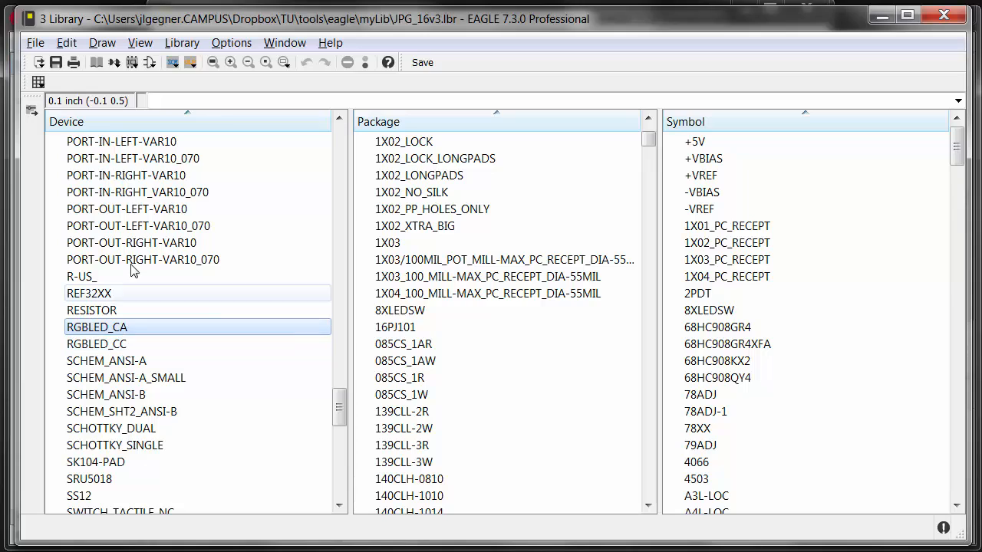
{"action": "left_click", "coordinate": [57, 62]}
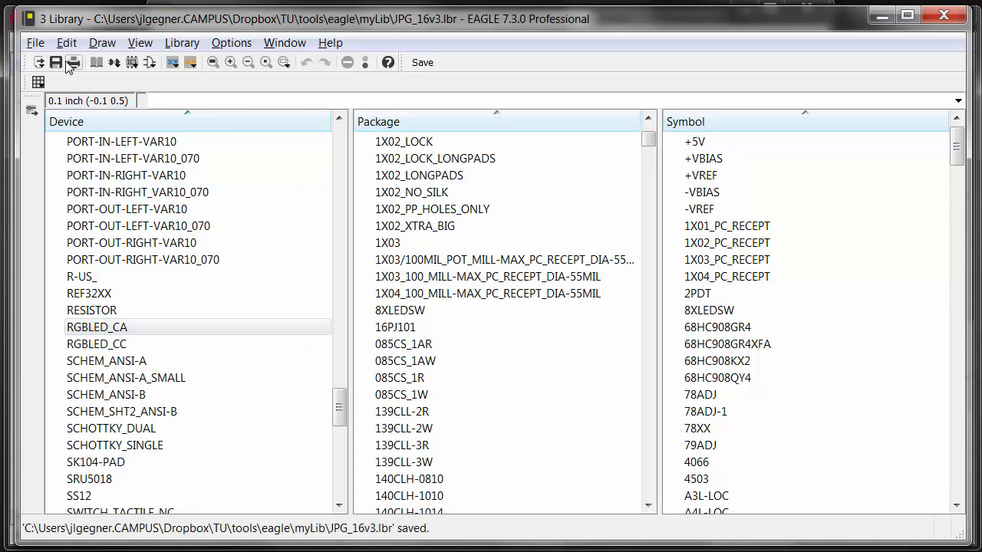